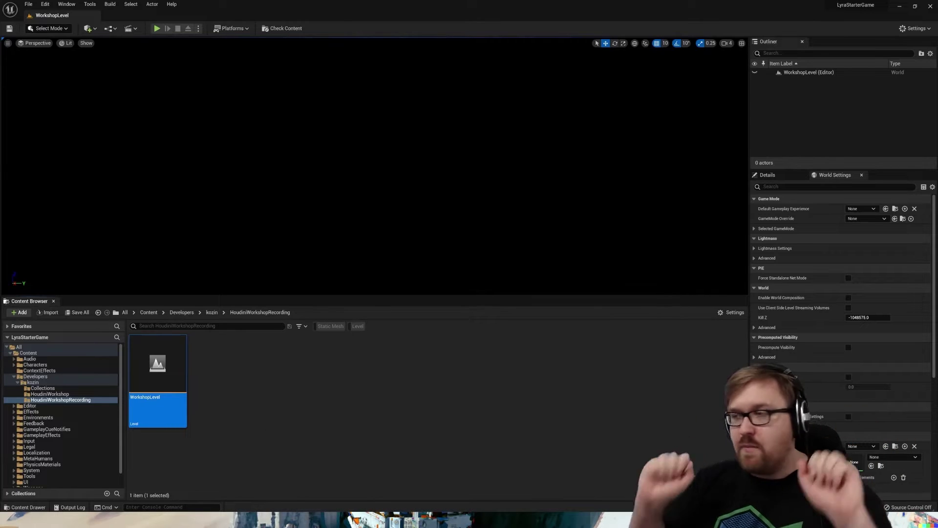
# Add a directional light to the empty level.
pyautogui.click(284, 381)
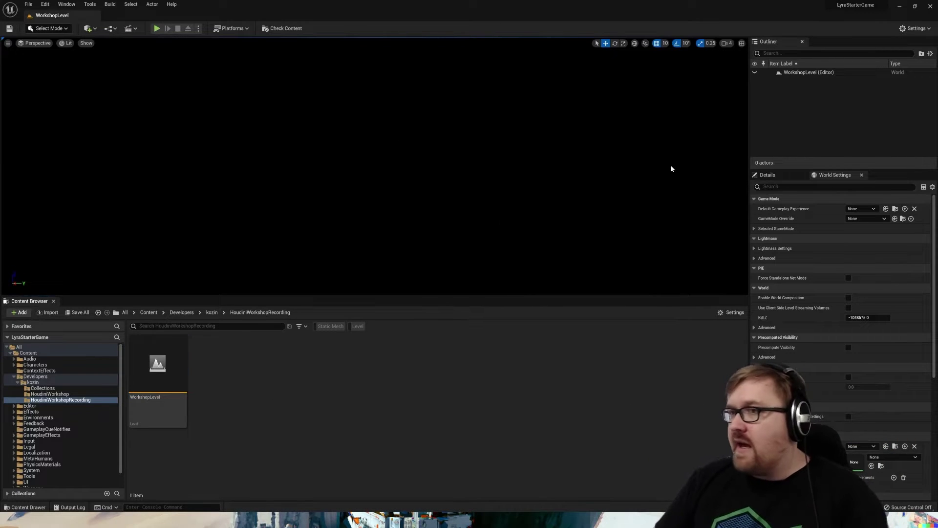
pyautogui.click(93, 30)
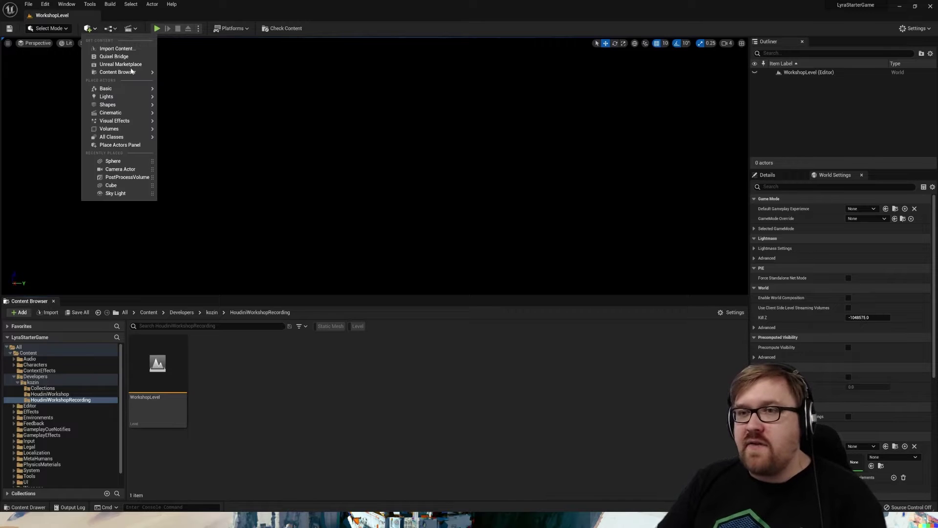
pyautogui.moveTo(143, 101)
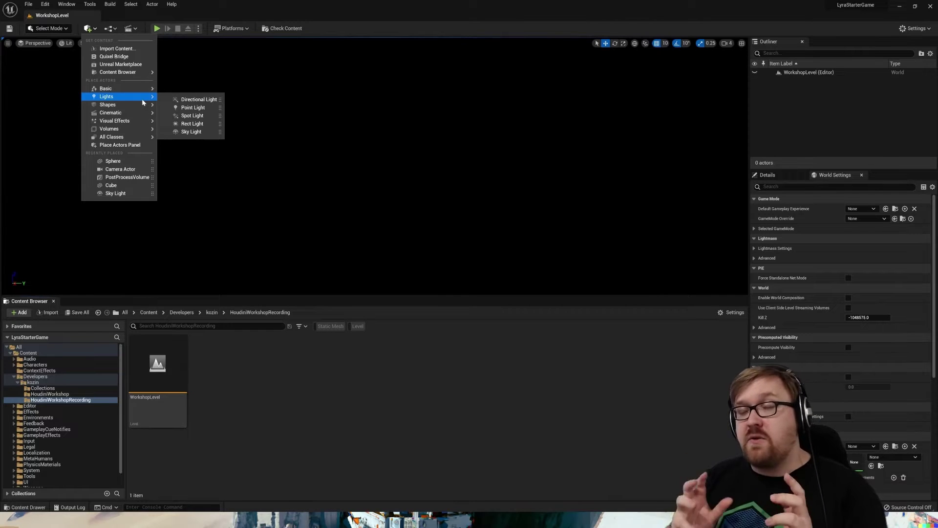
pyautogui.click(198, 100)
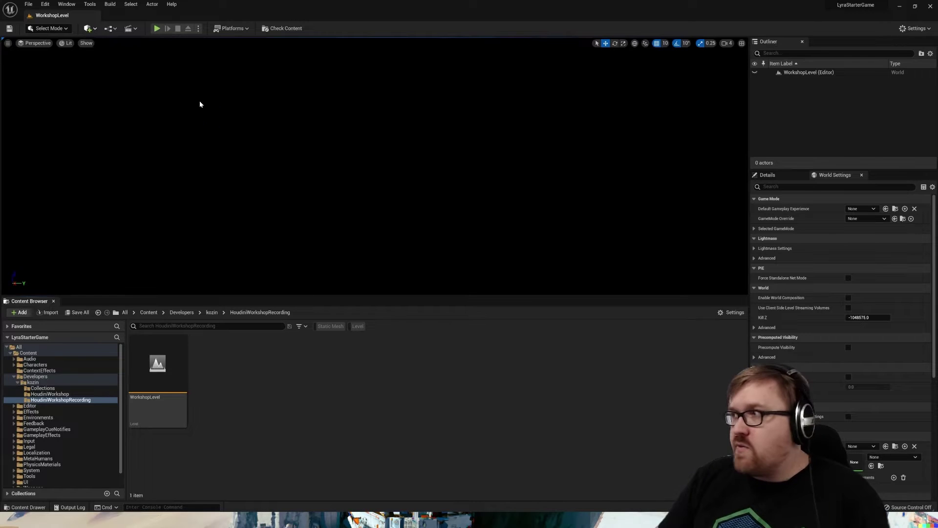
pyautogui.click(68, 44)
# Add a Sky Atmosphere actor from the visual effects actors to the level.
pyautogui.click(88, 29)
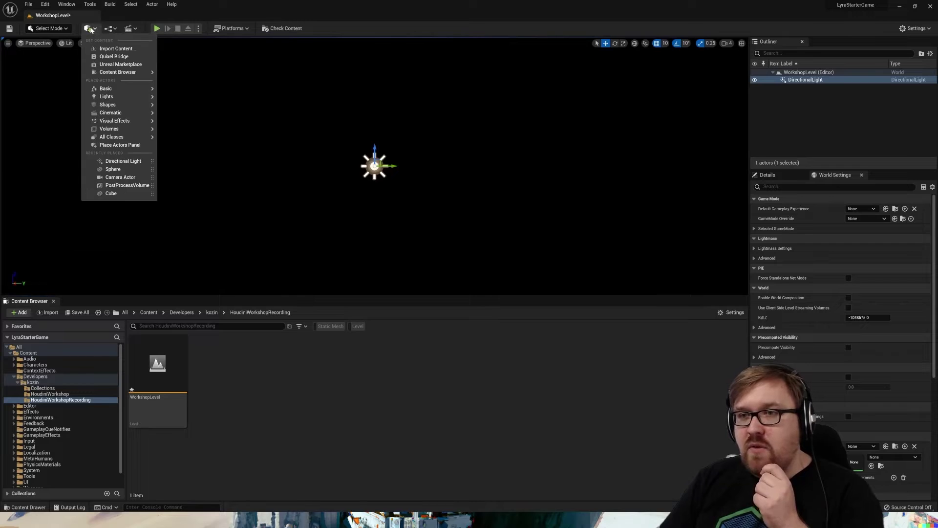
pyautogui.moveTo(117, 120)
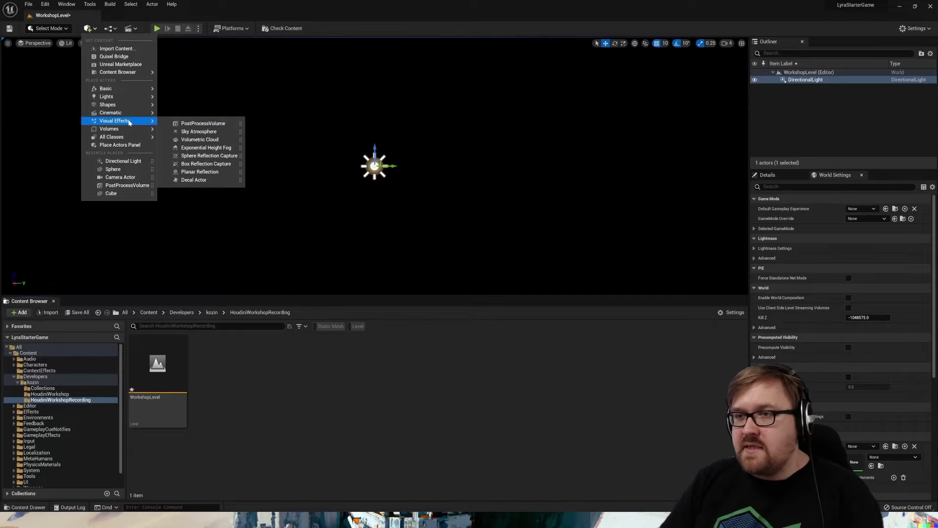
pyautogui.click(201, 132)
pyautogui.moveTo(296, 155); pyautogui.dragTo(540, 122, button='right')
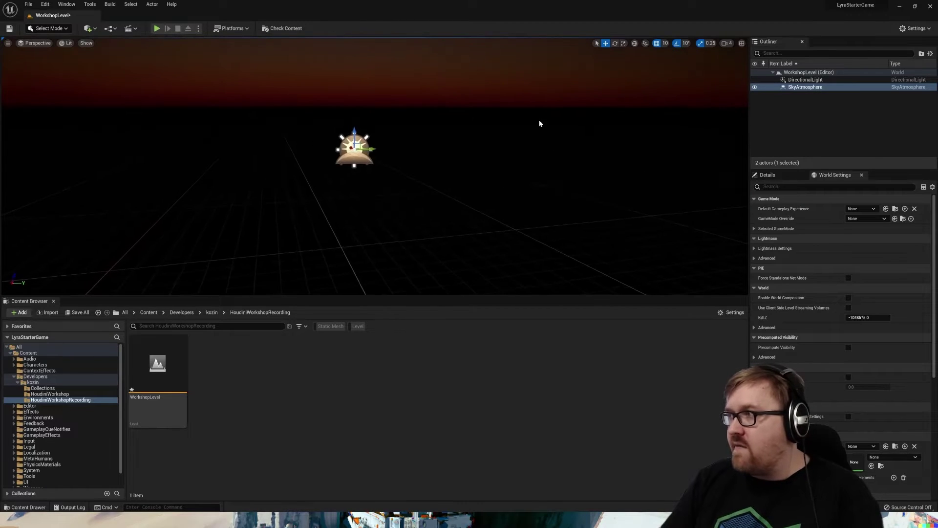
# Set the directional light's location to 0, 0, 0 in its details.
pyautogui.click(806, 80)
pyautogui.click(770, 174)
pyautogui.click(865, 282)
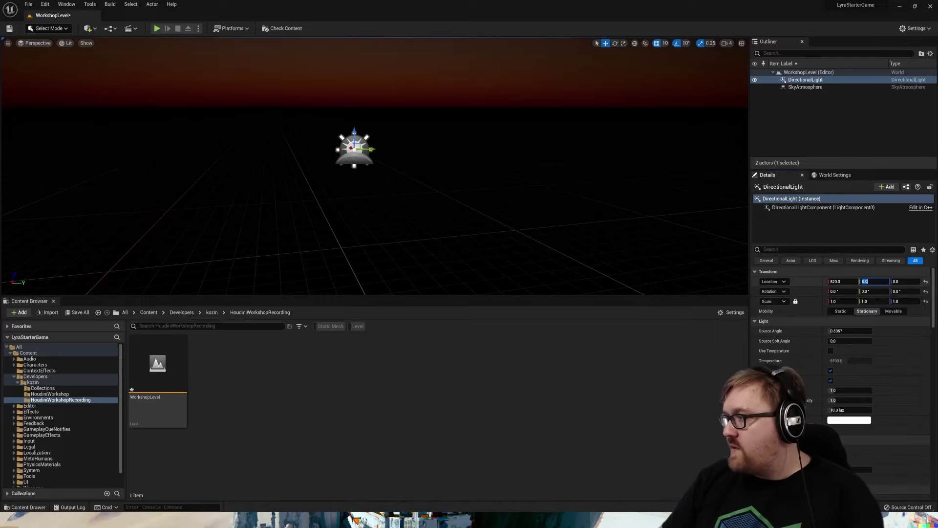
pyautogui.click(843, 282)
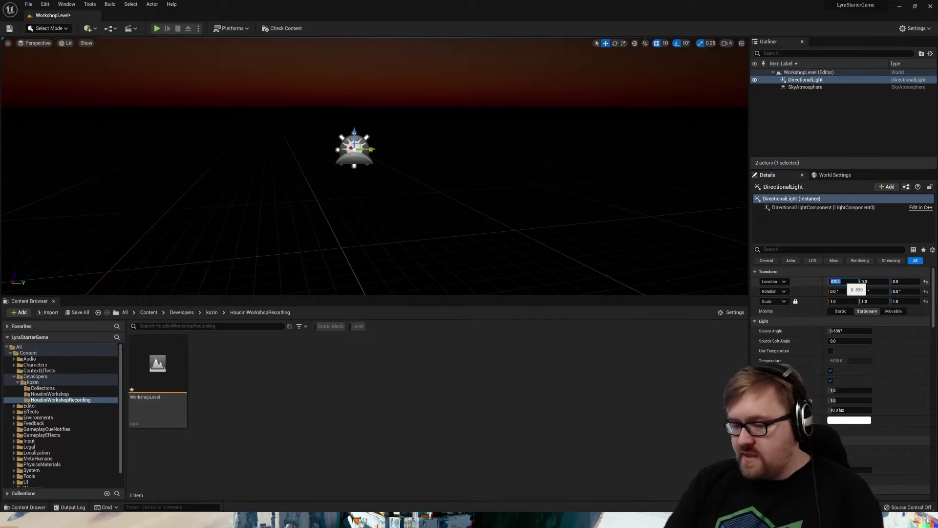
pyautogui.press('Return')
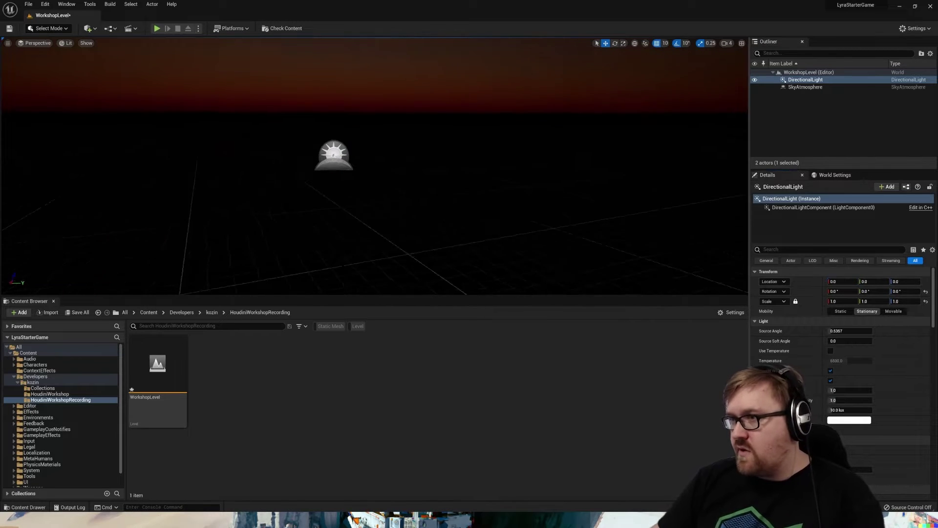
pyautogui.press('f')
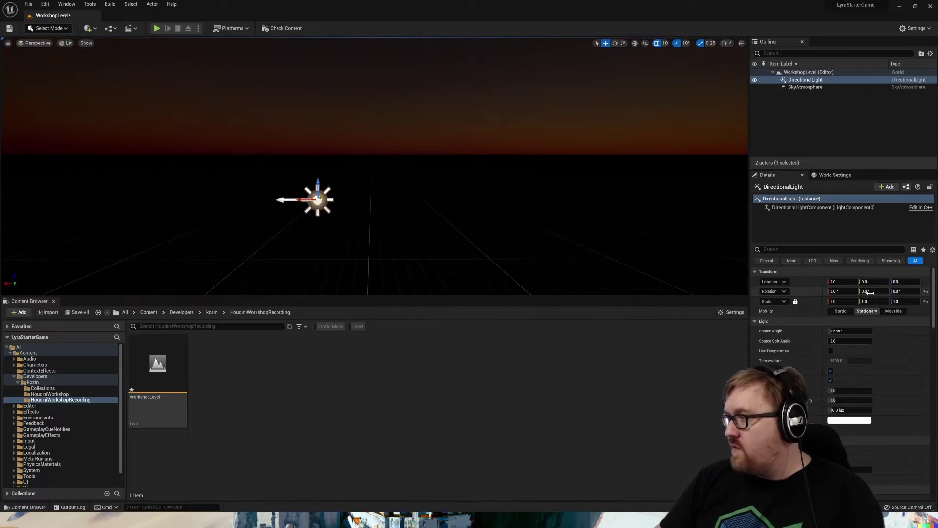
# Set the directional light's Y rotation to -20° so that the sun stands above the horizon.
pyautogui.click(873, 294)
pyautogui.write('20')
pyautogui.press('Return')
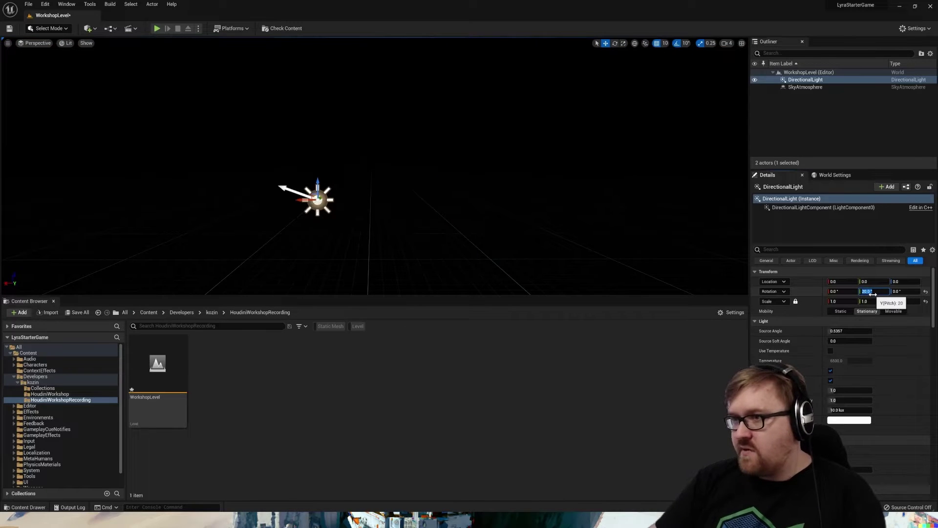
pyautogui.press('Return')
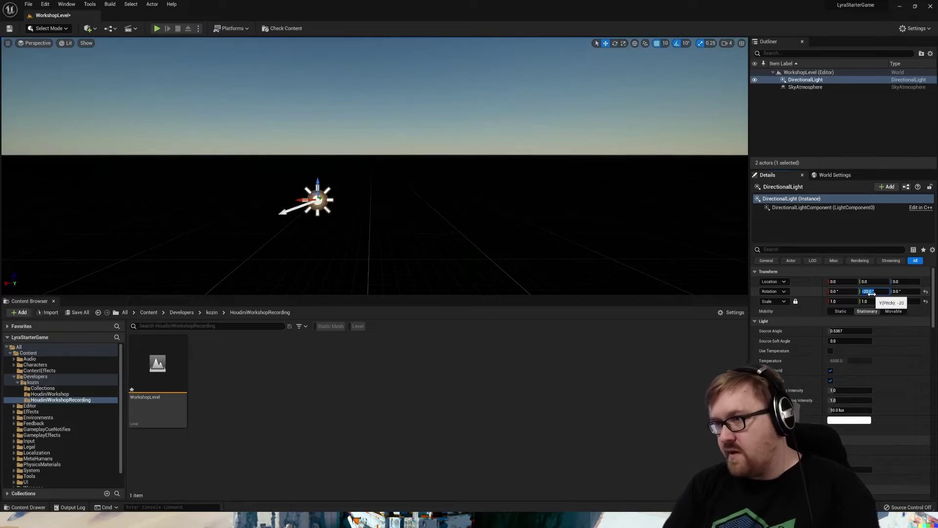
# Add a basic cube shape to the level in front of the sun.
pyautogui.moveTo(707, 255); pyautogui.dragTo(772, 215, button='right')
pyautogui.moveTo(314, 195); pyautogui.dragTo(273, 176, button='right')
pyautogui.moveTo(320, 80)
pyautogui.mouseDown(button='right')
pyautogui.moveTo(313, 142)
pyautogui.moveTo(315, 73)
pyautogui.mouseUp(button='right')
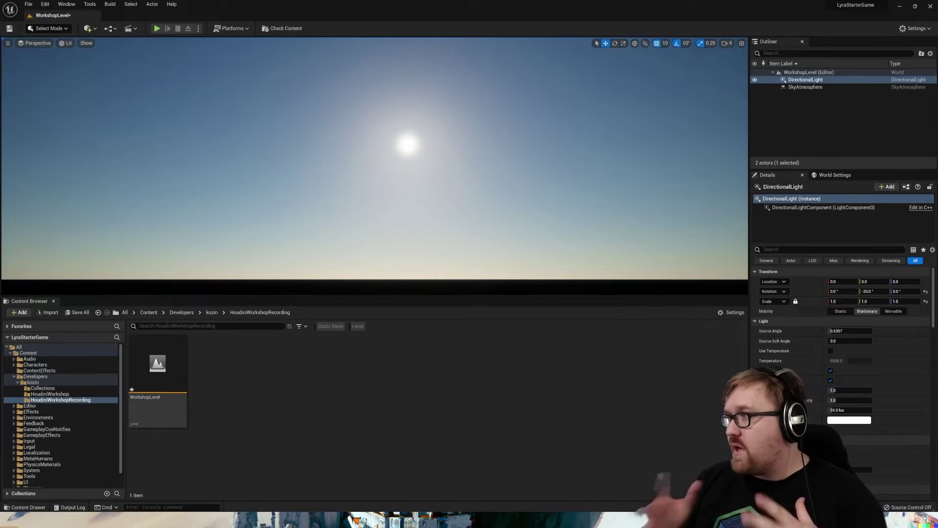
pyautogui.moveTo(315, 73); pyautogui.dragTo(381, 93, button='right')
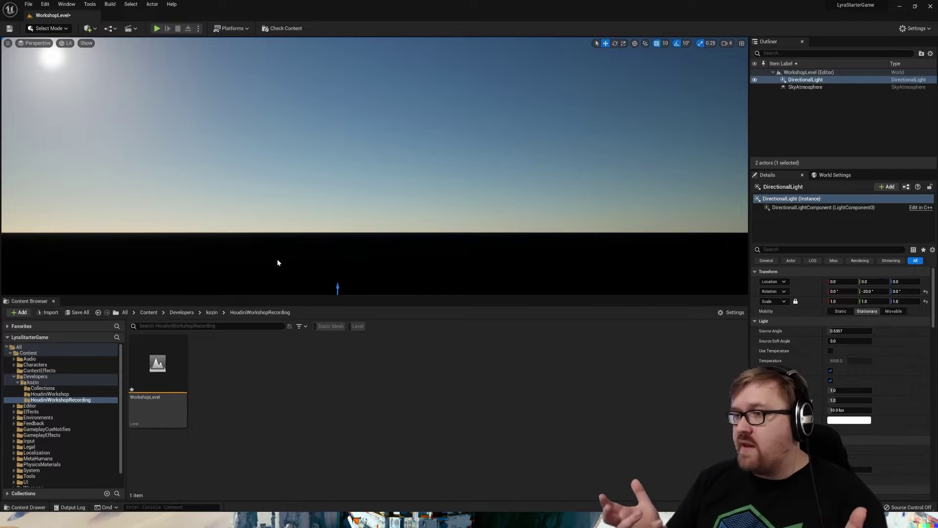
pyautogui.moveTo(277, 262); pyautogui.dragTo(244, 234, button='right')
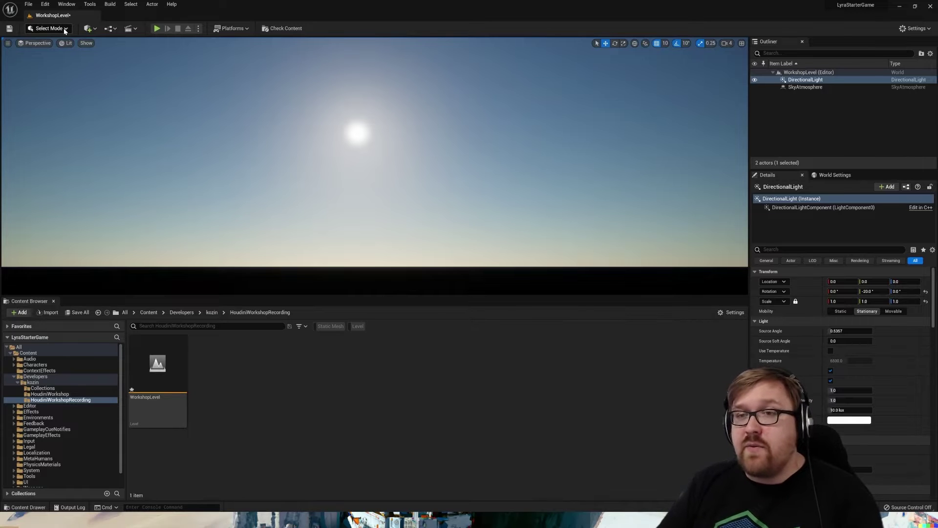
pyautogui.click(90, 28)
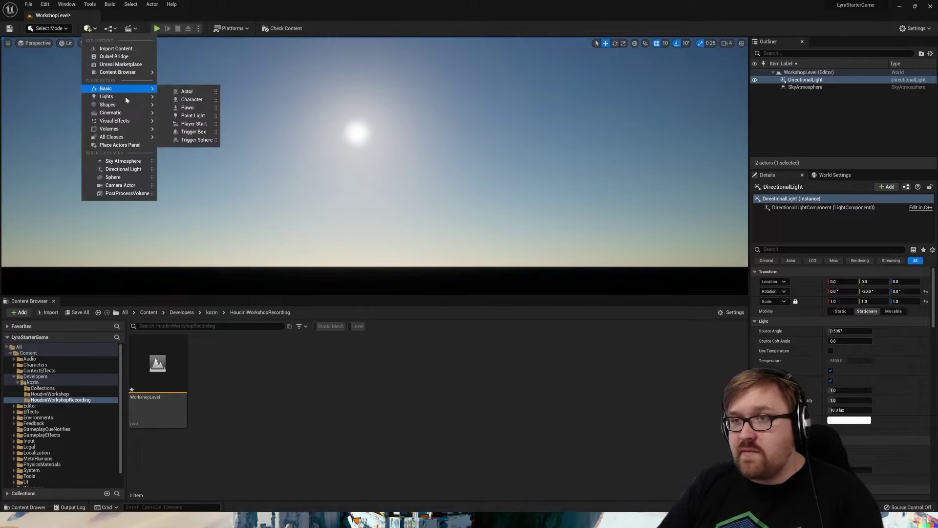
pyautogui.click(188, 108)
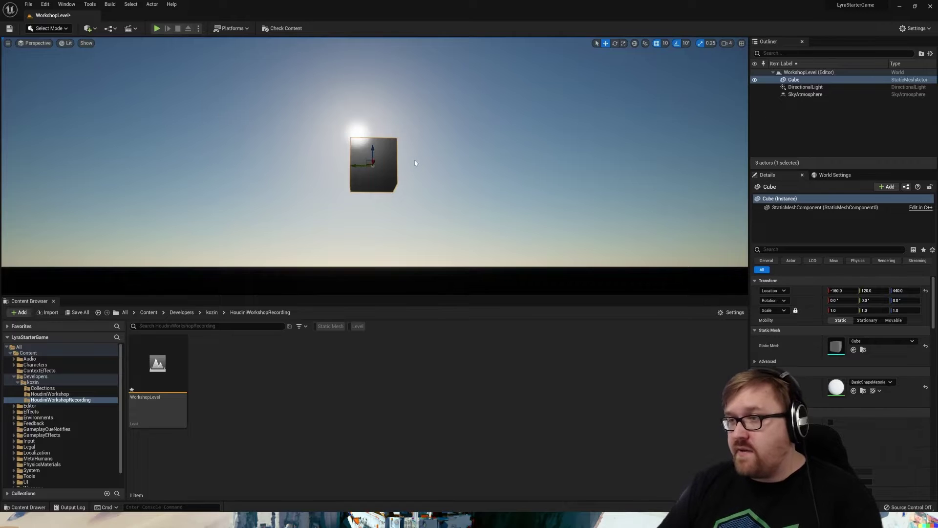
# Set the cube's location to 0, 0, 0.
pyautogui.press('f')
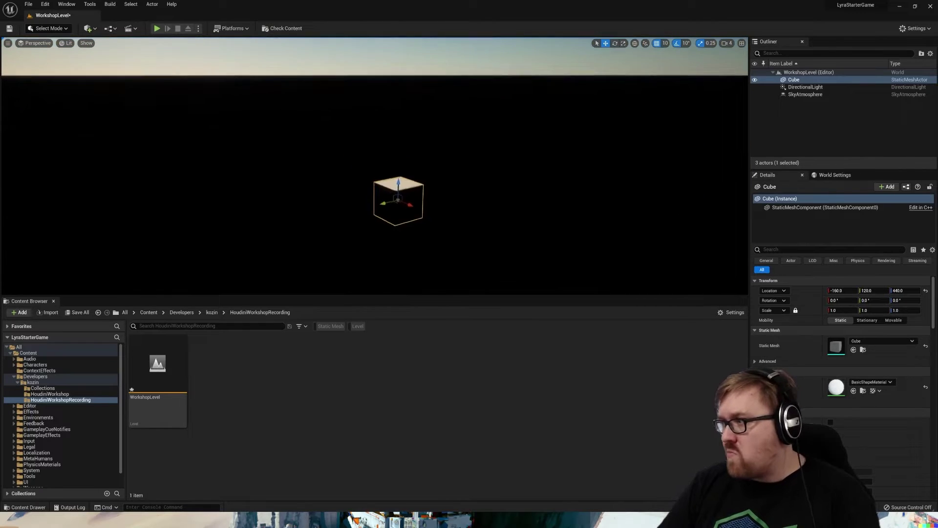
pyautogui.moveTo(583, 195); pyautogui.dragTo(583, 195)
pyautogui.write('0')
pyautogui.press('Tab')
pyautogui.write('0')
pyautogui.press('Tab')
pyautogui.write('0')
pyautogui.press('Return')
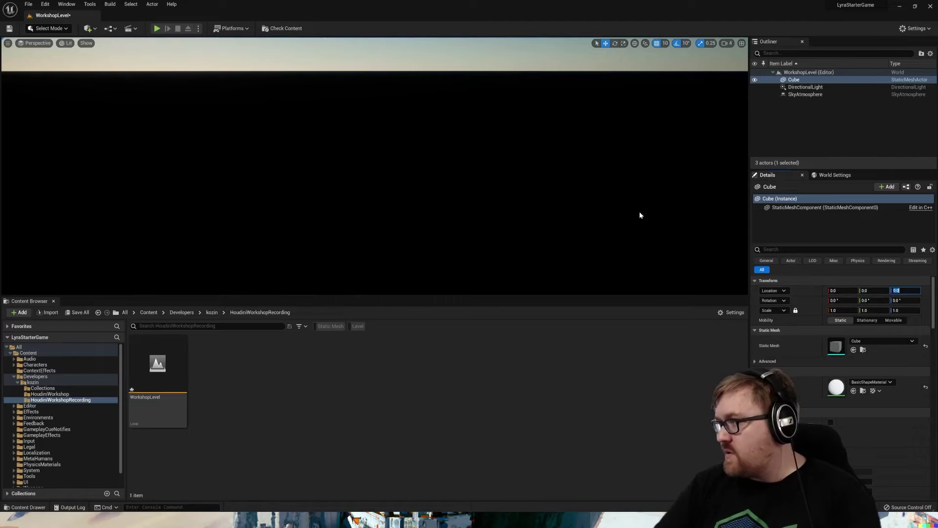
# Scale the cube non-uniformly to 20 in X and 20 in Y to form a flat ground platform.
pyautogui.press('f')
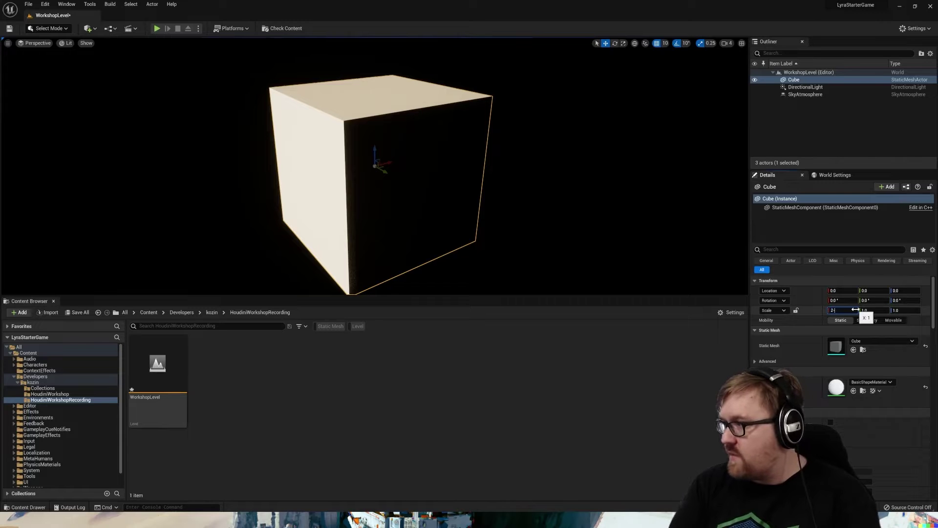
pyautogui.press('Tab')
pyautogui.write('20')
pyautogui.press('Return')
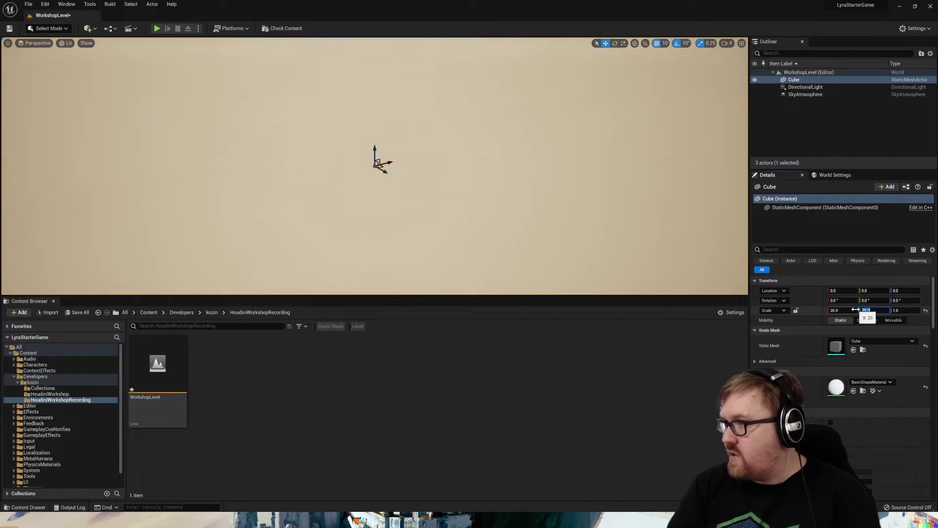
pyautogui.moveTo(561, 213)
pyautogui.mouseDown(button='right')
pyautogui.moveTo(557, 195)
pyautogui.moveTo(557, 220)
pyautogui.mouseUp(button='right')
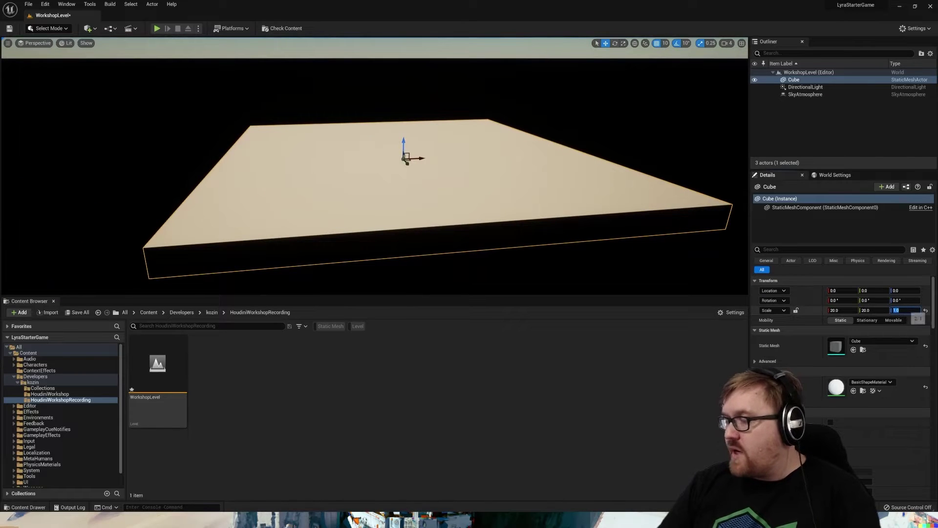
pyautogui.moveTo(479, 197)
pyautogui.mouseDown(button='right')
pyautogui.moveTo(480, 181)
pyautogui.moveTo(483, 205)
pyautogui.moveTo(483, 181)
pyautogui.moveTo(483, 196)
pyautogui.mouseUp(button='right')
# Enlarge the viewport's height and search all content, including engine content, for "calibrator".
pyautogui.moveTo(426, 298); pyautogui.dragTo(426, 367)
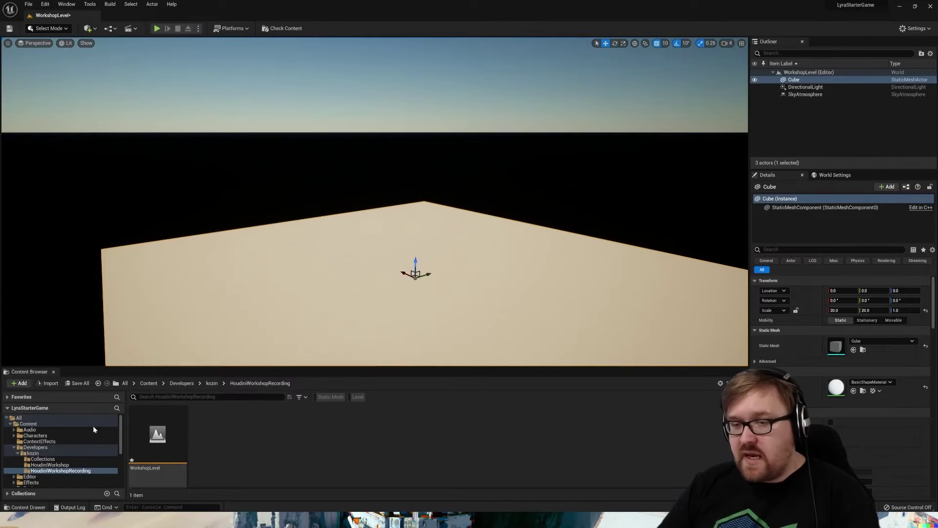
pyautogui.click(720, 383)
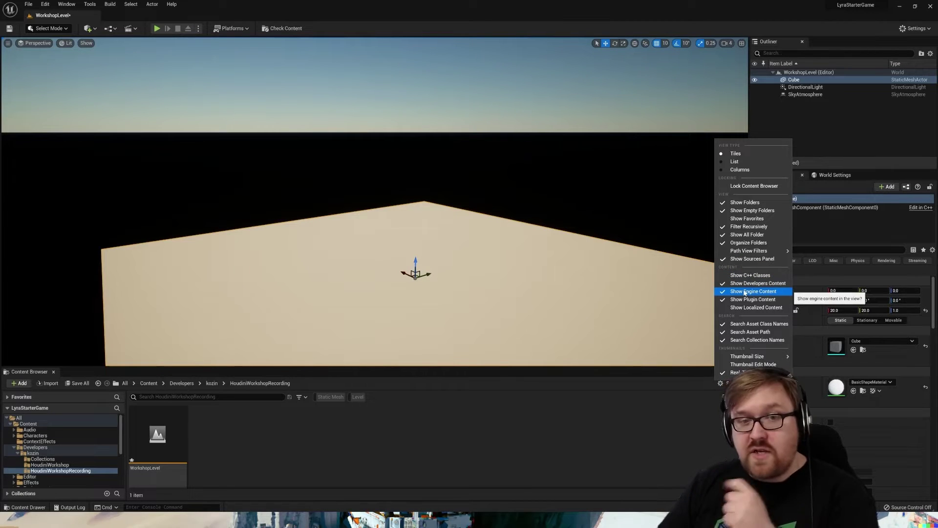
pyautogui.click(48, 422)
pyautogui.click(19, 417)
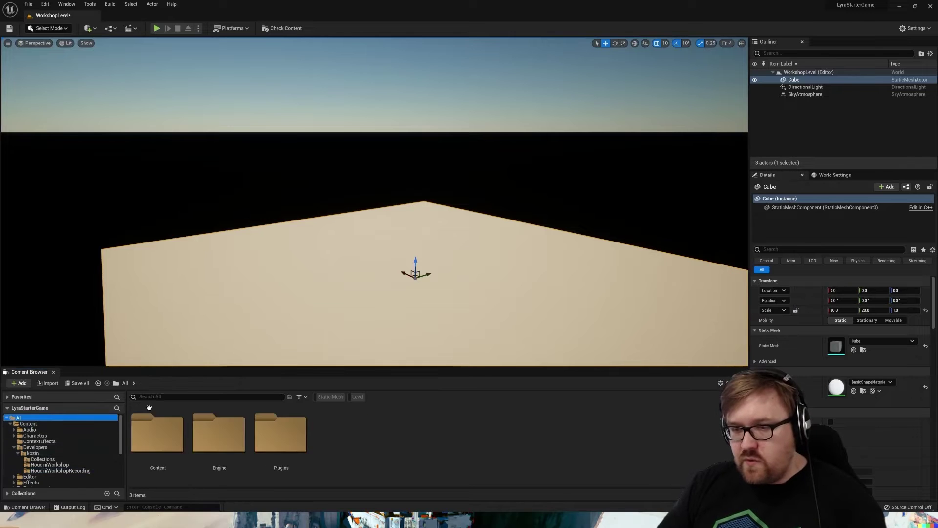
pyautogui.write('ca')
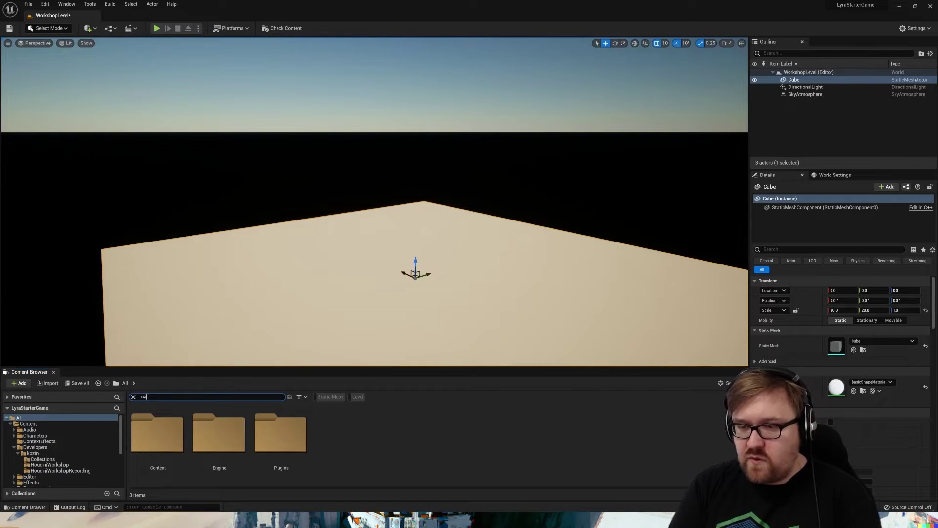
pyautogui.write('librator')
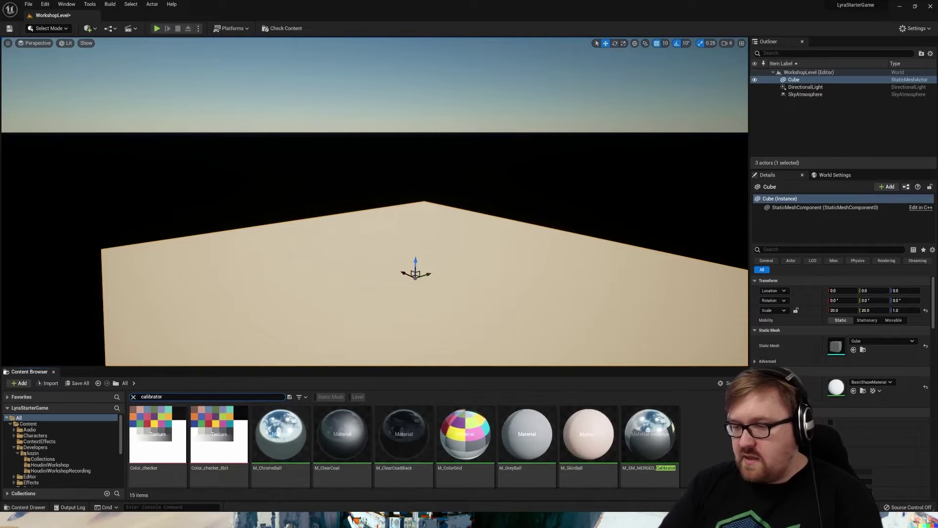
# Place the SM_ColorCalibrator static mesh on the ground platform and set its X and Y location to 0.
pyautogui.moveTo(160, 428); pyautogui.dragTo(418, 272)
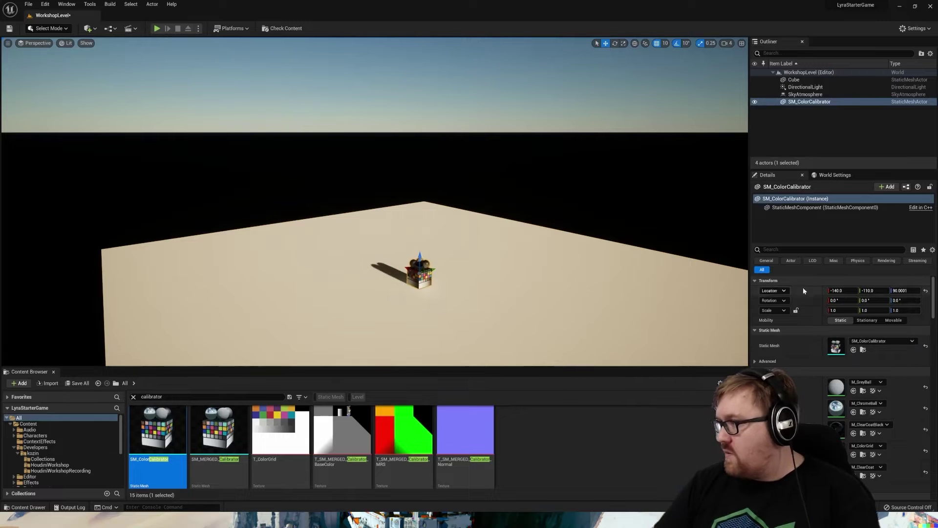
pyautogui.write('0')
pyautogui.press('Tab')
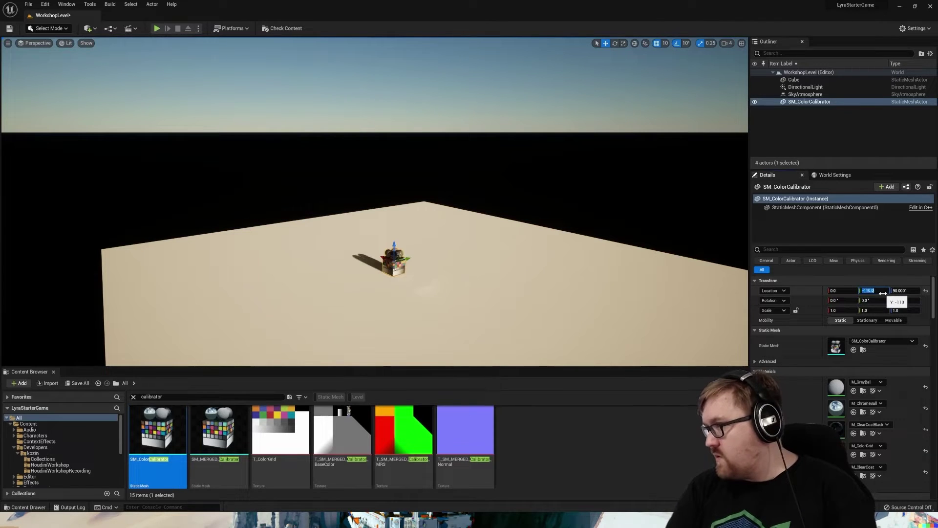
pyautogui.press('Tab')
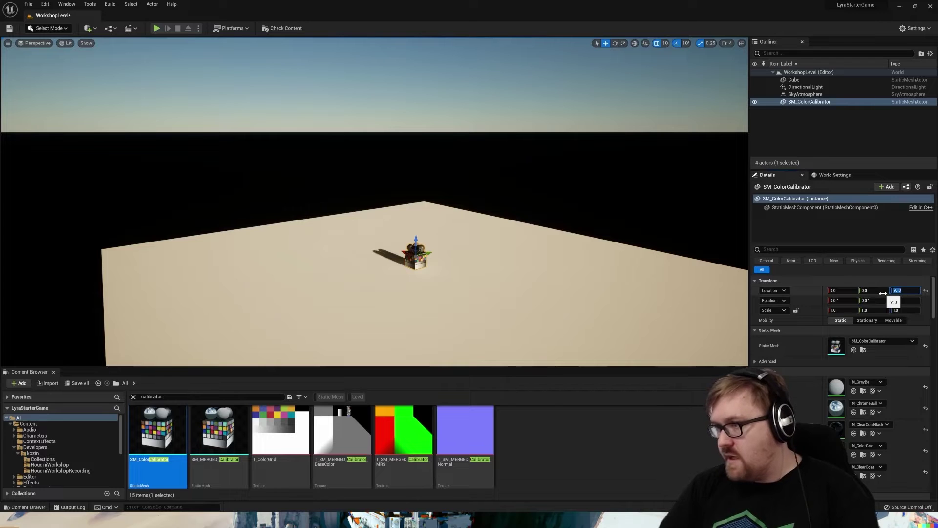
# Add a sky light to the level and reset its location to 0, 0, 0.
pyautogui.press('a')
pyautogui.press('w')
pyautogui.moveTo(331, 278)
pyautogui.mouseDown(button='right')
pyautogui.moveTo(372, 275)
pyautogui.moveTo(478, 333)
pyautogui.moveTo(400, 234)
pyautogui.moveTo(352, 272)
pyautogui.moveTo(322, 264)
pyautogui.mouseUp(button='right')
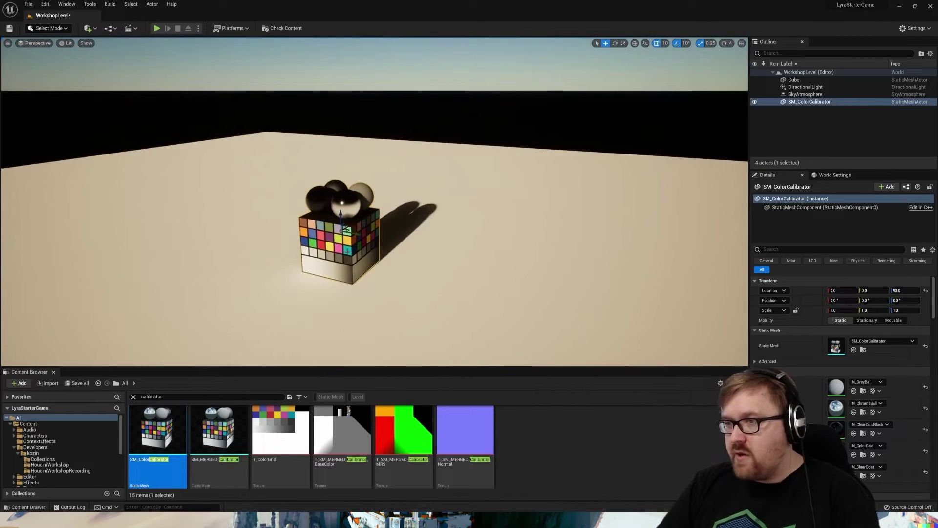
pyautogui.moveTo(346, 229); pyautogui.dragTo(349, 260, button='right')
pyautogui.moveTo(487, 252); pyautogui.dragTo(342, 196, button='right')
pyautogui.click(88, 29)
pyautogui.moveTo(131, 97)
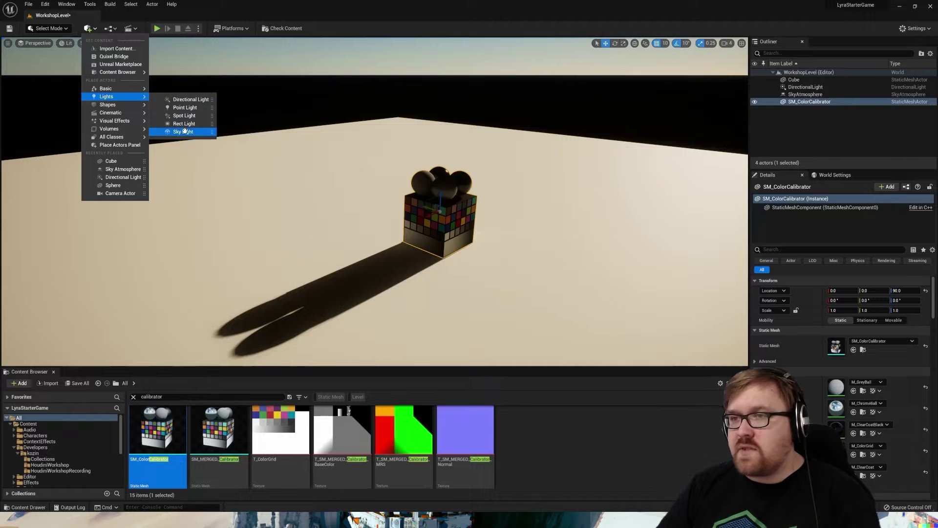
pyautogui.click(184, 130)
pyautogui.click(924, 282)
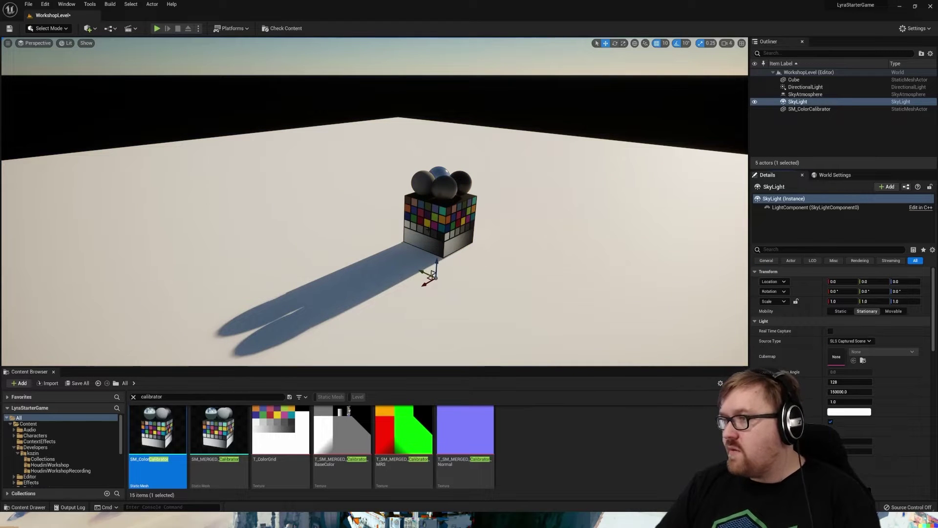
pyautogui.moveTo(432, 274); pyautogui.dragTo(438, 228, button='right')
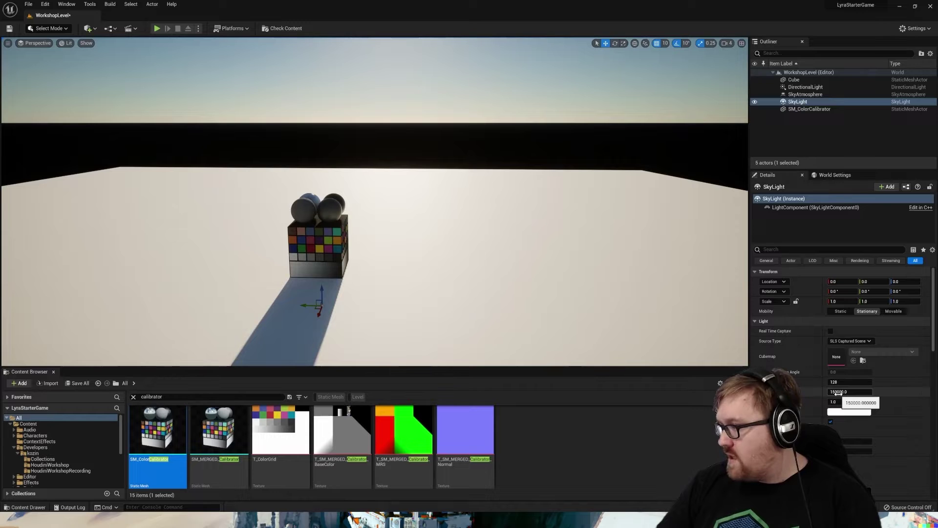
# Inspect the calibrator's reflections and shadow from several angles, and check the sky atmosphere and directional light actors.
pyautogui.moveTo(481, 281); pyautogui.dragTo(481, 293, button='right')
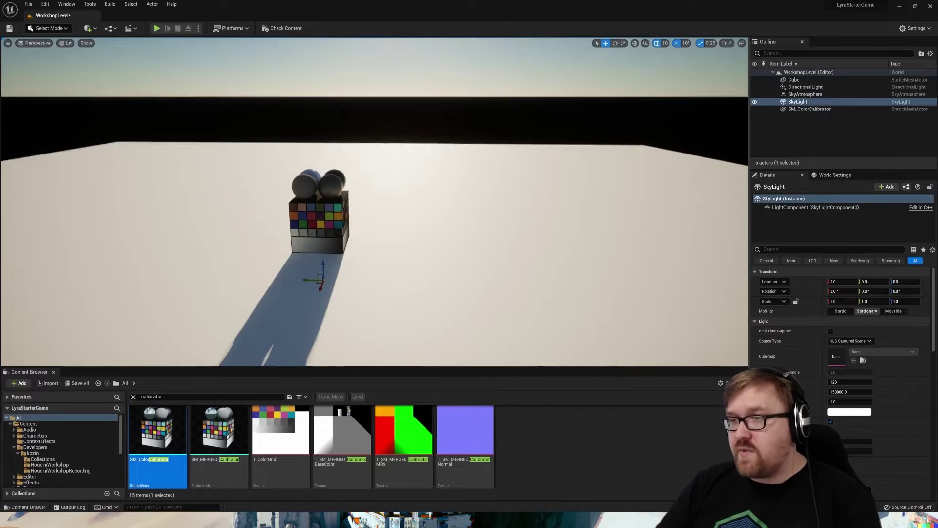
pyautogui.press('f')
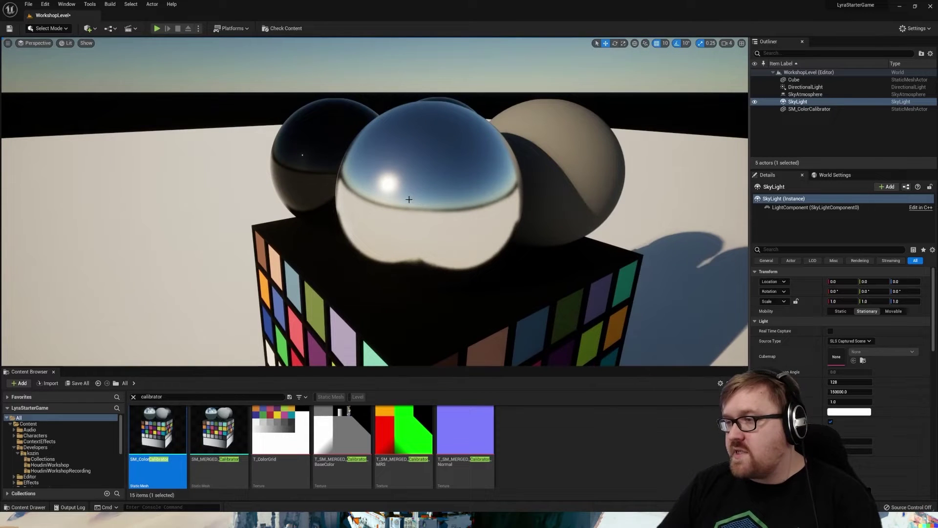
pyautogui.moveTo(421, 260); pyautogui.dragTo(422, 313)
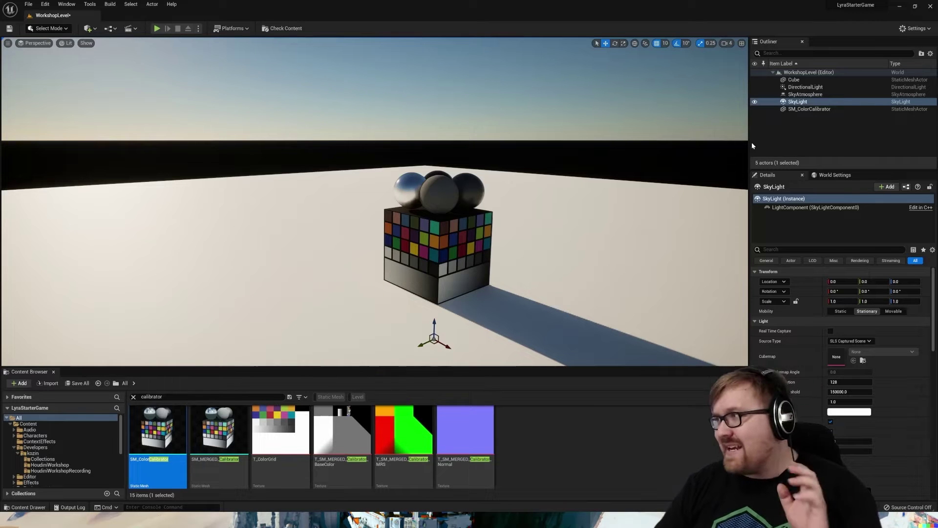
pyautogui.click(787, 139)
pyautogui.click(806, 95)
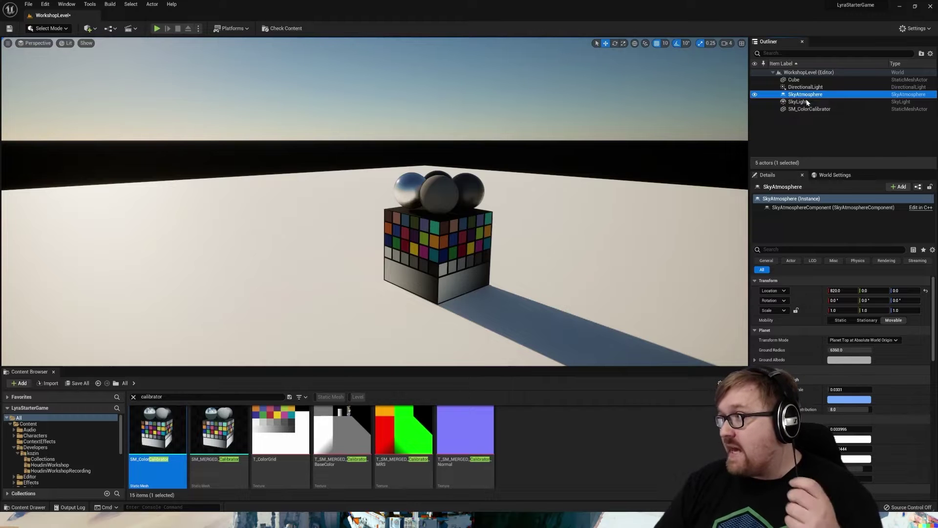
pyautogui.click(805, 88)
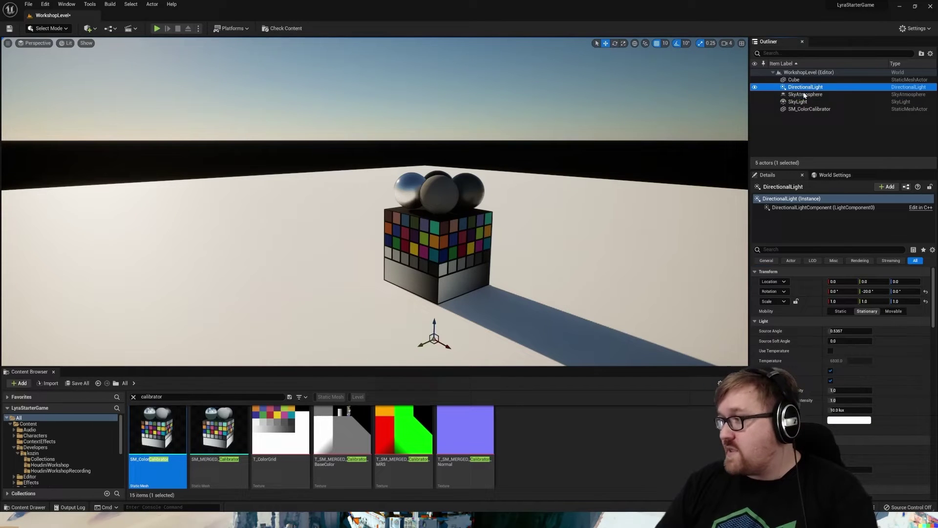
pyautogui.moveTo(602, 218); pyautogui.dragTo(602, 218, button='right')
pyautogui.moveTo(546, 269)
pyautogui.mouseDown(button='right')
pyautogui.moveTo(527, 250)
pyautogui.moveTo(558, 260)
pyautogui.mouseUp(button='right')
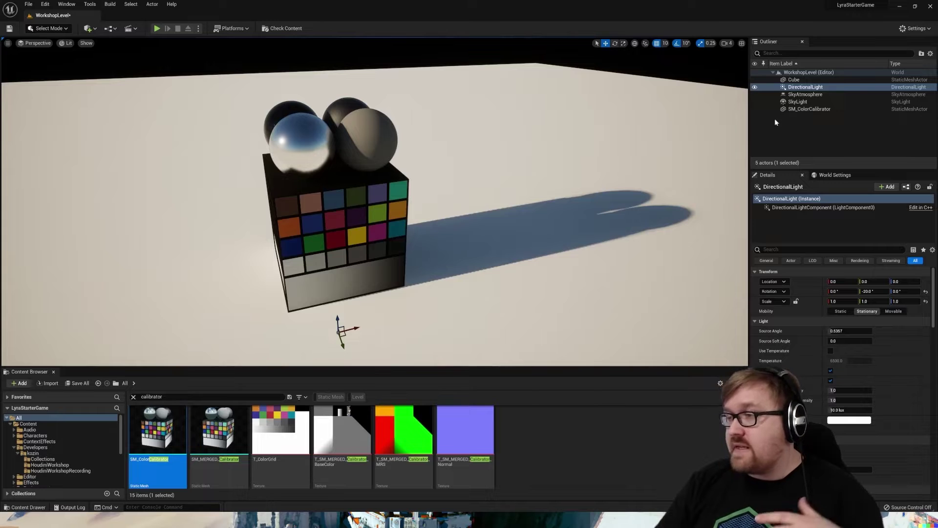
# Duplicate the directional light and turn off lighting channel 0 on the original.
pyautogui.click(806, 88)
pyautogui.hotkey('ctrl', 'd')
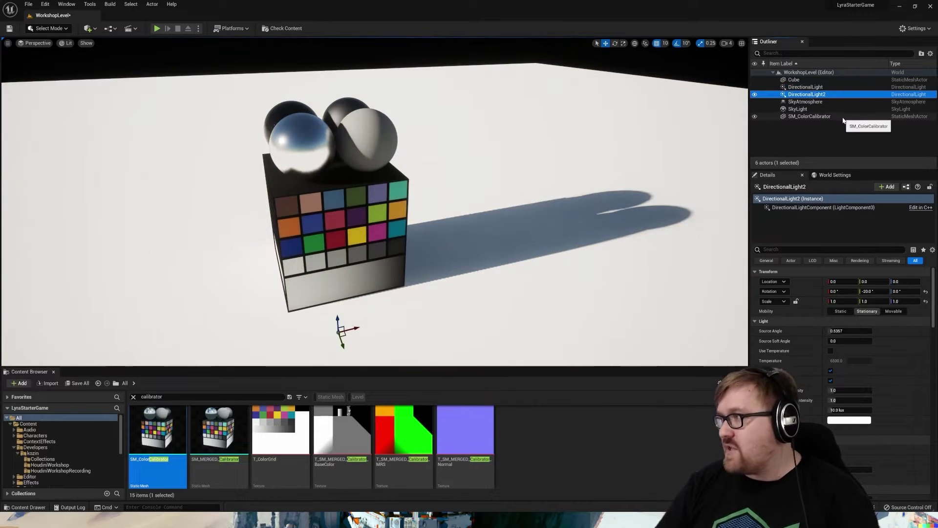
pyautogui.click(805, 87)
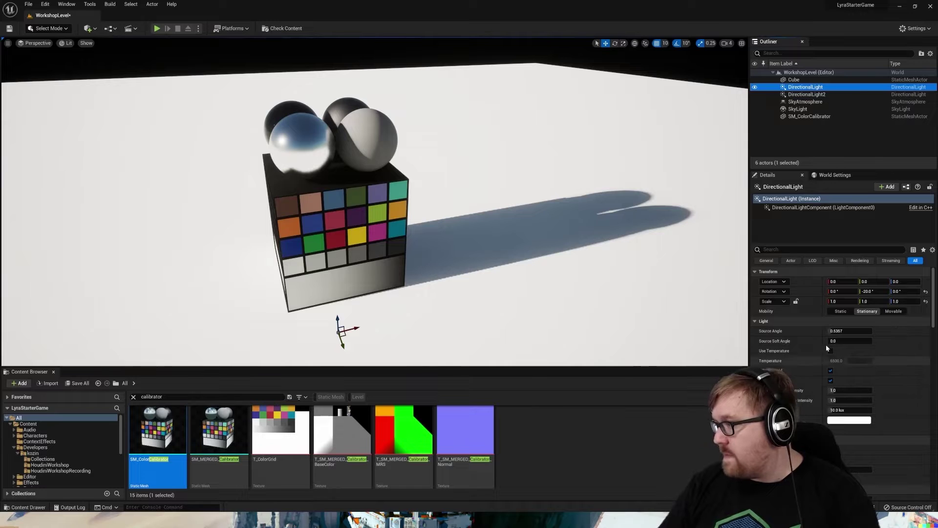
pyautogui.click(806, 249)
pyautogui.write('chan')
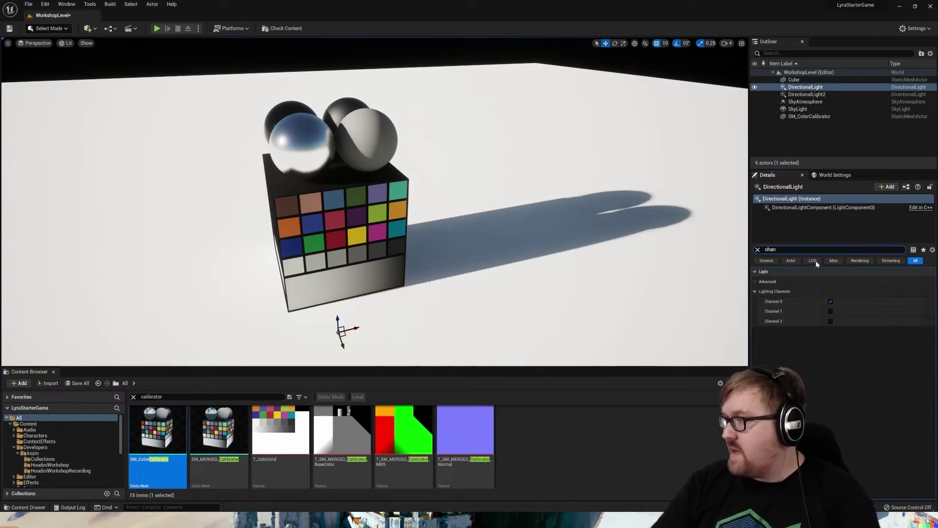
pyautogui.click(831, 301)
pyautogui.moveTo(626, 252); pyautogui.dragTo(618, 227, button='right')
# Rename the original directional light Light_Atmospheric and its duplicate Light_World.
pyautogui.click(806, 87)
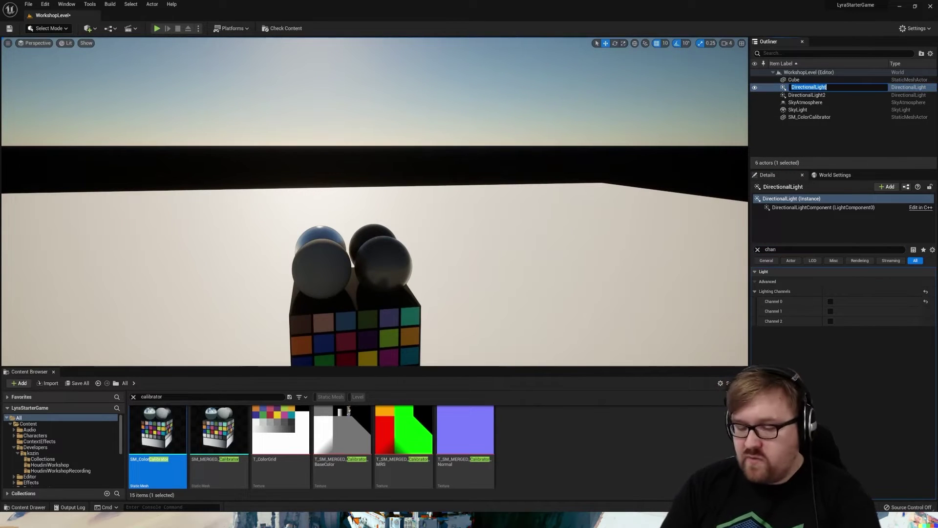
pyautogui.write('Light_Atmosphere')
pyautogui.press('Return')
pyautogui.click(799, 87)
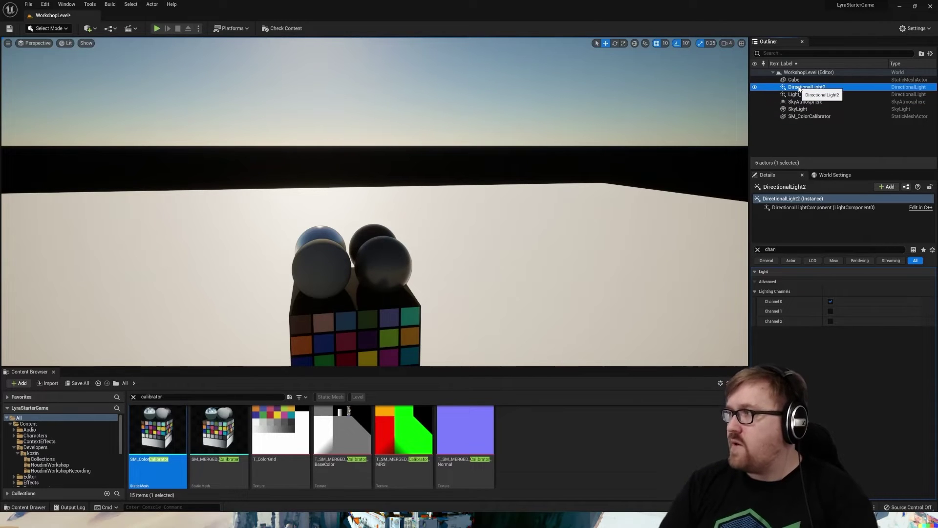
pyautogui.click(795, 88)
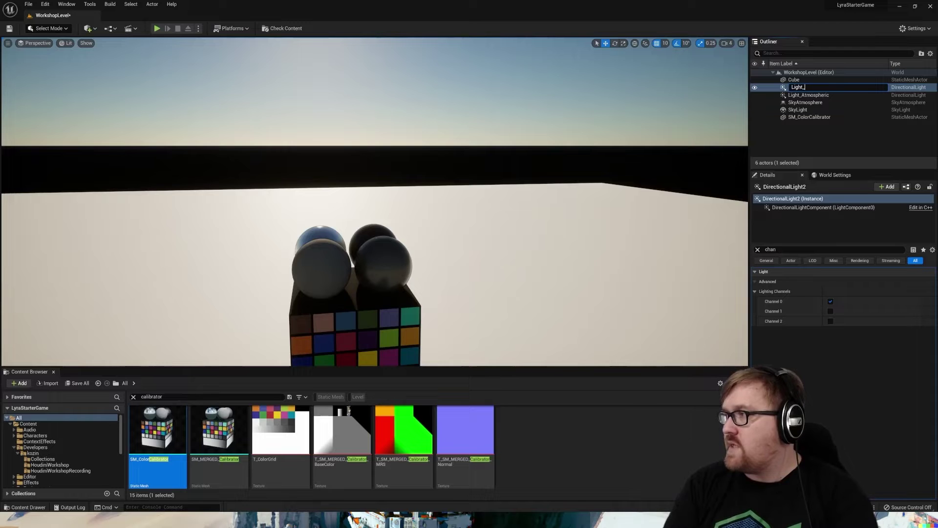
pyautogui.write('ld')
pyautogui.press('Return')
# Toggle the visibility of Light_World off and back on to check its effect on the platform and calibrator.
pyautogui.press('f')
pyautogui.click(754, 94)
pyautogui.moveTo(431, 98); pyautogui.dragTo(415, 142, button='right')
pyautogui.click(755, 94)
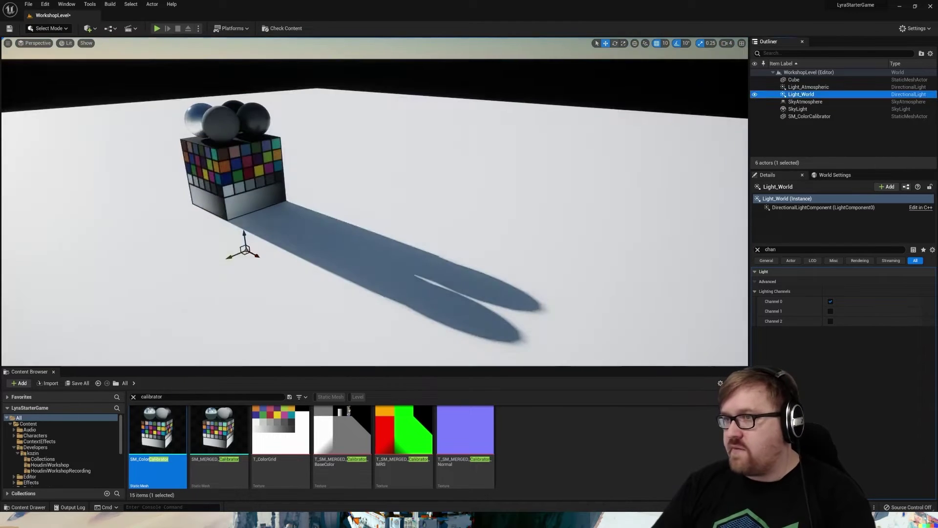
pyautogui.moveTo(432, 98)
pyautogui.mouseDown(button='right')
pyautogui.moveTo(431, 63)
pyautogui.moveTo(420, 93)
pyautogui.mouseUp(button='right')
pyautogui.moveTo(432, 147); pyautogui.dragTo(435, 152, button='right')
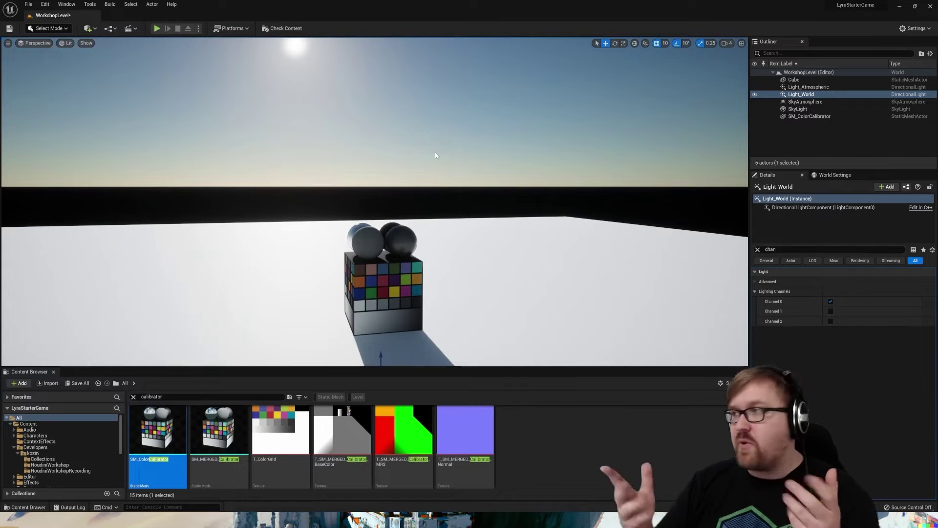
# Clear the property filter and set the source angle of Light_Atmospheric to 0.
pyautogui.click(757, 249)
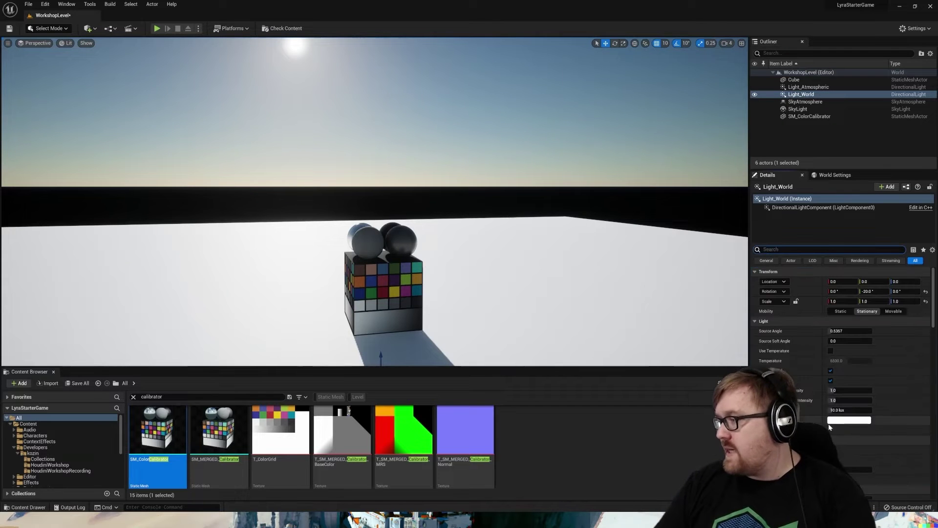
pyautogui.moveTo(551, 264); pyautogui.dragTo(559, 206, button='right')
pyautogui.moveTo(546, 163); pyautogui.dragTo(296, 139, button='right')
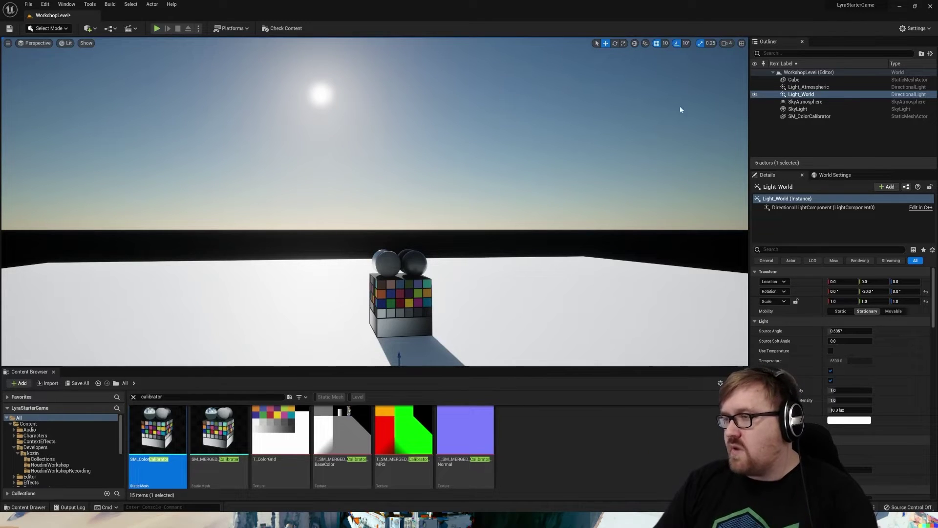
pyautogui.click(803, 87)
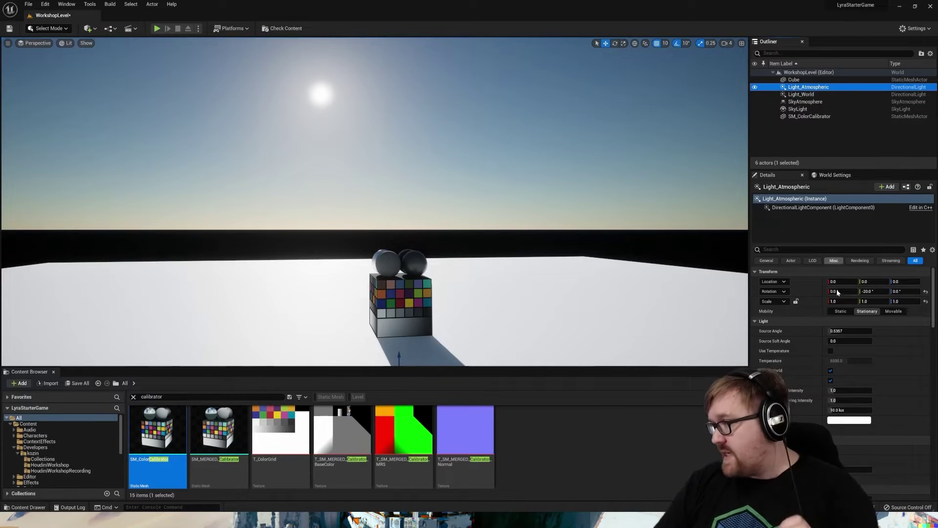
pyautogui.click(850, 331)
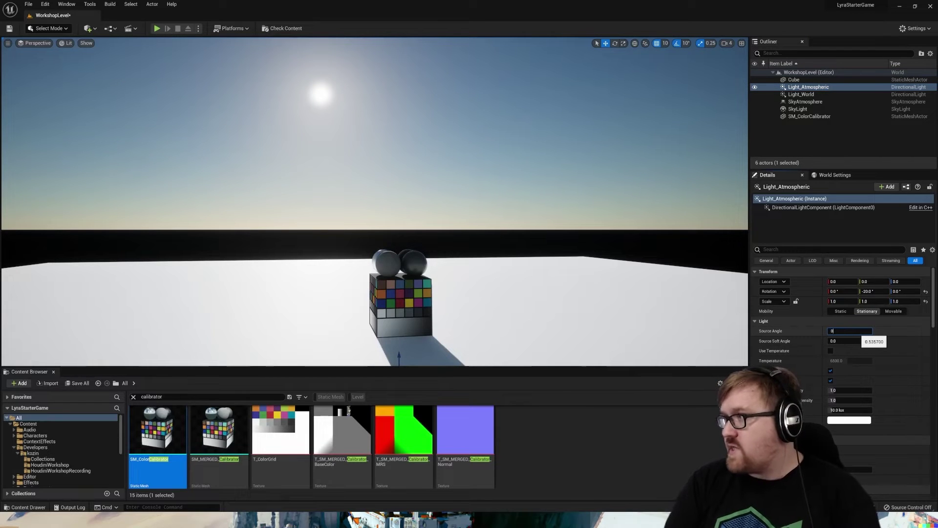
pyautogui.write('0')
pyautogui.press('Return')
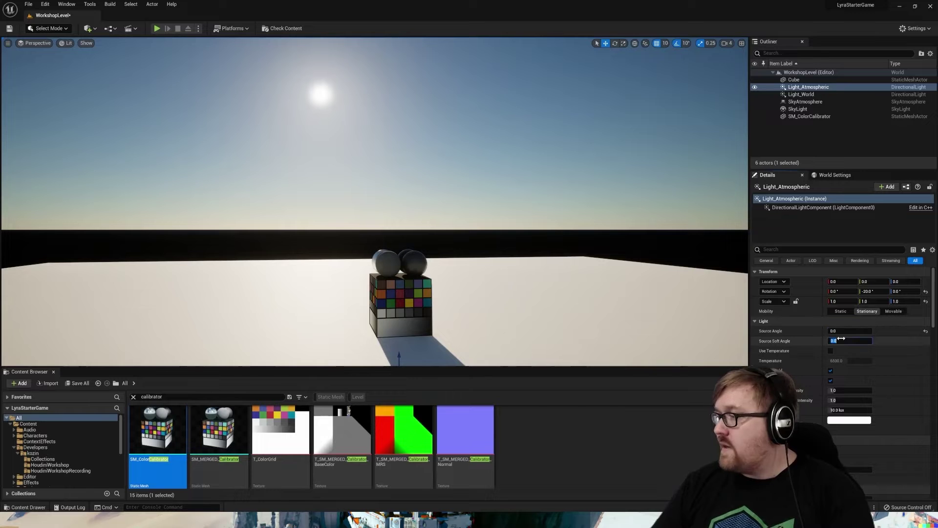
# Filter Light_World's properties for "atmo" and turn off Atmosphere Sun Light.
pyautogui.click(804, 95)
pyautogui.click(826, 249)
pyautogui.write('atmo')
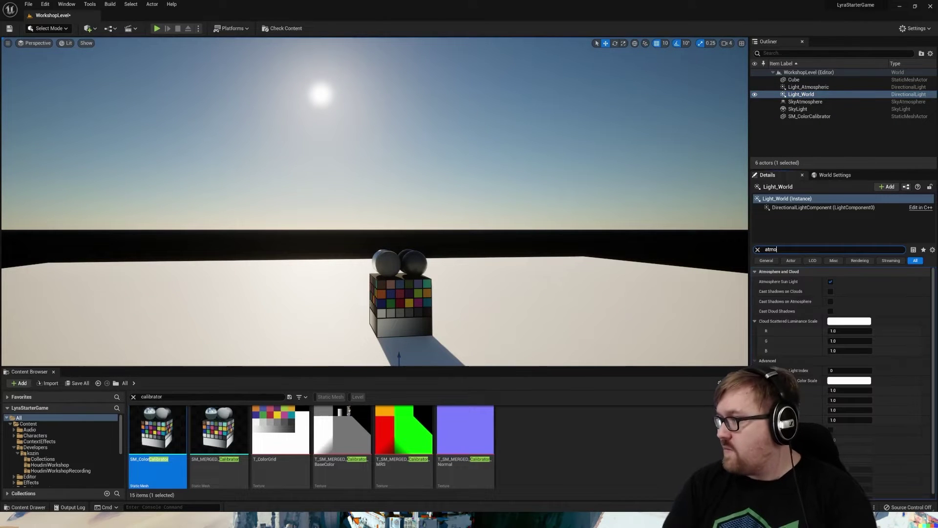
pyautogui.click(830, 282)
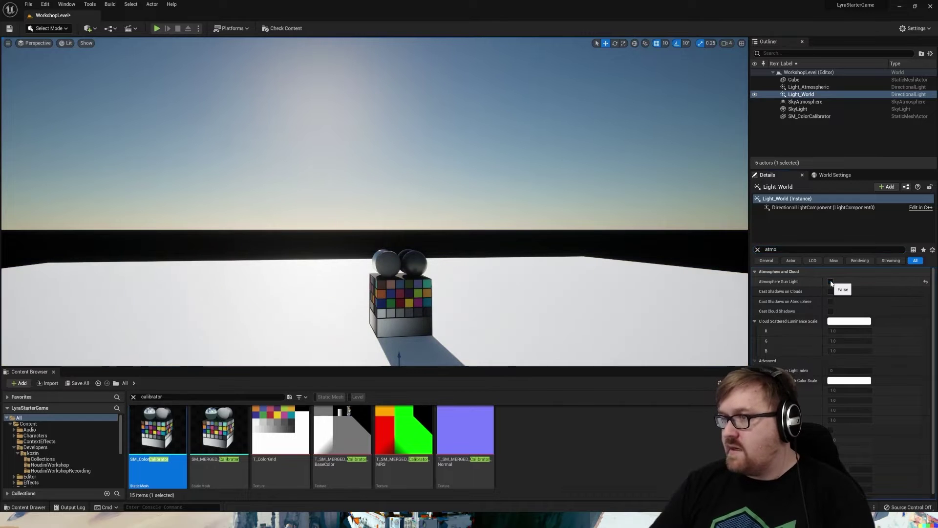
# Check the atmosphere settings of Light_Atmospheric and Light_World and view the calibrator up close.
pyautogui.click(811, 88)
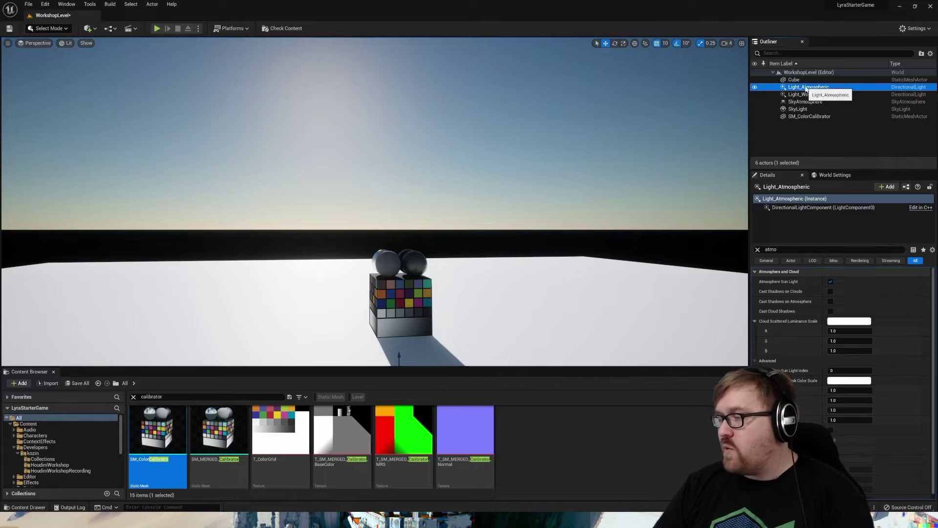
pyautogui.press('e')
pyautogui.press('s')
pyautogui.moveTo(438, 319)
pyautogui.mouseDown(button='right')
pyautogui.moveTo(452, 322)
pyautogui.moveTo(438, 318)
pyautogui.mouseUp(button='right')
pyautogui.press('a')
pyautogui.moveTo(438, 318); pyautogui.dragTo(481, 266)
pyautogui.moveTo(482, 266)
pyautogui.mouseDown(button='right')
pyautogui.moveTo(474, 274)
pyautogui.moveTo(481, 255)
pyautogui.mouseUp(button='right')
pyautogui.press('w')
pyautogui.click(791, 94)
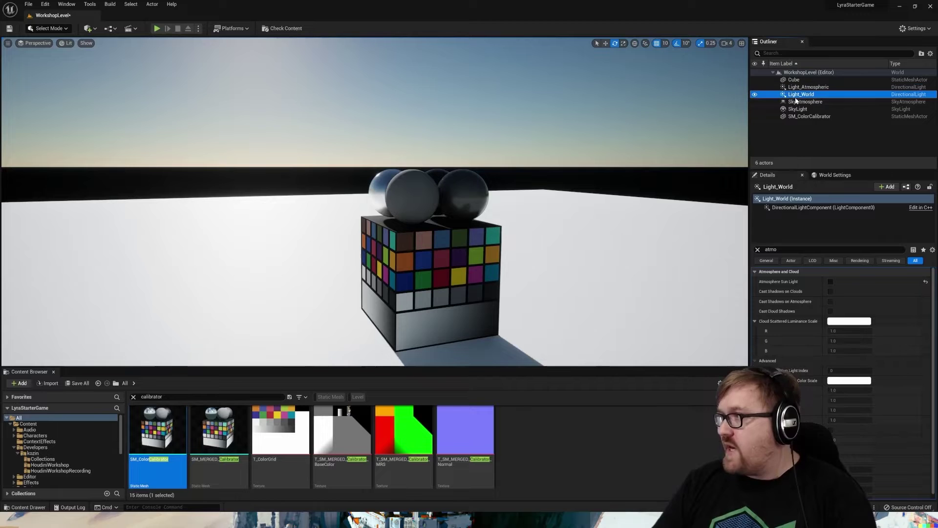
# Add a Camera Actor to the level from the full list of actor classes.
pyautogui.click(8, 44)
pyautogui.click(89, 29)
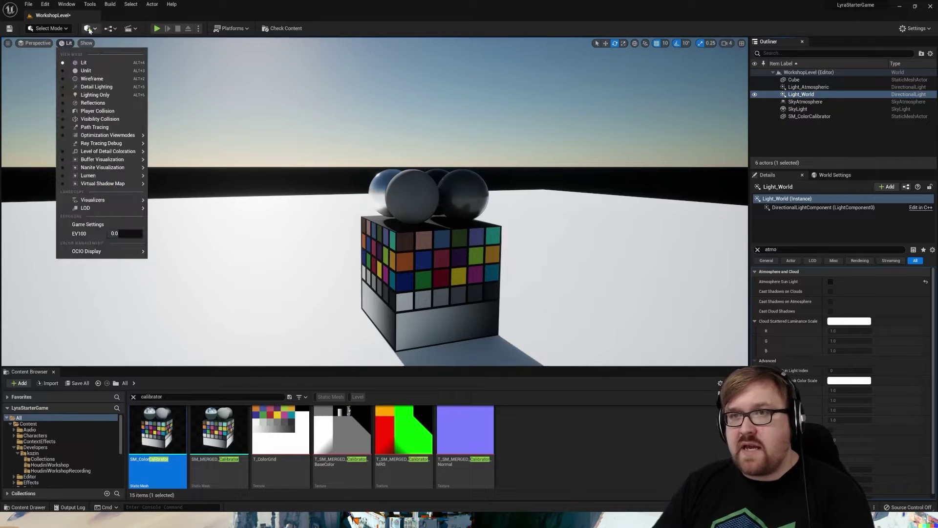
pyautogui.moveTo(112, 137)
pyautogui.scroll(-3, 215, 230)
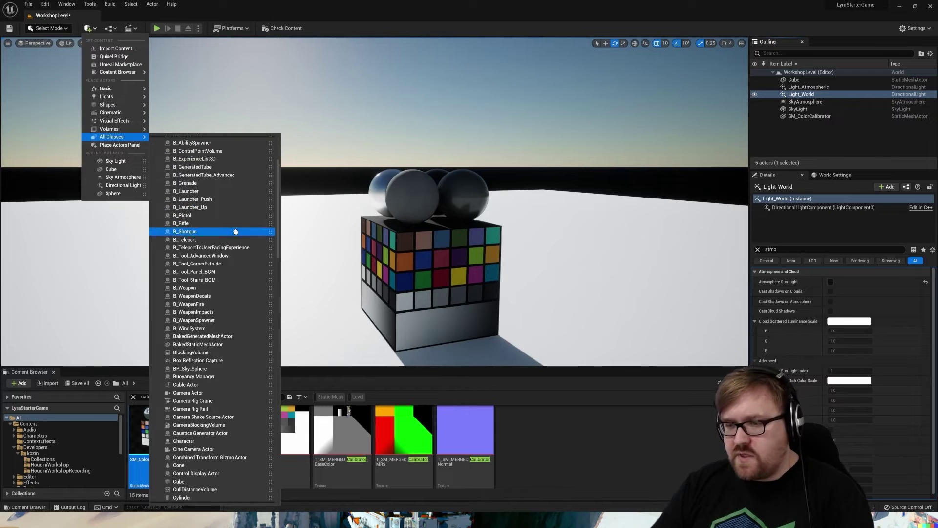
pyautogui.click(214, 392)
# Pilot the CameraActor and frame the color calibrator with its shadow on the platform.
pyautogui.click(34, 43)
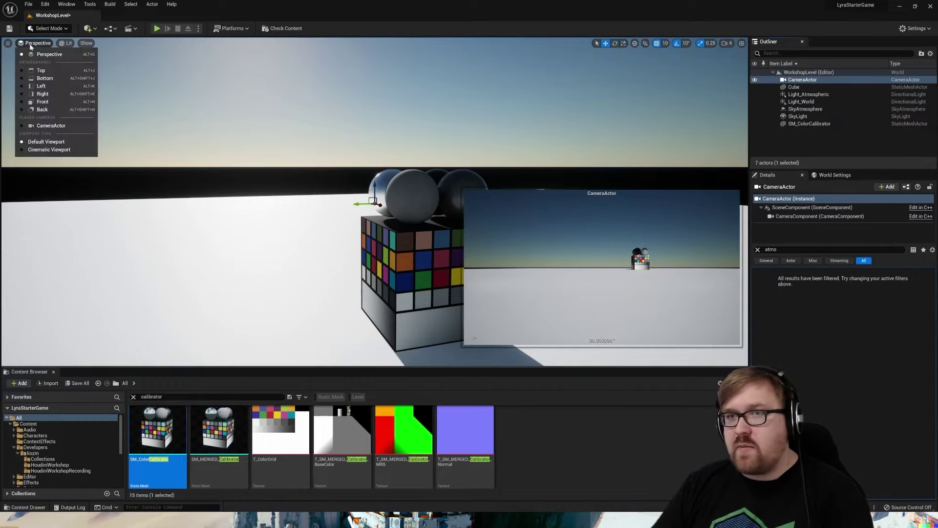
pyautogui.click(64, 128)
pyautogui.moveTo(431, 186); pyautogui.dragTo(481, 218, button='right')
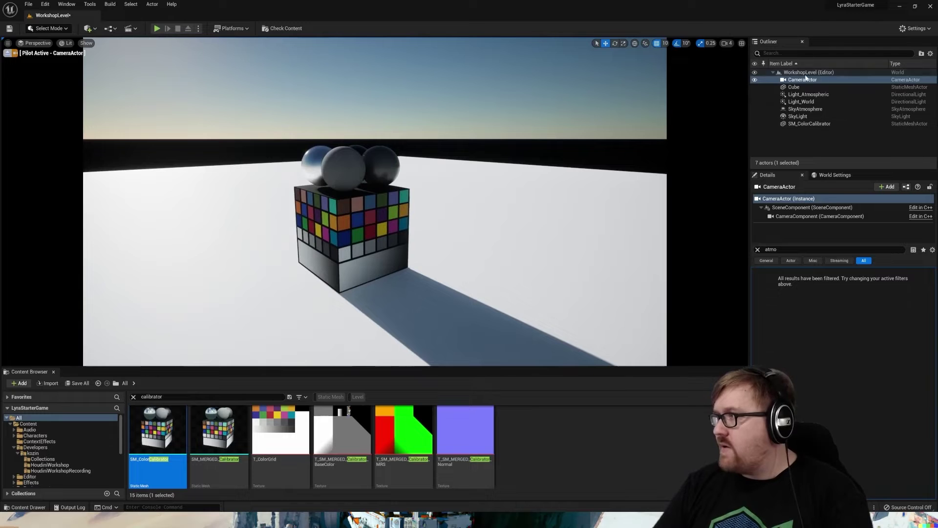
# Clear the property filter, narrow the CameraActor's field of view to about 62.7°, and reframe the calibrator.
pyautogui.click(757, 250)
pyautogui.moveTo(852, 342); pyautogui.dragTo(838, 342)
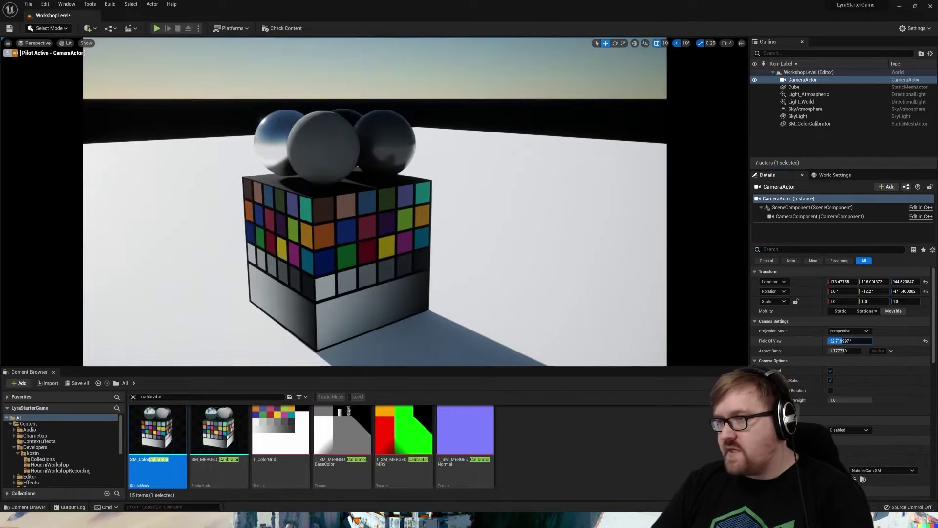
pyautogui.moveTo(469, 218)
pyautogui.mouseDown(button='right')
pyautogui.moveTo(455, 210)
pyautogui.moveTo(455, 221)
pyautogui.mouseUp(button='right')
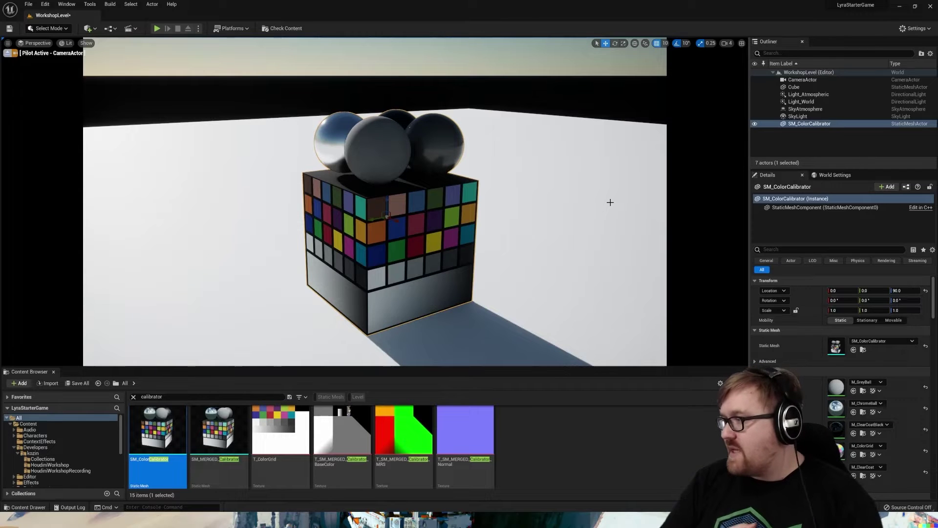
# Select SM_ColorCalibrator in the level and open the Merge Actors tool with its merge settings expanded.
pyautogui.press('Escape')
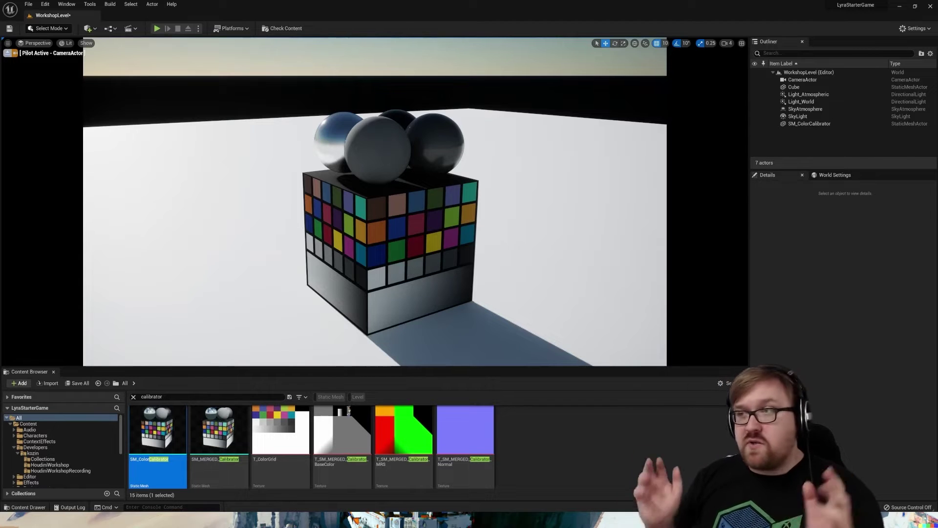
pyautogui.click(392, 288)
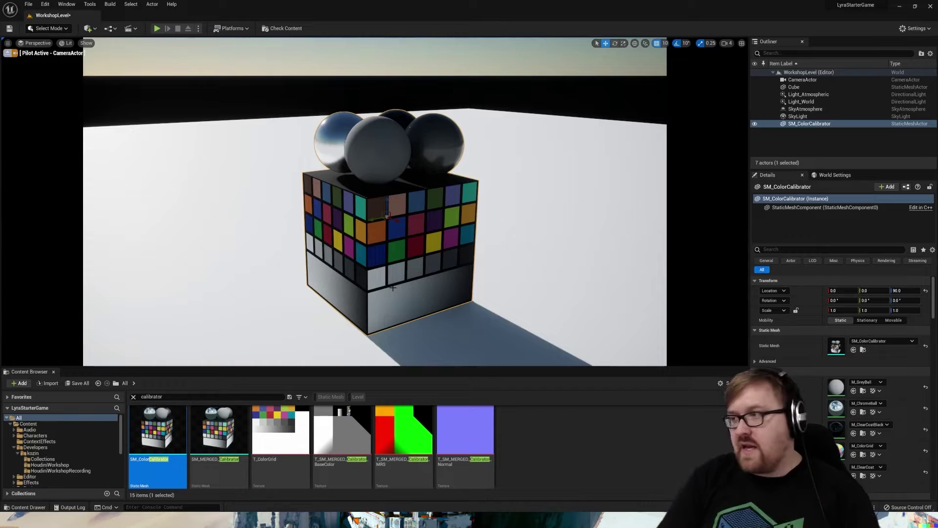
pyautogui.click(90, 4)
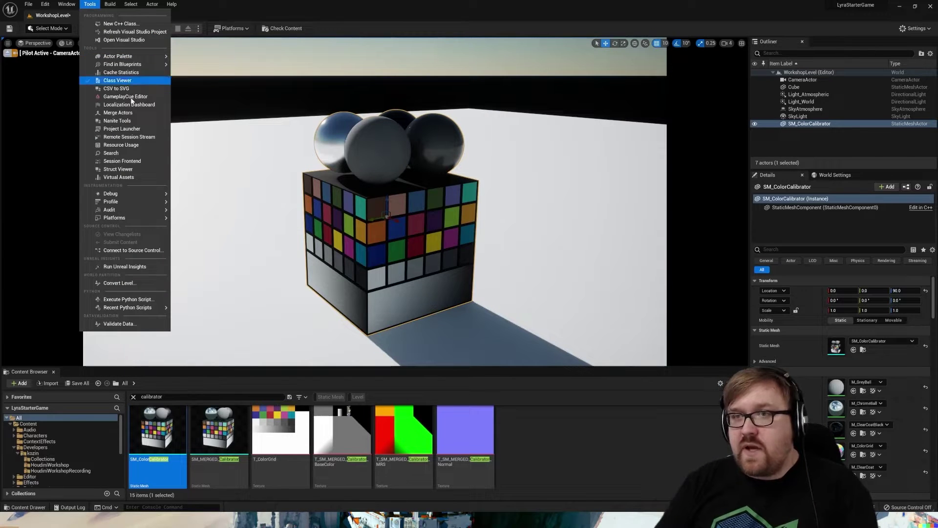
pyautogui.click(118, 113)
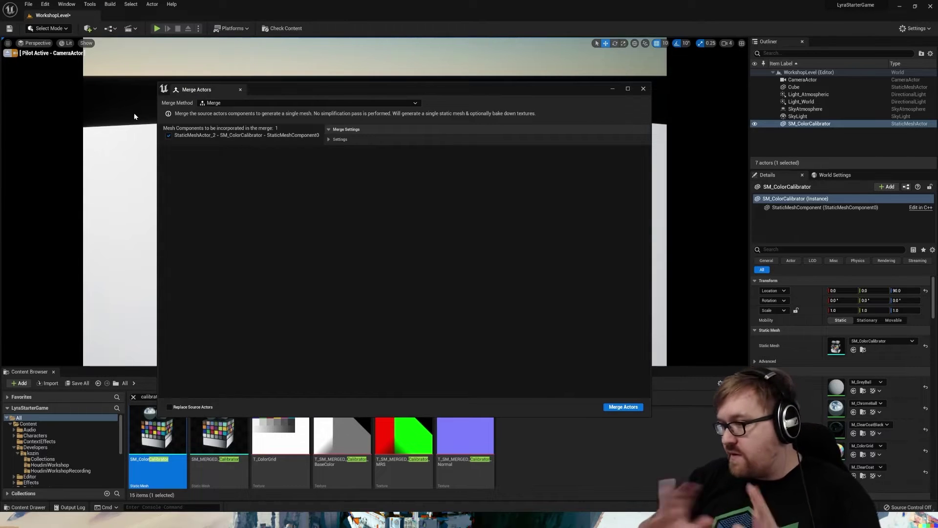
pyautogui.click(330, 138)
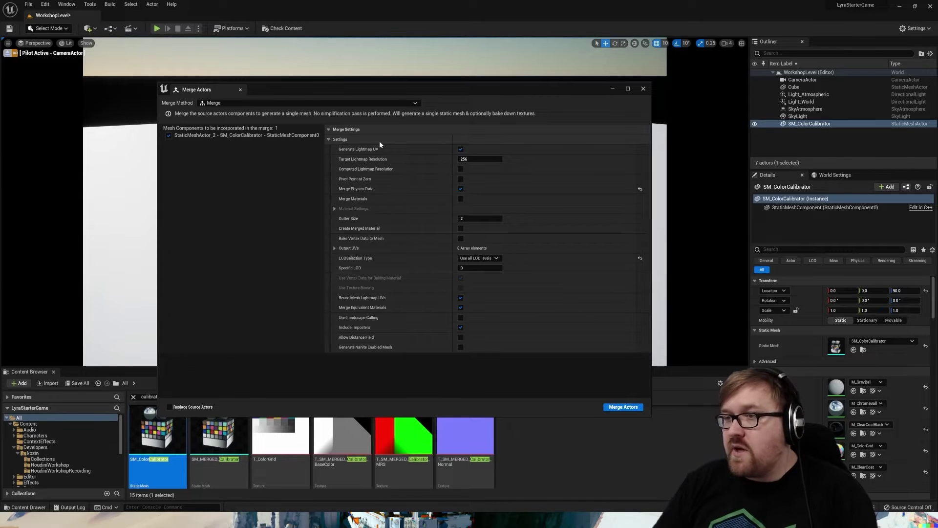
# Disable Generate Lightmap UV, enable Merge Materials, and turn on the Metallic Map and Roughness Map in the material settings.
pyautogui.click(460, 149)
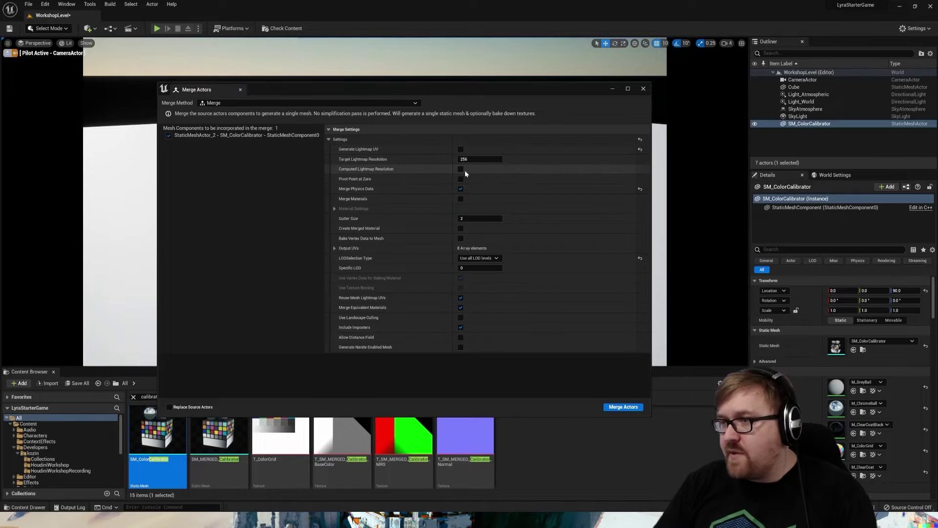
pyautogui.click(460, 198)
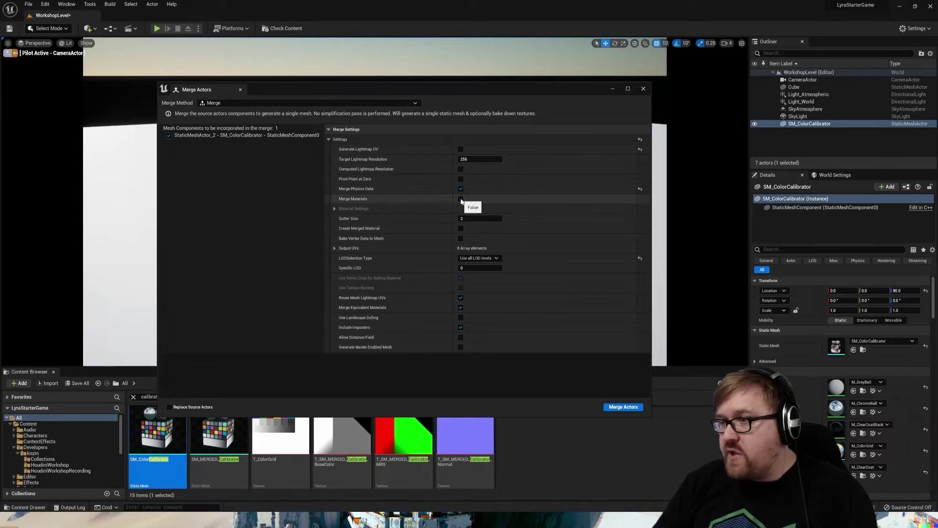
pyautogui.click(380, 209)
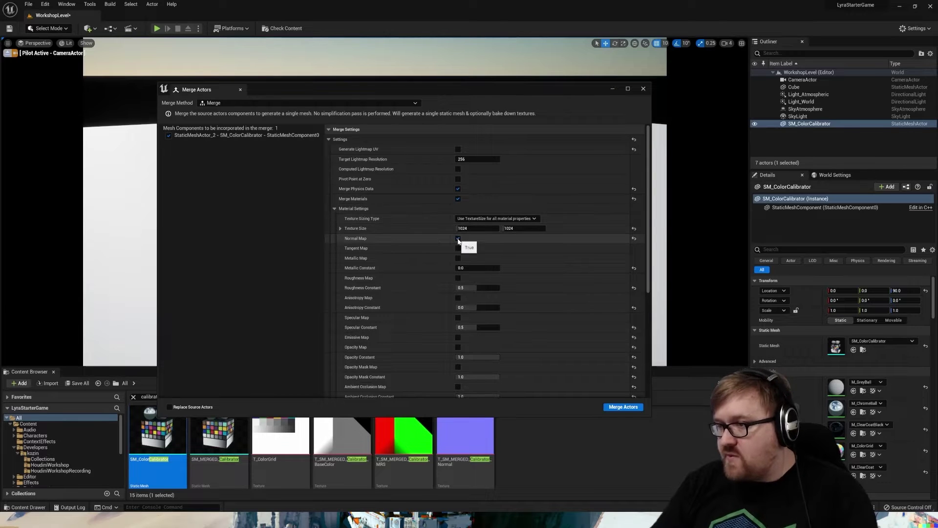
pyautogui.click(458, 258)
pyautogui.click(458, 277)
# Set the merge's LOD selection type to Use specific LOD level and review the remaining merge options.
pyautogui.scroll(-3, 561, 280)
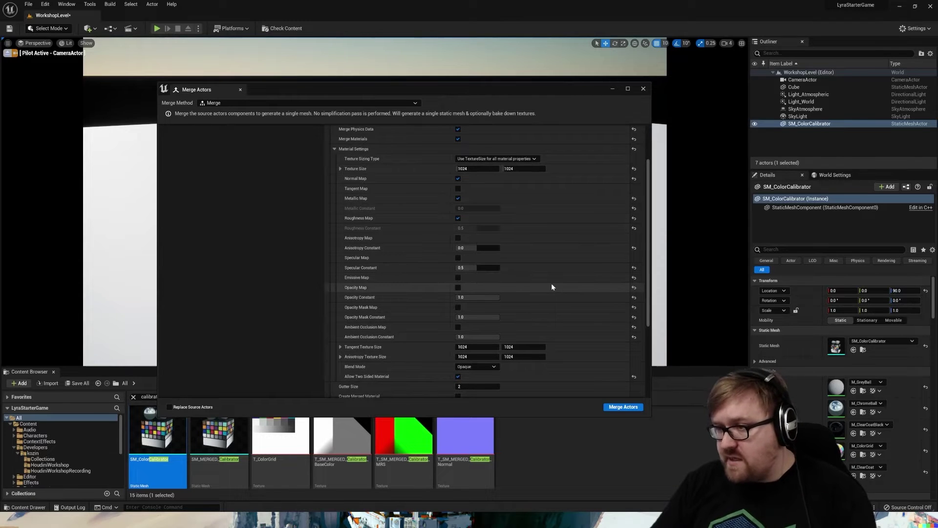
pyautogui.scroll(-5, 551, 285)
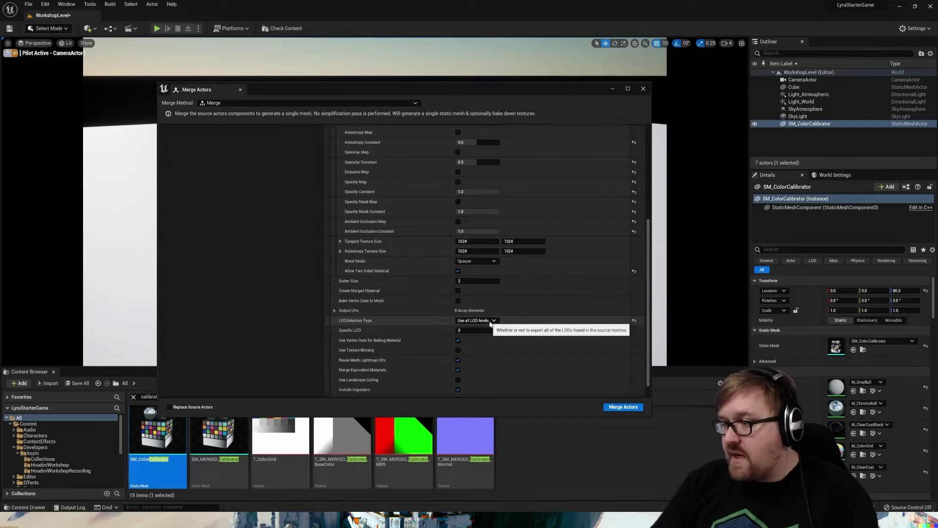
pyautogui.click(490, 321)
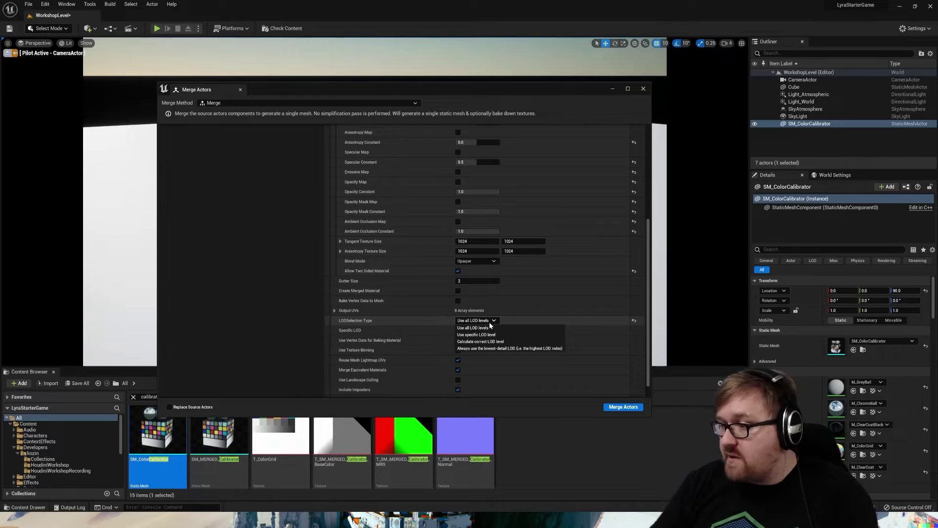
pyautogui.click(484, 334)
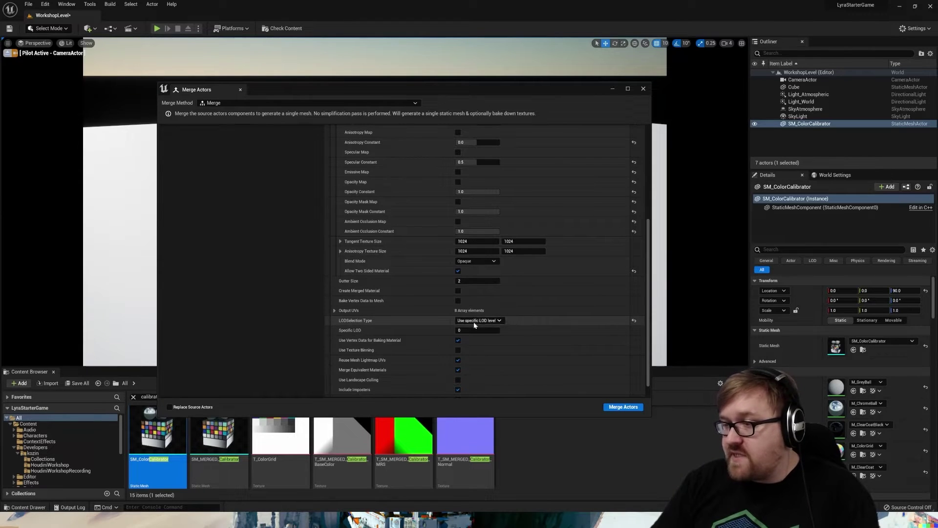
pyautogui.scroll(-1, 559, 333)
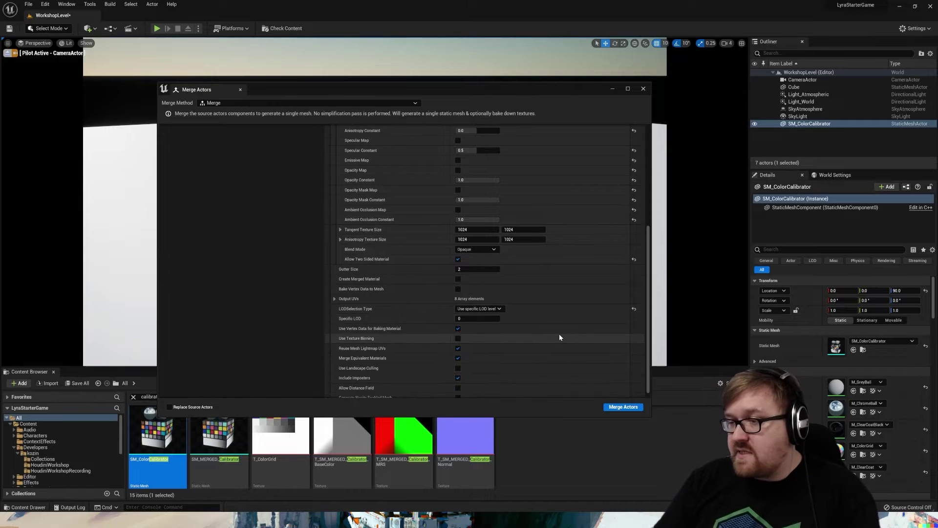
pyautogui.scroll(-1, 559, 333)
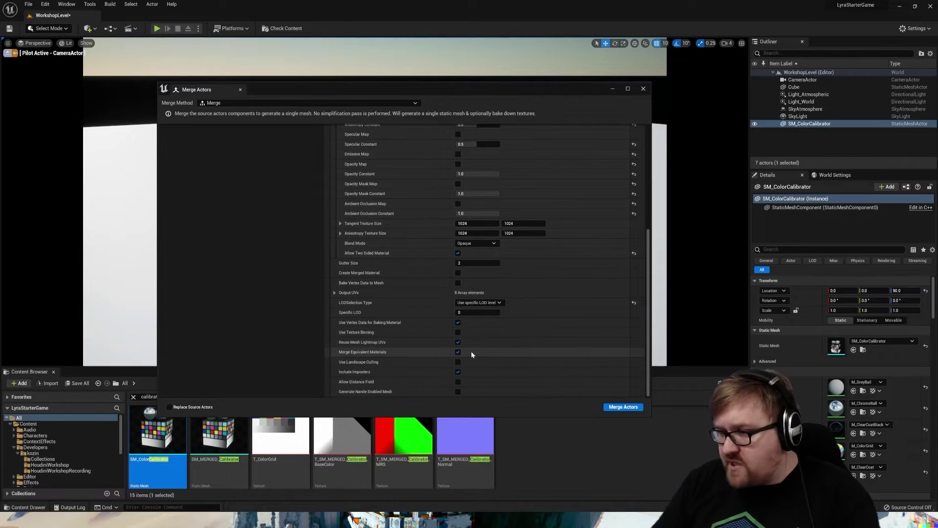
# Merge the calibrator and save it as SM_MERGED_WorkshopCalibrator in the HoudiniWorkshopRecording folder.
pyautogui.click(621, 407)
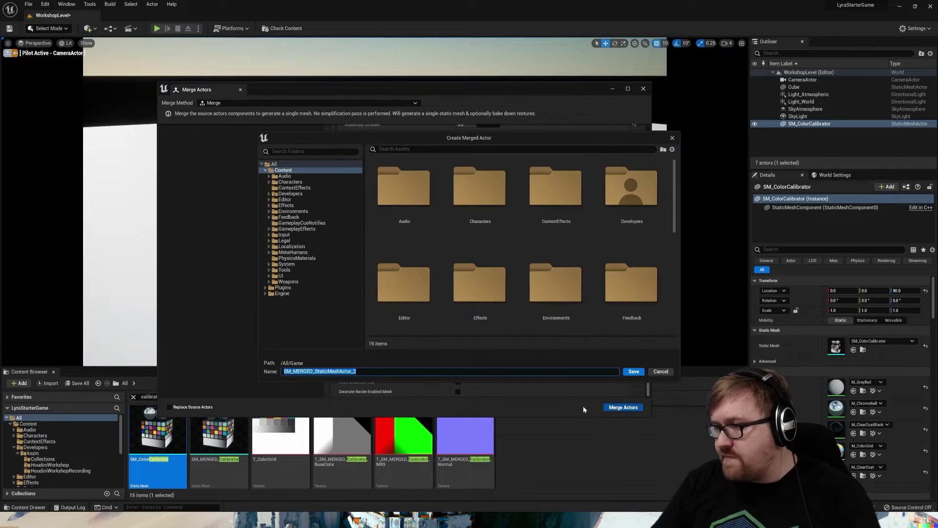
pyautogui.click(268, 194)
pyautogui.click(273, 199)
pyautogui.click(316, 217)
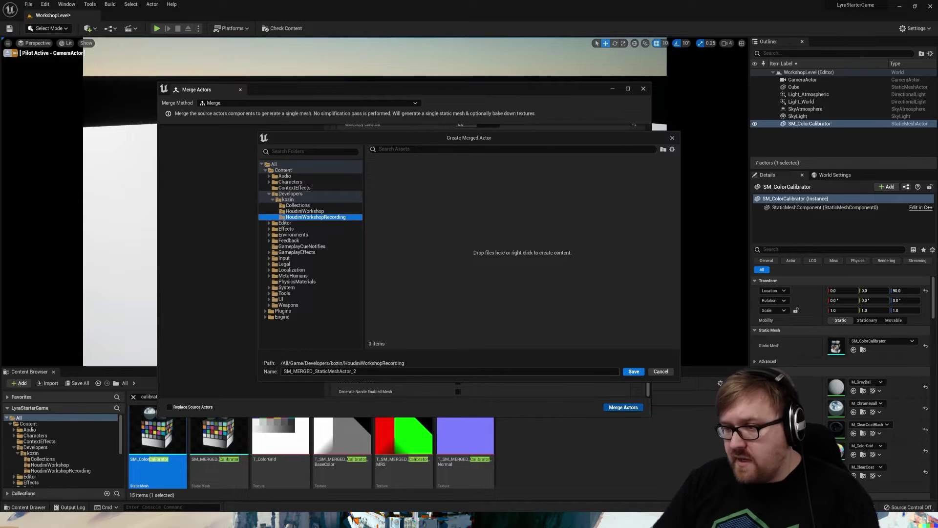
pyautogui.moveTo(356, 371); pyautogui.dragTo(315, 371)
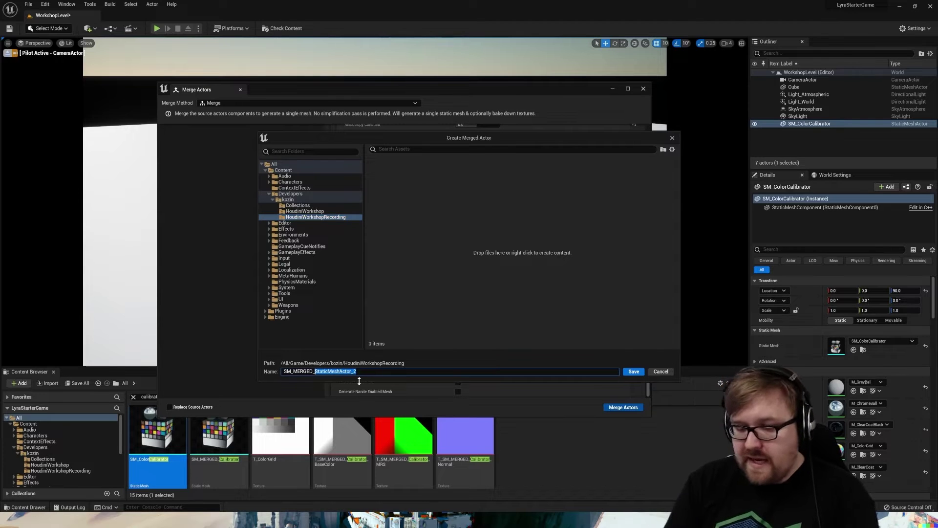
pyautogui.write('WorkshopCalib')
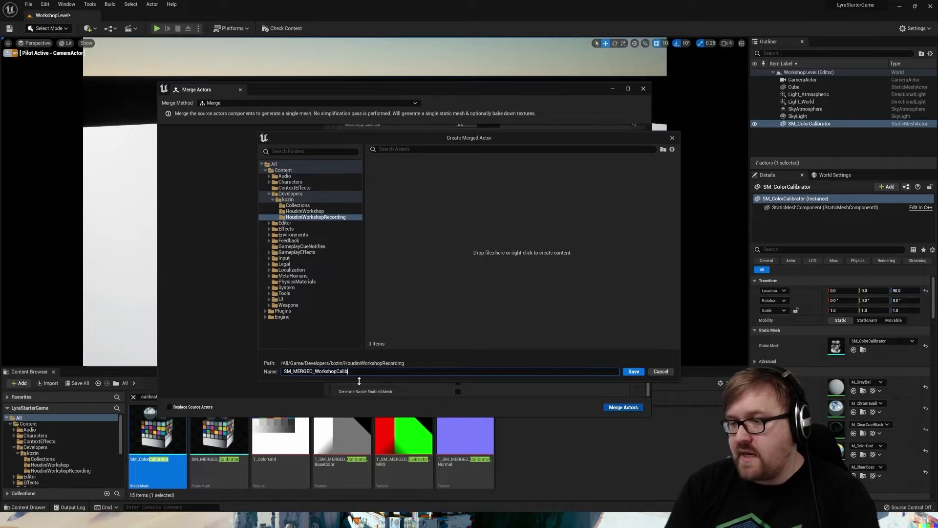
pyautogui.write('rator')
pyautogui.click(634, 371)
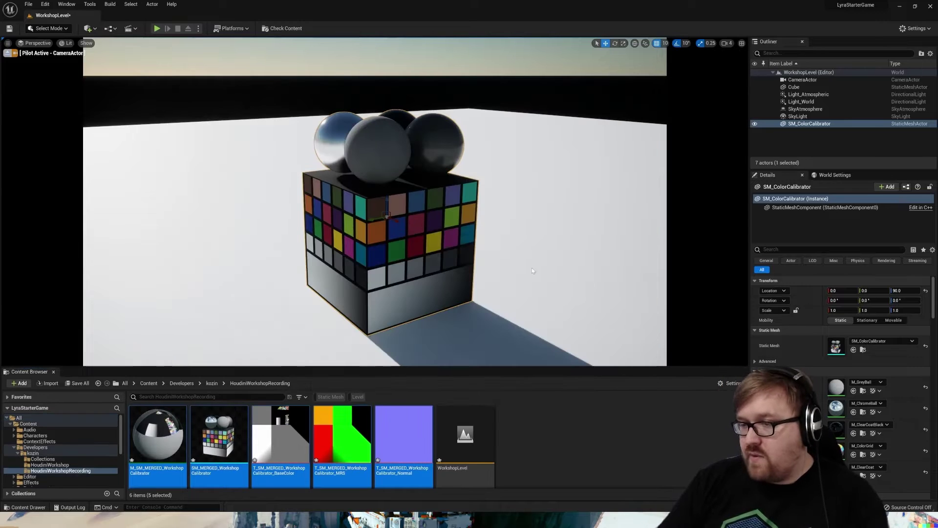
# Inspect the merged calibrator's BaseColor and MRS textures in the texture editor, closing each one after viewing.
pyautogui.click(373, 488)
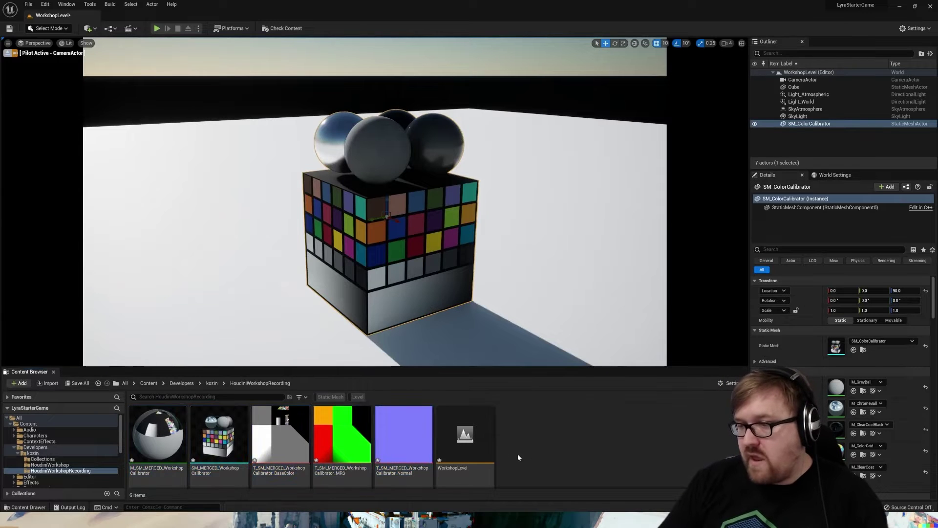
pyautogui.click(303, 447)
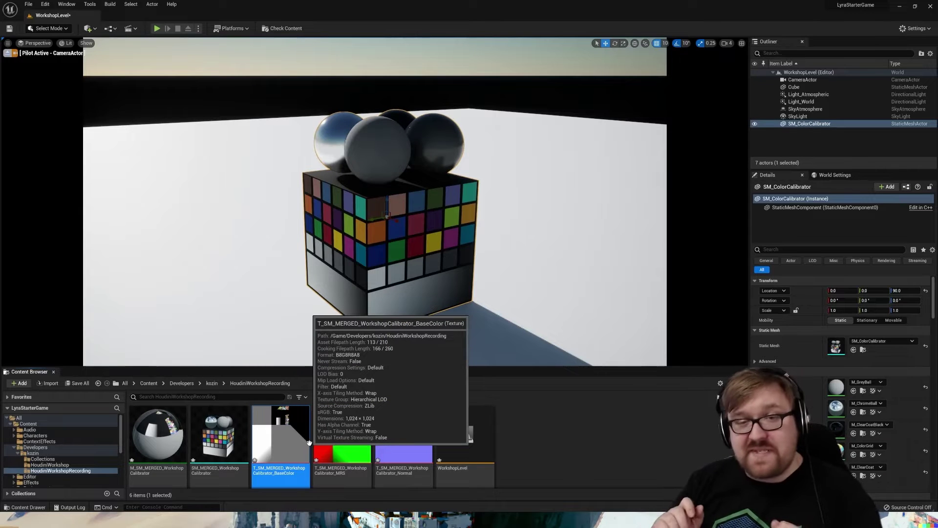
pyautogui.doubleClick(308, 440)
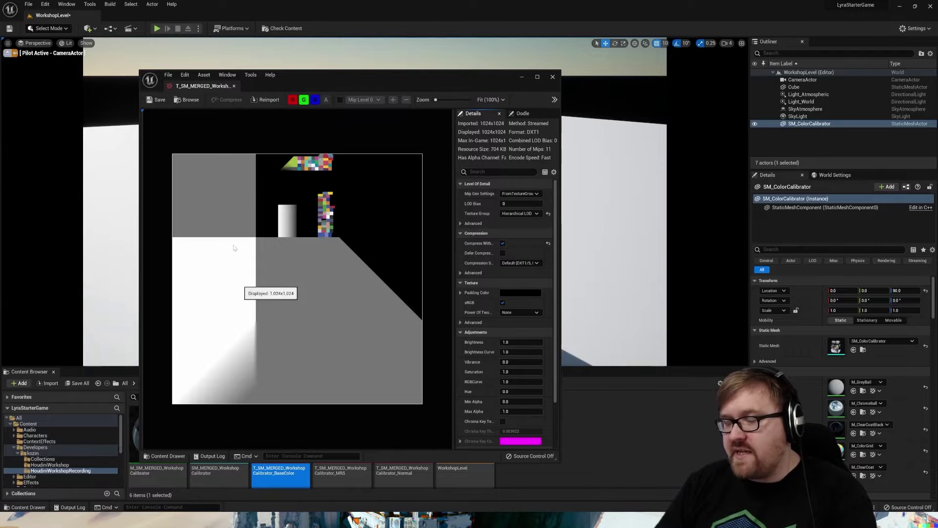
pyautogui.click(552, 77)
pyautogui.doubleClick(341, 470)
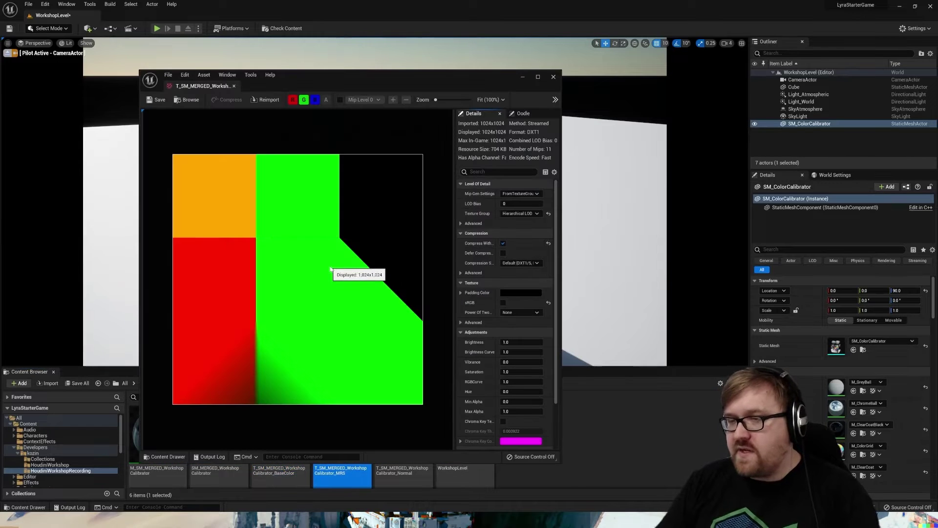
pyautogui.click(553, 78)
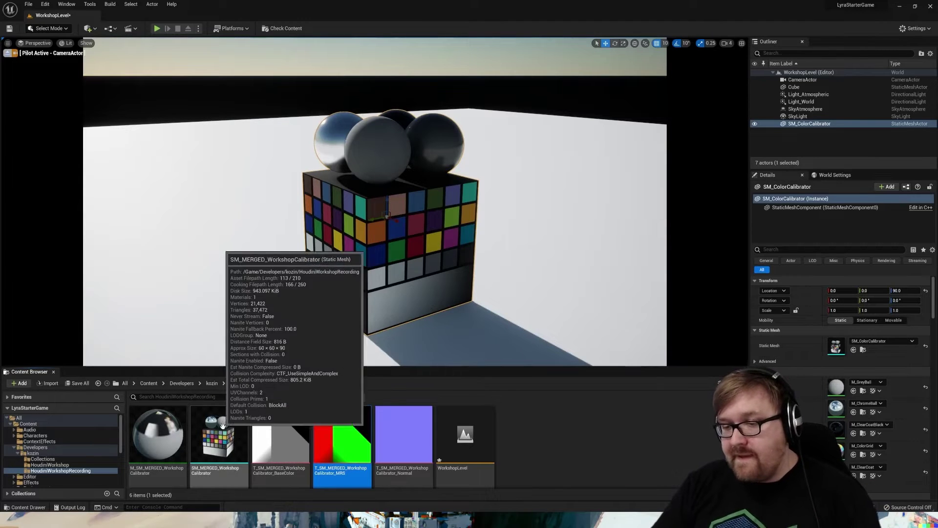
# Export the SM_MERGED_WorkshopCalibrator static mesh as an FBX file to Workshop\Run02 with the default FBX export options.
pyautogui.click(228, 440)
pyautogui.rightClick(229, 442)
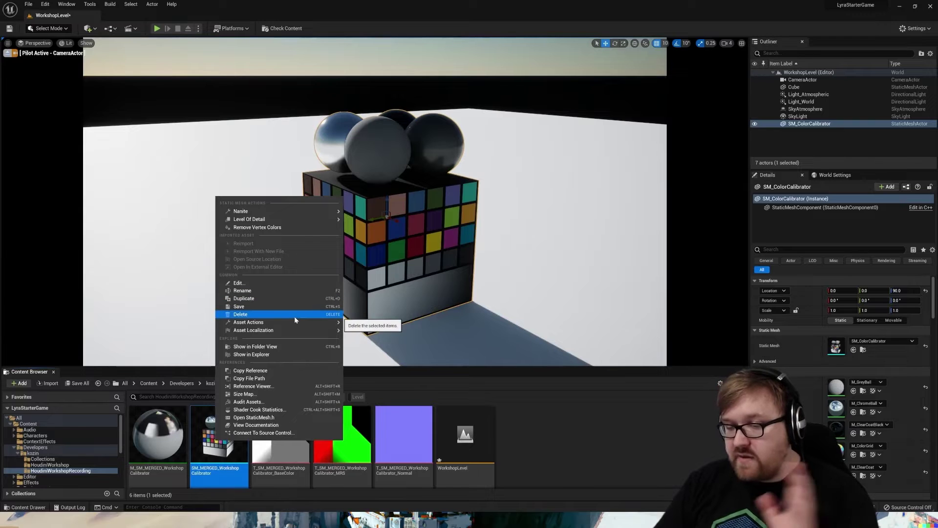
pyautogui.moveTo(298, 321)
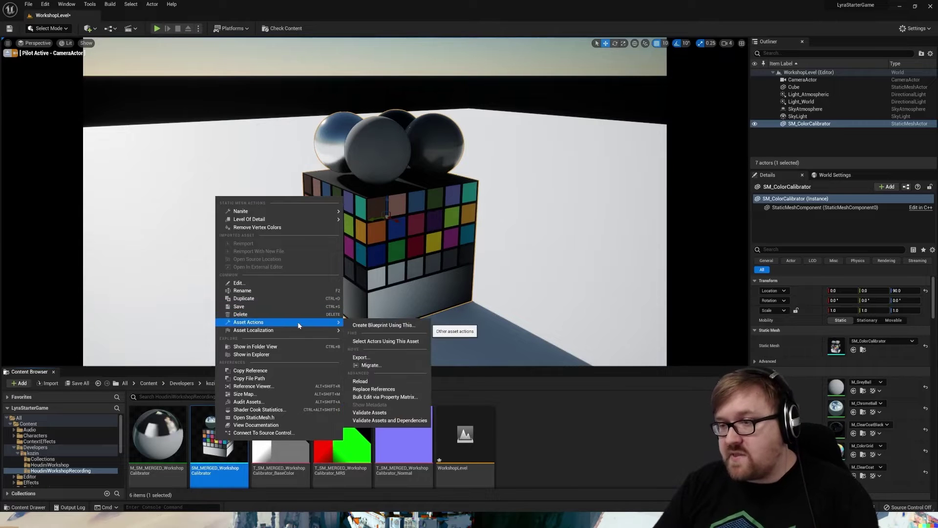
pyautogui.click(372, 357)
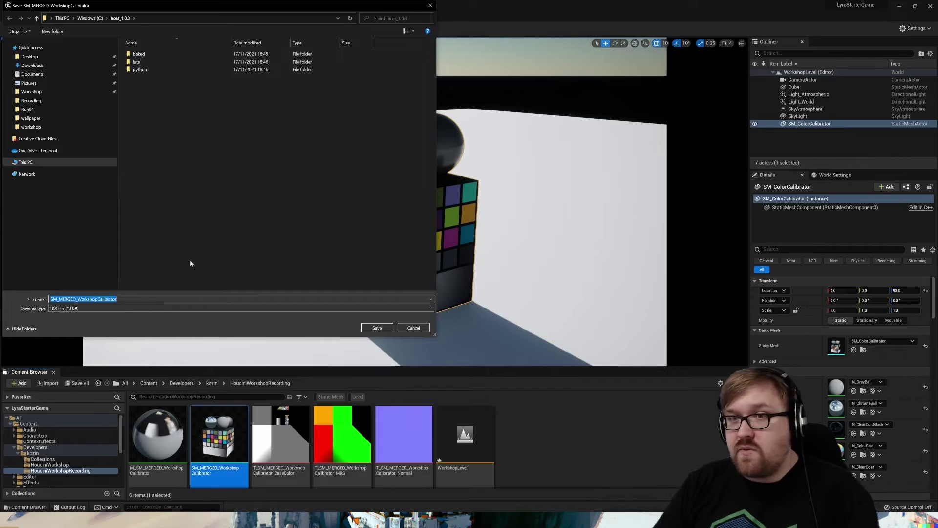
pyautogui.click(50, 128)
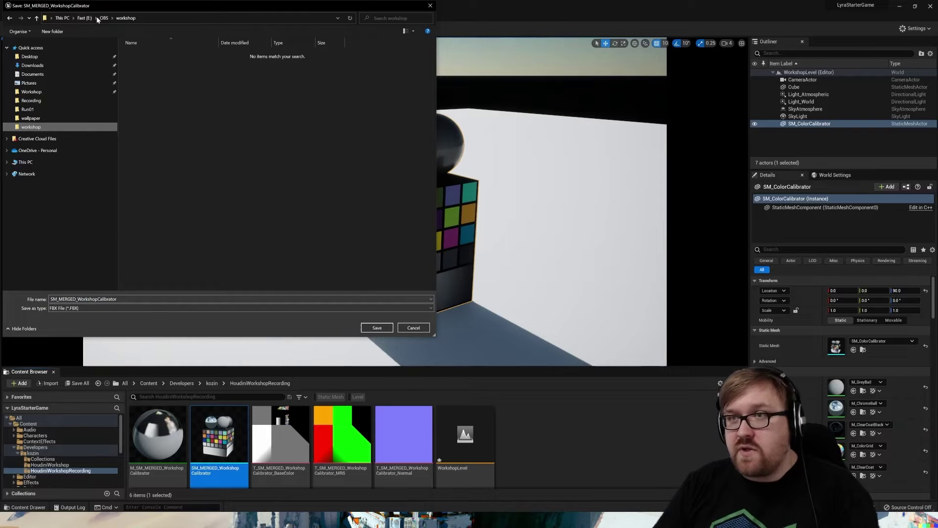
pyautogui.click(31, 91)
pyautogui.doubleClick(139, 61)
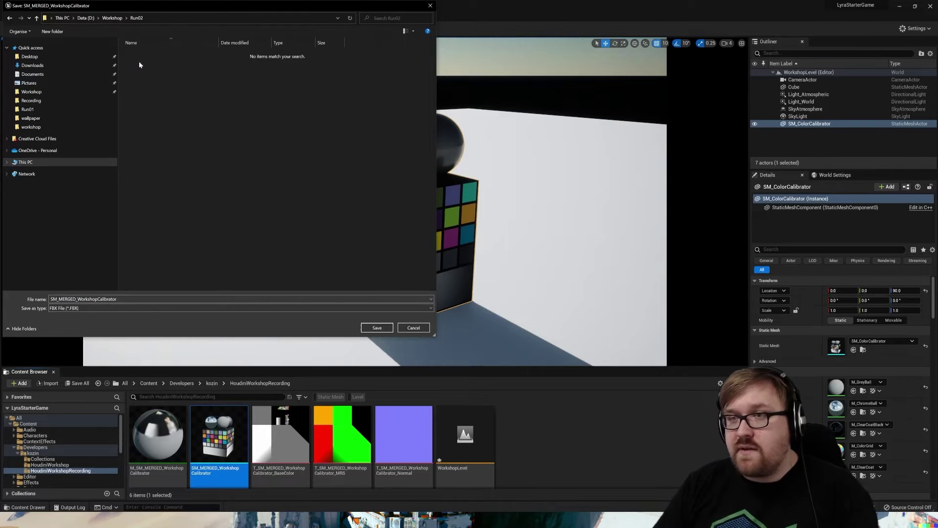
pyautogui.click(376, 328)
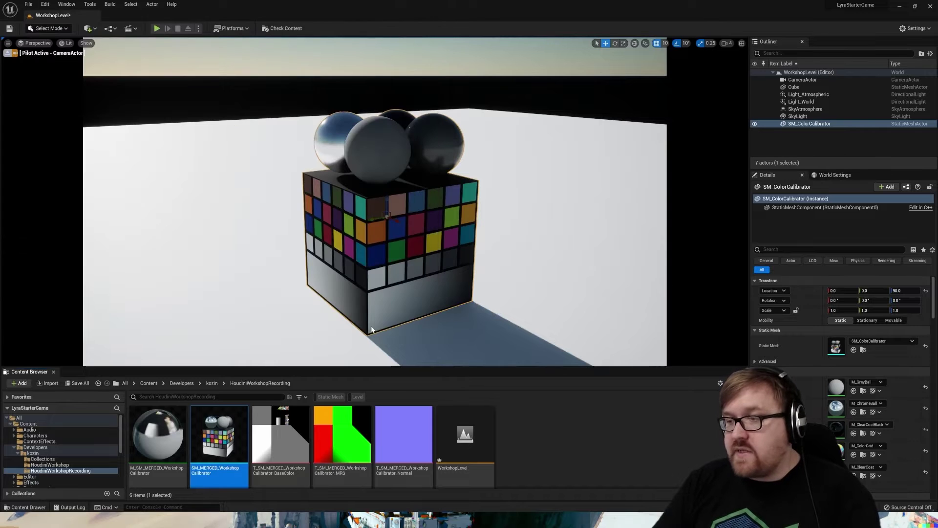
pyautogui.scroll(-1, 538, 260)
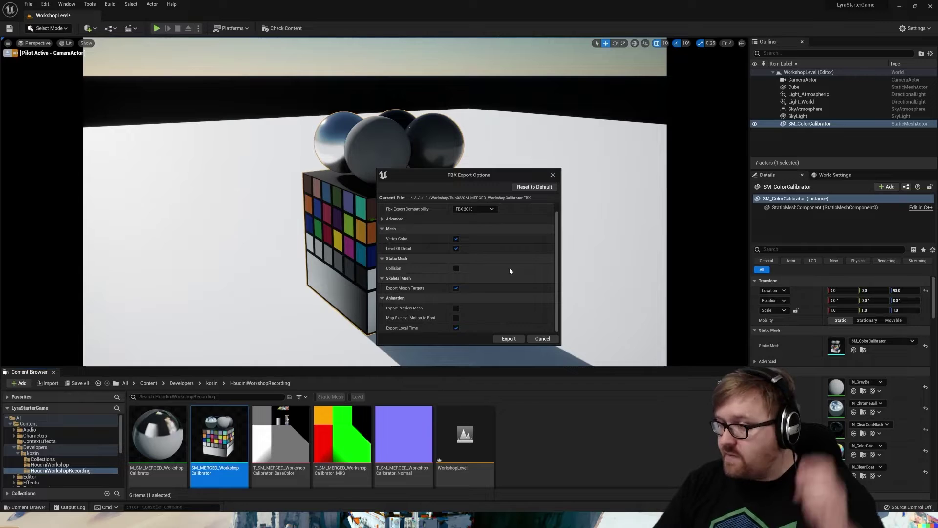
pyautogui.click(508, 339)
# Export the T_SM_MERGED_WorkshopCalibrator_BaseColor texture as a Targa file to the Run02 folder.
pyautogui.rightClick(286, 434)
pyautogui.moveTo(371, 327)
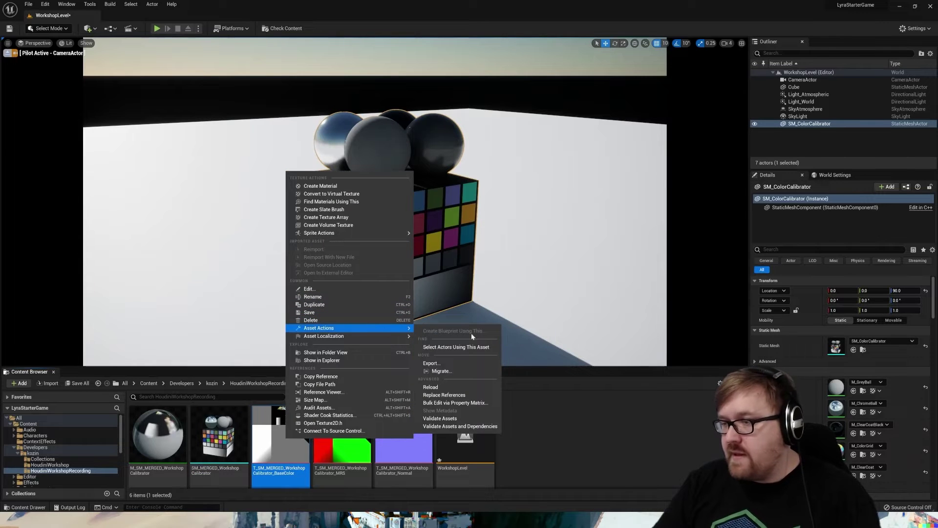
pyautogui.click(442, 364)
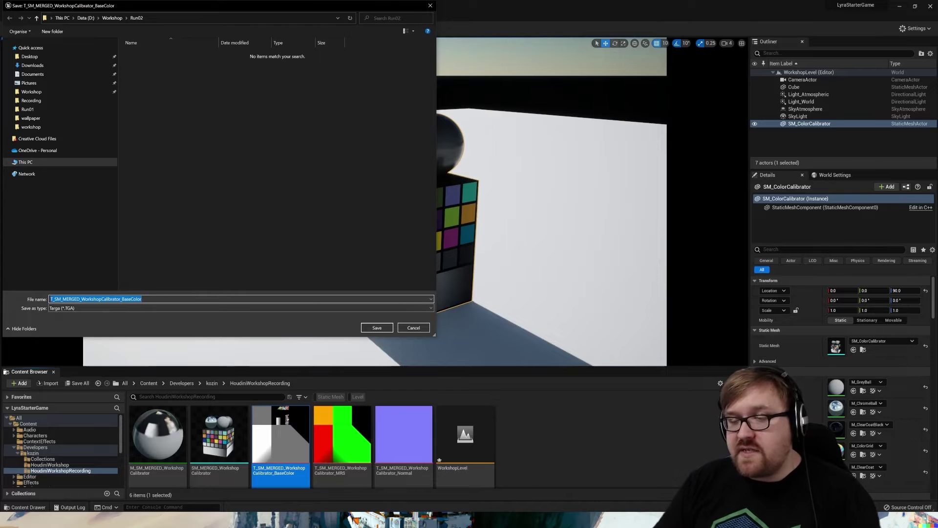
pyautogui.click(377, 328)
# Export the T_SM_MERGED_WorkshopCalibrator_MRS texture as a Targa file to the Run02 folder.
pyautogui.click(357, 431)
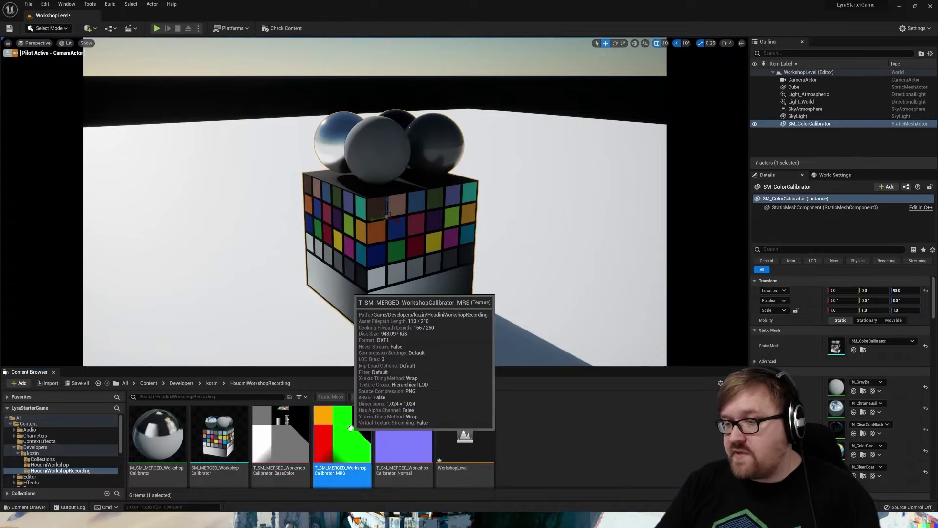
pyautogui.rightClick(357, 431)
pyautogui.moveTo(440, 318)
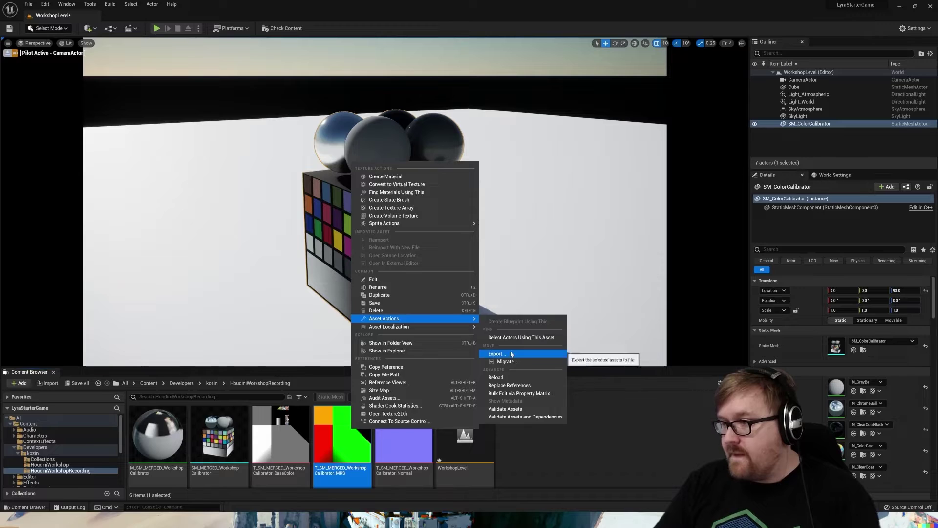
pyautogui.click(538, 353)
pyautogui.click(377, 326)
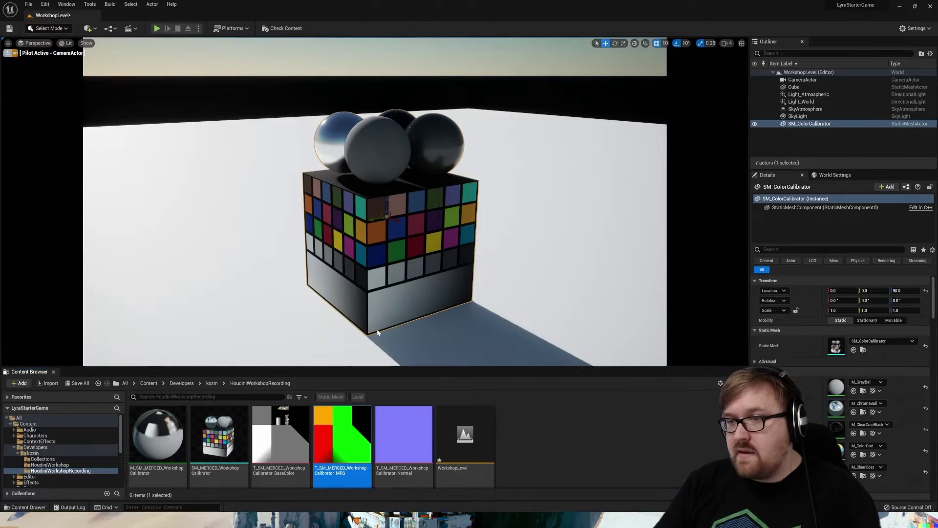
# Export the T_SM_MERGED_WorkshopCalibrator_Normal texture as a Targa file to the Run02 folder.
pyautogui.click(404, 432)
pyautogui.rightClick(404, 432)
pyautogui.moveTo(483, 315)
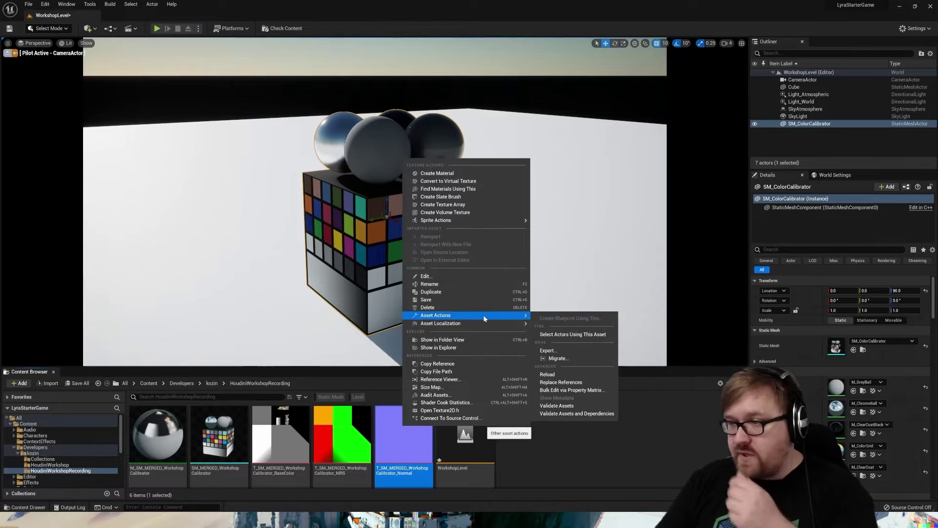
pyautogui.click(554, 350)
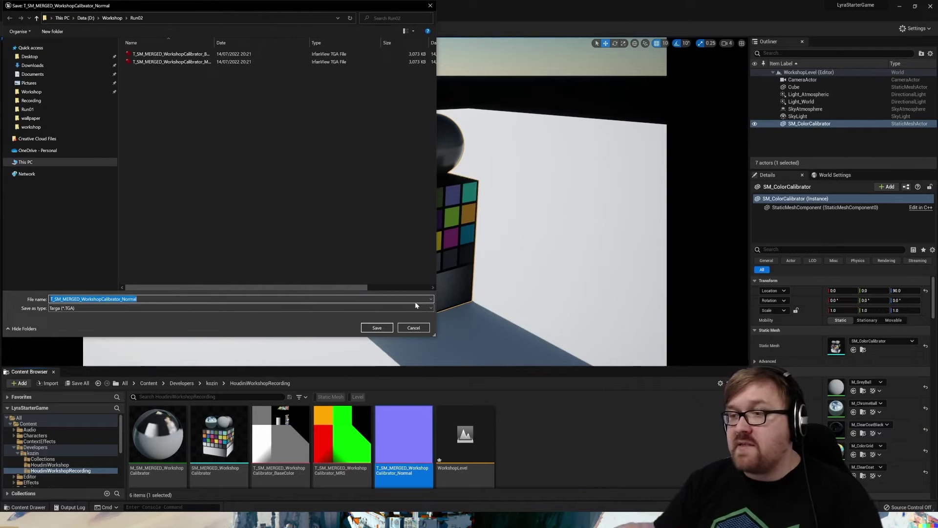
pyautogui.click(384, 327)
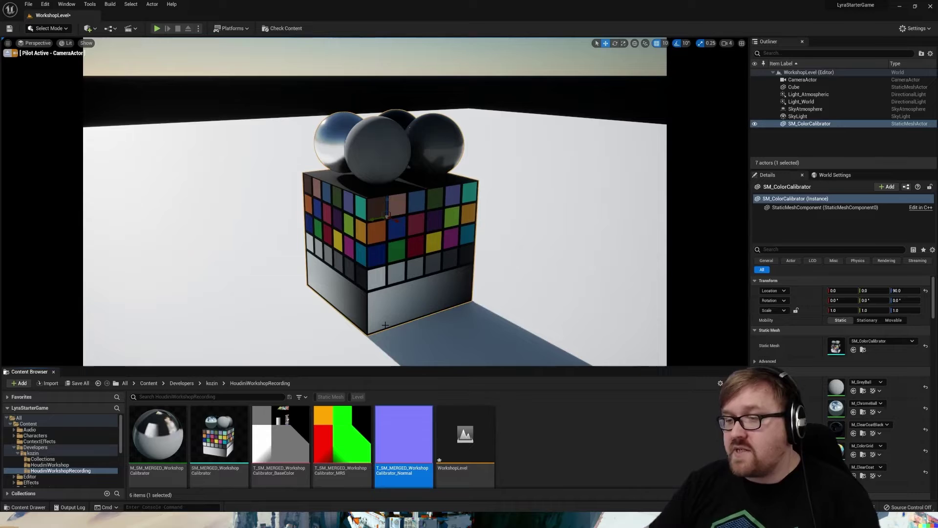
# Save the WorkshopLevel asset and stop piloting the CameraActor in the viewport.
pyautogui.rightClick(459, 436)
pyautogui.click(474, 293)
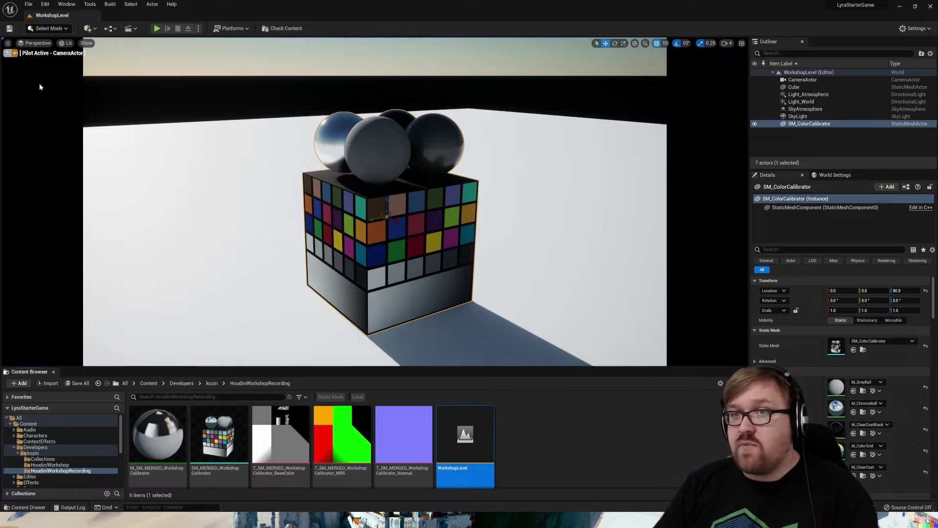
pyautogui.click(8, 53)
# Find the Scene Capture Cube actor by searching for "cube" and place it in the level at the color calibrator.
pyautogui.click(88, 27)
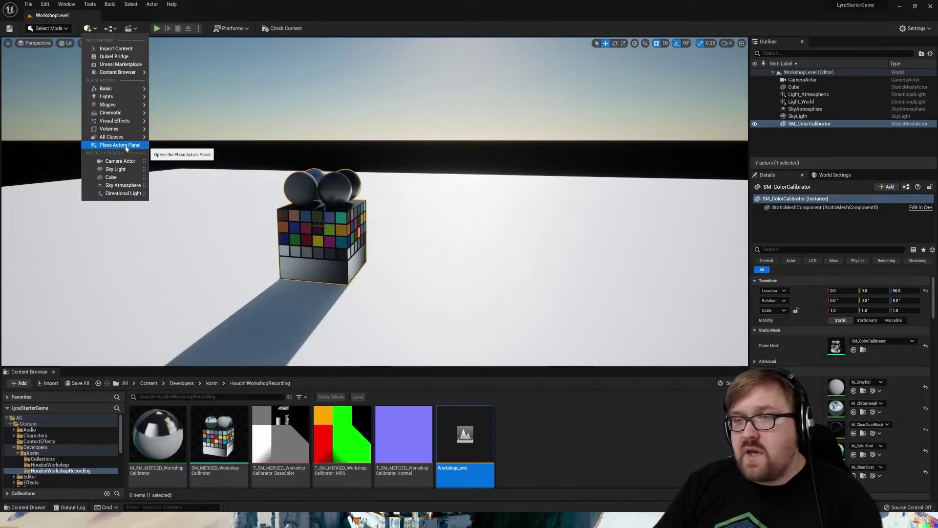
pyautogui.click(115, 145)
pyautogui.write('c')
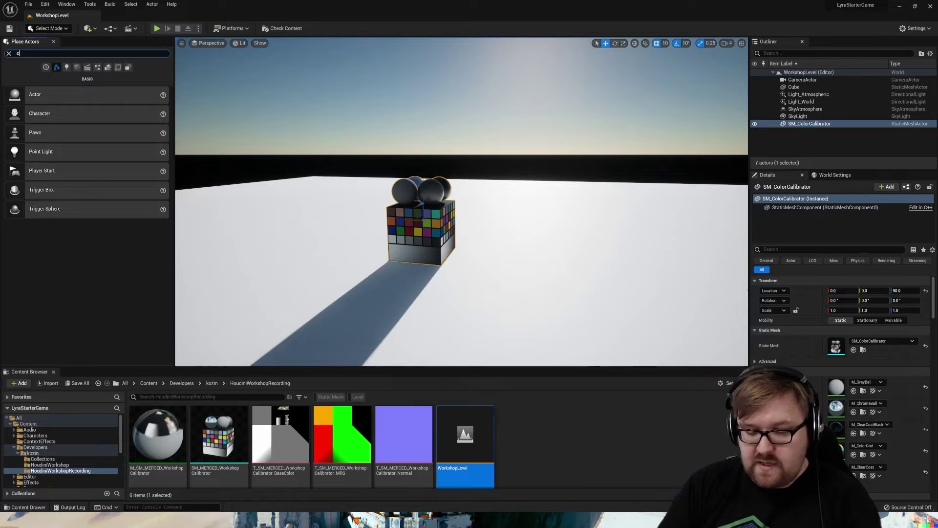
pyautogui.write('ube')
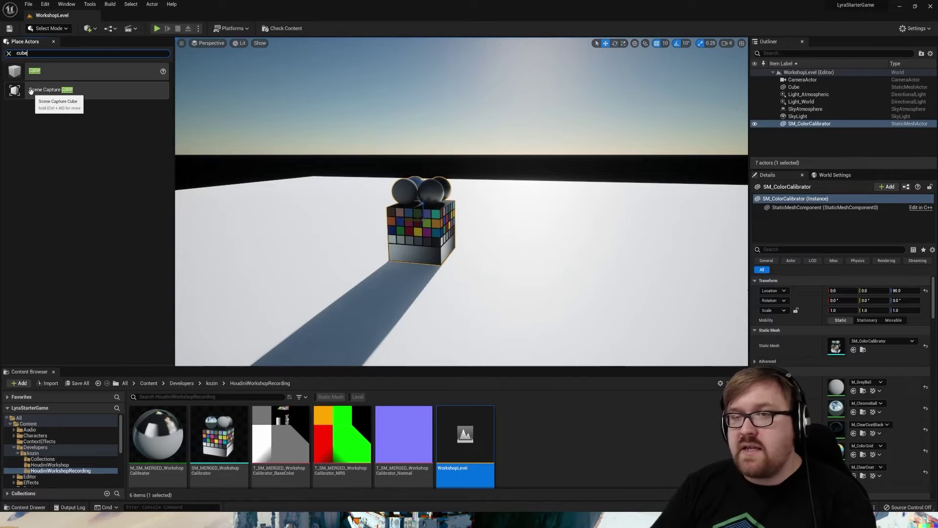
pyautogui.moveTo(64, 90); pyautogui.dragTo(415, 216)
pyautogui.moveTo(420, 262); pyautogui.dragTo(422, 262)
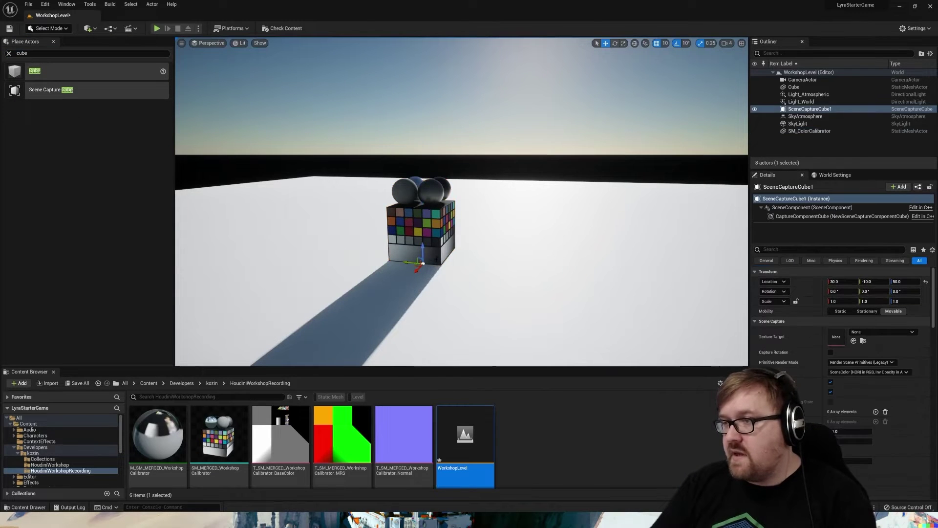
pyautogui.click(53, 42)
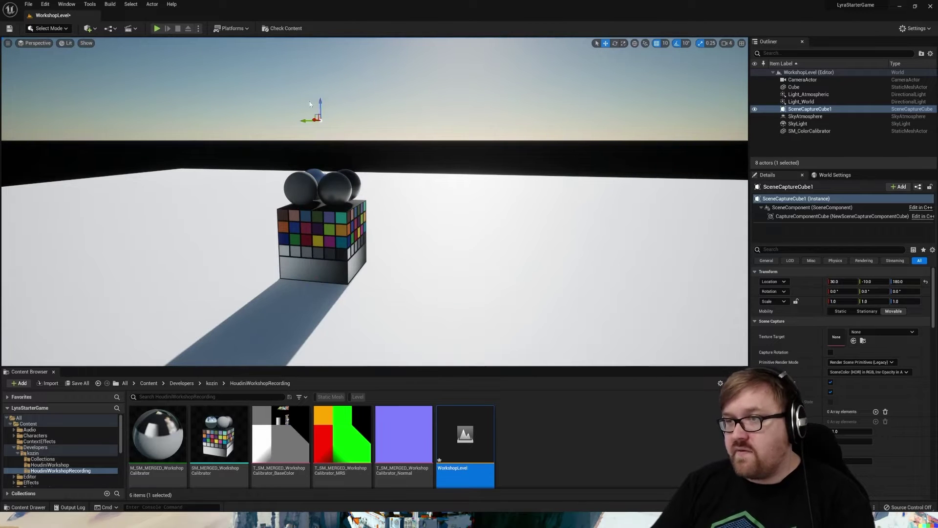
# Position the scene capture cube directly above the calibrator at location X 0, Y 0, Z 180.
pyautogui.moveTo(348, 197)
pyautogui.mouseDown(button='right')
pyautogui.moveTo(337, 200)
pyautogui.moveTo(345, 195)
pyautogui.mouseUp(button='right')
pyautogui.click(839, 282)
pyautogui.write('0')
pyautogui.press('Tab')
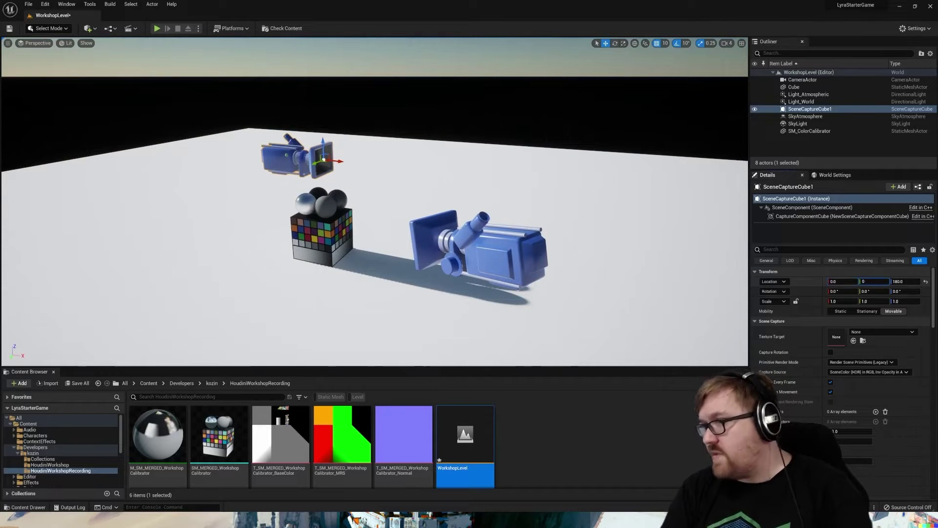
pyautogui.press('Return')
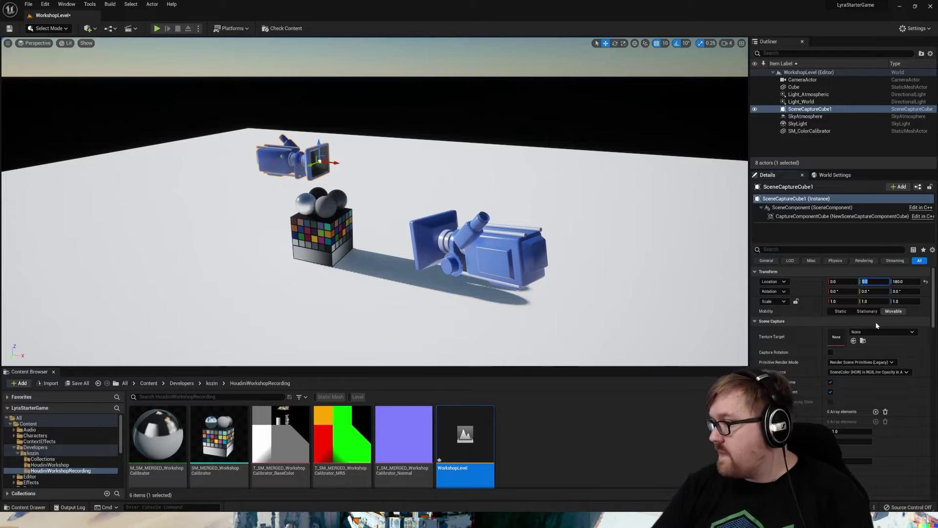
# Create a cube render target named Workshop_SkyLight and assign it as the scene capture cube's Texture Target.
pyautogui.rightClick(517, 438)
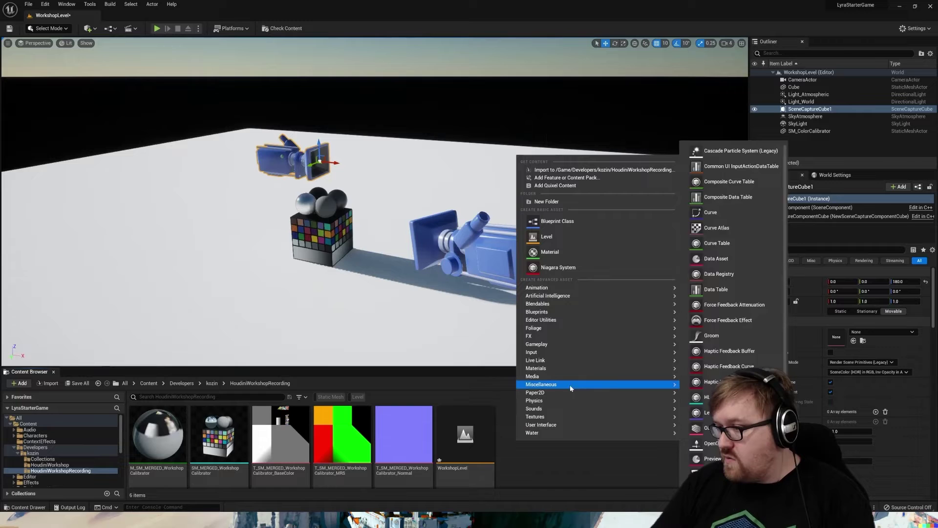
pyautogui.moveTo(571, 416)
pyautogui.click(712, 424)
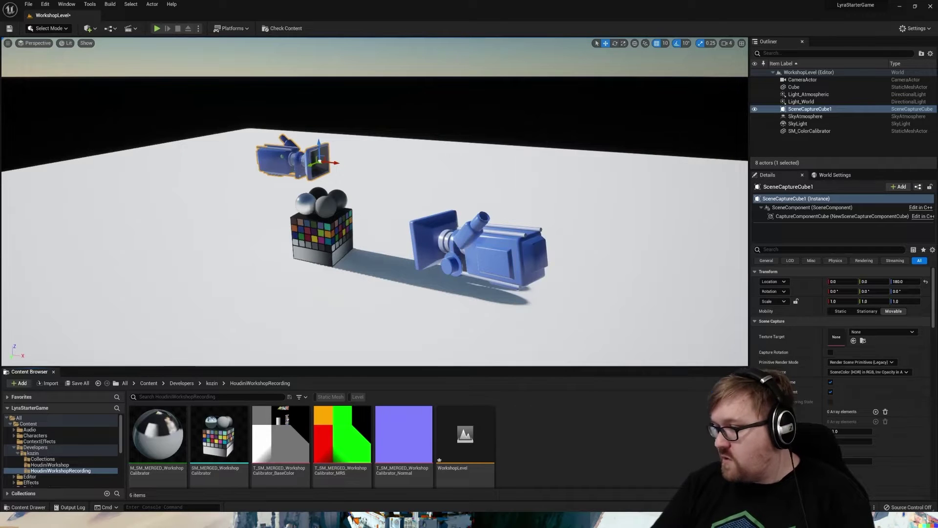
pyautogui.write('Workshop_SkyLight')
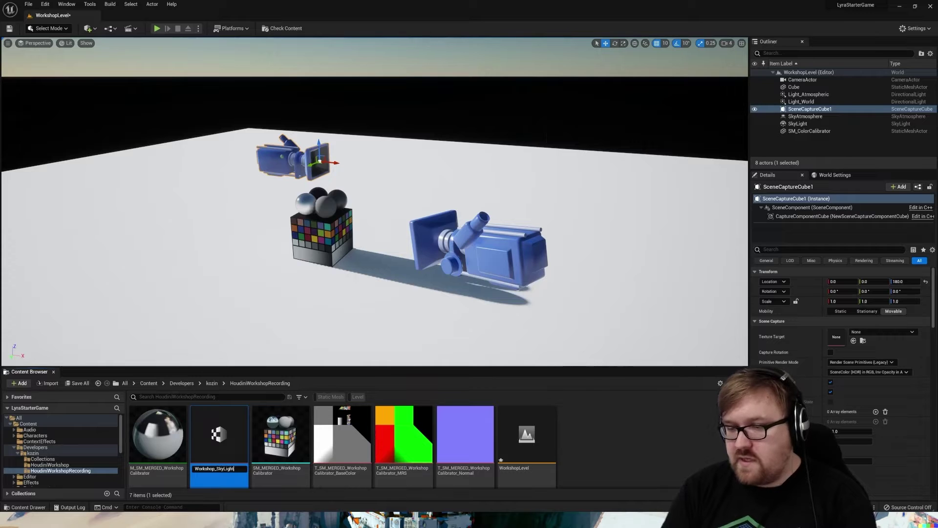
pyautogui.press('Return')
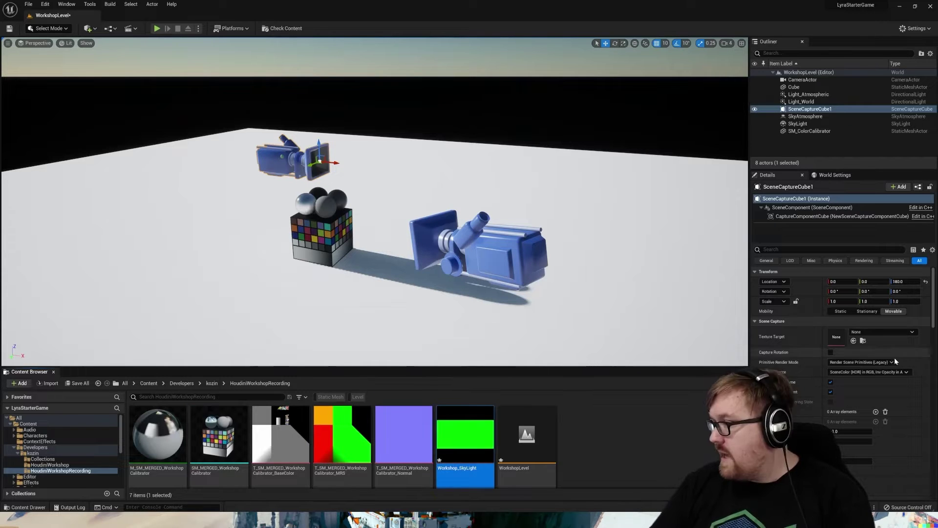
pyautogui.click(854, 341)
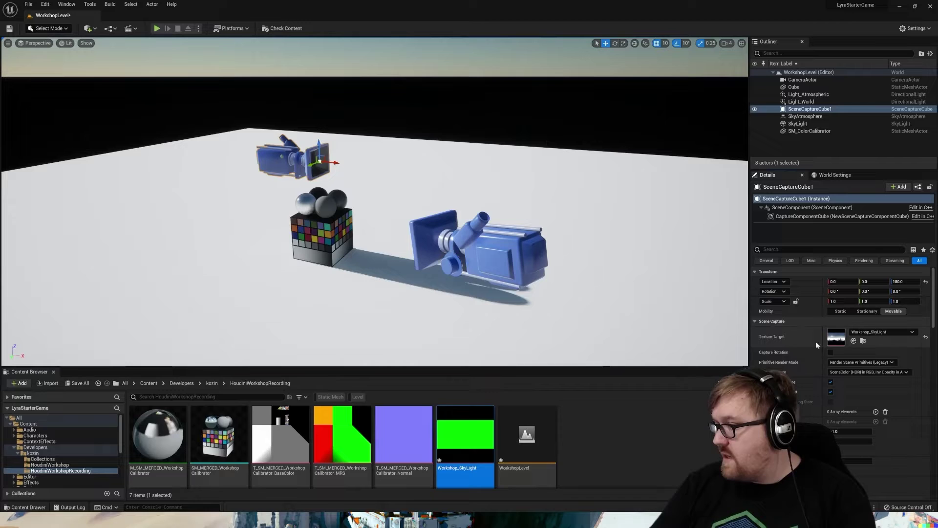
# Set the Workshop_SkyLight render target's Size X to 1024 and check the whole captured panorama.
pyautogui.doubleClick(469, 430)
pyautogui.scroll(1, 284, 278)
pyautogui.click(518, 243)
pyautogui.write('1024')
pyautogui.press('Return')
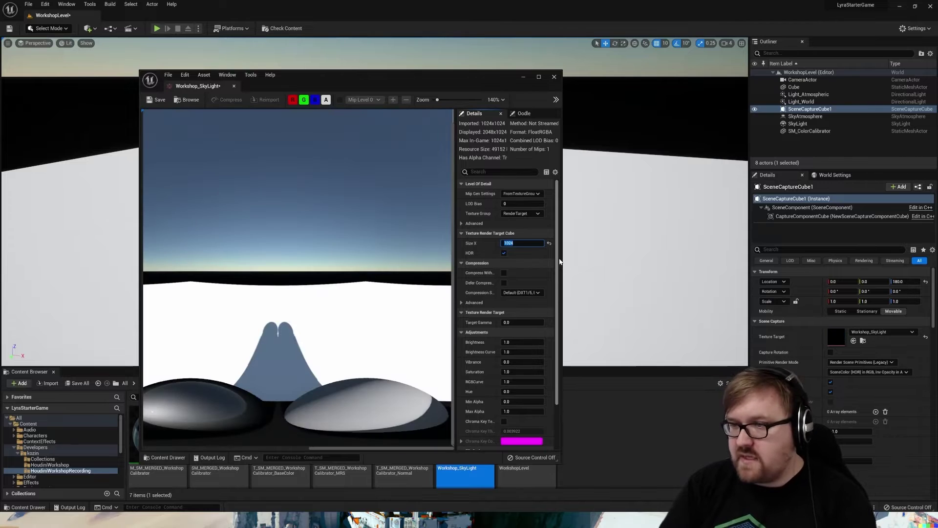
pyautogui.scroll(-10, 287, 243)
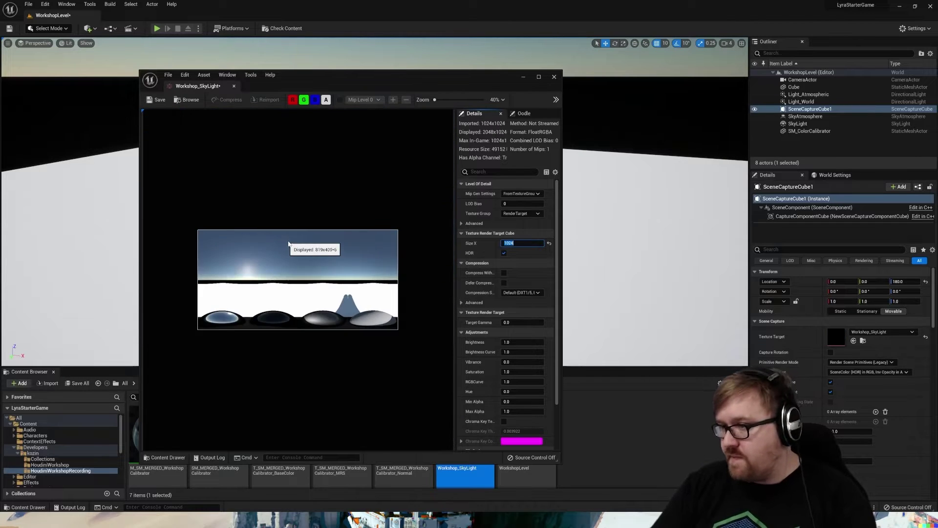
pyautogui.scroll(2, 287, 243)
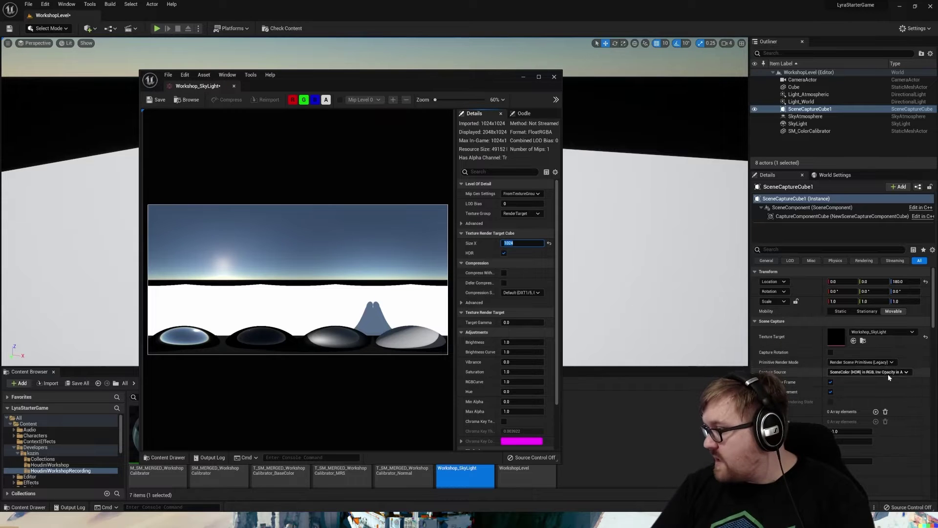
# Set the scene capture's Primitive Render Mode to Use ShowOnly List, and save and close the Workshop_SkyLight render target.
pyautogui.click(870, 363)
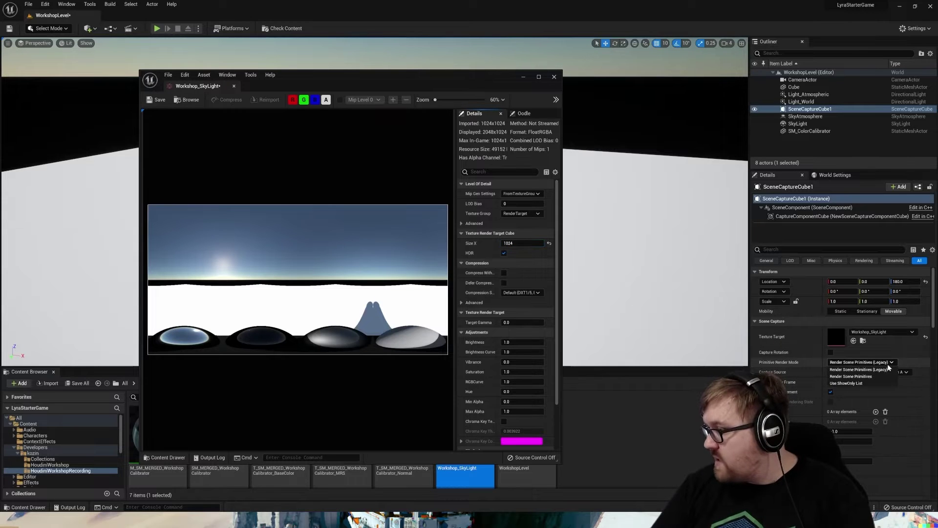
pyautogui.click(853, 383)
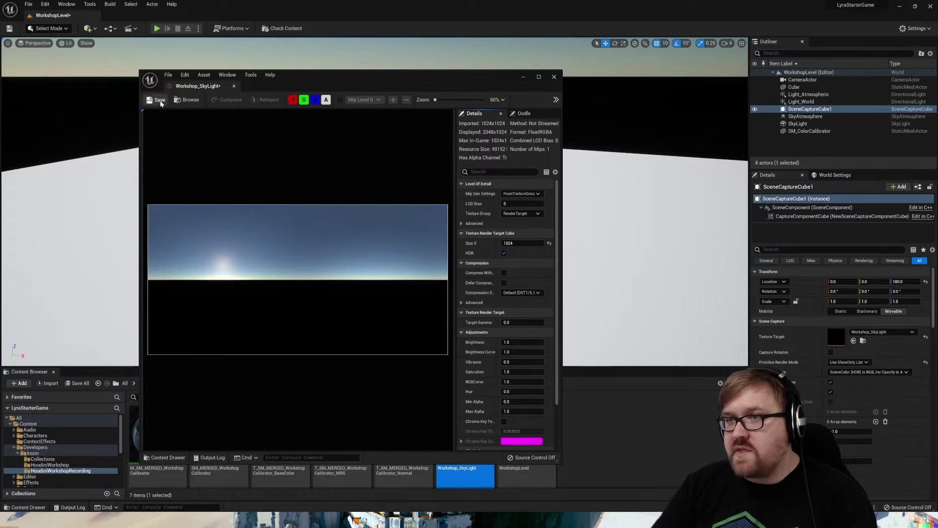
pyautogui.click(554, 77)
# Create a static texture from the Workshop_SkyLight render target and save the resulting texture cube.
pyautogui.rightClick(467, 434)
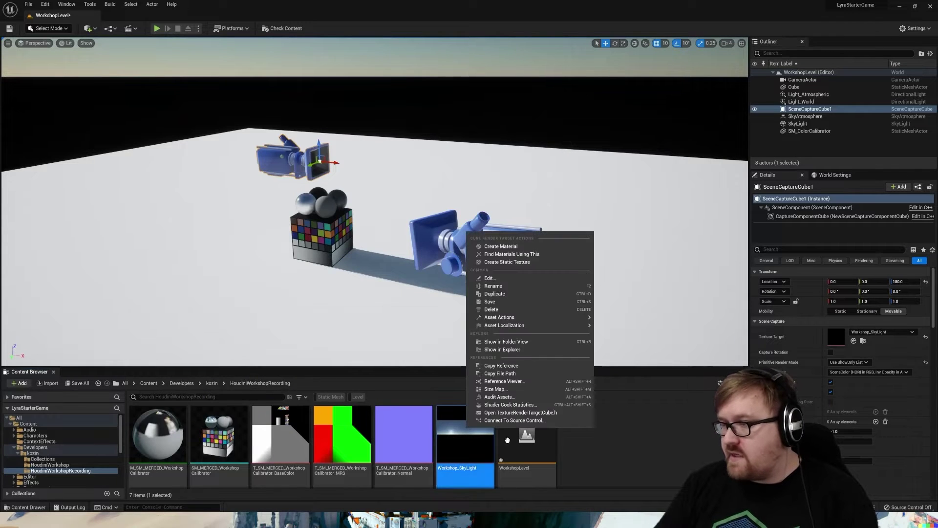
pyautogui.click(508, 262)
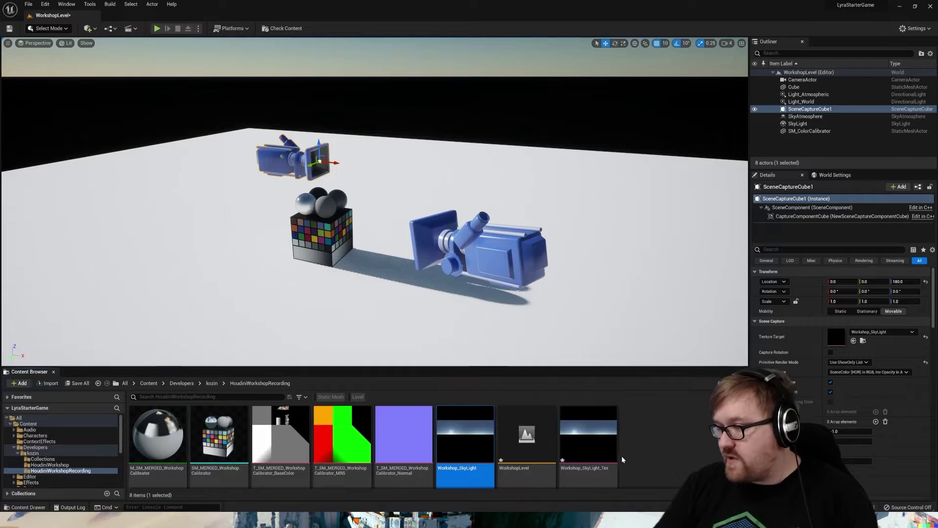
pyautogui.click(606, 452)
pyautogui.rightClick(596, 441)
pyautogui.click(633, 316)
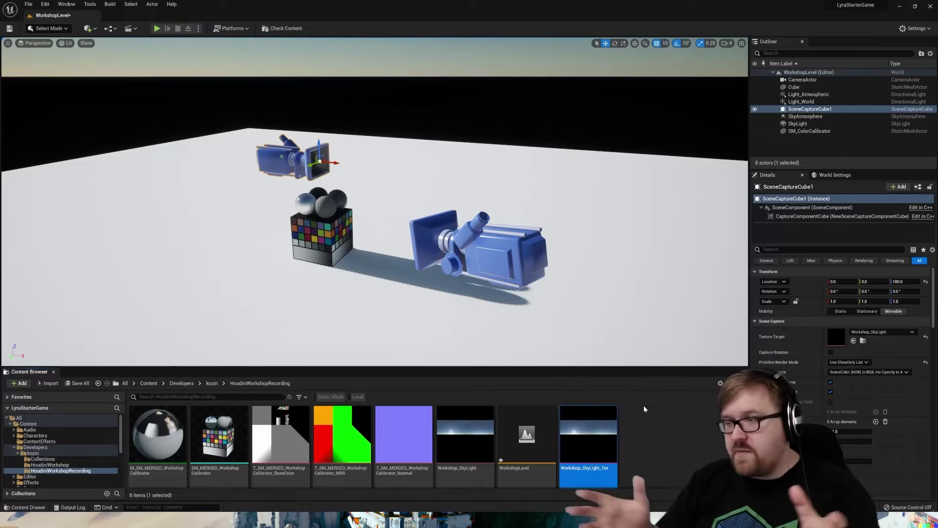
# Export the Workshop_SkyLight_Tex texture cube as an HDR file to the Run02 folder.
pyautogui.rightClick(587, 439)
pyautogui.moveTo(660, 332)
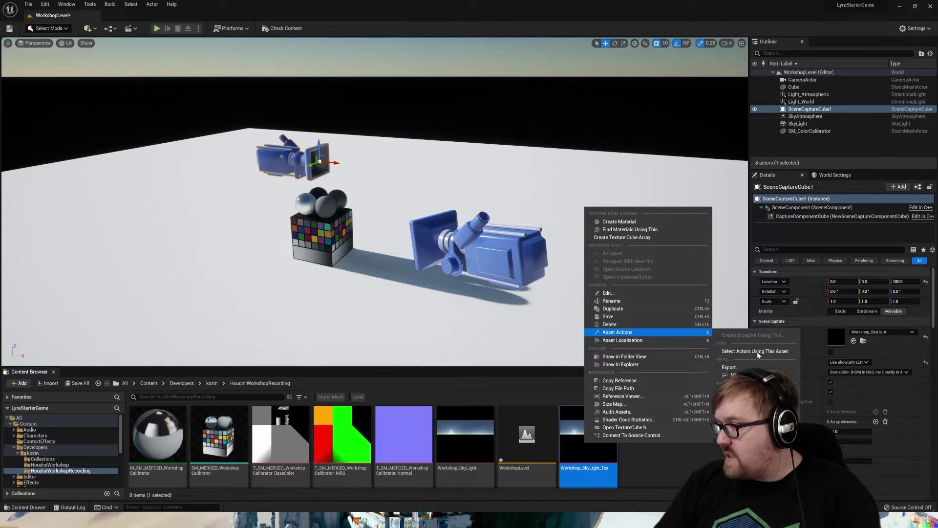
pyautogui.click(729, 367)
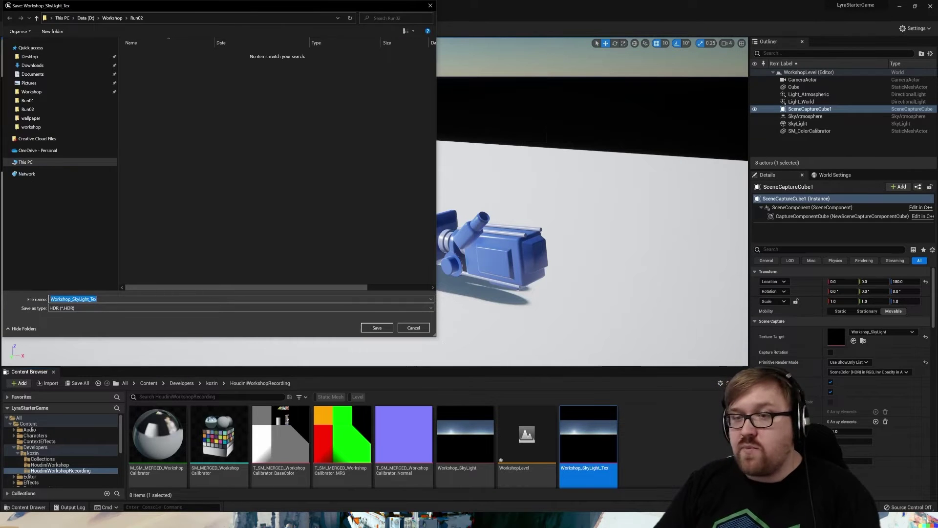
pyautogui.click(377, 328)
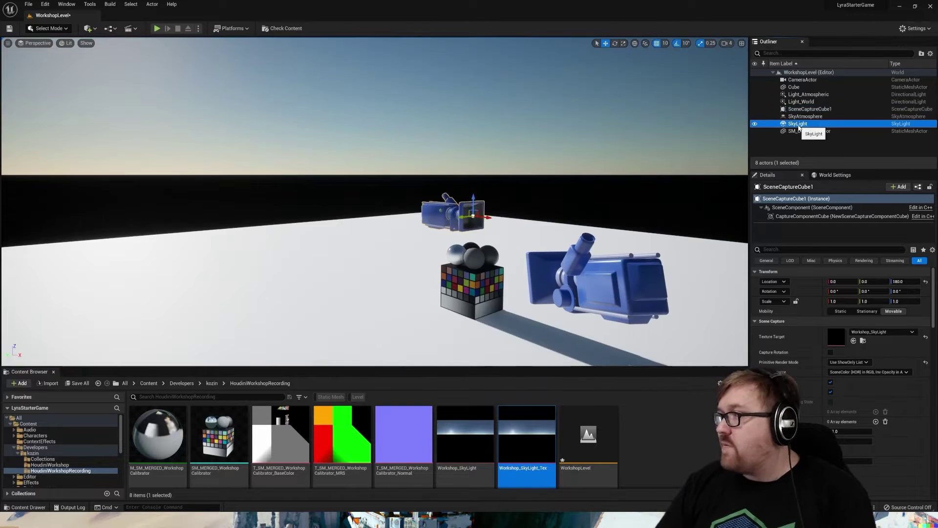
# Set the SkyLight's Source Type to SLS Specified Cubemap and assign Workshop_SkyLight_Tex as its cubemap.
pyautogui.doubleClick(797, 123)
pyautogui.click(850, 341)
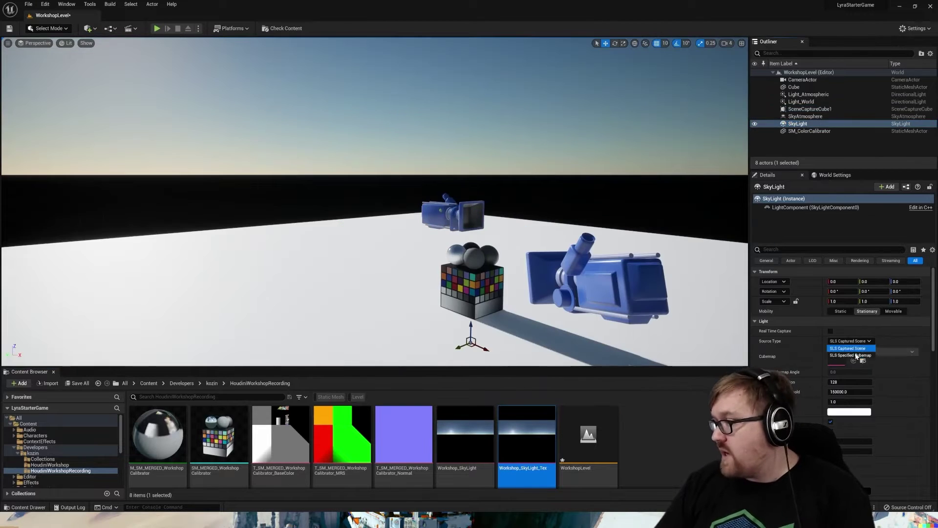
pyautogui.click(856, 355)
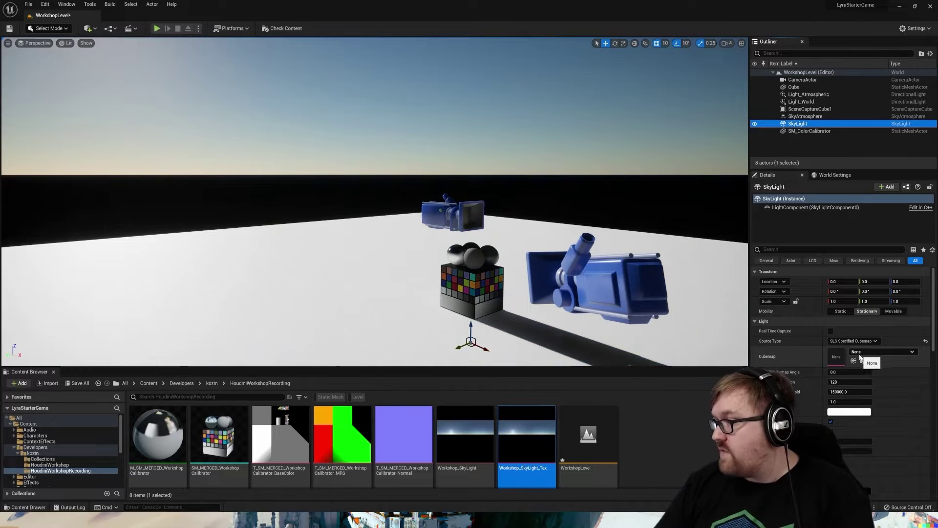
pyautogui.click(861, 351)
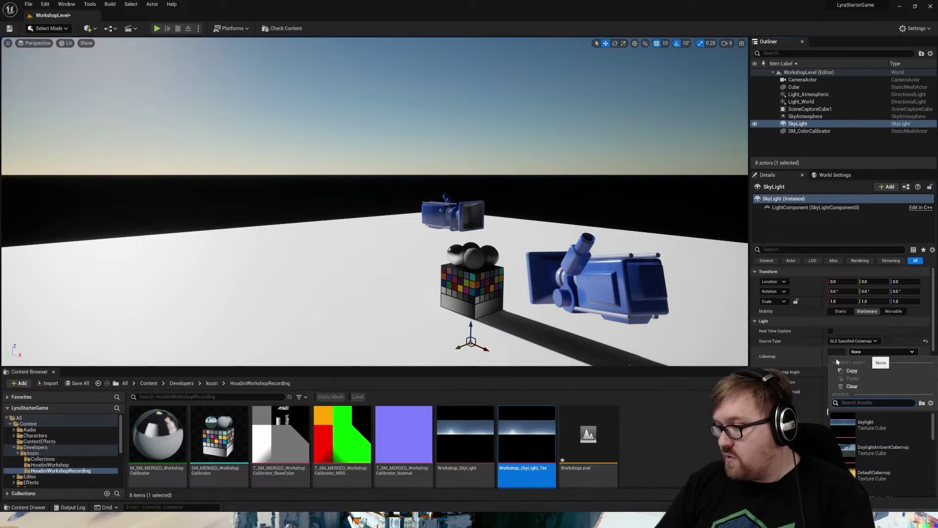
pyautogui.press('Escape')
pyautogui.click(853, 361)
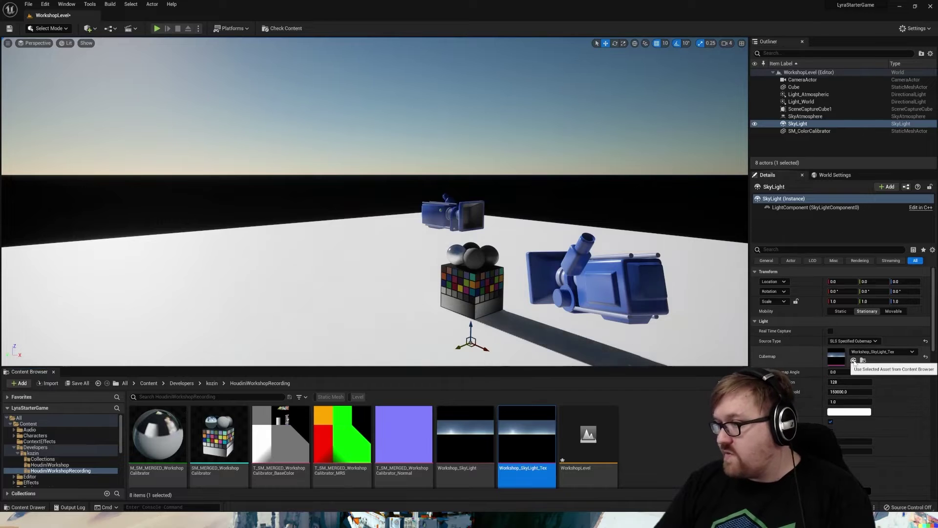
# Compare the SkyLight's lighting between SLS Captured Scene and SLS Specified Cubemap, ending on the specified cubemap.
pyautogui.click(869, 341)
pyautogui.click(850, 348)
pyautogui.click(870, 341)
pyautogui.click(865, 355)
pyautogui.click(709, 426)
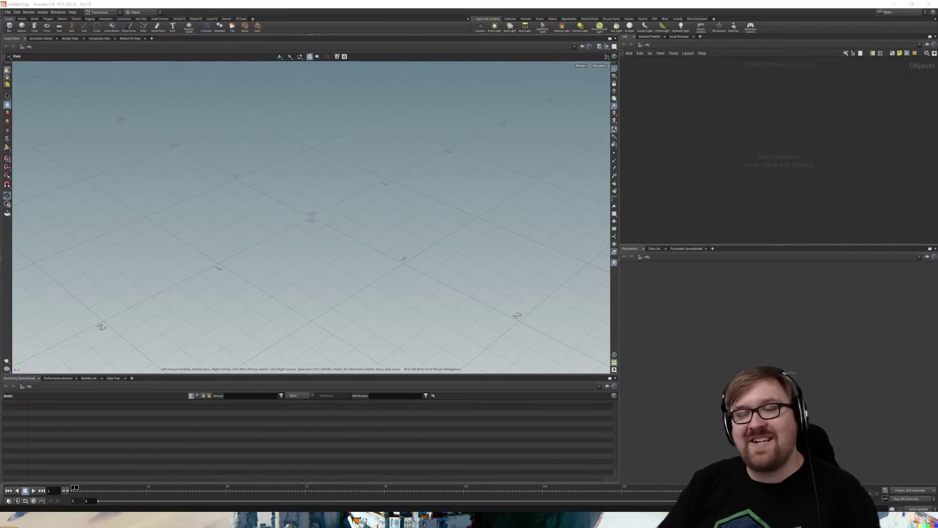
# Save the Houdini scene as colour_workshop.hip in the Run02 folder and go to the stage network.
pyautogui.hotkey('ctrl', 's')
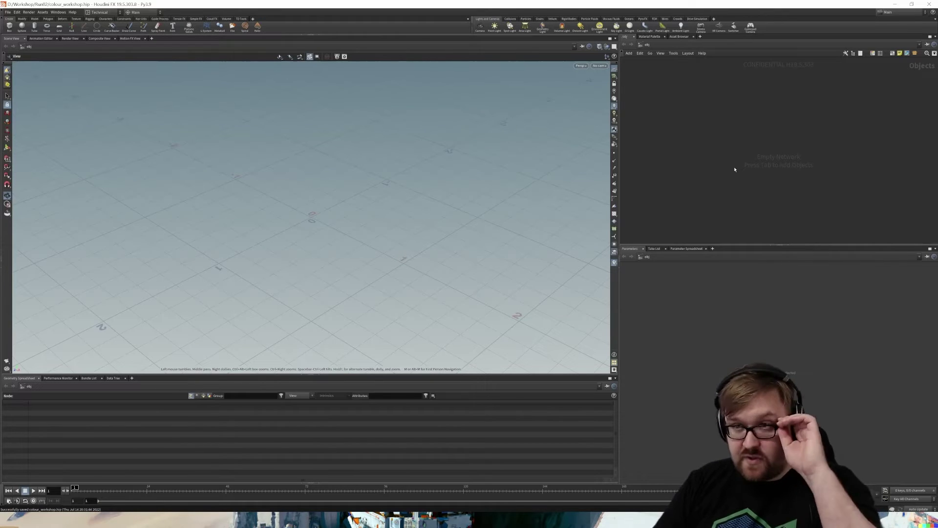
pyautogui.click(649, 53)
pyautogui.click(664, 90)
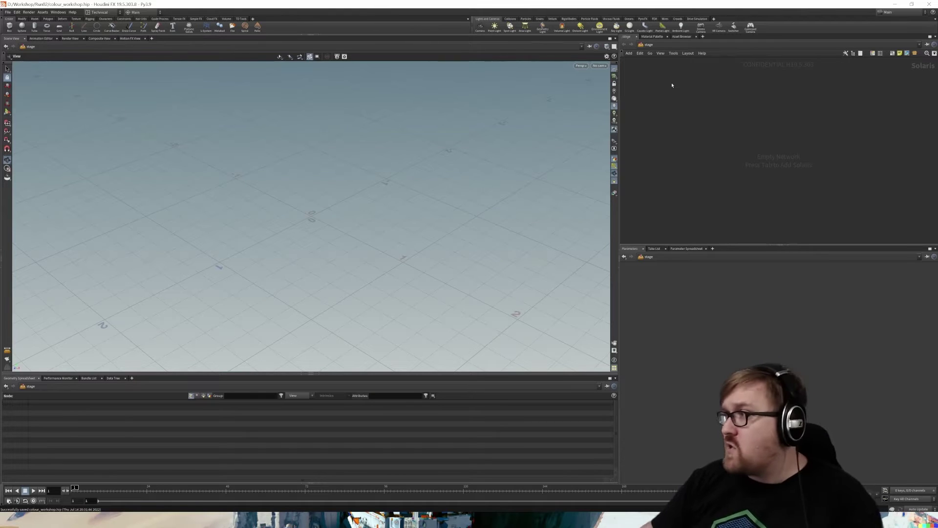
# Add a cube to the stage, set its size to 1 and its X and Z scale to 20.
pyautogui.press('Tab')
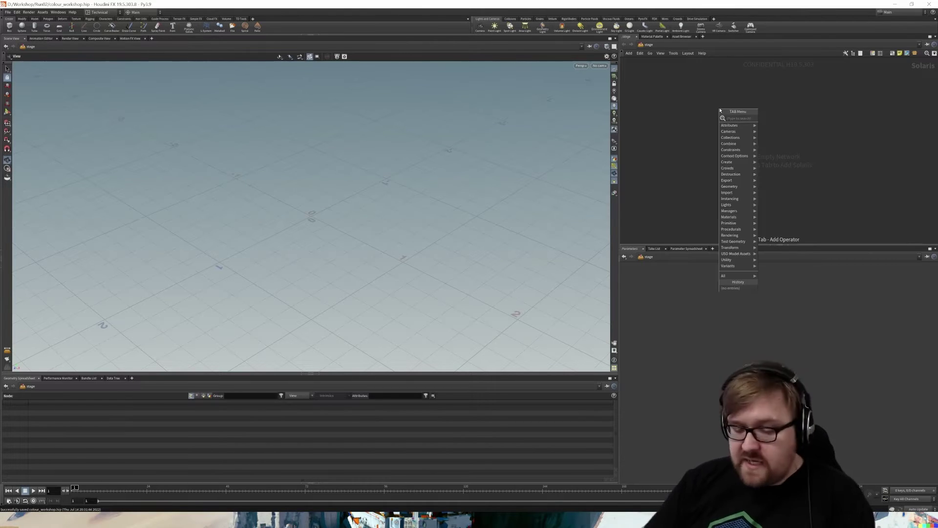
pyautogui.press('Return')
pyautogui.click(719, 110)
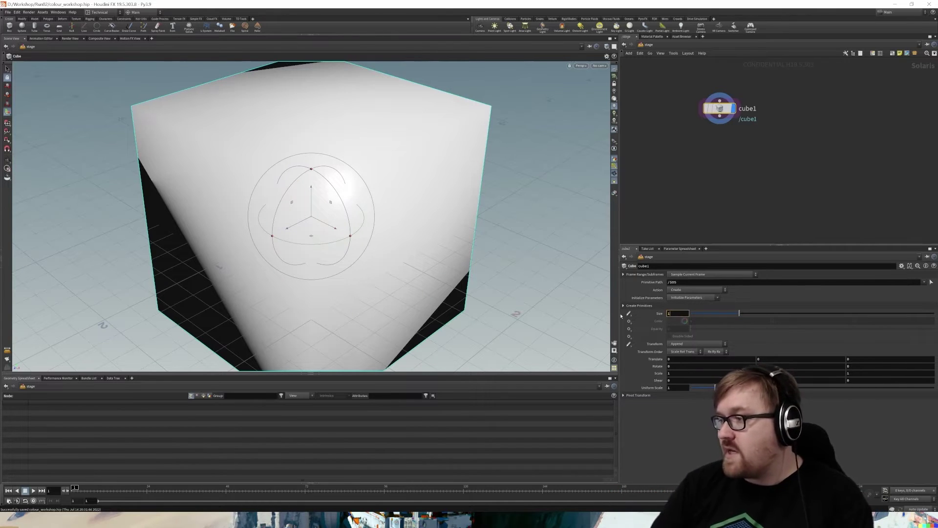
pyautogui.press('Return')
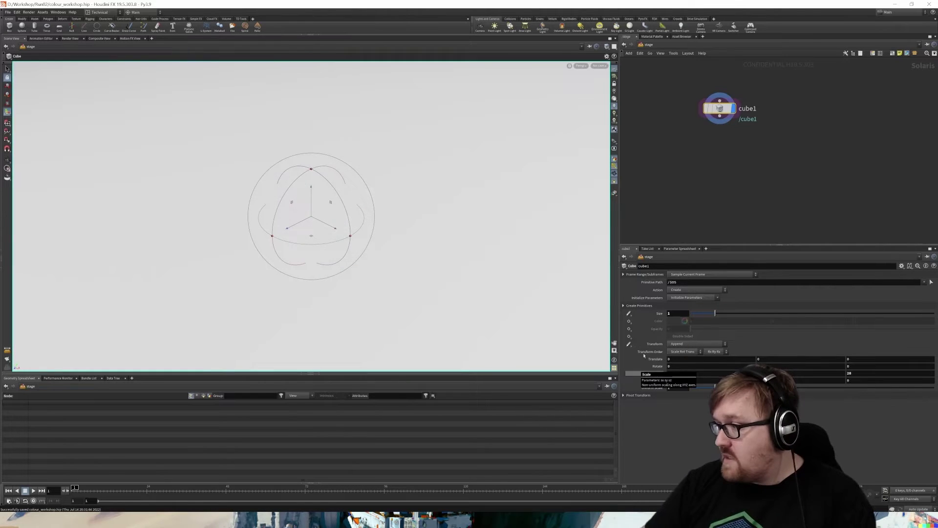
pyautogui.moveTo(312, 215); pyautogui.dragTo(386, 205)
pyautogui.press('Return')
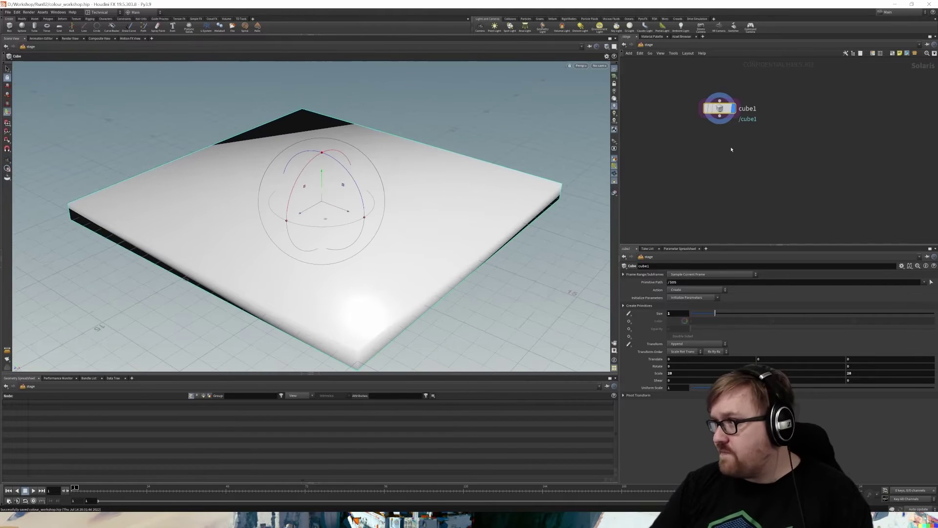
# Add a Material Library node below the cube, connected to its output.
pyautogui.press('Tab')
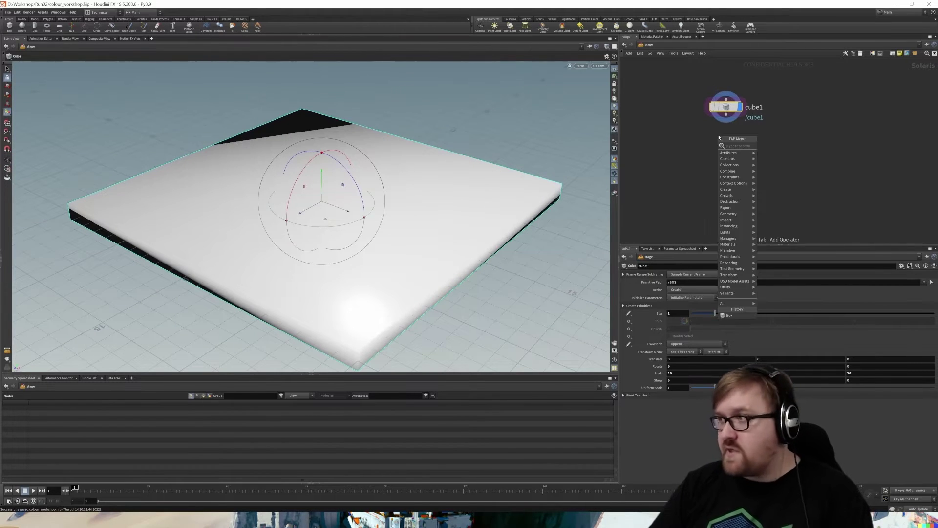
pyautogui.write('material')
pyautogui.press('Return')
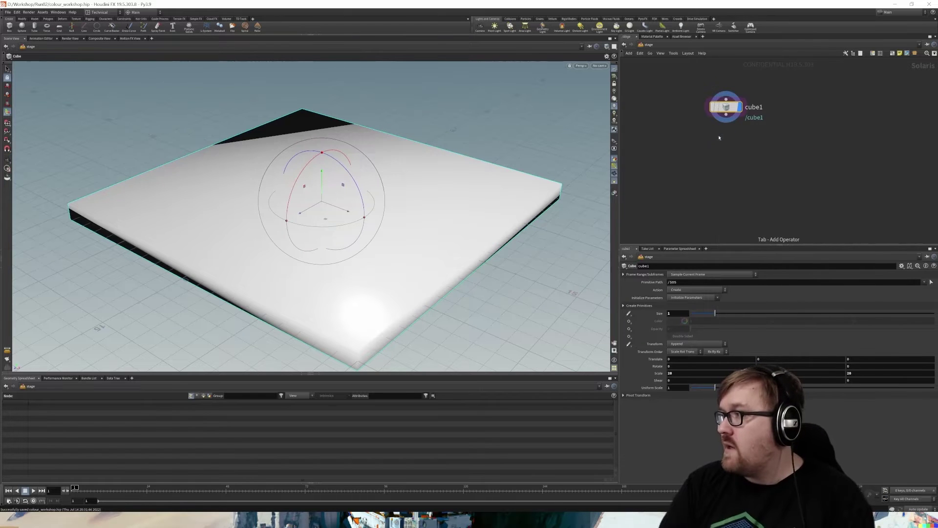
pyautogui.click(720, 138)
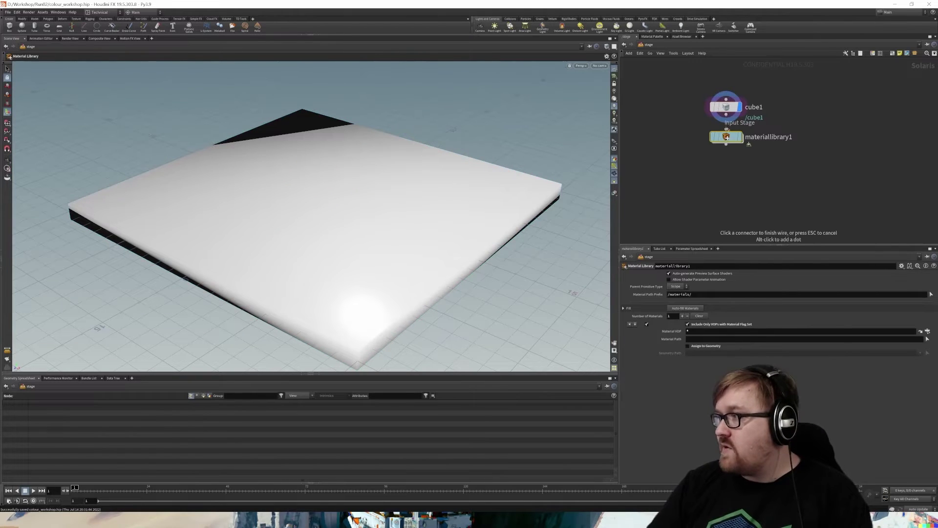
# Create a MtlX Standard Surface shader inside the material library.
pyautogui.doubleClick(724, 138)
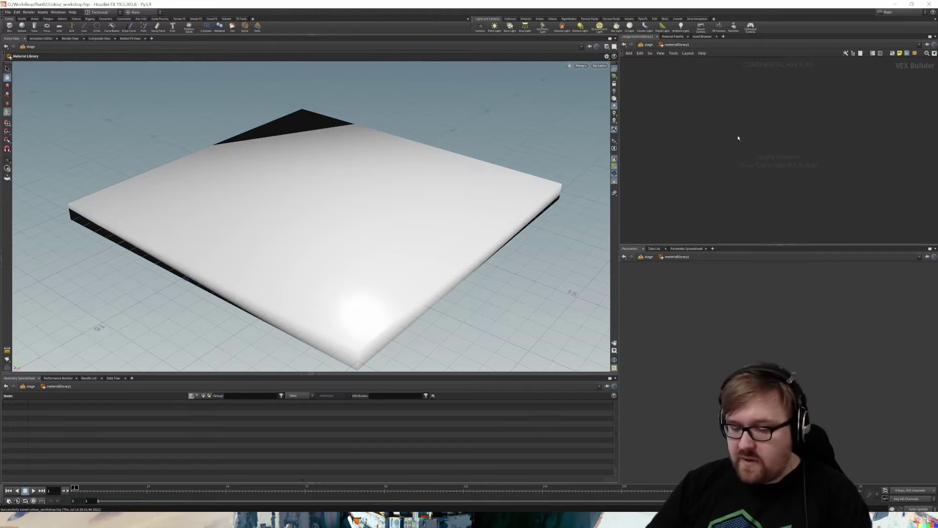
pyautogui.press('Tab')
pyautogui.write('mtlx standard surface')
pyautogui.press('Return')
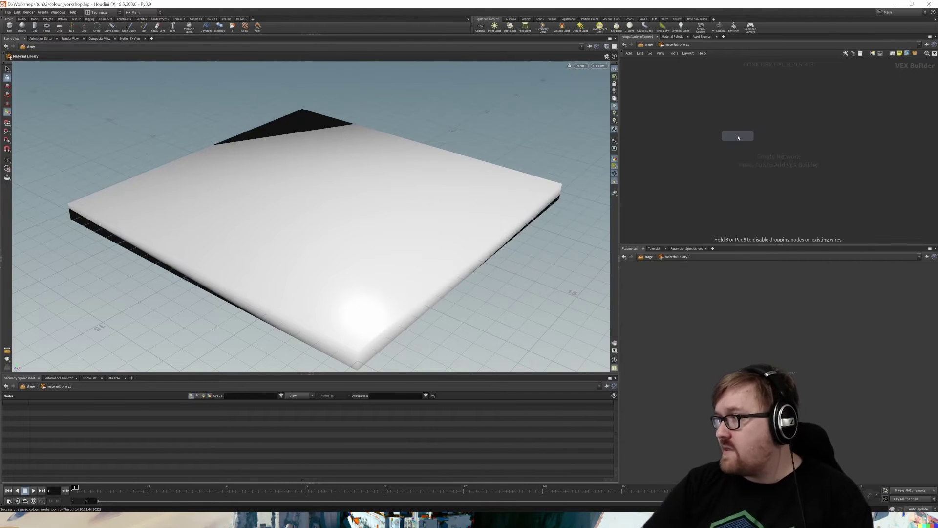
pyautogui.click(738, 138)
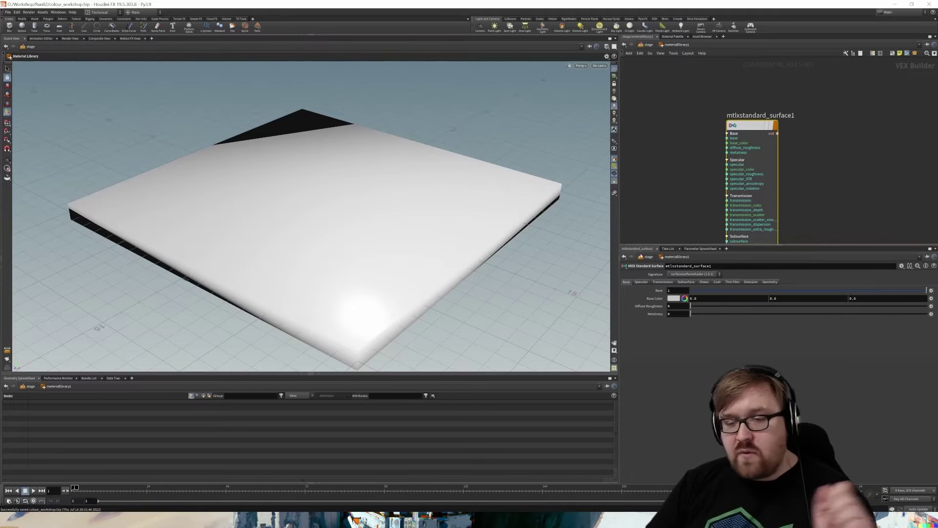
# Switch to Unreal and open the ground cube's material to check its base color and roughness values.
pyautogui.hotkey('alt', 'Tab')
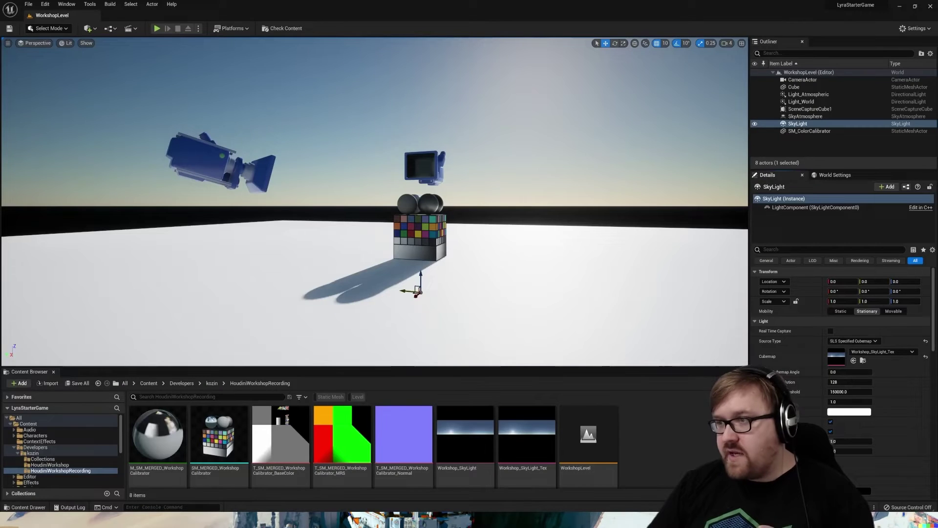
pyautogui.click(498, 321)
pyautogui.doubleClick(836, 387)
pyautogui.click(295, 143)
pyautogui.click(282, 275)
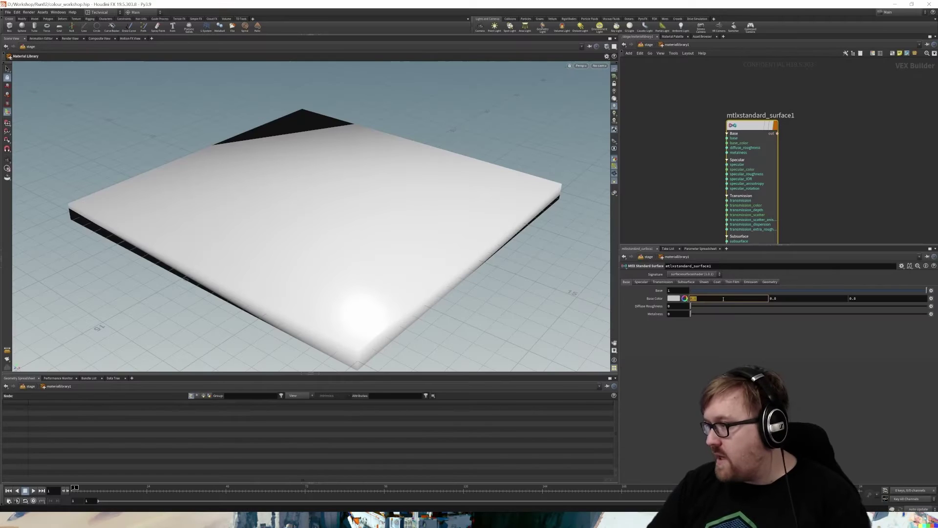
# Back in Houdini, set the standard surface's Base Color to 1, 1, 1 and its Specular Roughness to 0.6407.
pyautogui.write('1')
pyautogui.press('Tab')
pyautogui.write('1')
pyautogui.press('Tab')
pyautogui.write('1')
pyautogui.press('Return')
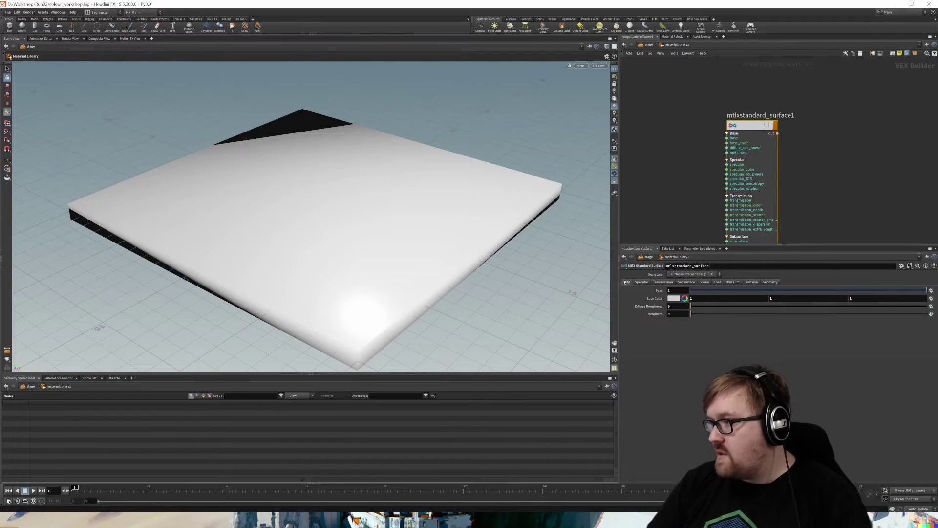
pyautogui.click(642, 282)
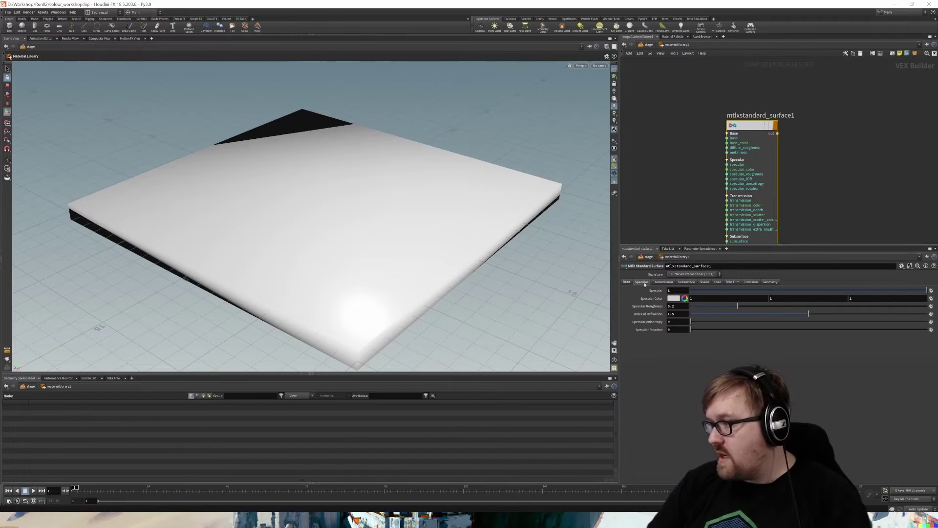
pyautogui.click(686, 306)
pyautogui.write('0.6407')
pyautogui.press('Return')
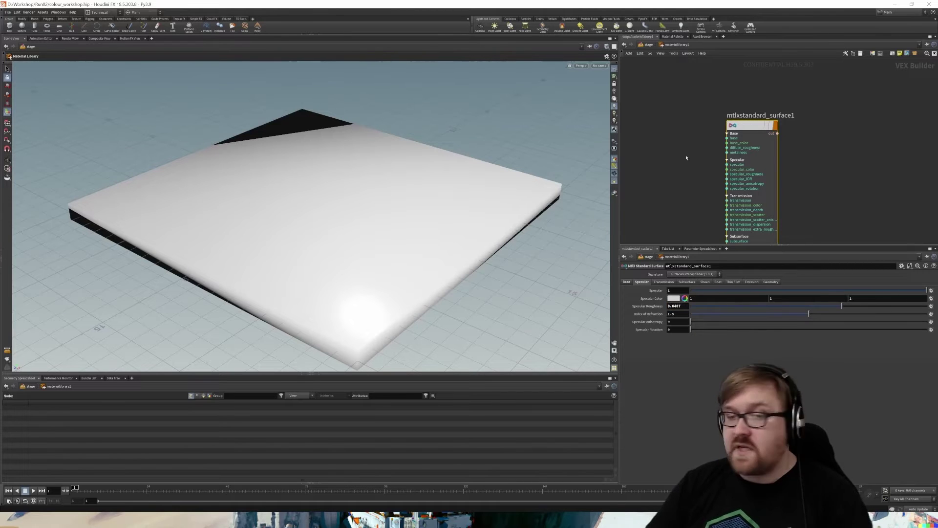
# Rename the standard surface shader ground_mat and the cube node in the stage ground.
pyautogui.press('F2')
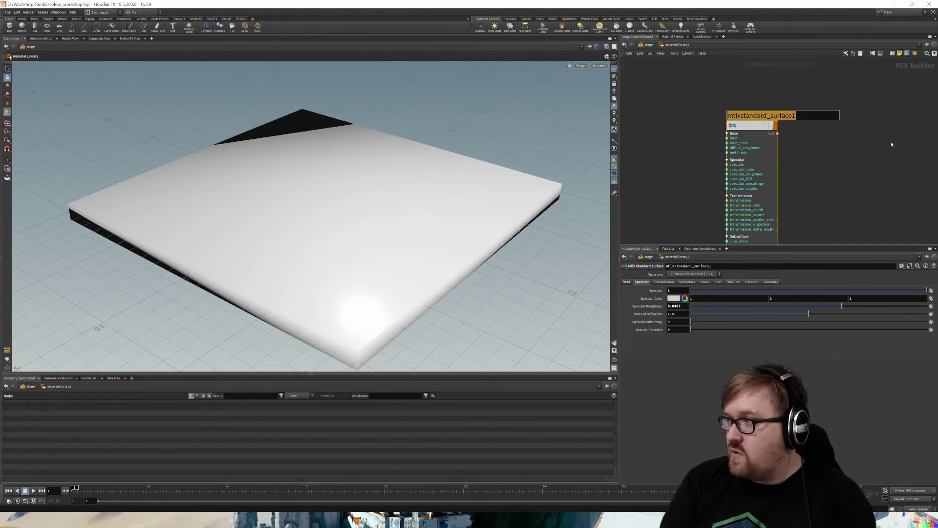
pyautogui.write('ground_mat')
pyautogui.press('Return')
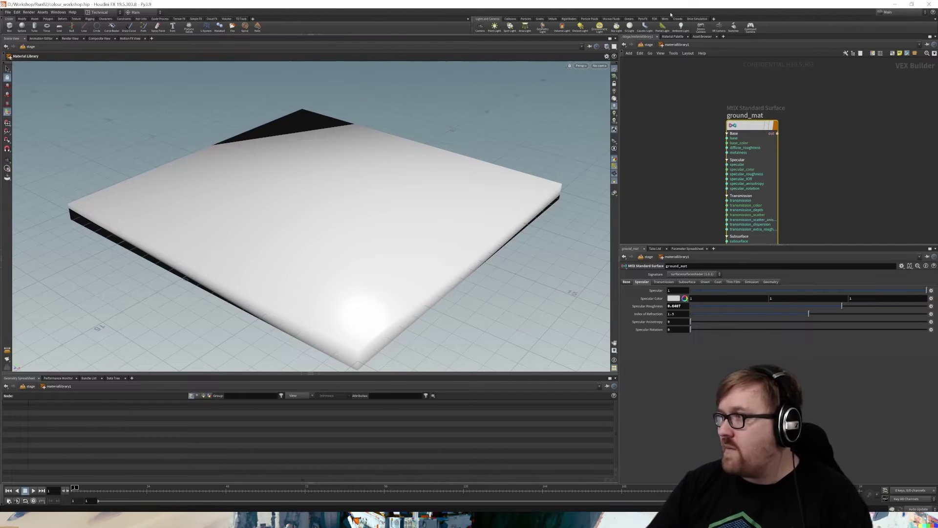
pyautogui.press('u')
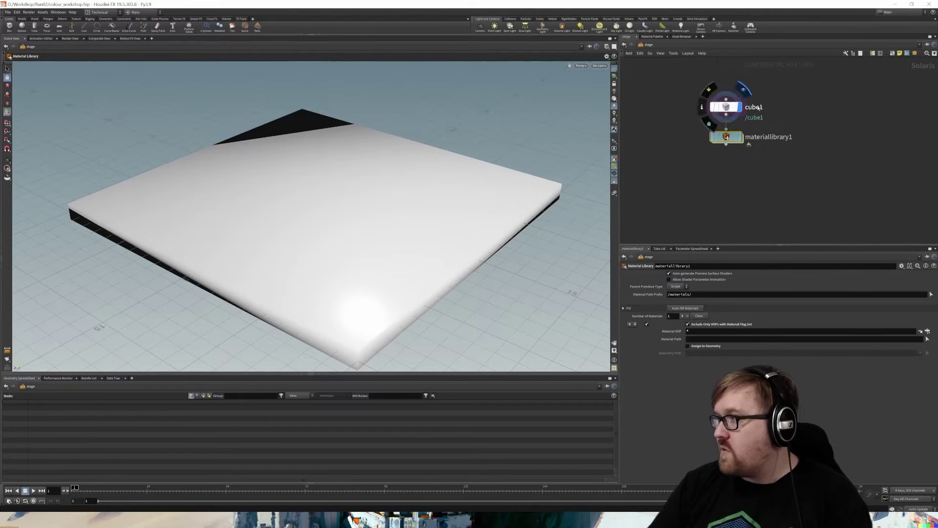
pyautogui.doubleClick(753, 107)
pyautogui.write('ground')
pyautogui.press('Return')
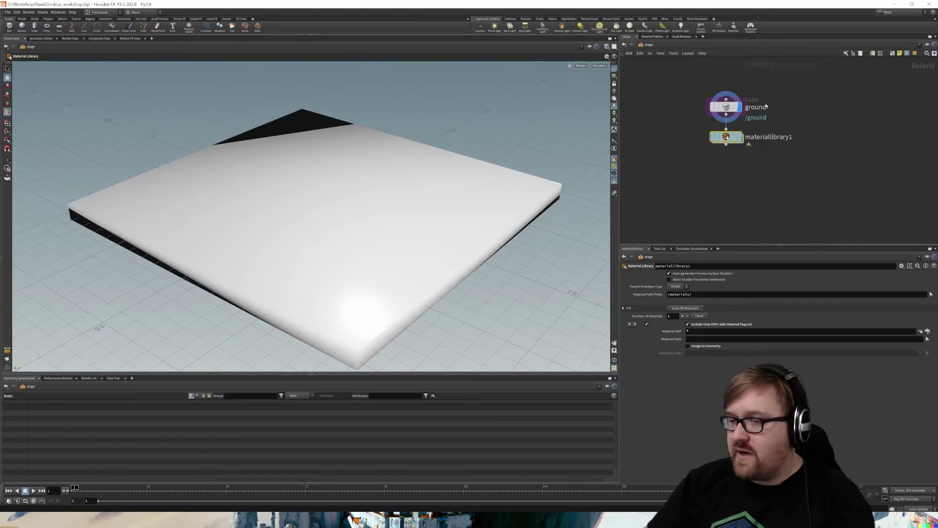
# Add a Scene Graph Tree pane beside the geometry spreadsheet and select the ground primitive in it.
pyautogui.click(131, 378)
pyautogui.moveTo(156, 390)
pyautogui.moveTo(200, 468)
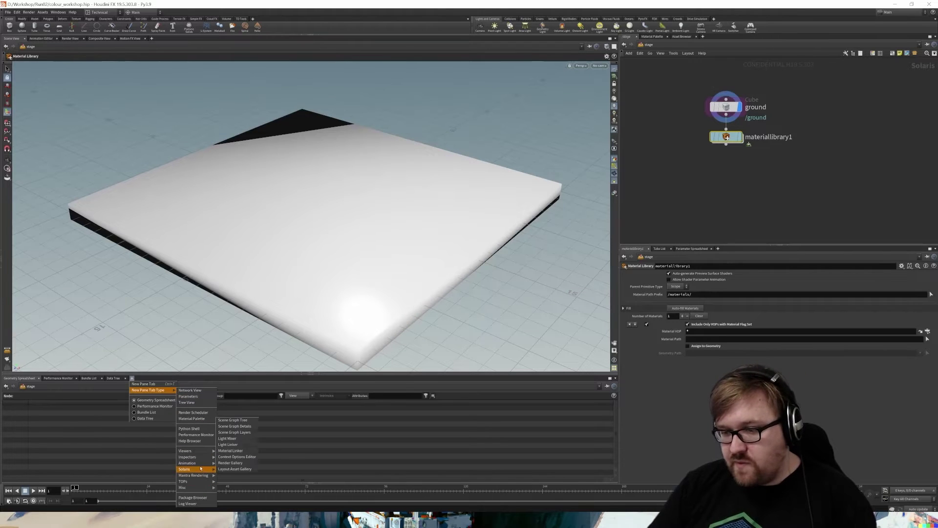
pyautogui.click(224, 419)
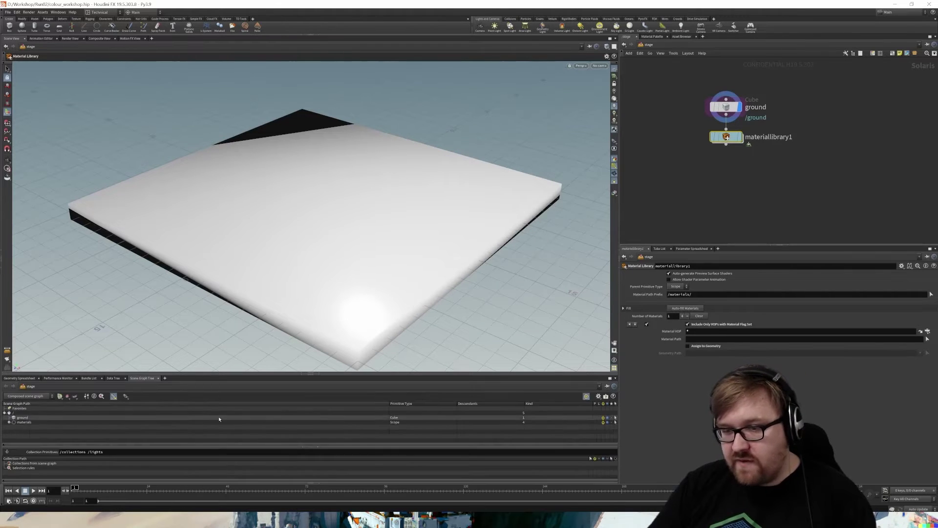
pyautogui.click(23, 418)
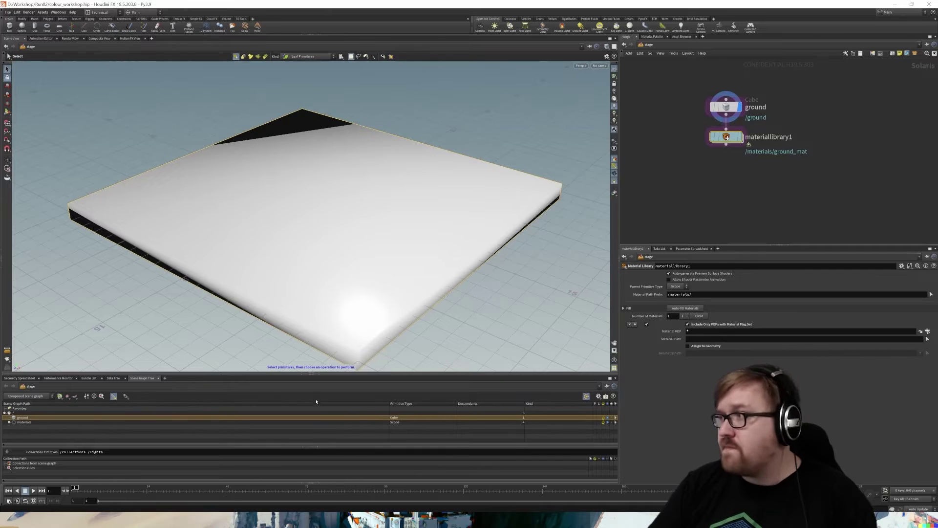
# Set the material library's Material VOP to ground_mat, with the materials branch expanded in the scene graph.
pyautogui.click(715, 331)
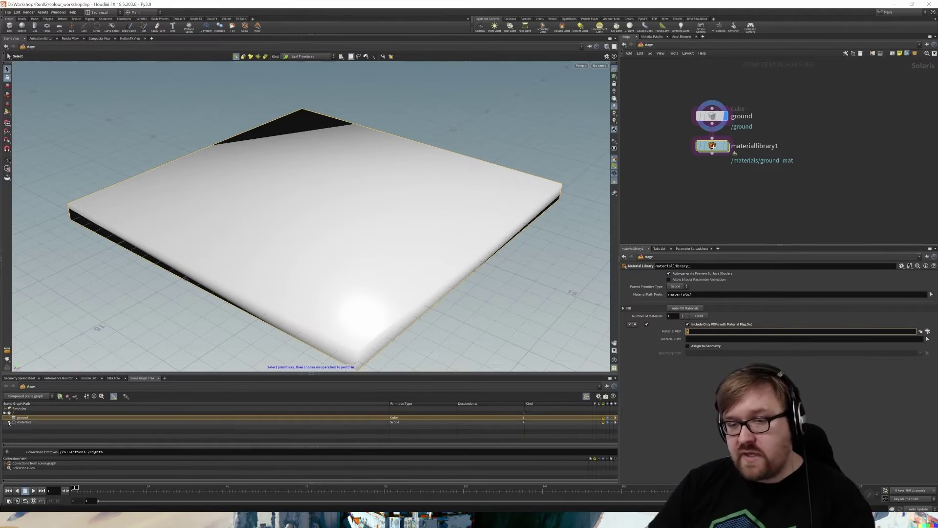
pyautogui.click(9, 422)
pyautogui.click(701, 330)
pyautogui.write('gro')
pyautogui.press('Return')
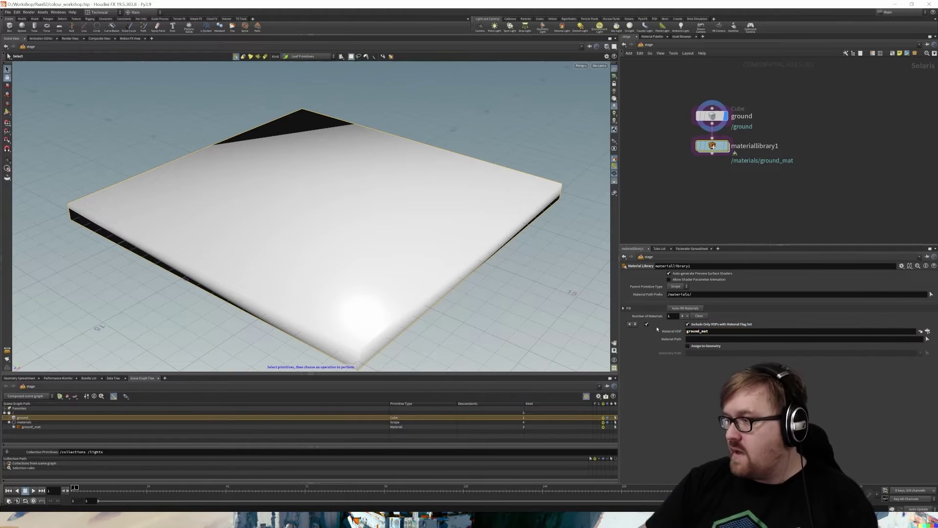
# Enable Assign to Geometry for ground_mat with the geometry path /ground, and display the material library node.
pyautogui.click(688, 345)
pyautogui.click(702, 353)
pyautogui.write('/gro')
pyautogui.press('Return')
pyautogui.moveTo(714, 209); pyautogui.dragTo(726, 214, button='middle')
pyautogui.moveTo(734, 155)
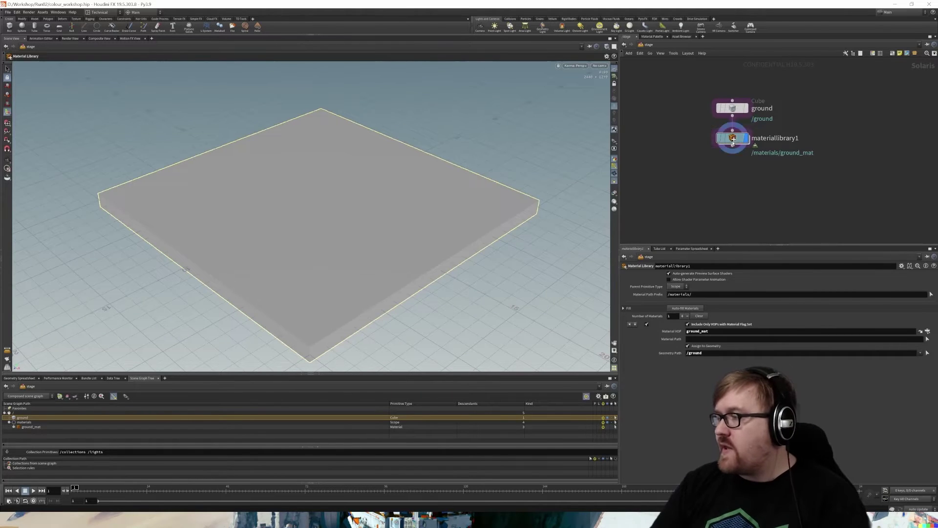
# Test the material assignment by setting ground_mat's green base color value to 0, restore it to 1 and return to the stage.
pyautogui.doubleClick(724, 150)
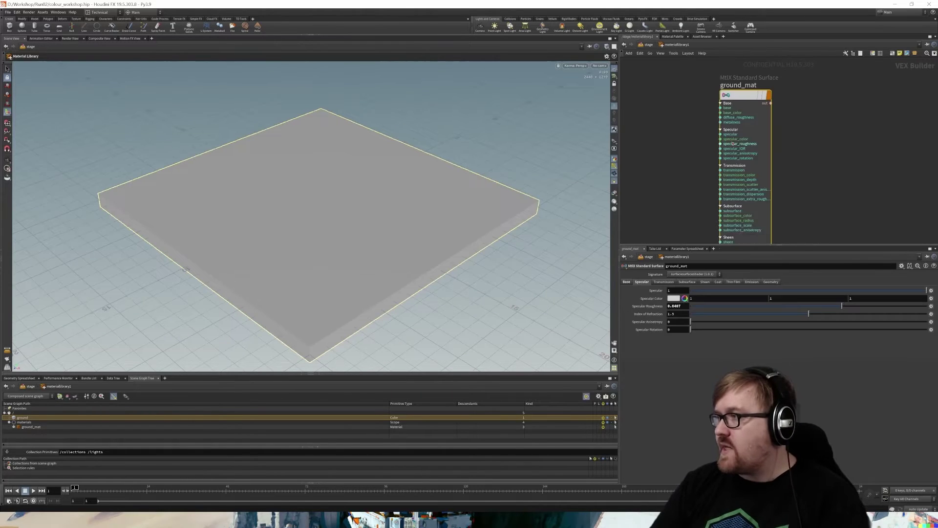
pyautogui.click(626, 281)
pyautogui.write('0')
pyautogui.press('Return')
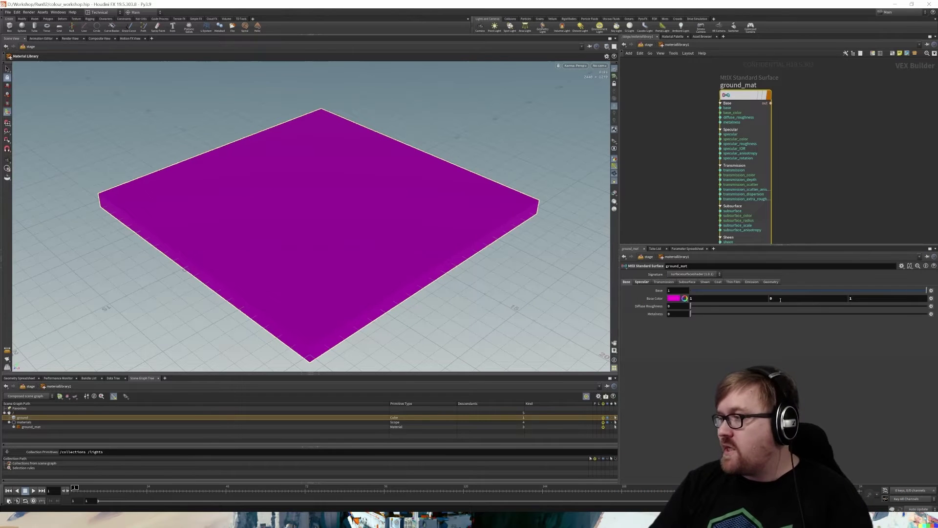
pyautogui.click(780, 299)
pyautogui.write('1')
pyautogui.press('Return')
pyautogui.press('u')
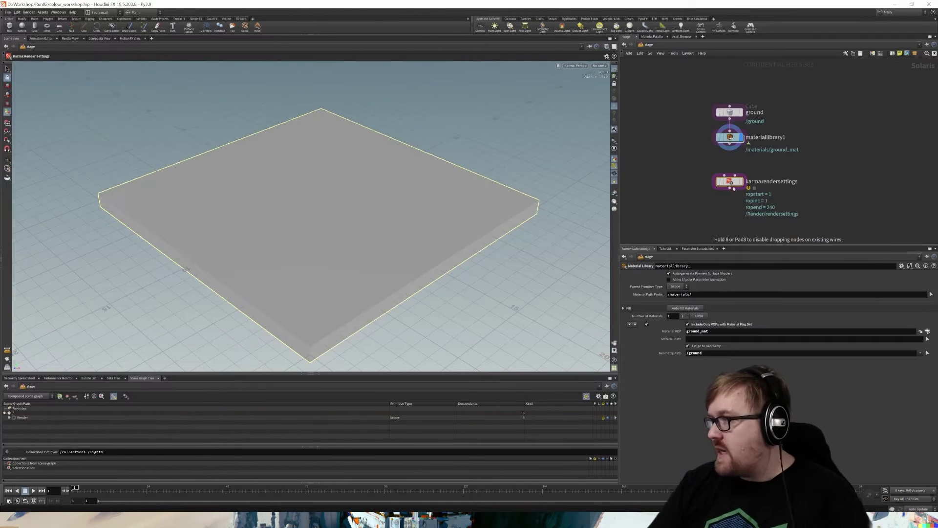
# Wire the material library into the Karma Render Settings node, set its Rendering Engine to XPU Engine (Beta) and display it.
pyautogui.moveTo(730, 145); pyautogui.dragTo(729, 176)
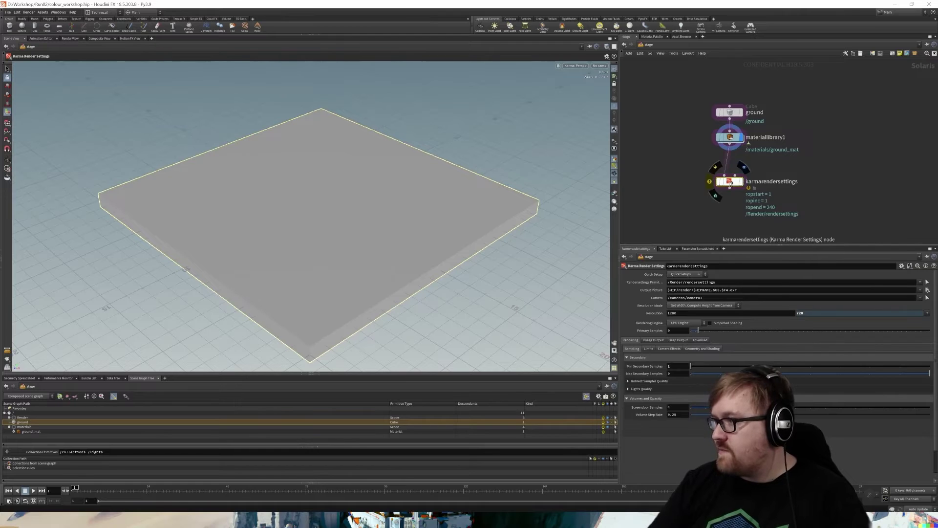
pyautogui.click(684, 323)
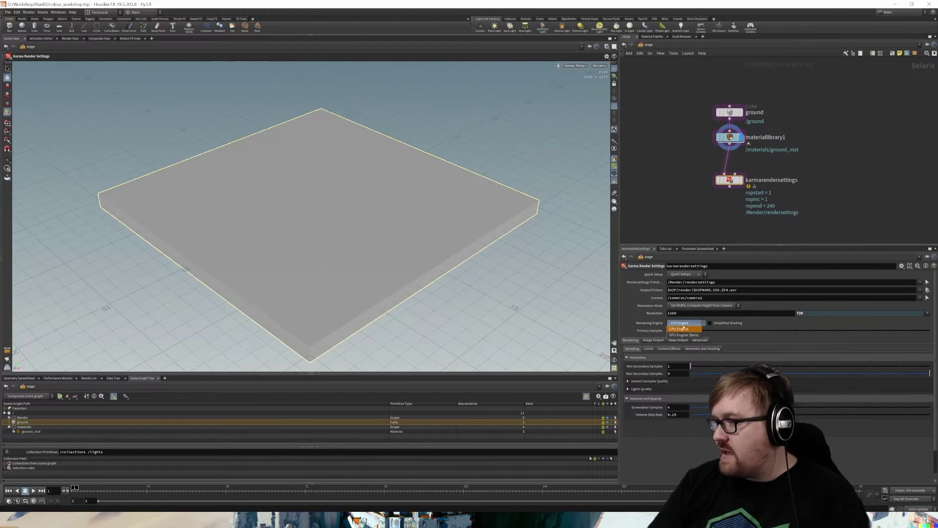
pyautogui.click(683, 336)
pyautogui.click(740, 180)
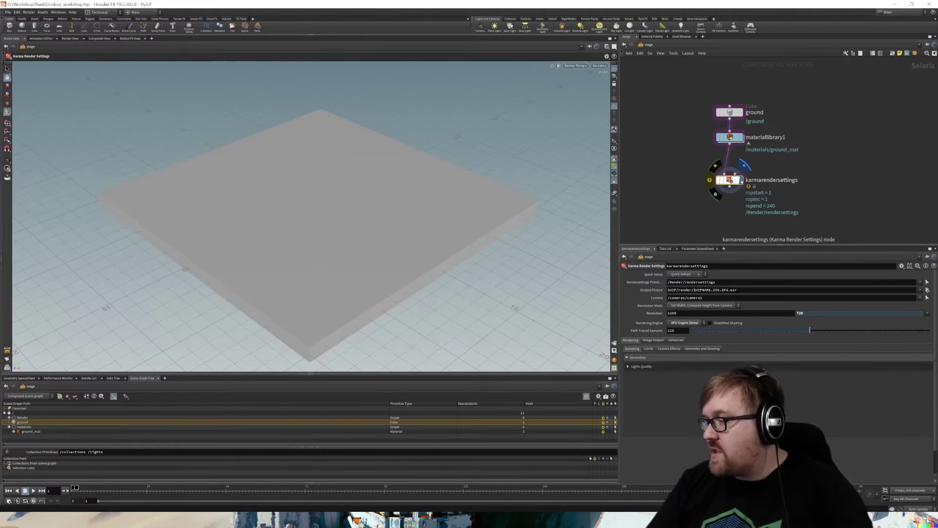
pyautogui.click(575, 66)
pyautogui.moveTo(342, 211); pyautogui.dragTo(373, 222)
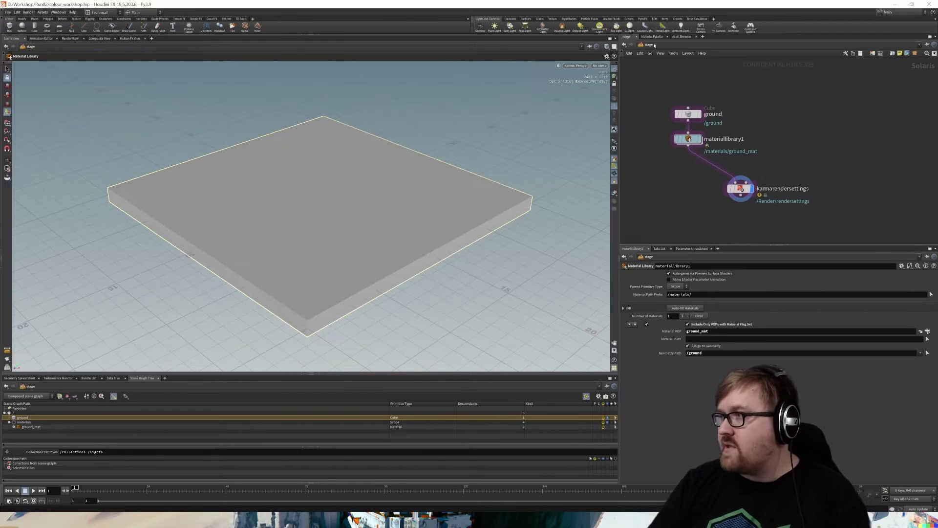
# Add a SOP Create node beside the ground branch on the stage and enter its geometry network.
pyautogui.click(654, 45)
pyautogui.click(771, 116)
pyautogui.press('Tab')
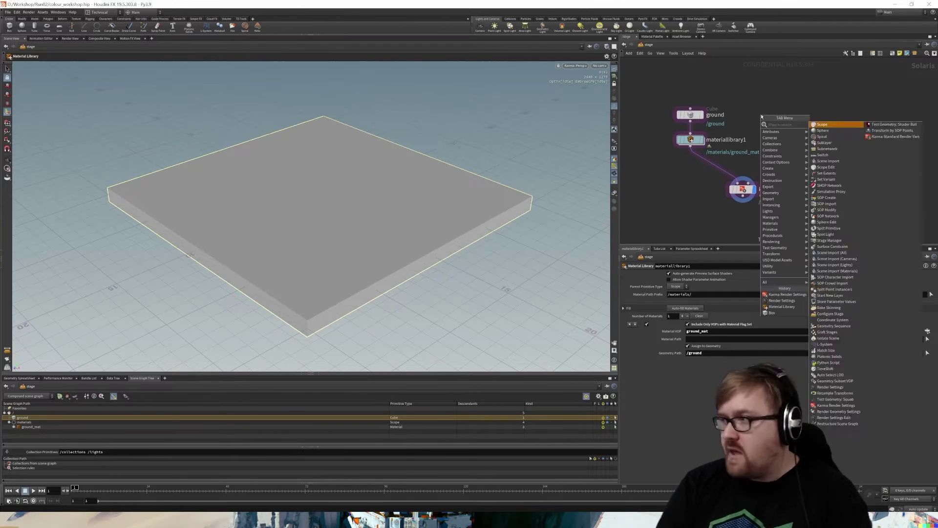
pyautogui.click(762, 117)
pyautogui.click(761, 115)
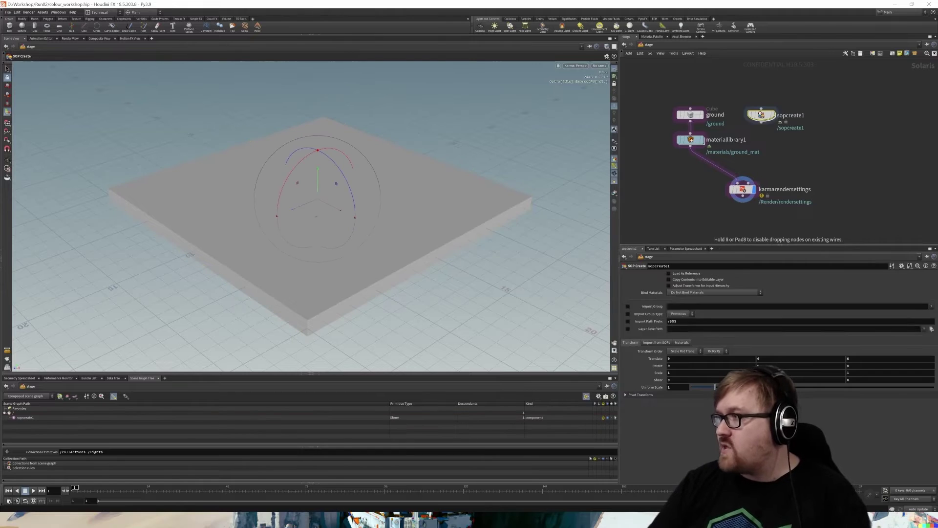
pyautogui.moveTo(761, 116); pyautogui.dragTo(776, 115)
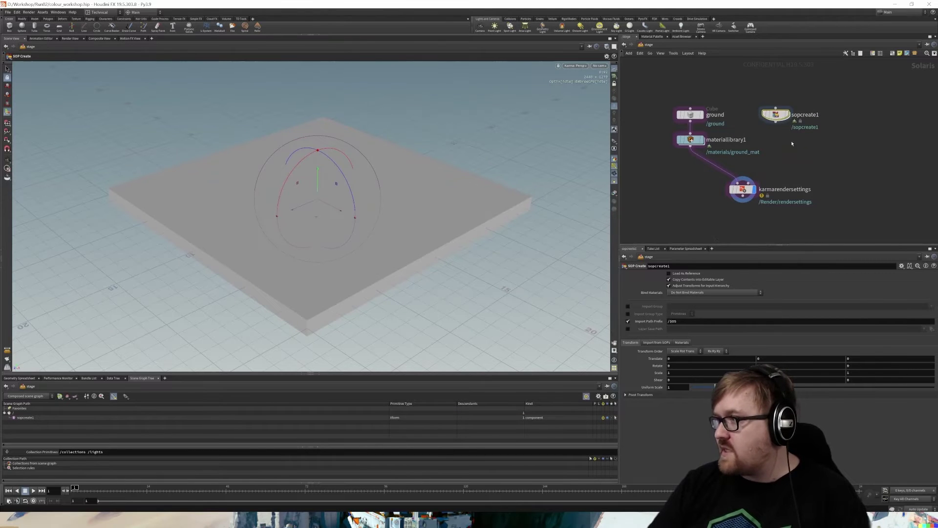
pyautogui.doubleClick(776, 116)
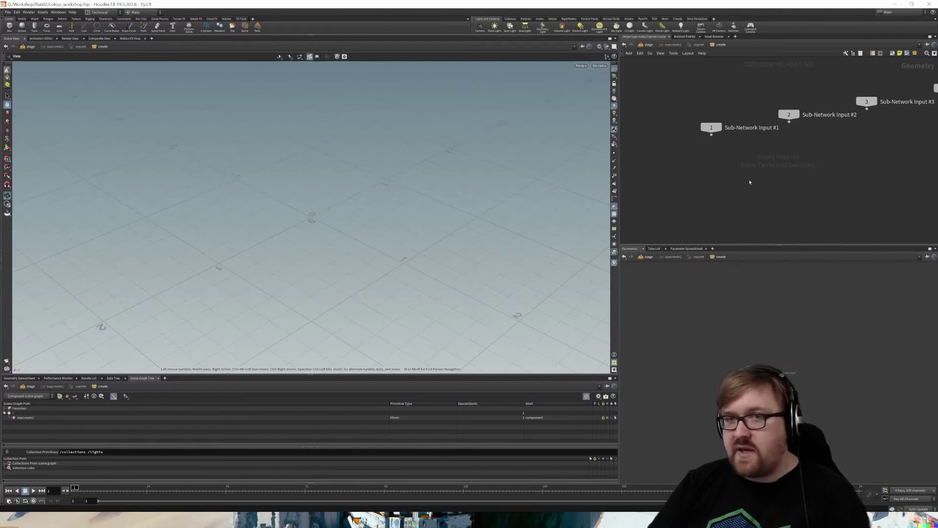
# Add a File node that loads $HIP/SM_MERGED_WorkshopCalibrator.FBX and frame the imported calibrator mesh.
pyautogui.press('Tab')
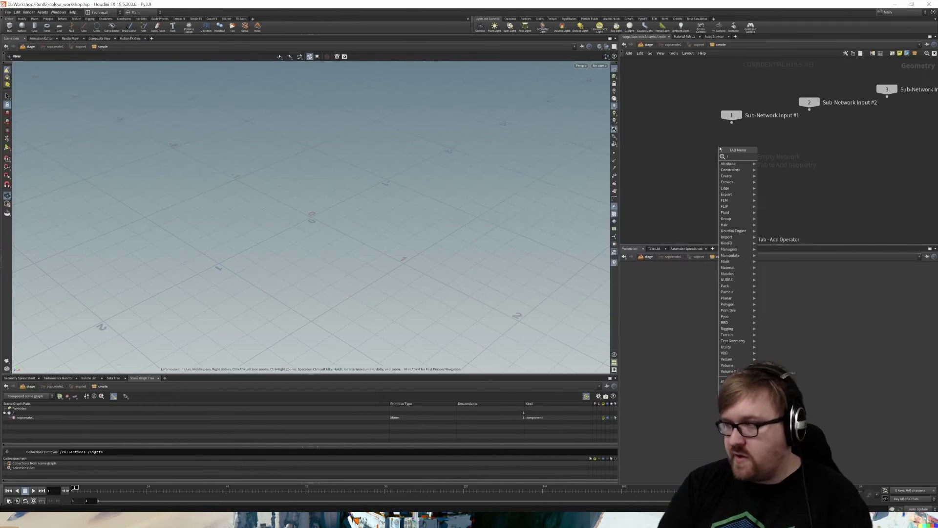
pyautogui.press('Escape')
pyautogui.moveTo(719, 146); pyautogui.dragTo(723, 147)
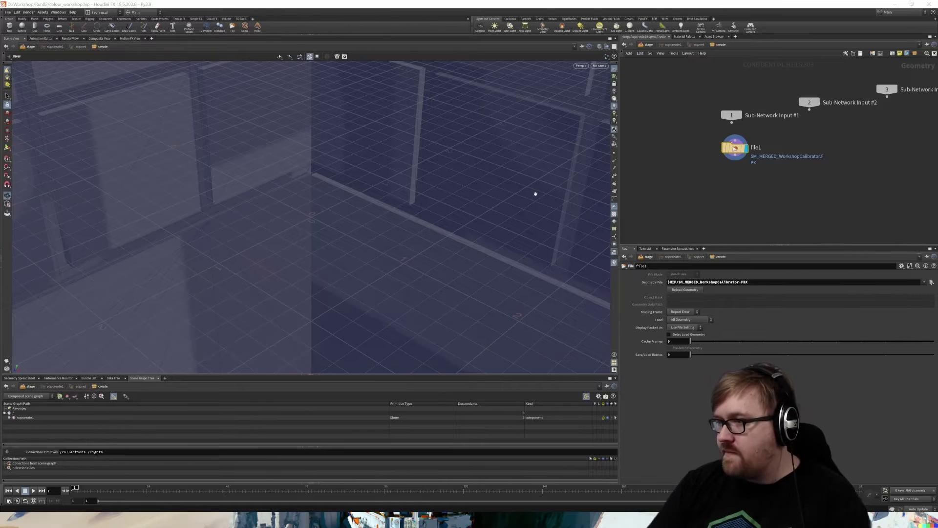
pyautogui.press('h')
pyautogui.moveTo(343, 202); pyautogui.dragTo(328, 206, button='middle')
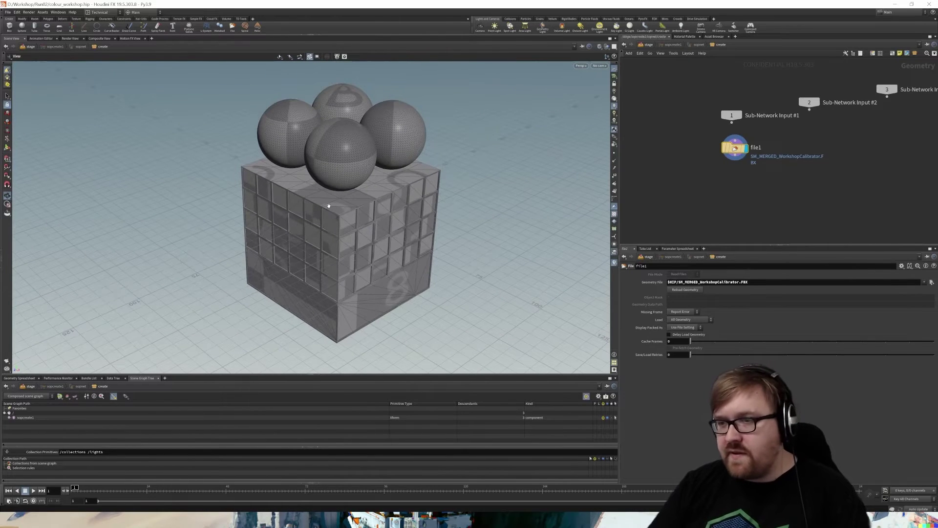
pyautogui.moveTo(329, 206)
pyautogui.mouseDown()
pyautogui.moveTo(333, 254)
pyautogui.moveTo(337, 210)
pyautogui.mouseUp()
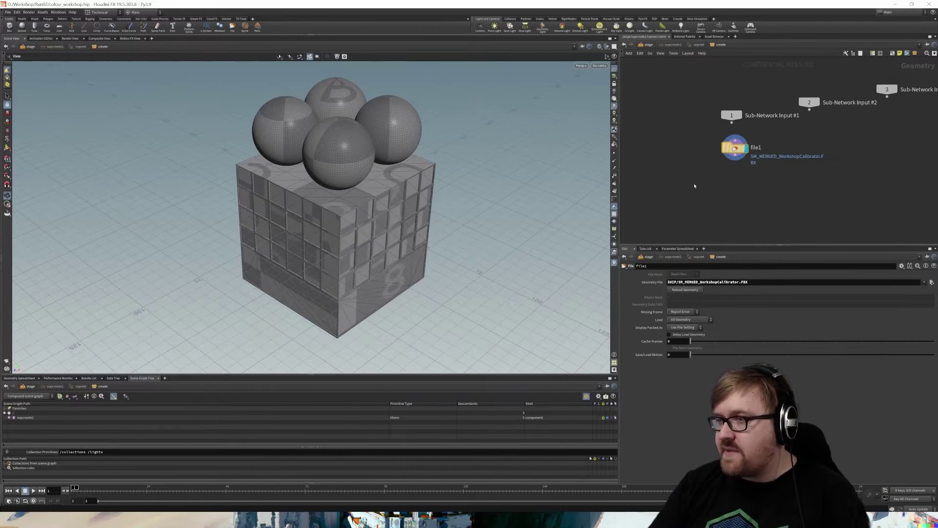
# Add a Transform node after the File node and set its Uniform Scale to 0.01.
pyautogui.press('Tab')
pyautogui.write('transform')
pyautogui.press('Return')
pyautogui.click(729, 182)
pyautogui.click(740, 182)
pyautogui.doubleClick(675, 326)
pyautogui.write('0.01')
pyautogui.press('Return')
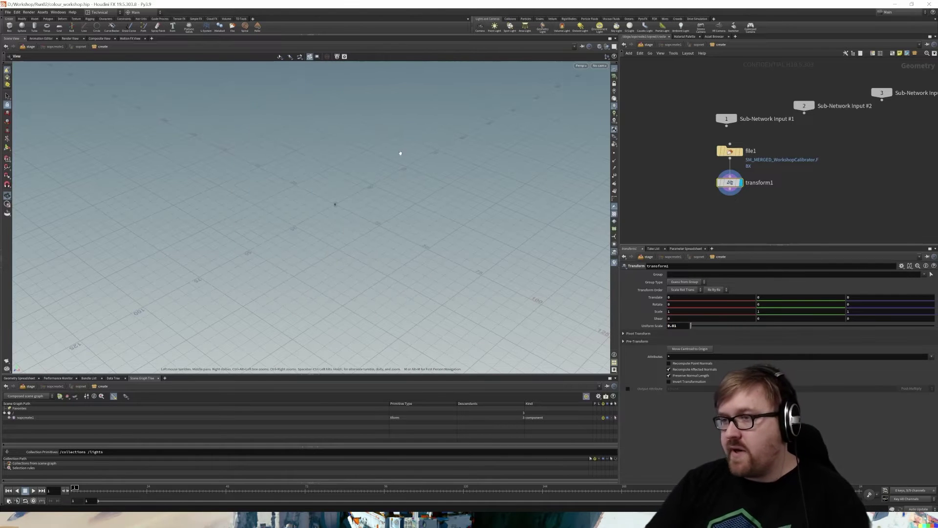
pyautogui.press('g')
pyautogui.moveTo(368, 236); pyautogui.dragTo(401, 203)
pyautogui.moveTo(710, 215); pyautogui.dragTo(716, 182, button='middle')
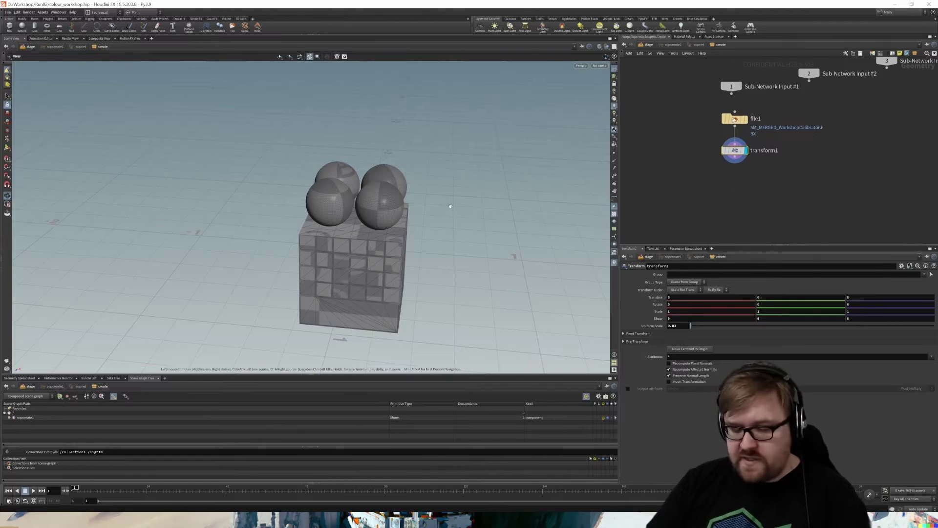
# Back on the stage, insert a Merge node before the Karma Render Settings and wire the SOP Create node into it.
pyautogui.click(648, 44)
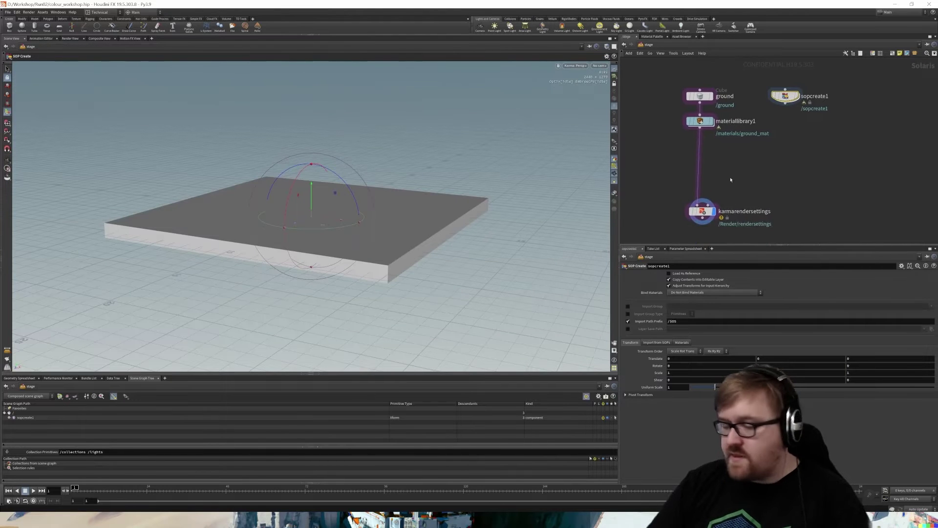
pyautogui.press('Tab')
pyautogui.write('m')
pyautogui.press('Return')
pyautogui.click(699, 164)
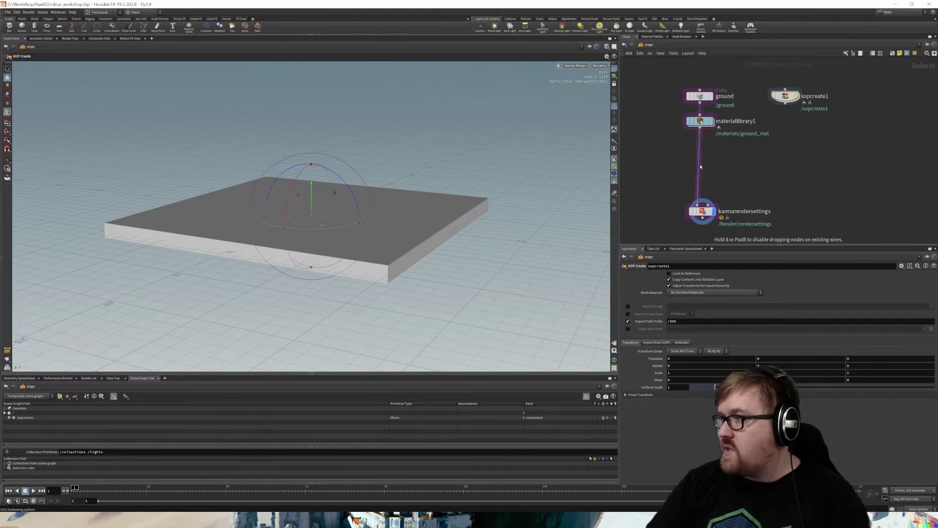
pyautogui.moveTo(785, 103); pyautogui.dragTo(699, 158)
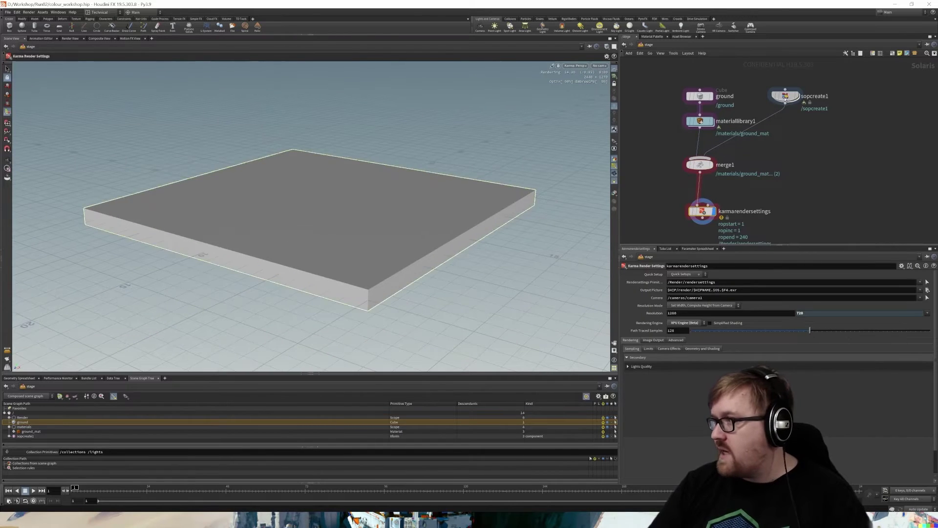
# Look up the color calibrator's location in Unreal, then set the SOP Create node's Y translate to 0.9 in Houdini.
pyautogui.click(785, 95)
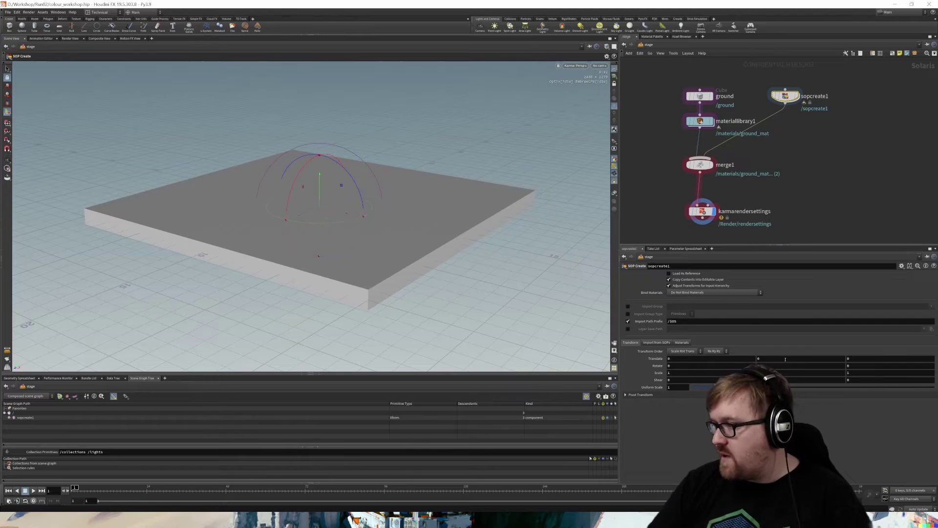
pyautogui.hotkey('alt', 'Tab')
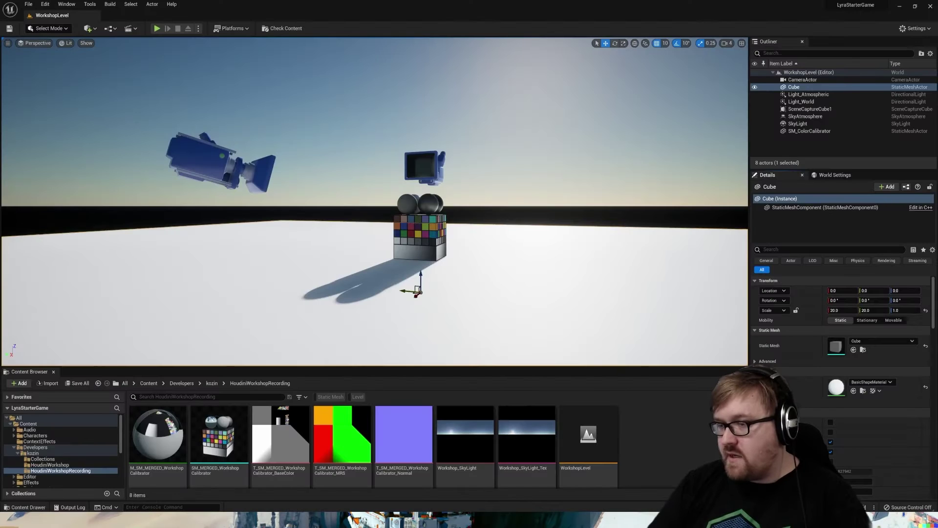
pyautogui.click(421, 227)
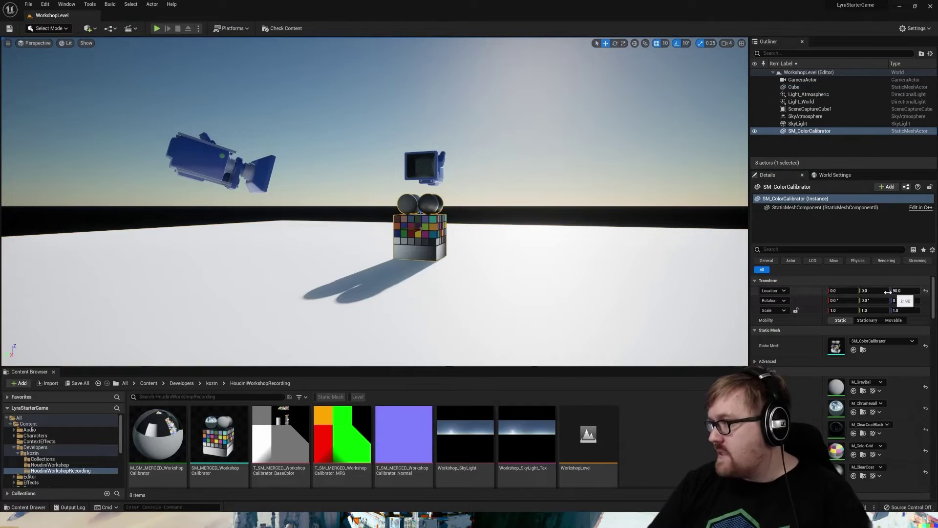
pyautogui.hotkey('alt', 'Tab')
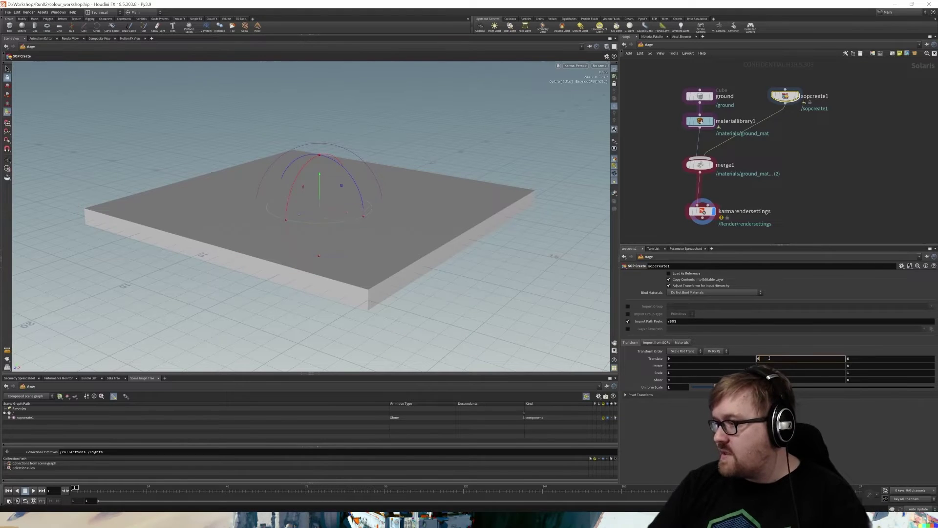
pyautogui.write('.9')
pyautogui.press('Return')
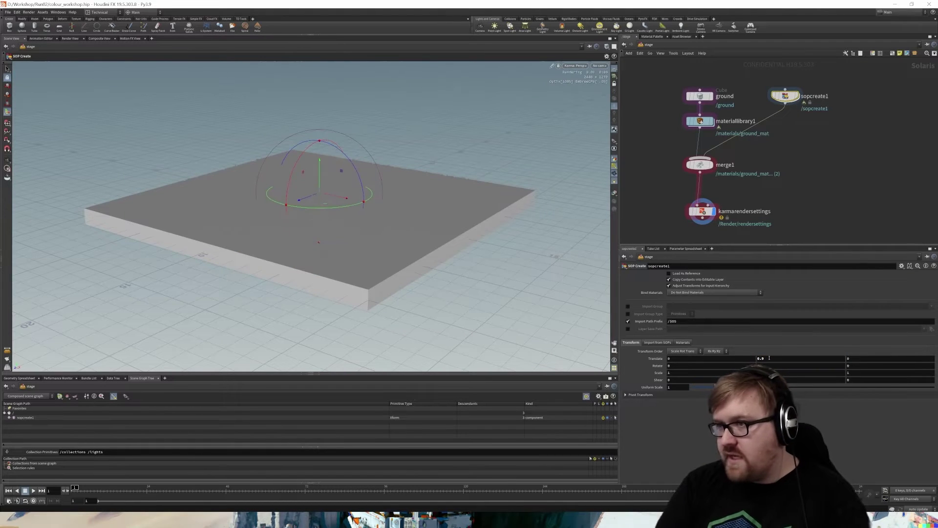
pyautogui.press('Escape')
pyautogui.scroll(10, 344, 189)
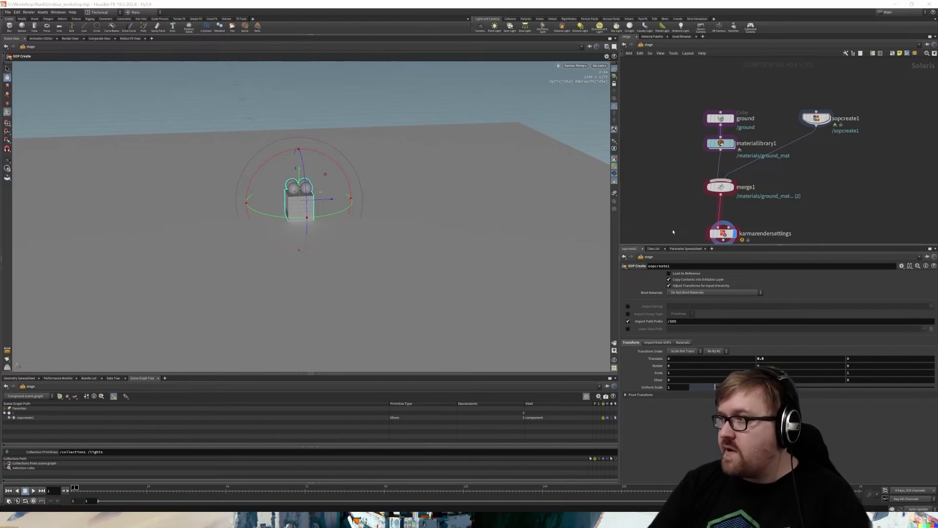
# Insert a second Material Library between the SOP Create node and the merge, and enter it.
pyautogui.press('Tab')
pyautogui.write('mat')
pyautogui.press('Return')
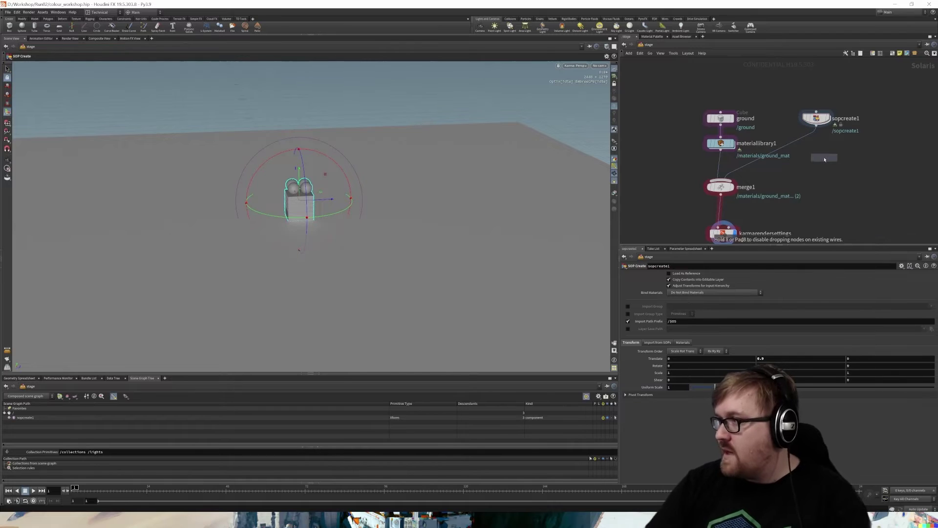
pyautogui.click(799, 145)
pyautogui.moveTo(799, 145); pyautogui.dragTo(814, 148)
pyautogui.doubleClick(815, 145)
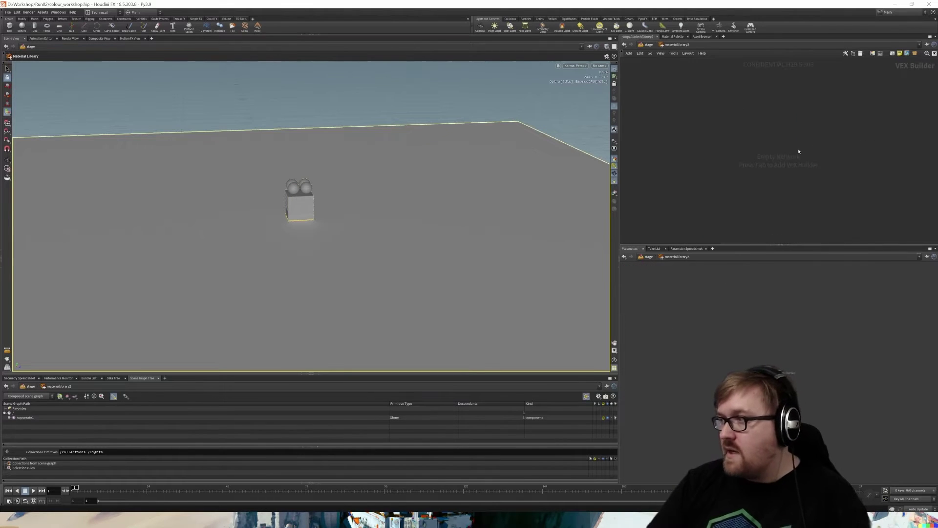
# Add an MtlX Standard Surface shader inside the calibrator's material library.
pyautogui.press('Tab')
pyautogui.write('mtlx')
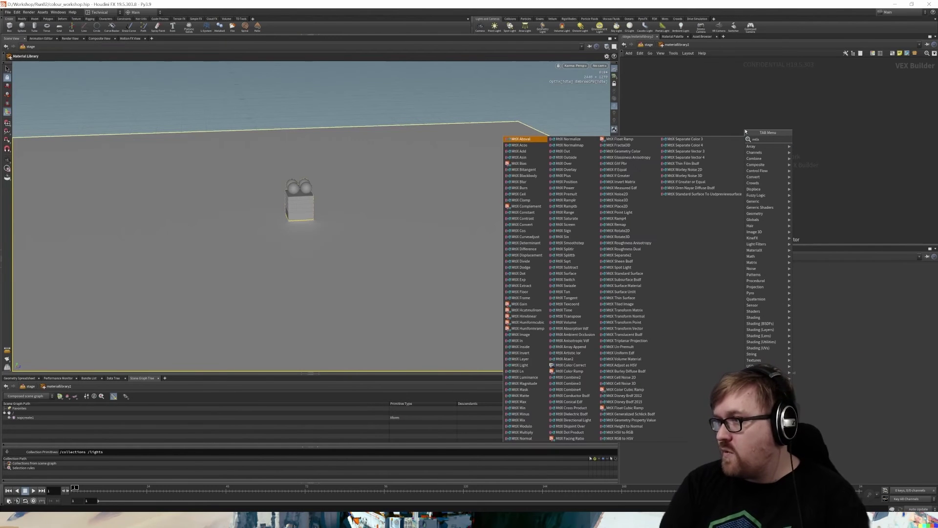
pyautogui.write(' standard')
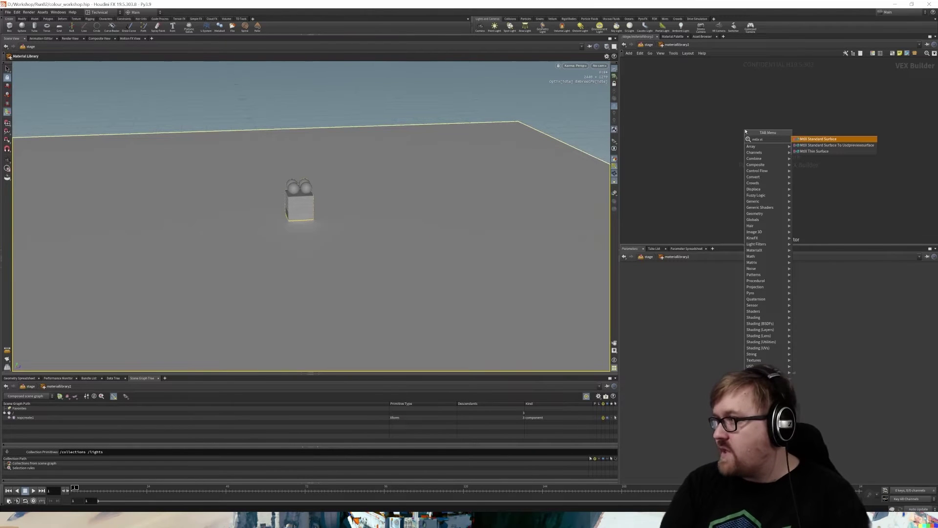
pyautogui.press('Return')
pyautogui.click(745, 131)
pyautogui.press('h')
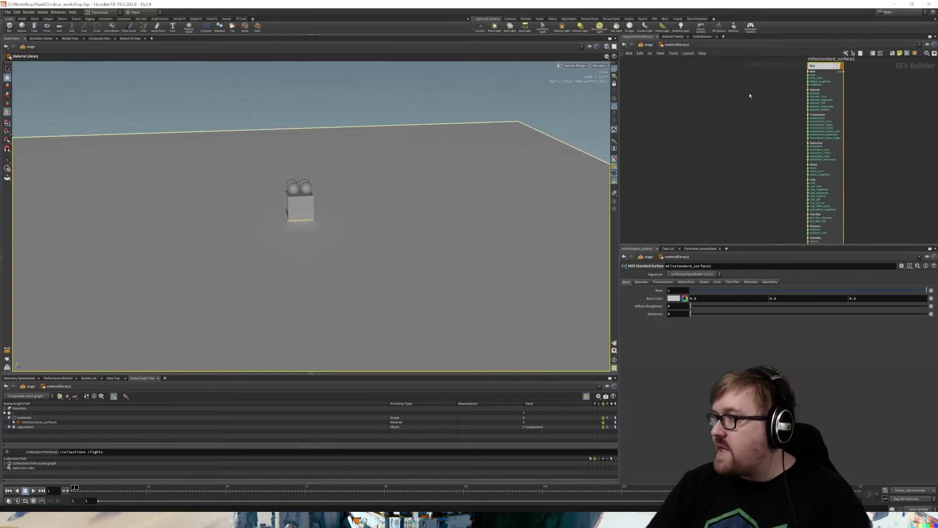
# Add an MtlX Image node loading $HIP/T_SM_MERGED_WorkshopCalibrator_BaseColor.TGA and connect it to the shader's base_color.
pyautogui.press('Tab')
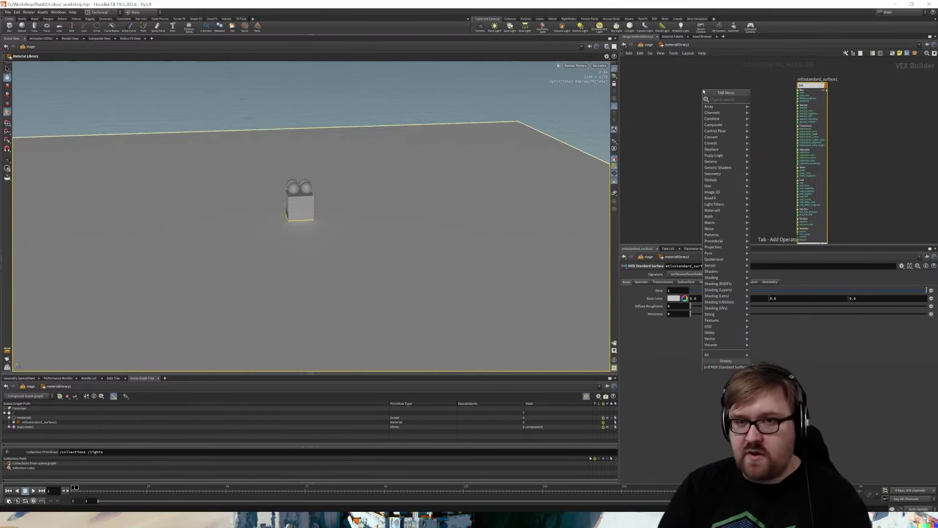
pyautogui.click(727, 367)
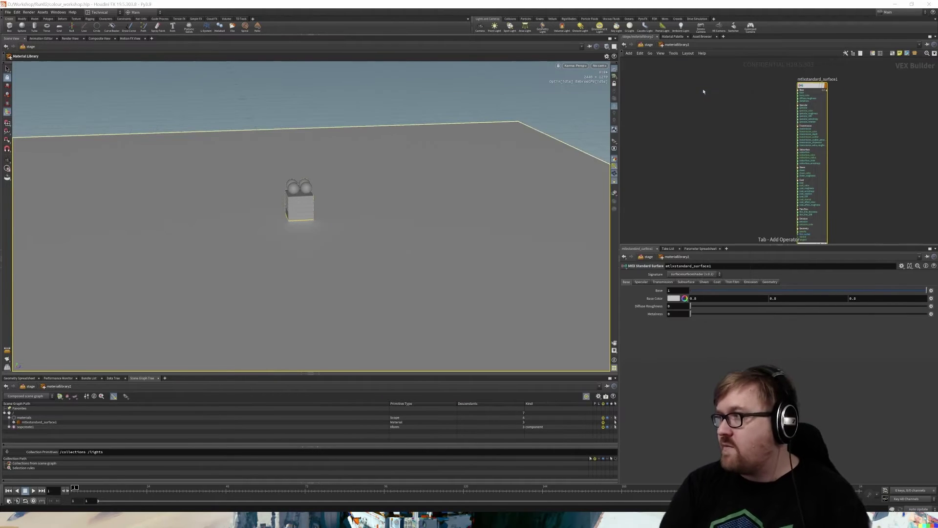
pyautogui.click(727, 93)
pyautogui.click(925, 283)
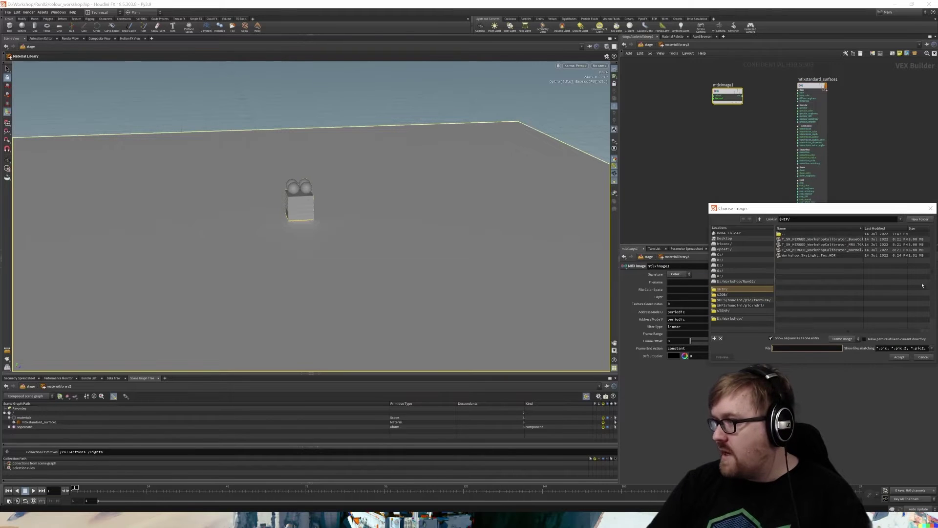
pyautogui.moveTo(831, 208); pyautogui.dragTo(702, 208)
pyautogui.doubleClick(684, 239)
pyautogui.scroll(2, 790, 101)
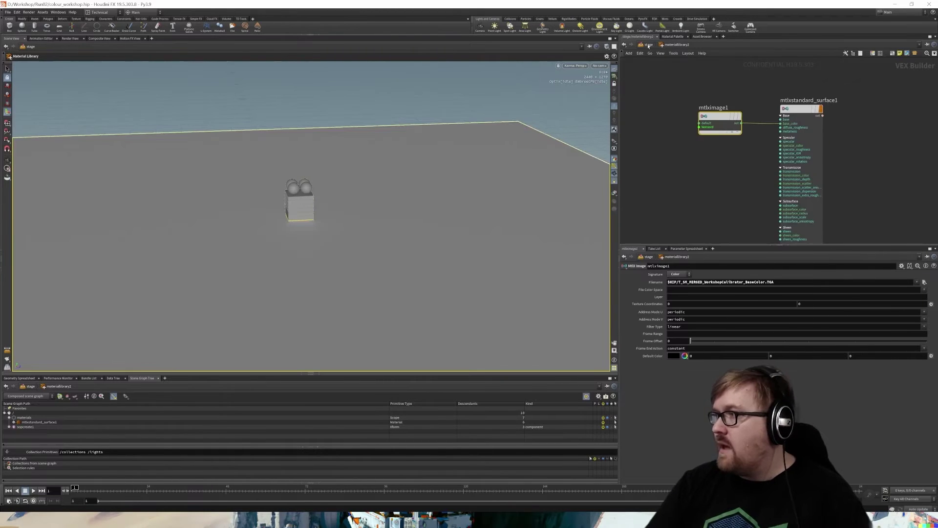
# Rename the MtlX Standard Surface shader as calibrator_mat.
pyautogui.doubleClick(790, 100)
pyautogui.write('ca')
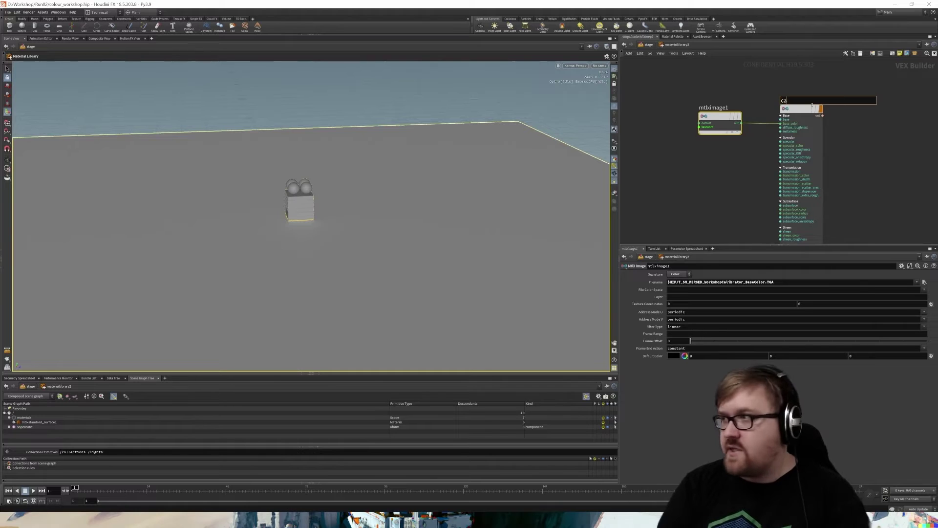
pyautogui.write('librator_mat')
pyautogui.press('Return')
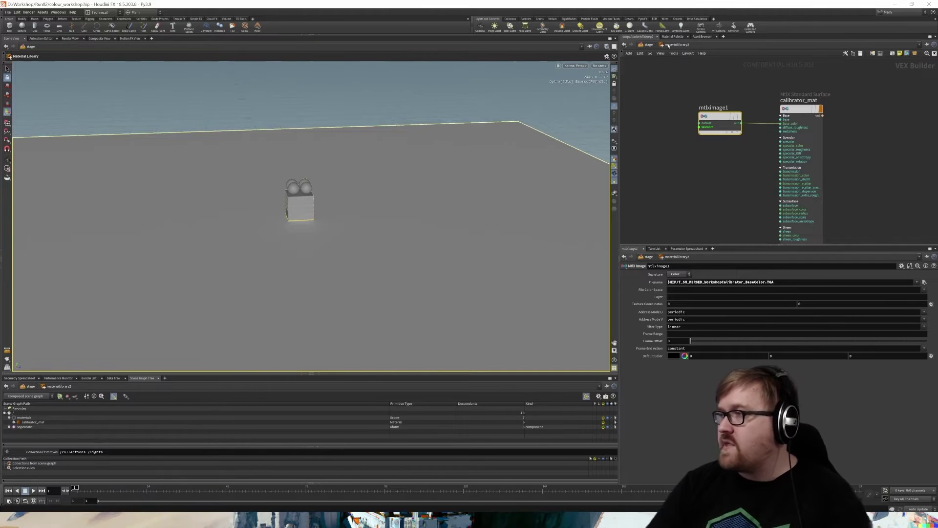
# Return to the stage, enable Assign to Geometry on the second material library and set its Material VOP to calibrator_mat.
pyautogui.press('u')
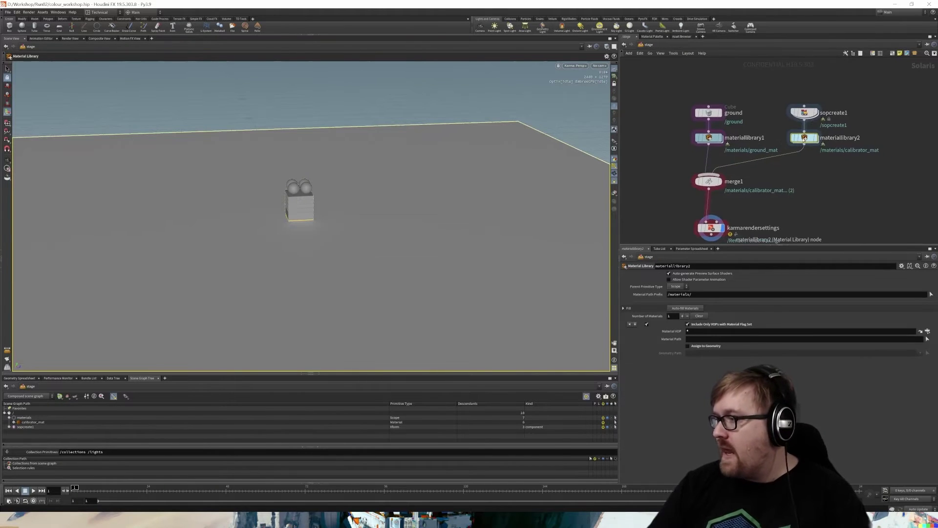
pyautogui.click(704, 347)
pyautogui.doubleClick(702, 331)
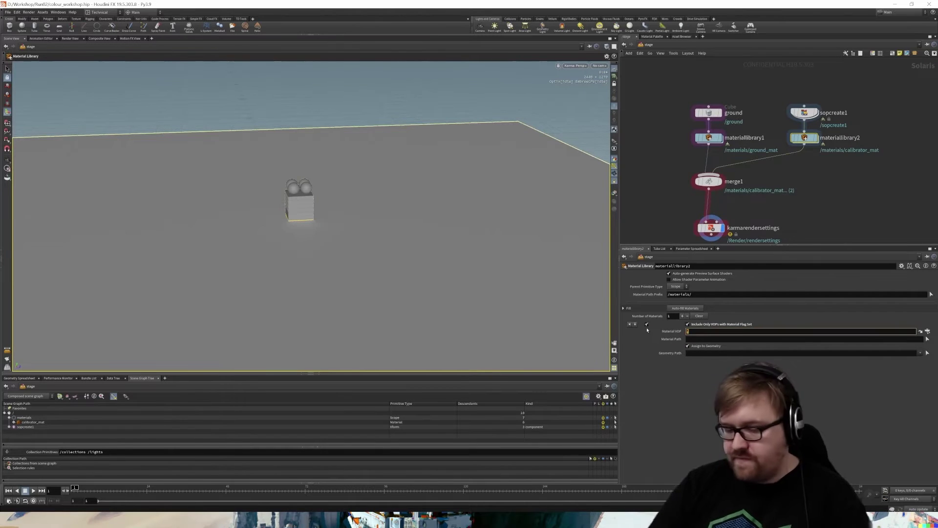
pyautogui.write('calibrator_mat')
pyautogui.press('Return')
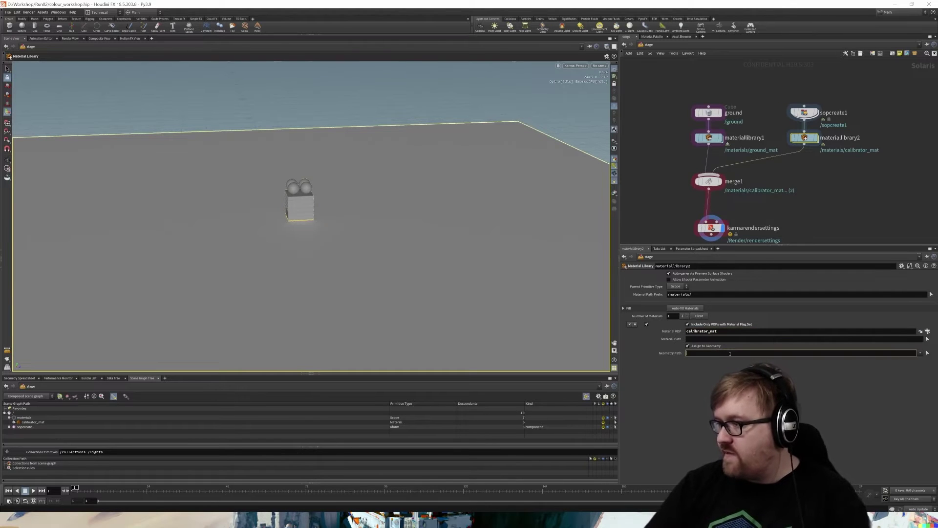
# Rename the sopcreate1 node as calibrator and set the second material library's Geometry Path to /calibrator.
pyautogui.doubleClick(833, 113)
pyautogui.write('calibrator')
pyautogui.press('Return')
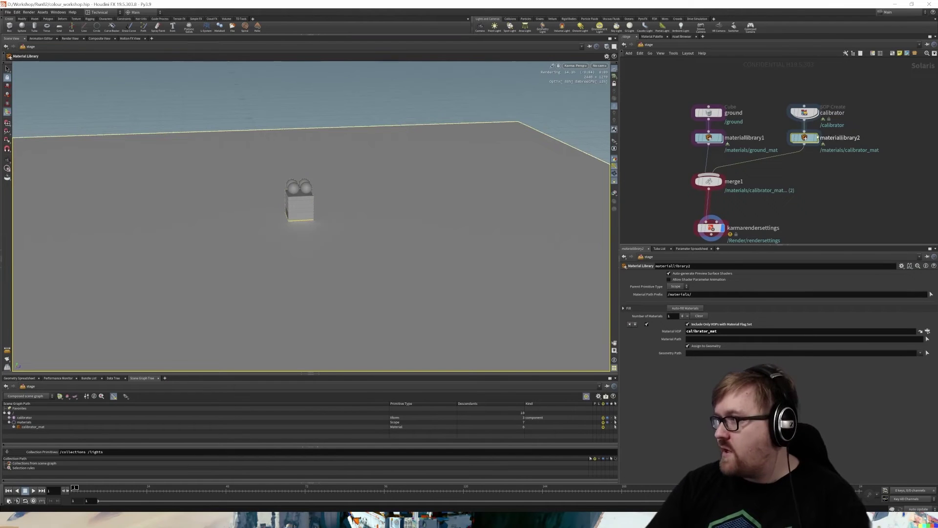
pyautogui.write('/c')
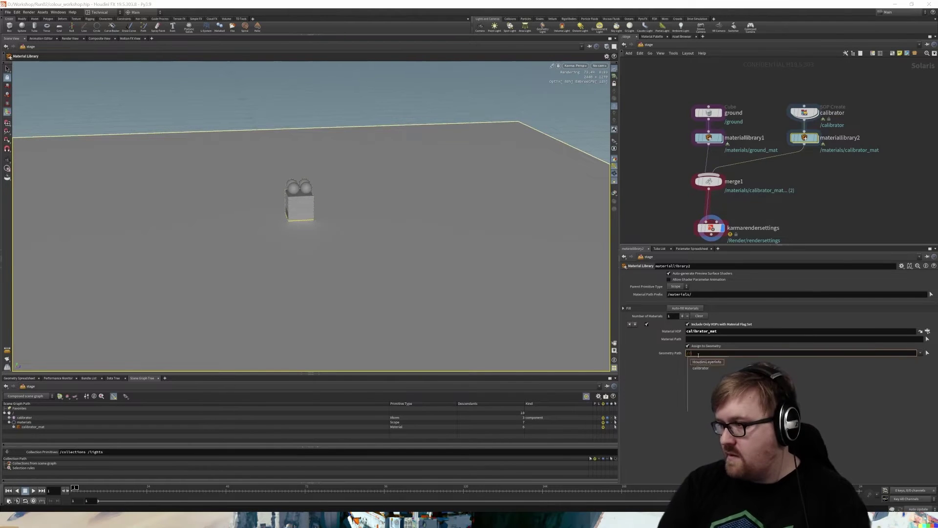
pyautogui.write('alibrator')
pyautogui.press('Return')
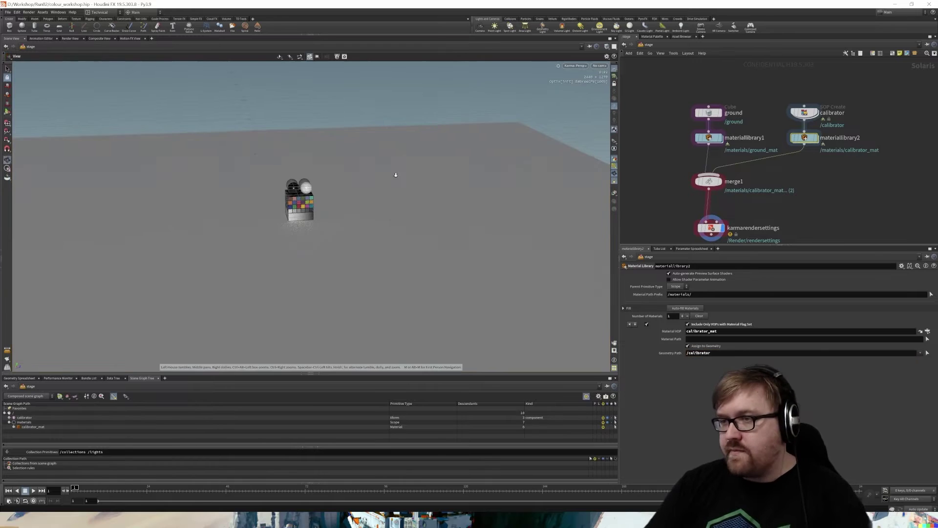
pyautogui.keyDown('alt'); pyautogui.moveTo(482, 168); pyautogui.dragTo(475, 217); pyautogui.keyUp('alt')
# Inside the calibrator's material library, duplicate the base color image node and load $HIP/T_SM_MERGED_WorkshopCalibrator_MRS.TGA into the copy.
pyautogui.moveTo(818, 162); pyautogui.dragTo(811, 196, button='middle')
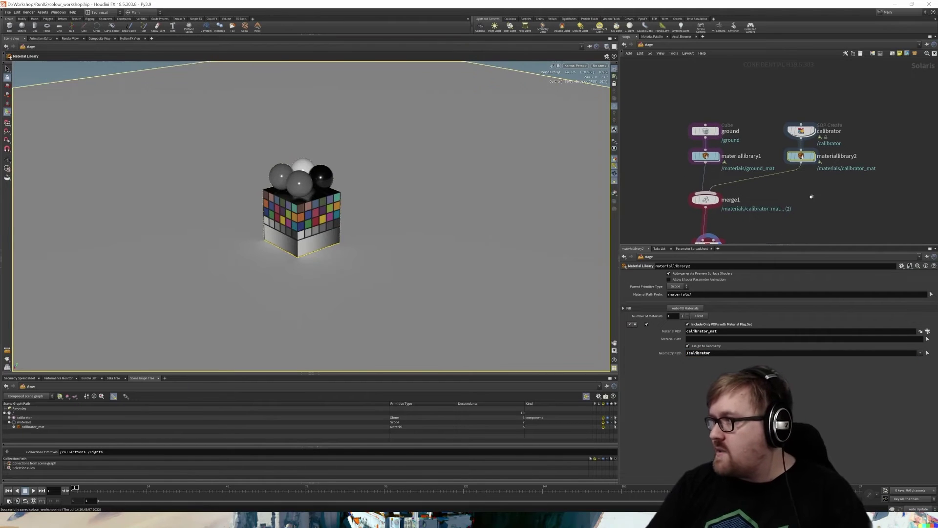
pyautogui.doubleClick(803, 157)
pyautogui.click(722, 111)
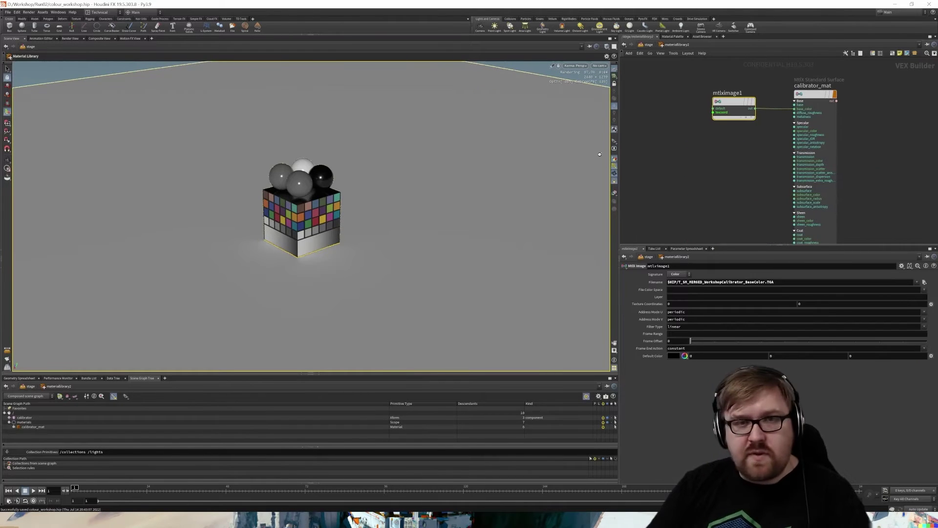
pyautogui.hotkey('ctrl', 'c')
pyautogui.hotkey('ctrl', 'v')
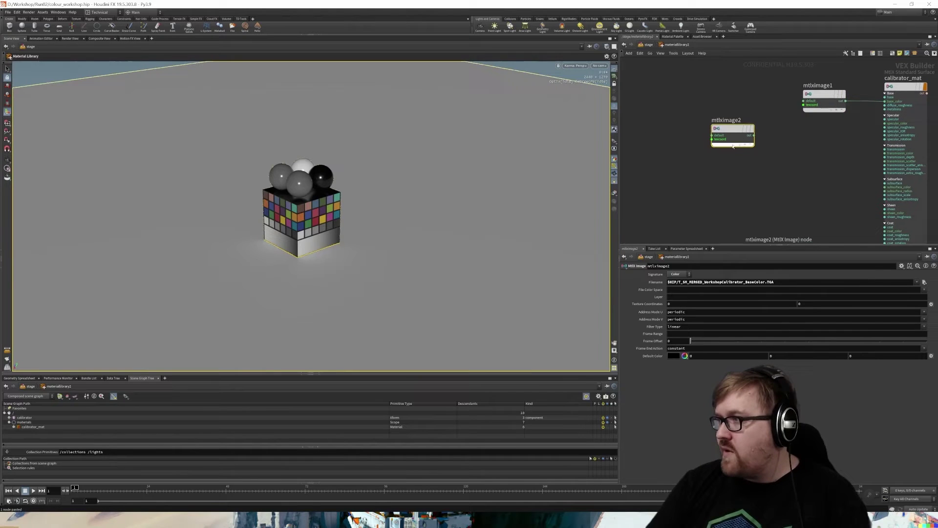
pyautogui.click(701, 130)
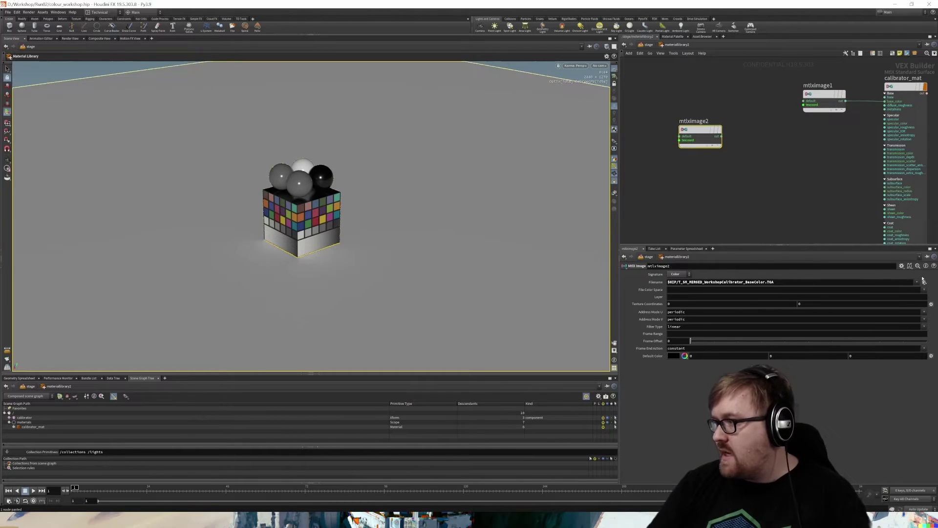
pyautogui.click(923, 280)
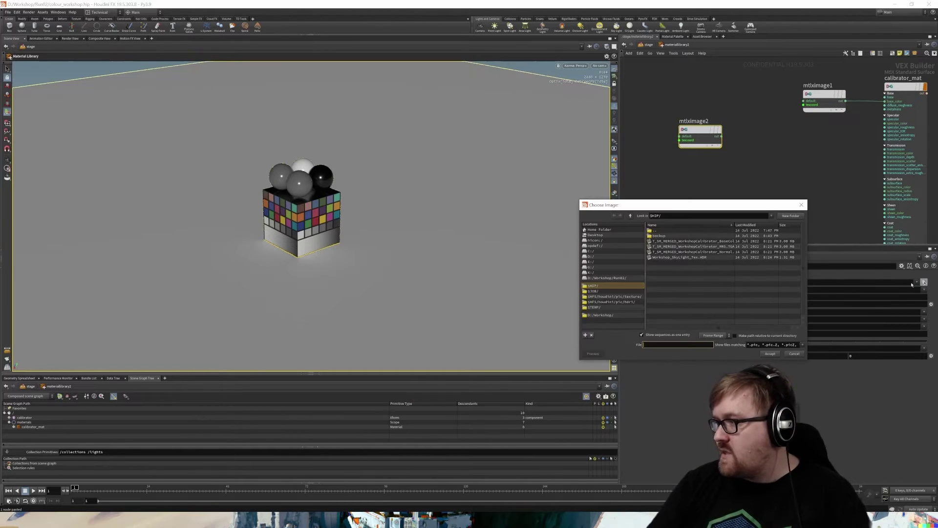
pyautogui.doubleClick(721, 246)
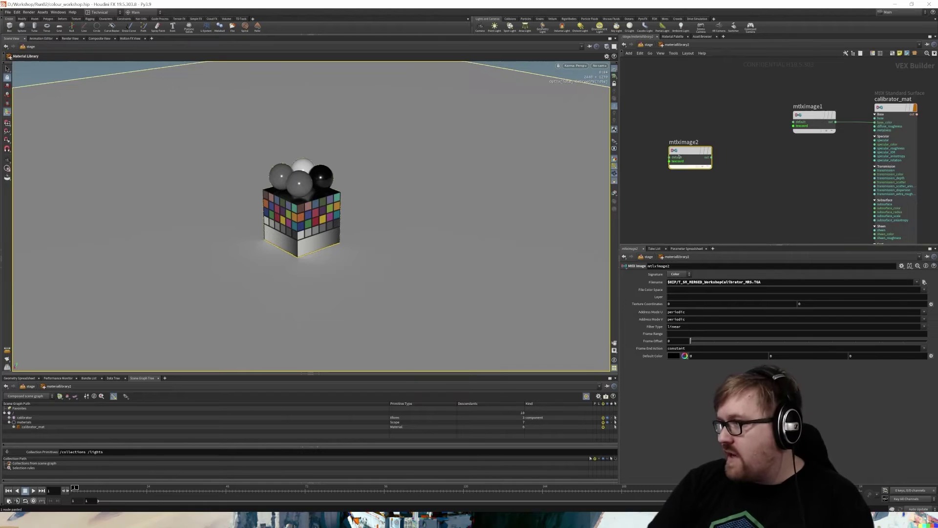
pyautogui.click(670, 326)
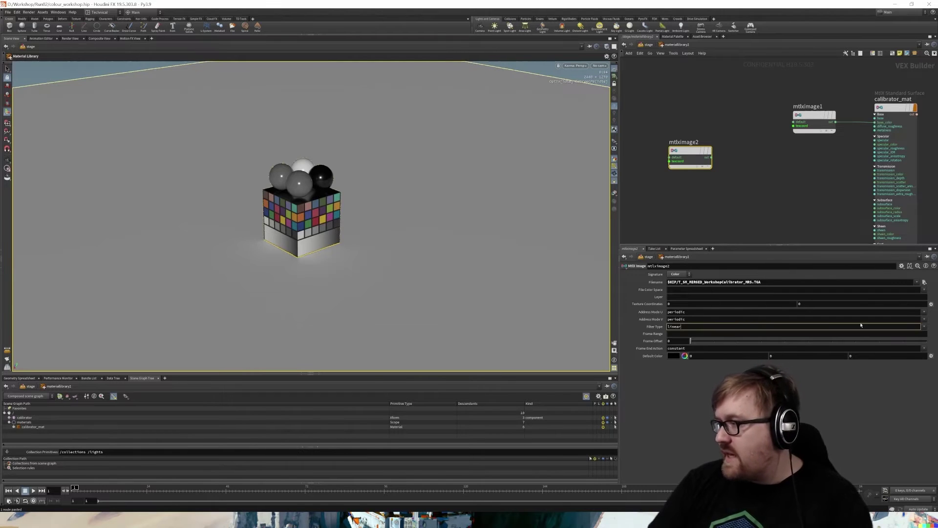
pyautogui.click(924, 327)
pyautogui.click(927, 339)
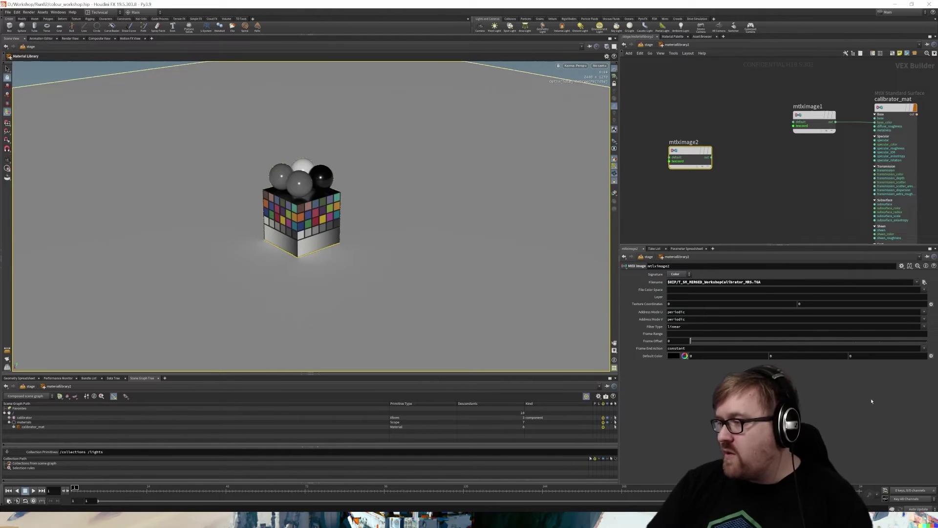
# Set the MRS image node's signature to Vector 3 and reposition both image nodes beside the shader.
pyautogui.moveTo(815, 110); pyautogui.dragTo(795, 117)
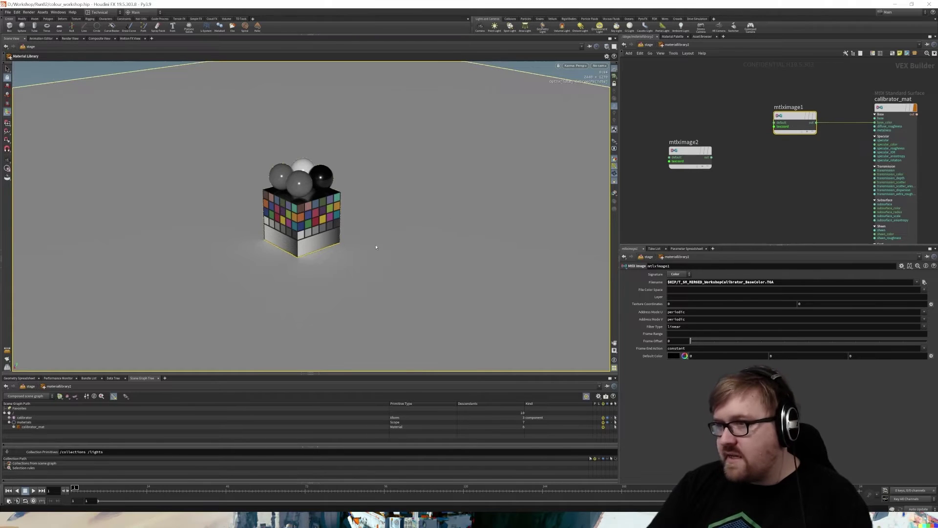
pyautogui.click(689, 168)
pyautogui.click(746, 282)
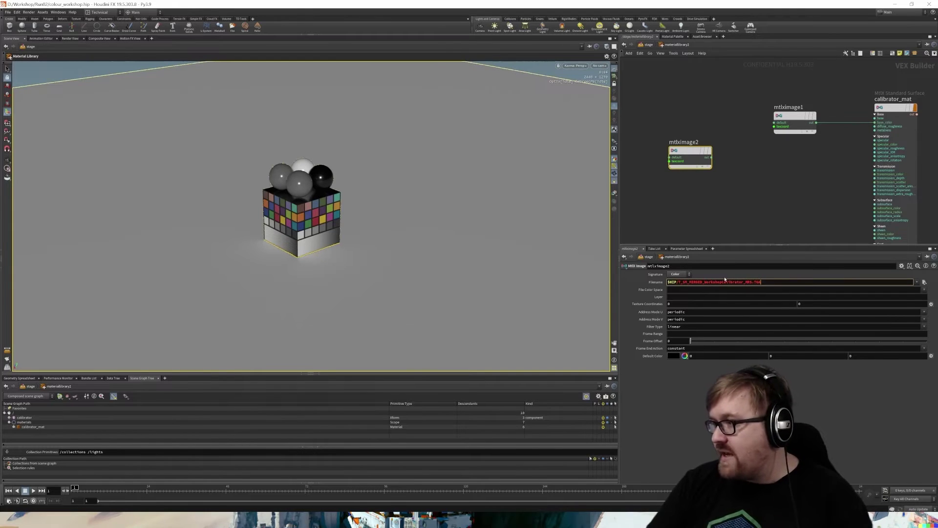
pyautogui.click(683, 276)
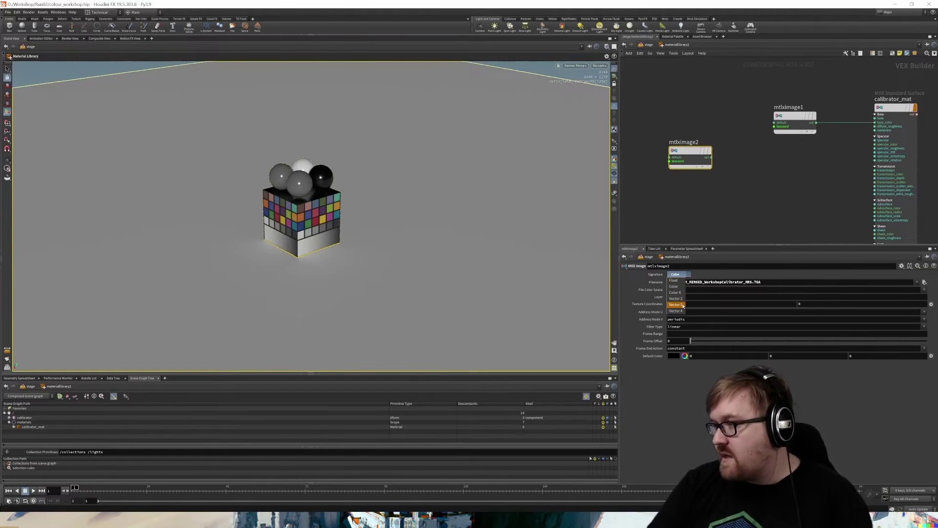
pyautogui.click(679, 304)
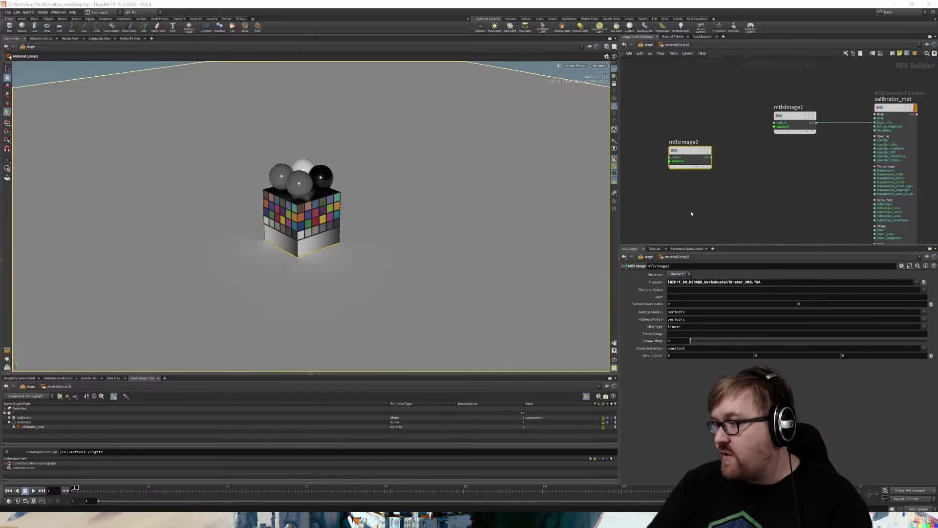
pyautogui.moveTo(690, 152); pyautogui.dragTo(707, 161)
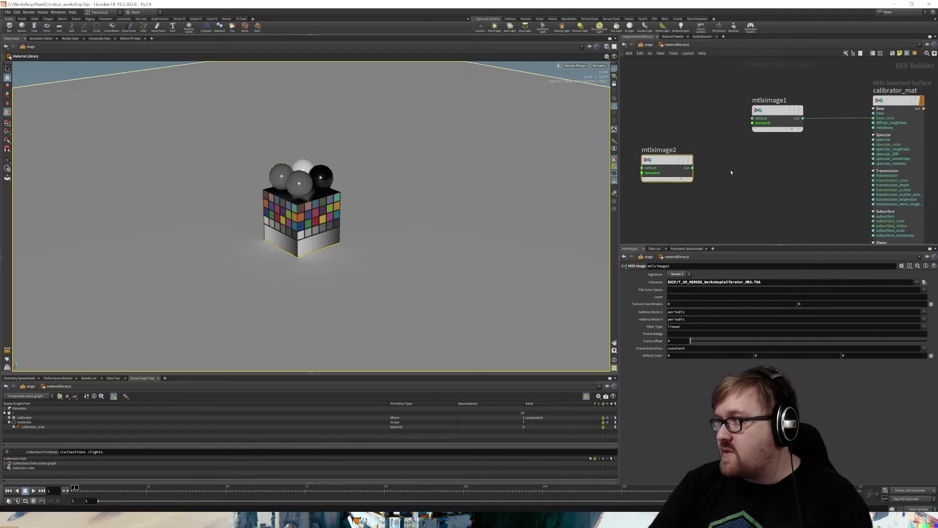
# Add an MtlX Separate Vector 3 node fed by the MRS image's output.
pyautogui.moveTo(698, 168); pyautogui.dragTo(729, 171)
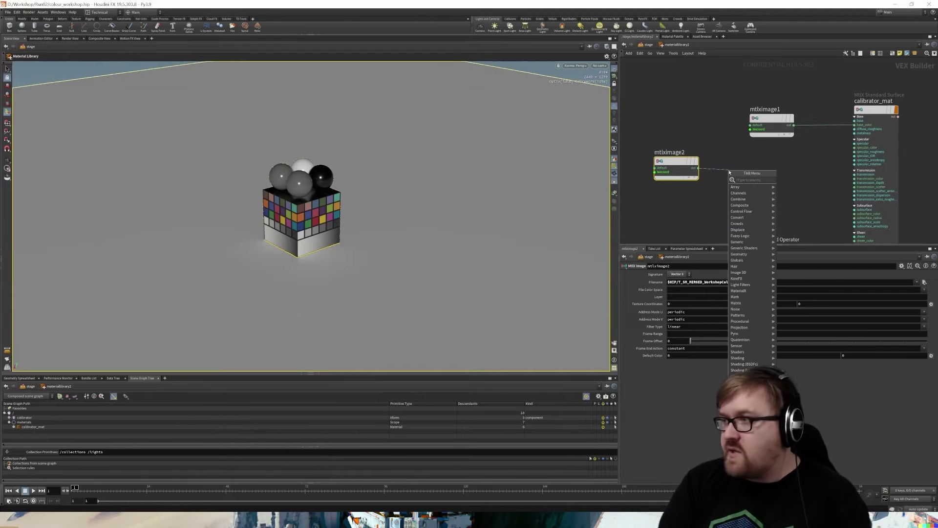
pyautogui.write('spl')
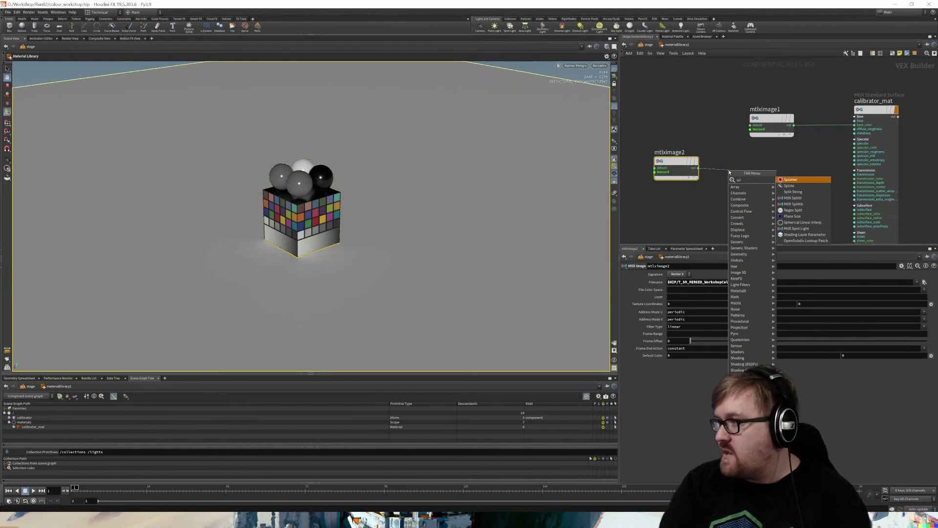
pyautogui.press('BackSpace')
pyautogui.press('BackSpace')
pyautogui.press('BackSpace')
pyautogui.write('float')
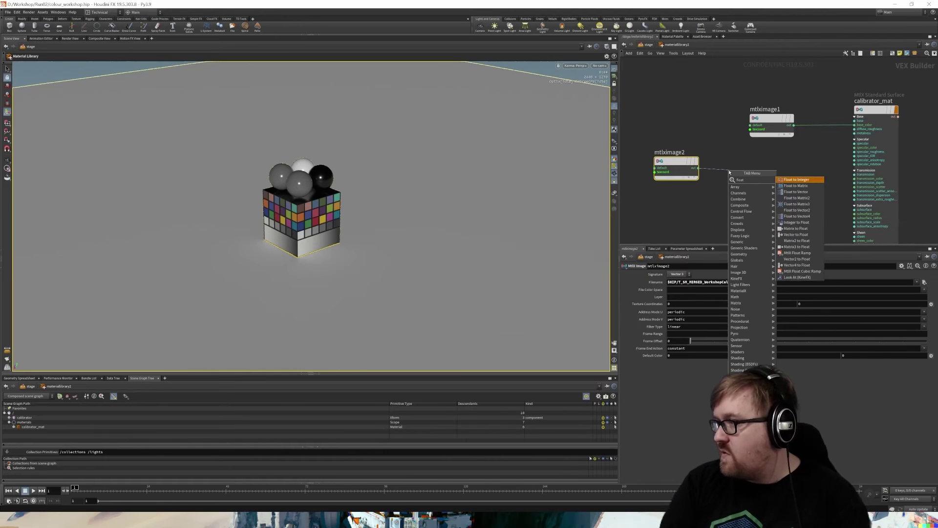
pyautogui.press('BackSpace')
pyautogui.press('BackSpace')
pyautogui.press('BackSpace')
pyautogui.press('BackSpace')
pyautogui.press('BackSpace')
pyautogui.write('vect')
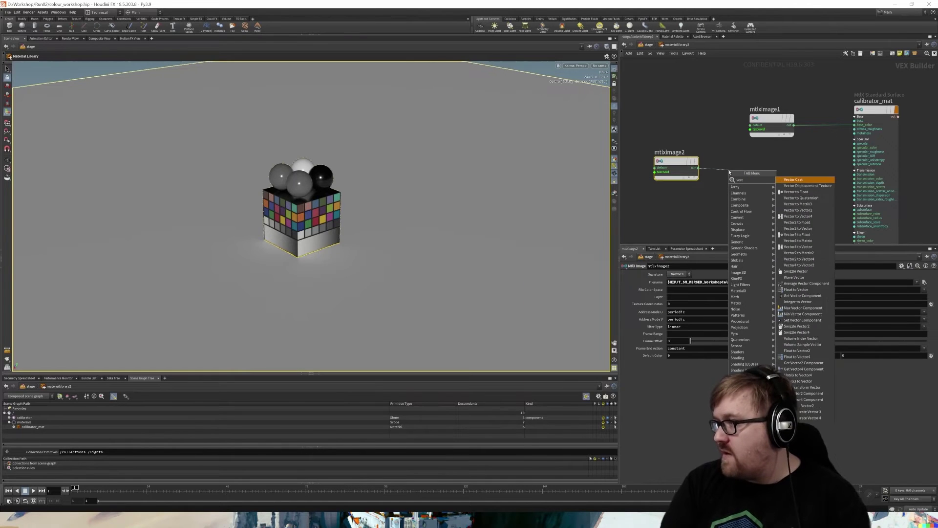
pyautogui.write('or to flo')
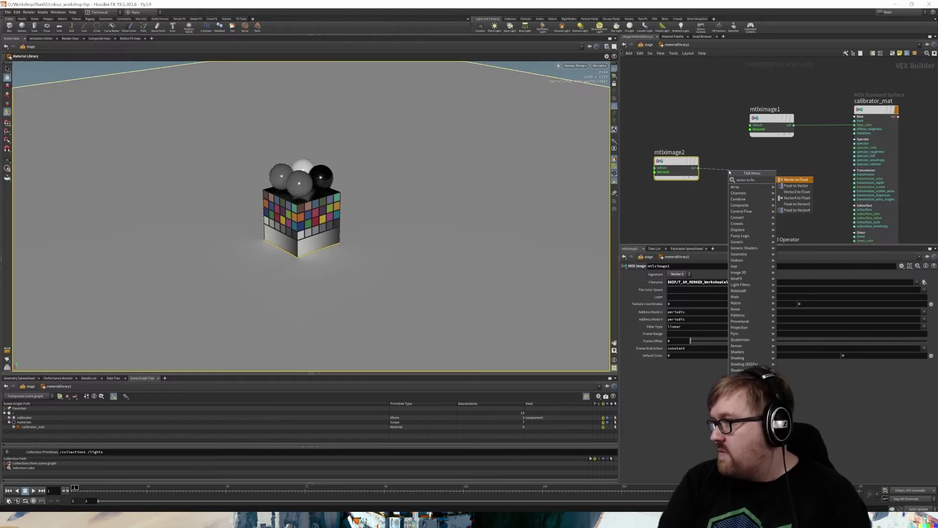
pyautogui.press('BackSpace')
pyautogui.press('BackSpace')
pyautogui.press('BackSpace')
pyautogui.write('mtl')
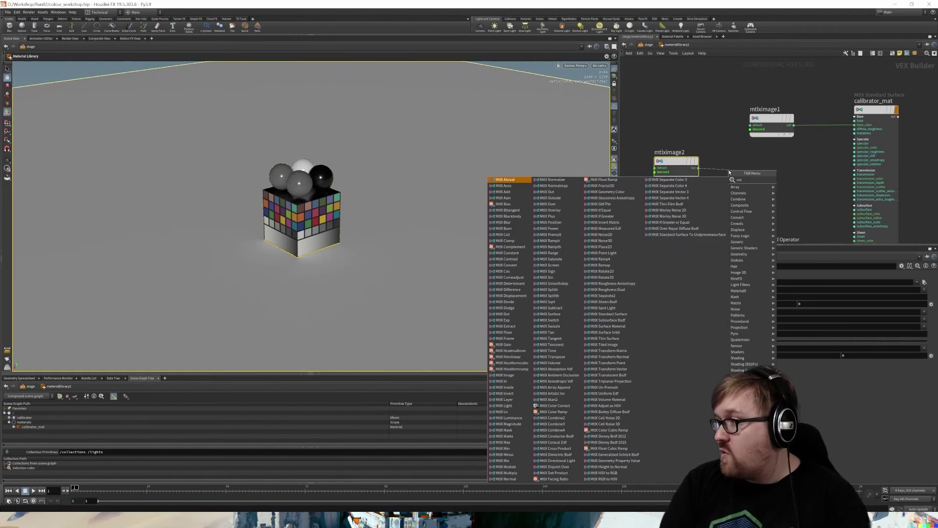
pyautogui.write('x vec')
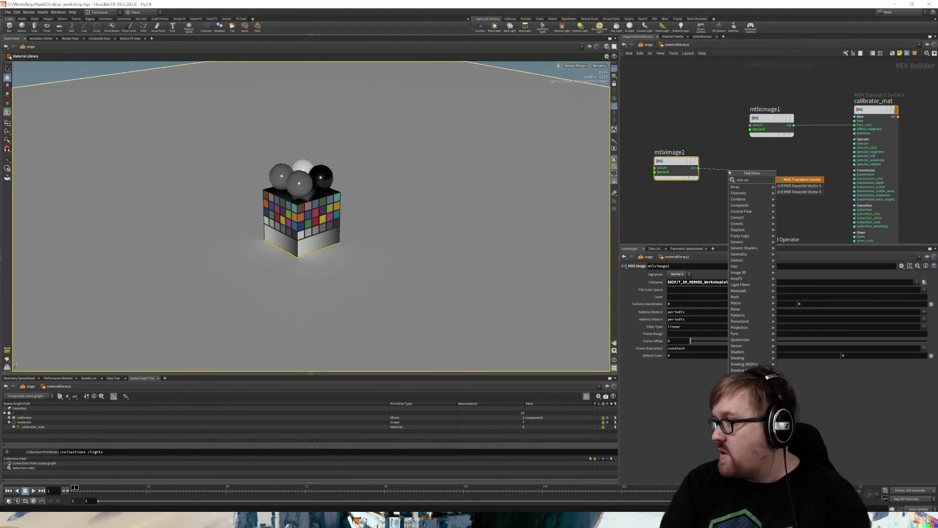
pyautogui.press('Down')
pyautogui.press('Return')
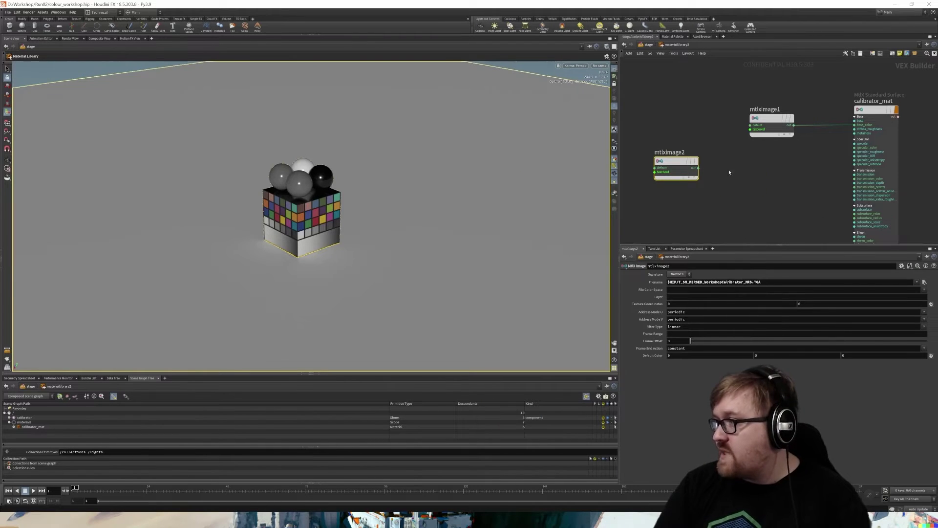
pyautogui.click(747, 168)
# Connect the separate node's first output to calibrator_mat's metalness and its second output to specular_roughness.
pyautogui.moveTo(805, 186); pyautogui.dragTo(735, 210, button='middle')
pyautogui.click(699, 192)
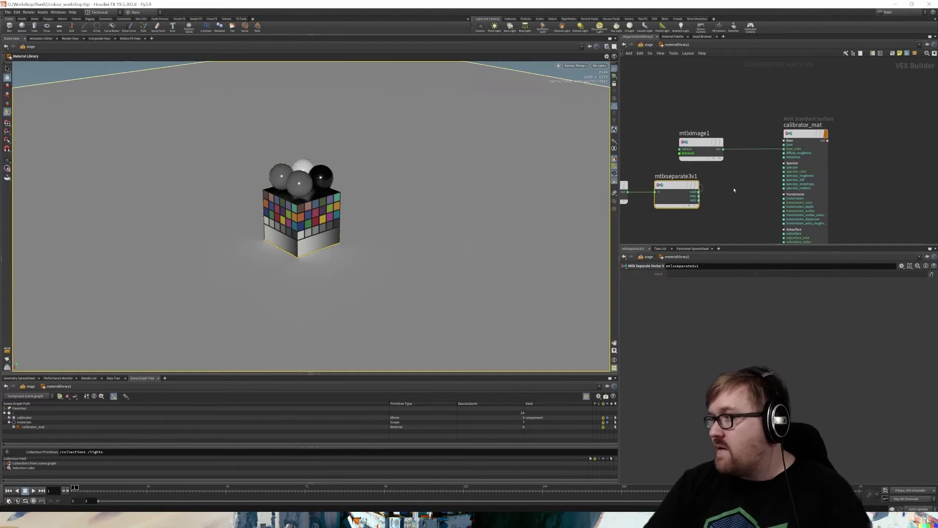
pyautogui.click(796, 157)
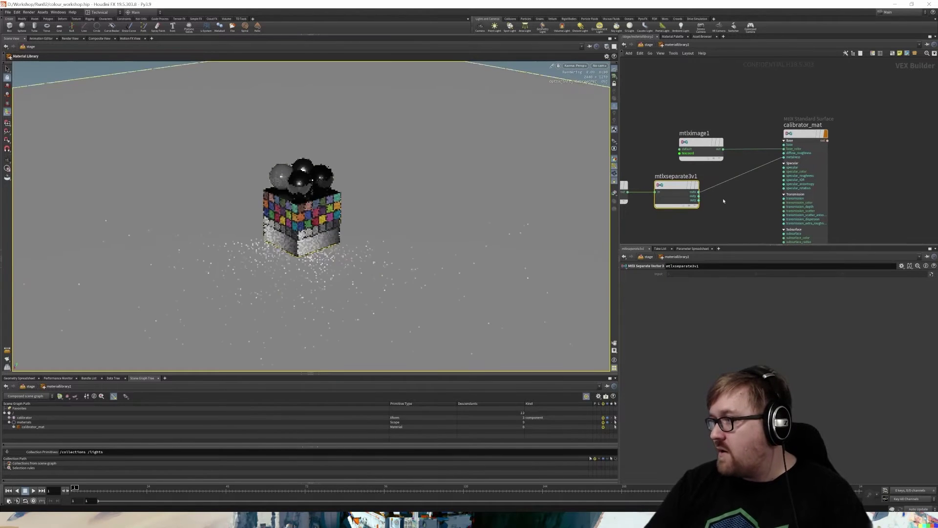
pyautogui.click(699, 188)
pyautogui.click(786, 168)
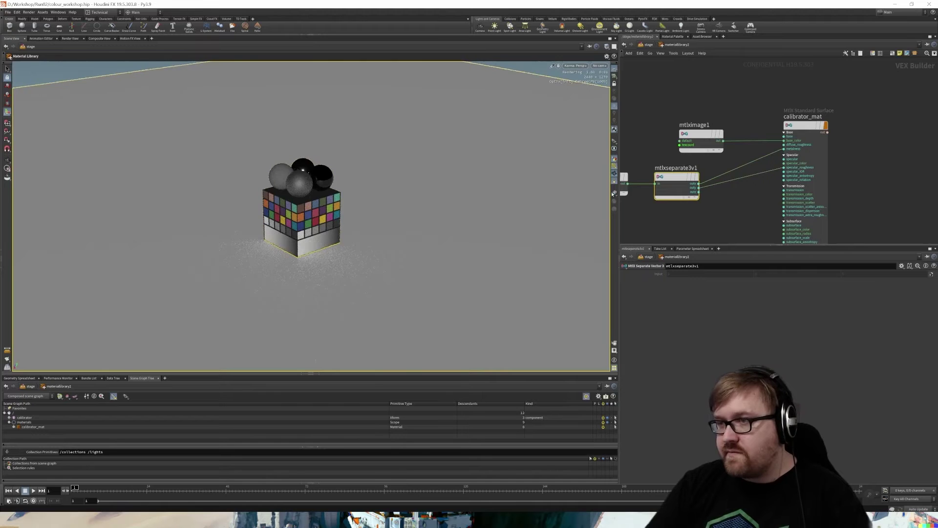
pyautogui.press('Escape')
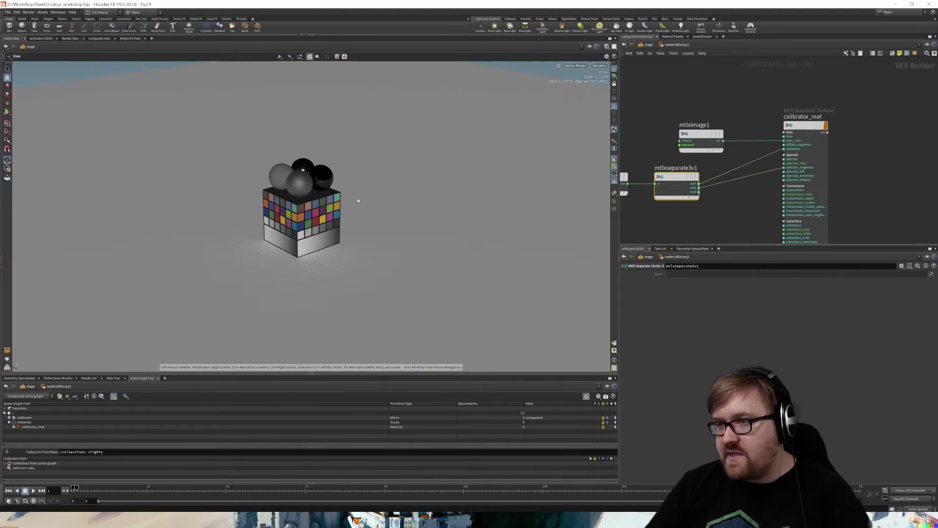
pyautogui.press('Return')
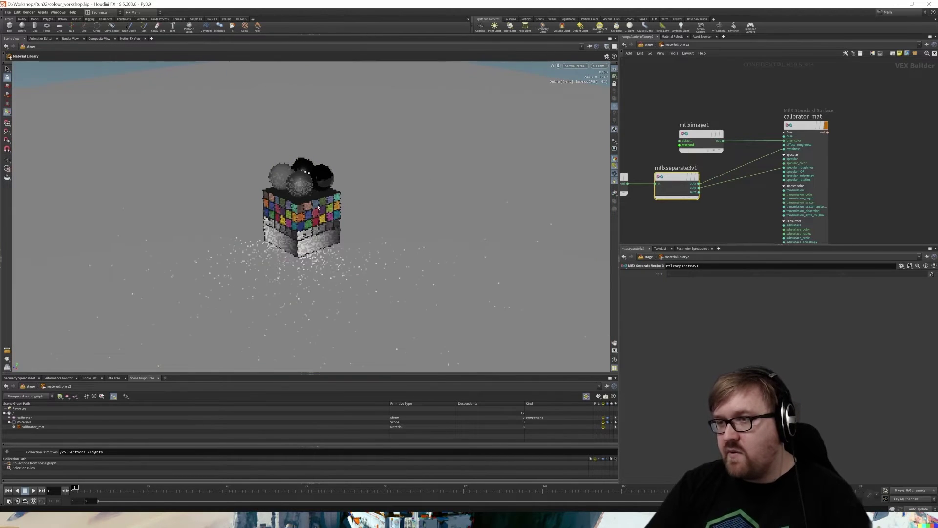
pyautogui.press('Escape')
pyautogui.moveTo(307, 196); pyautogui.dragTo(399, 196)
pyautogui.press('Return')
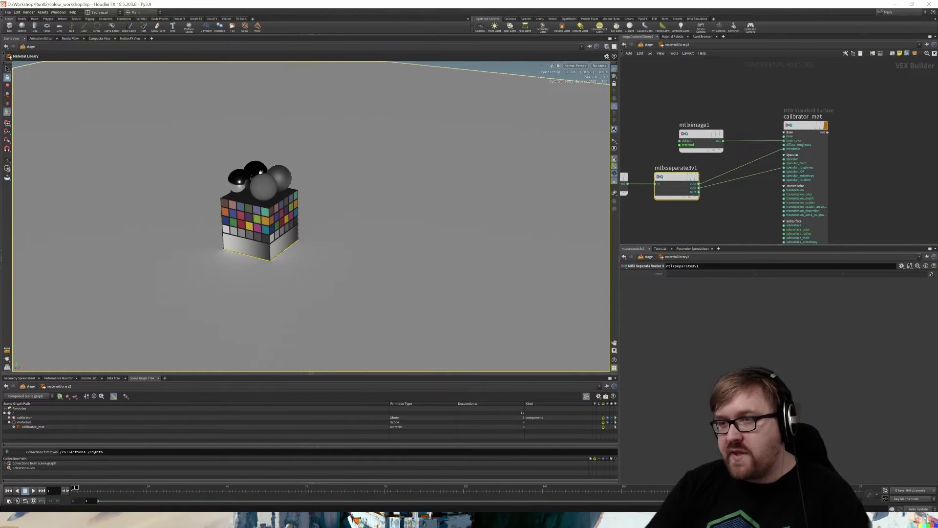
# Return to the stage and add a dome light with $HIP/Workshop_SkyLight_Tex.HDR as its texture.
pyautogui.press('u')
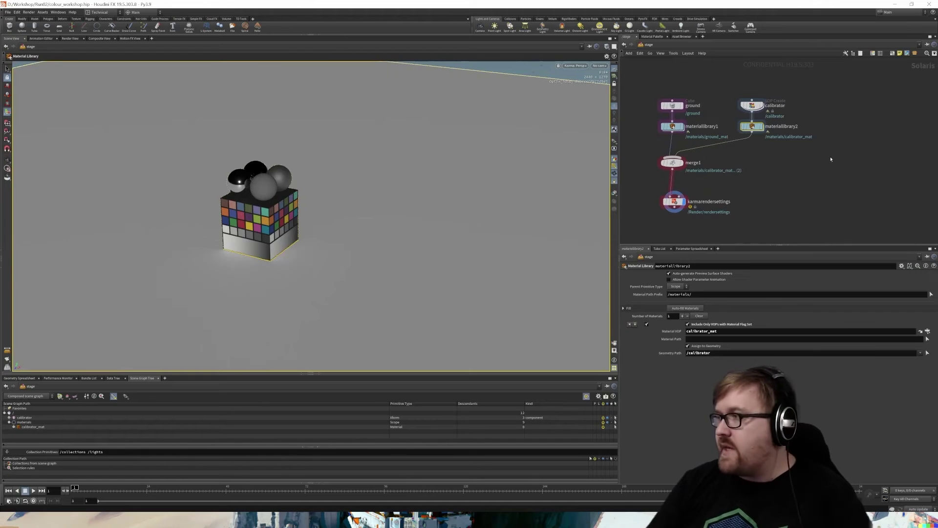
pyautogui.press('Tab')
pyautogui.write('dome')
pyautogui.press('Return')
pyautogui.click(836, 116)
pyautogui.click(655, 305)
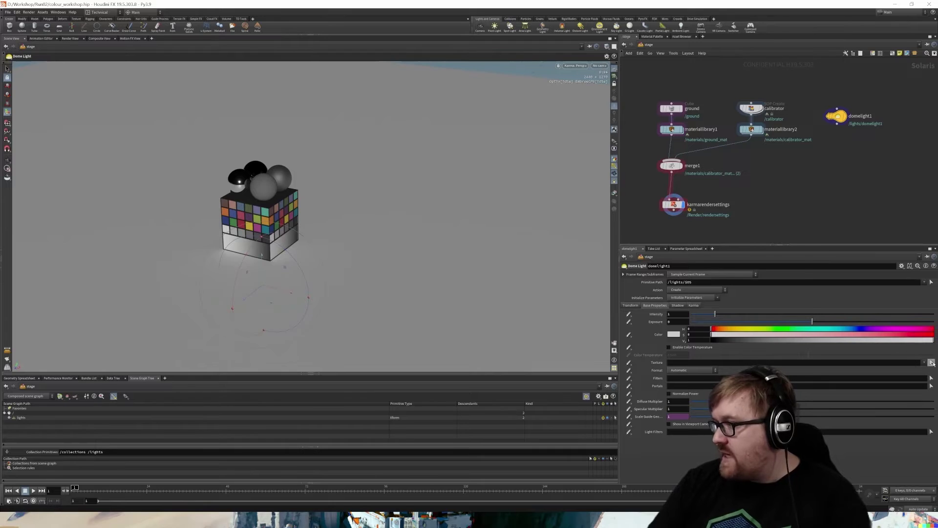
pyautogui.click(931, 363)
pyautogui.doubleClick(678, 257)
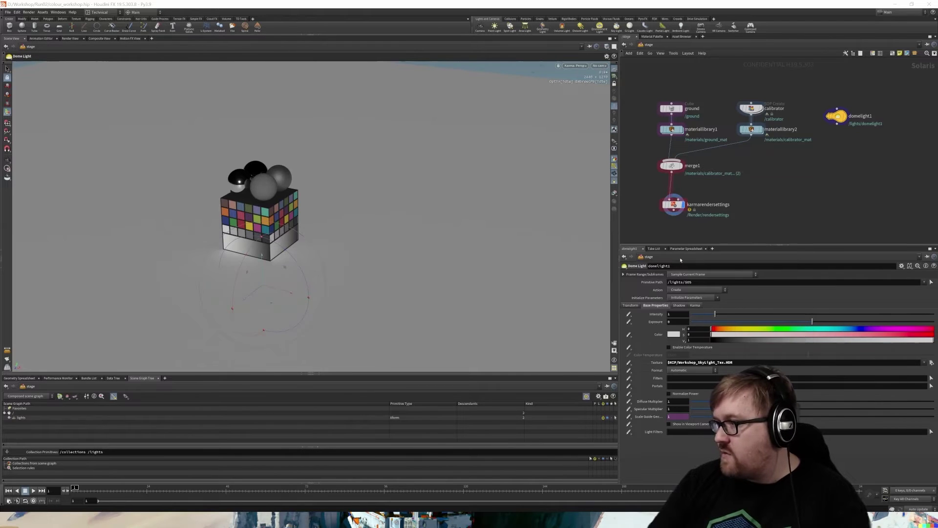
# Connect the dome light to merge1 and check its lighting on the calibrator.
pyautogui.moveTo(836, 125); pyautogui.dragTo(708, 169)
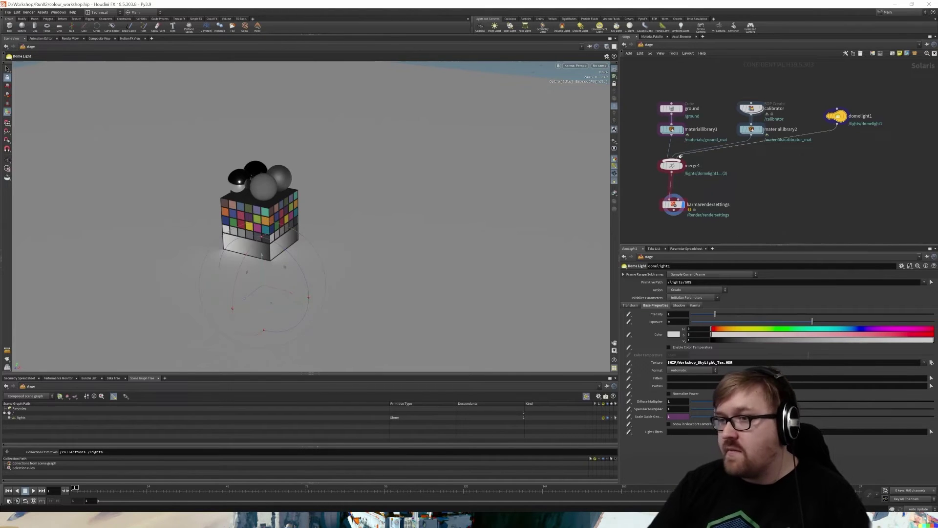
pyautogui.press('Escape')
pyautogui.moveTo(527, 191); pyautogui.dragTo(282, 161)
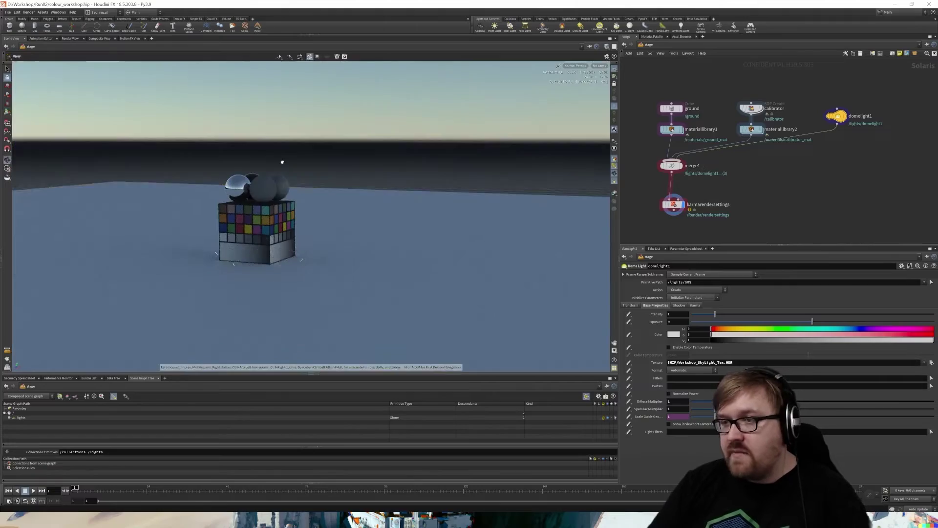
# Switch to Unreal and examine the sky reflection on the calibrator's chrome ball from several angles.
pyautogui.moveTo(382, 192)
pyautogui.mouseDown()
pyautogui.moveTo(291, 255)
pyautogui.moveTo(371, 203)
pyautogui.mouseUp()
pyautogui.press('Return')
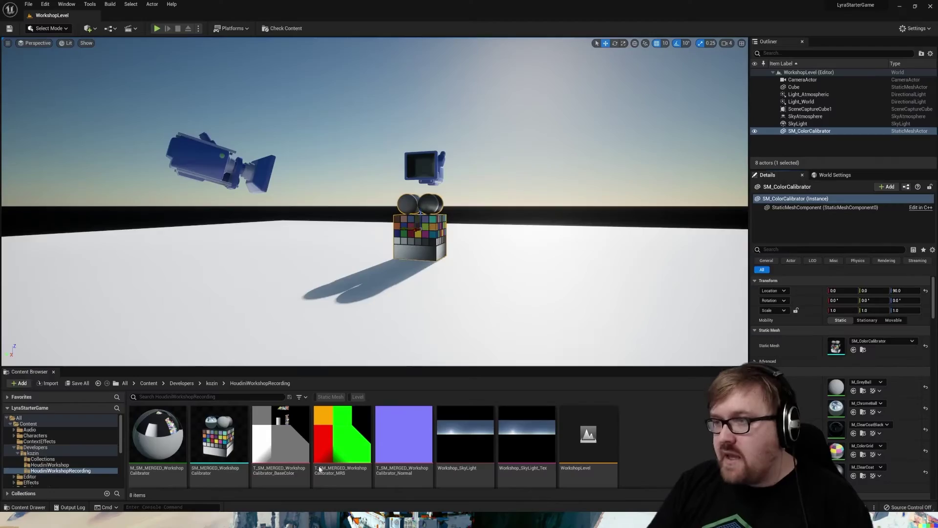
pyautogui.hotkey('alt', 'Tab')
pyautogui.moveTo(374, 201); pyautogui.dragTo(449, 184, button='right')
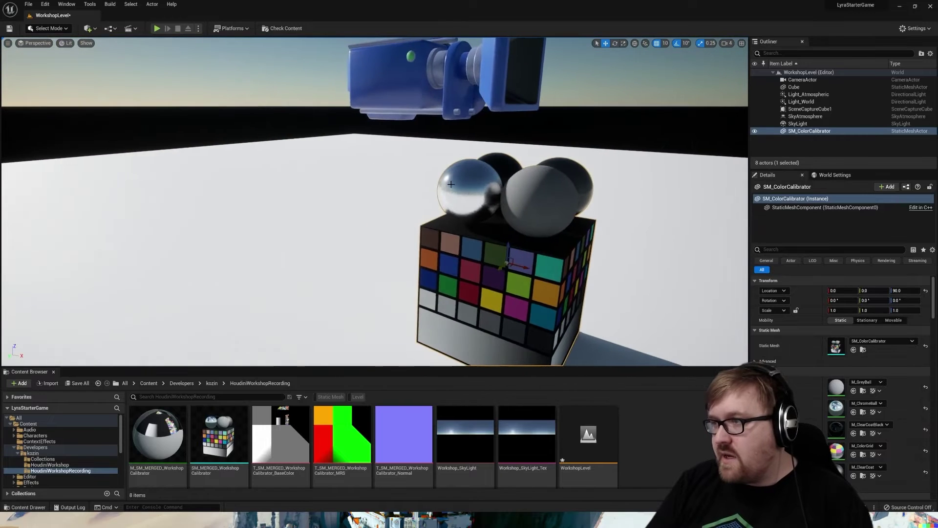
pyautogui.scroll(-10, 460, 199)
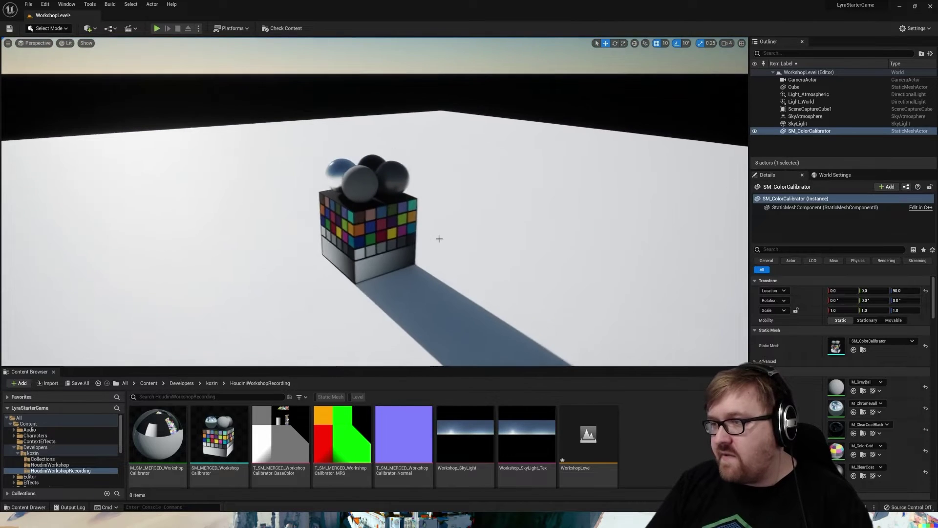
pyautogui.moveTo(361, 190); pyautogui.dragTo(358, 190, button='right')
# Return to Houdini and examine the dome light's reflection direction on the calibrator's chrome ball from several angles.
pyautogui.hotkey('alt', 'Tab')
pyautogui.press('Escape')
pyautogui.moveTo(383, 246); pyautogui.dragTo(343, 218)
pyautogui.press('Return')
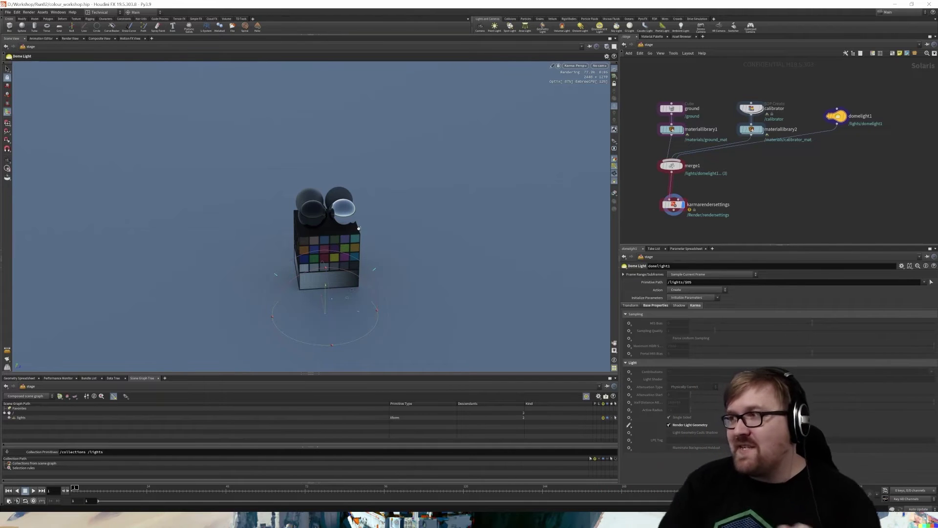
pyautogui.moveTo(359, 228); pyautogui.dragTo(27, 359)
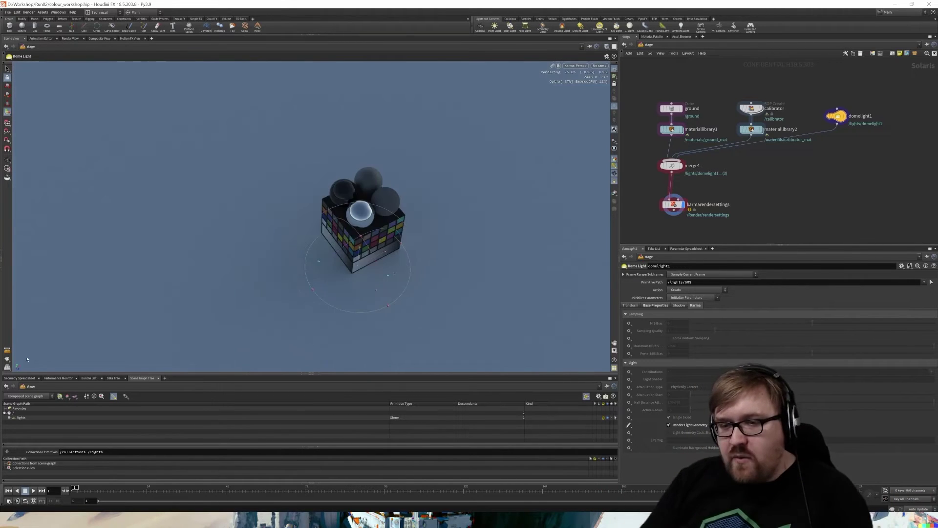
pyautogui.press('Escape')
pyautogui.moveTo(381, 235); pyautogui.dragTo(398, 231)
pyautogui.scroll(3, 401, 232)
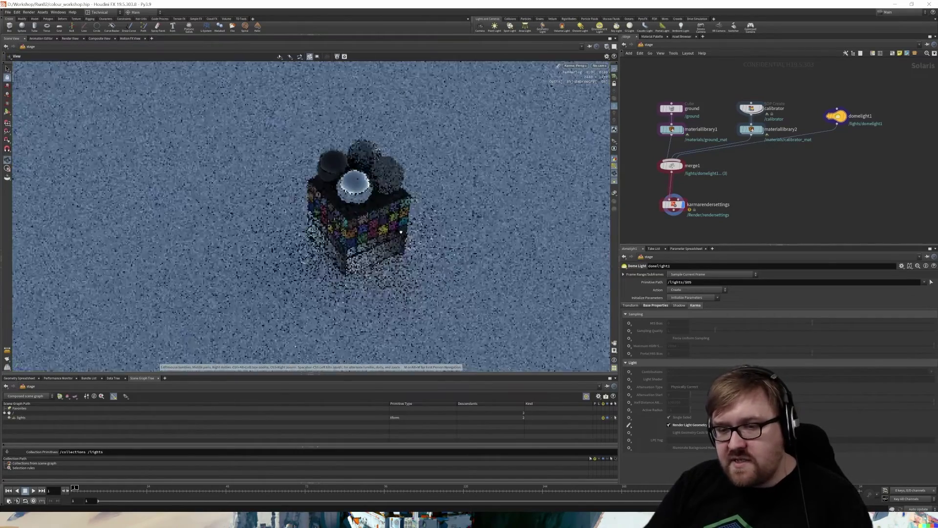
pyautogui.press('Return')
pyautogui.press('Escape')
pyautogui.moveTo(228, 264)
pyautogui.mouseDown()
pyautogui.moveTo(236, 215)
pyautogui.moveTo(223, 252)
pyautogui.mouseUp()
pyautogui.press('Return')
# Switch to Unreal and check the sky's orientation around the calibrator from above and from the front.
pyautogui.click(279, 481)
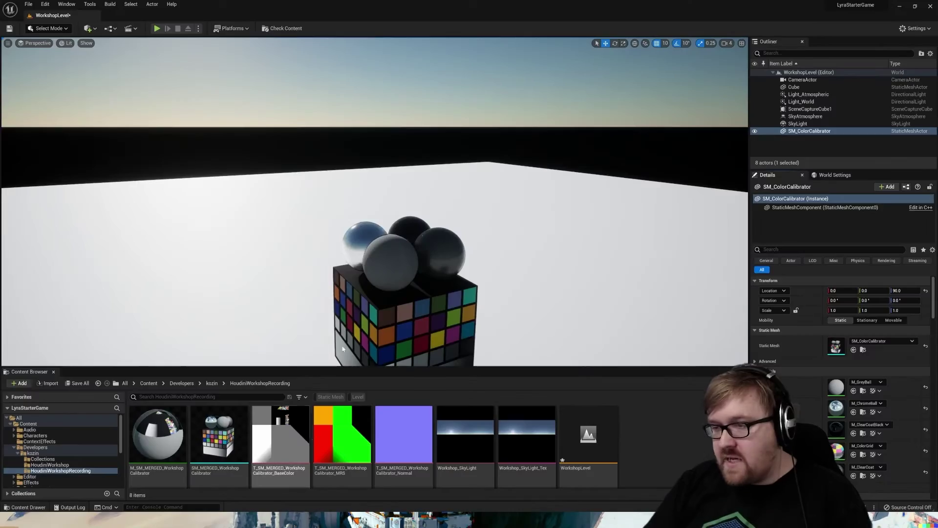
pyautogui.moveTo(337, 271); pyautogui.dragTo(333, 276, button='right')
pyautogui.moveTo(69, 334); pyautogui.dragTo(69, 334, button='right')
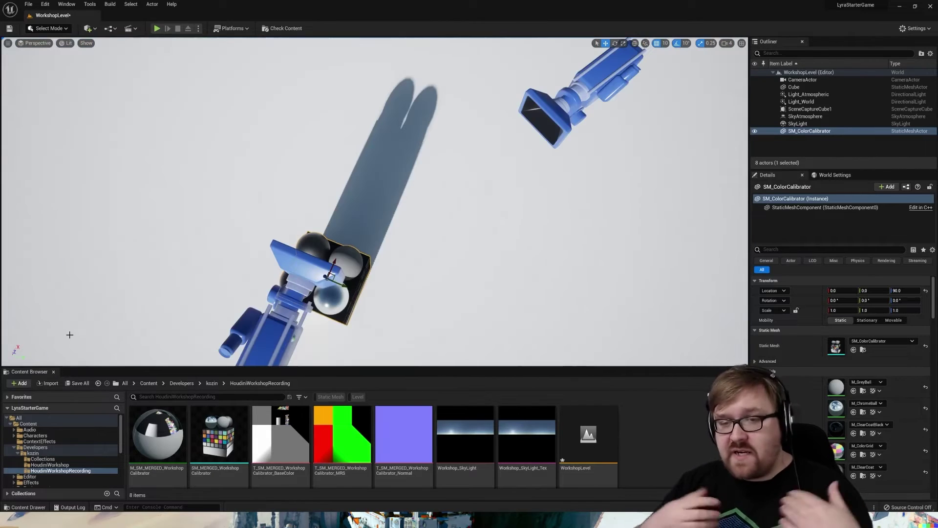
pyautogui.moveTo(70, 334); pyautogui.dragTo(70, 334, button='right')
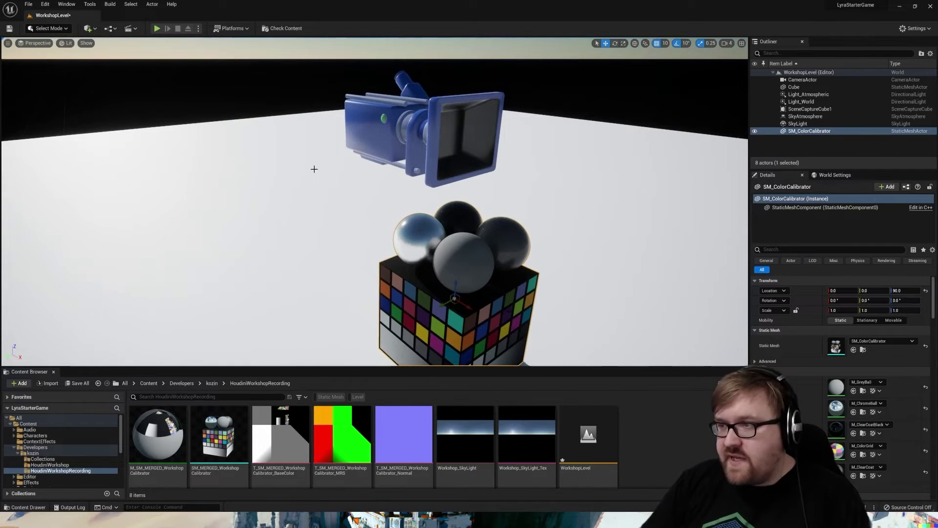
pyautogui.moveTo(397, 207); pyautogui.dragTo(383, 242, button='right')
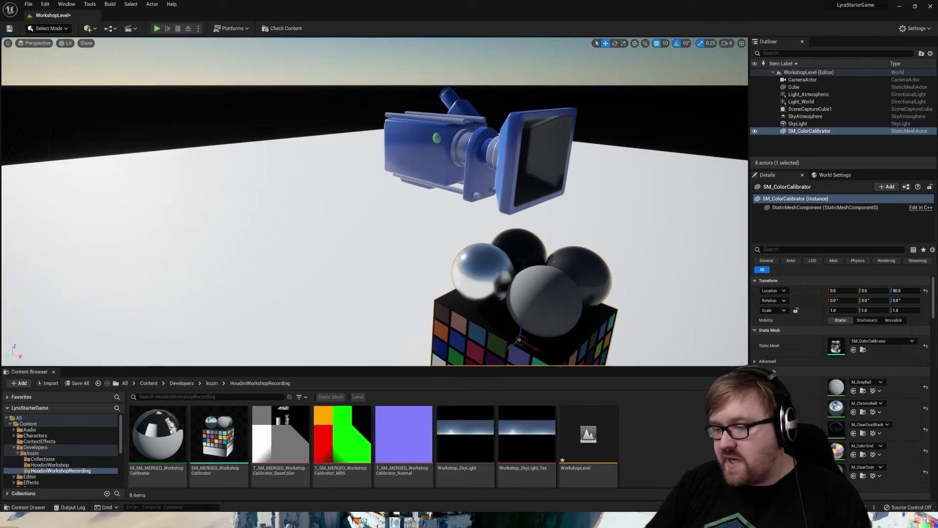
# Back in Houdini, set domelight1's Y rotation to 180 and check the sky direction against the calibrator.
pyautogui.click(342, 521)
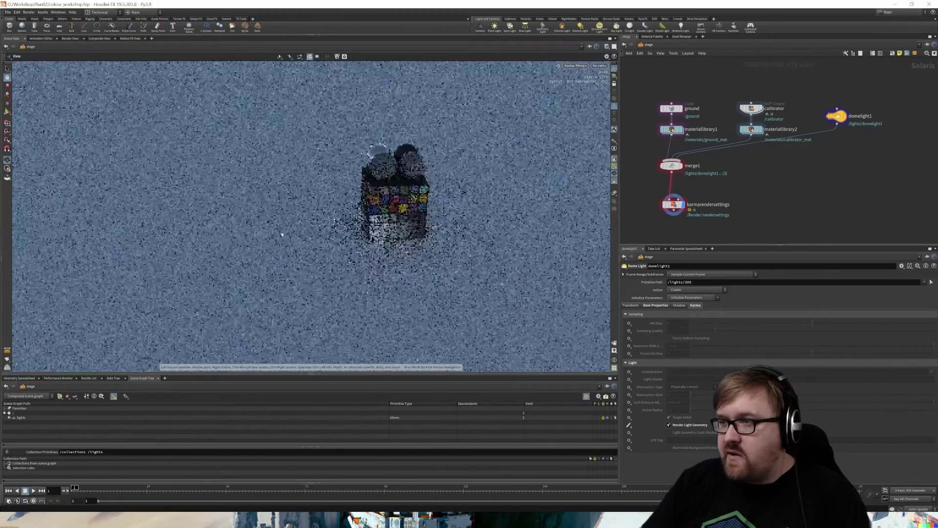
pyautogui.moveTo(294, 224); pyautogui.dragTo(339, 188)
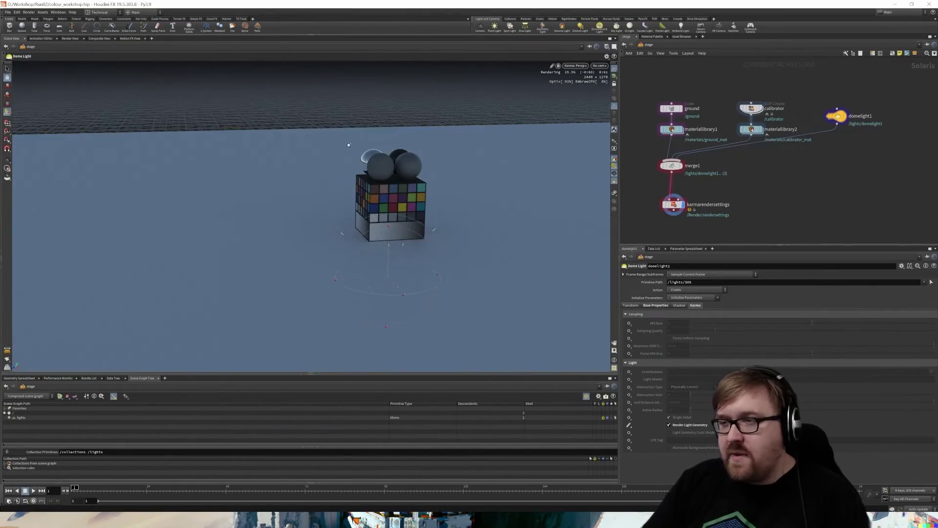
pyautogui.scroll(3, 331, 173)
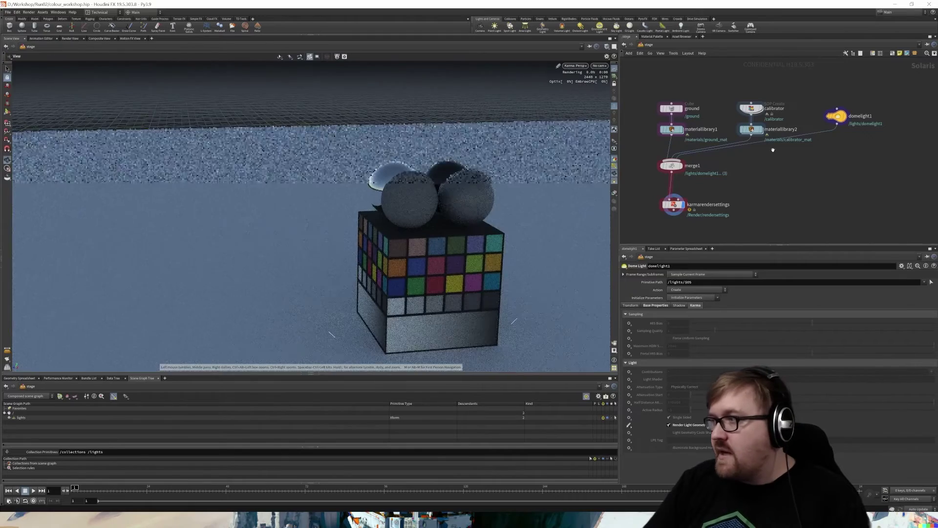
pyautogui.click(829, 115)
pyautogui.click(751, 108)
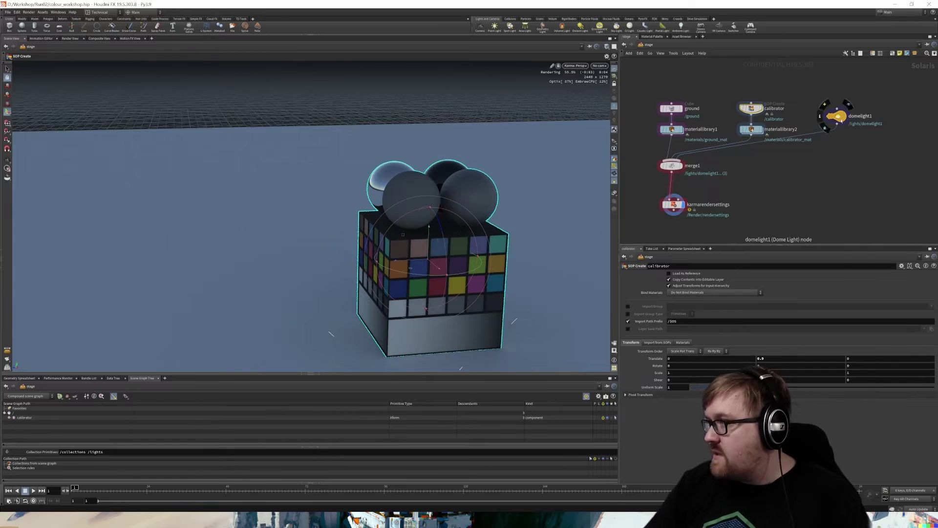
pyautogui.click(836, 116)
pyautogui.click(771, 337)
pyautogui.write('180')
pyautogui.press('Return')
pyautogui.click(456, 252)
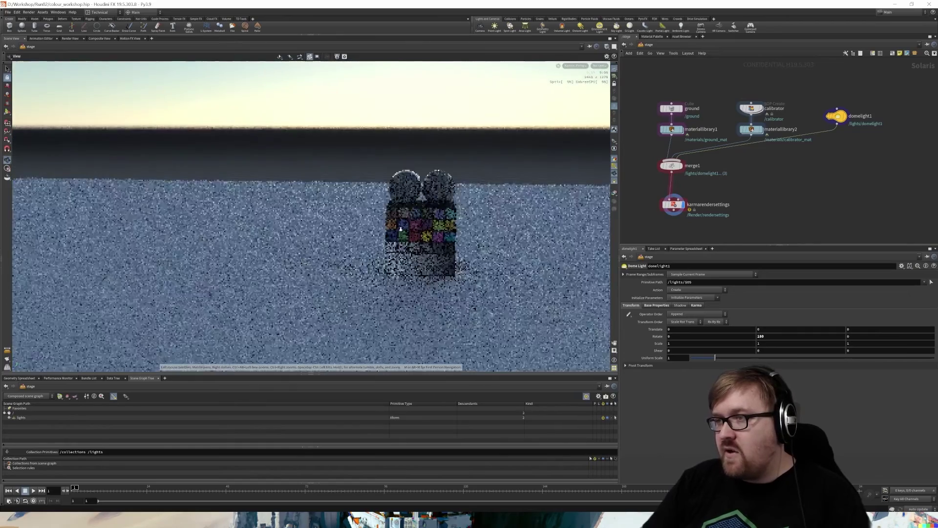
pyautogui.press('Return')
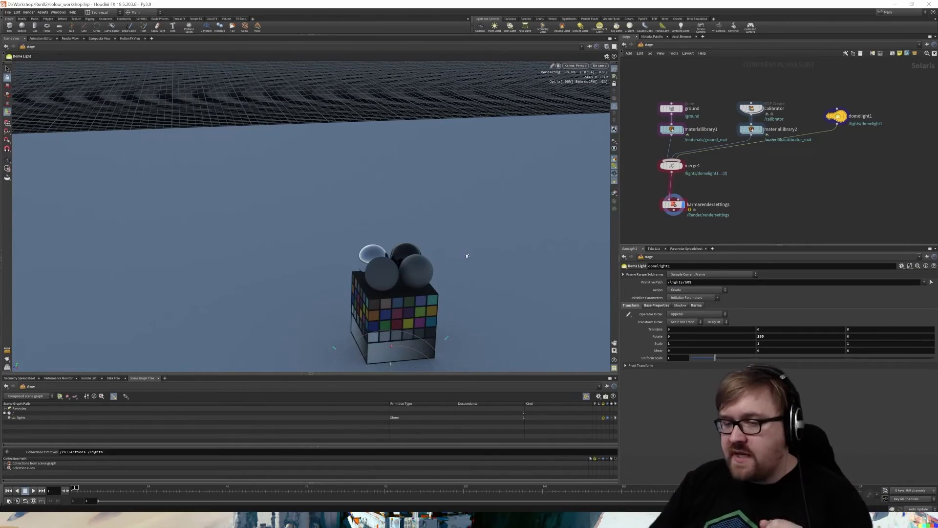
# Lay out the stage network, add a camera node connected to merge1, and view the camera in the scene.
pyautogui.moveTo(800, 203); pyautogui.dragTo(762, 201, button='middle')
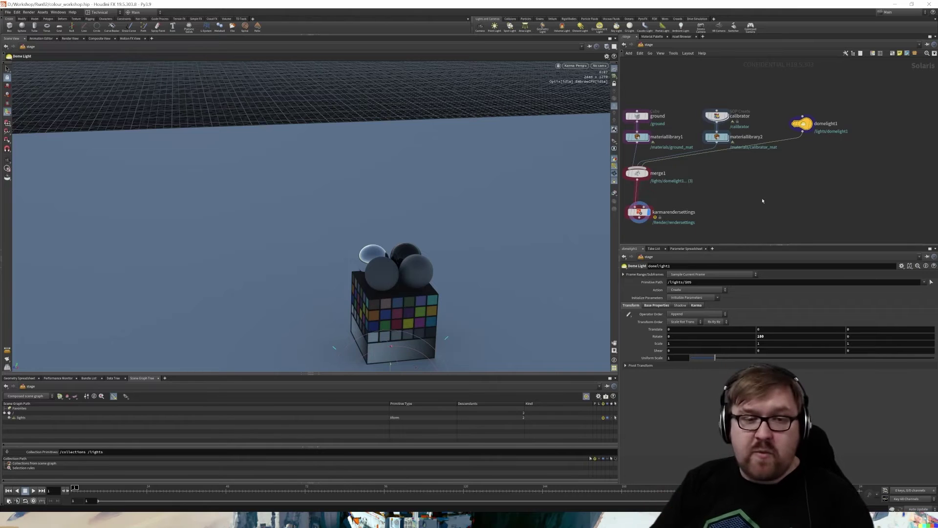
pyautogui.press('l')
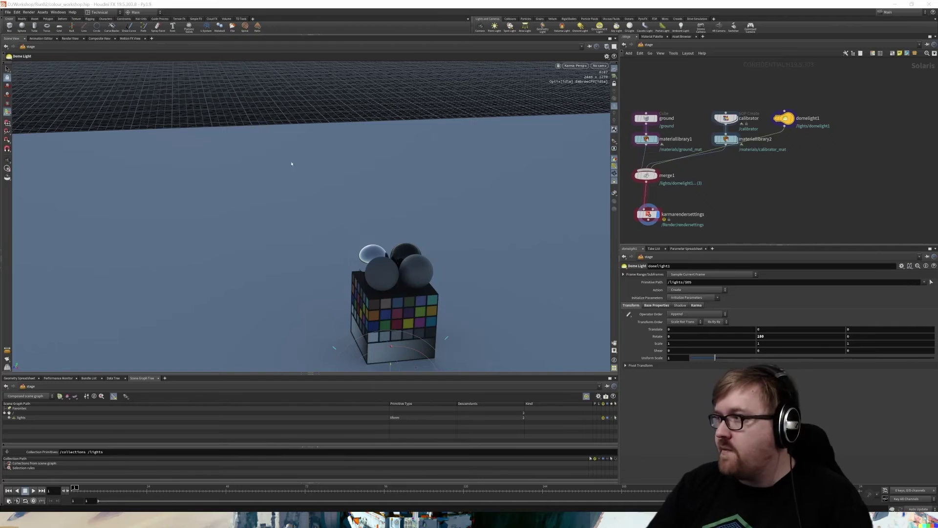
pyautogui.moveTo(821, 171); pyautogui.dragTo(821, 156, button='middle')
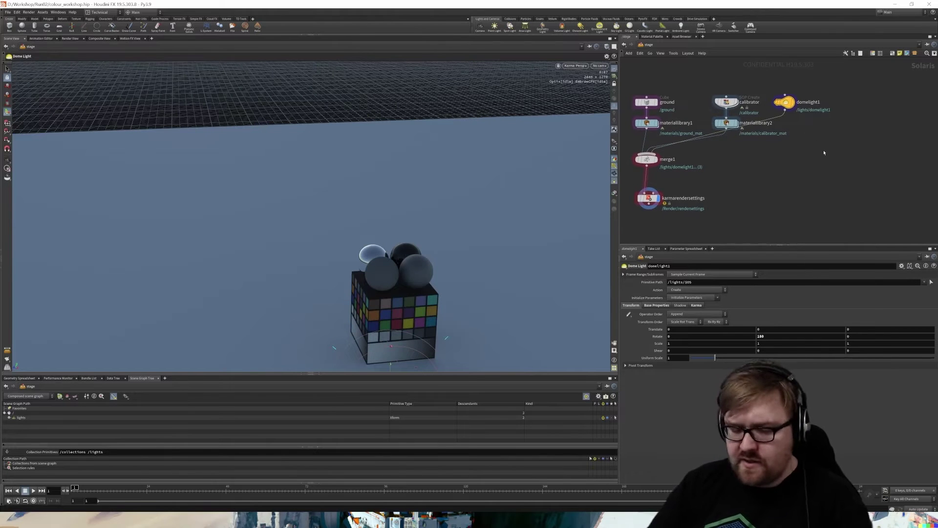
pyautogui.press('Tab')
pyautogui.write('cam')
pyautogui.press('Return')
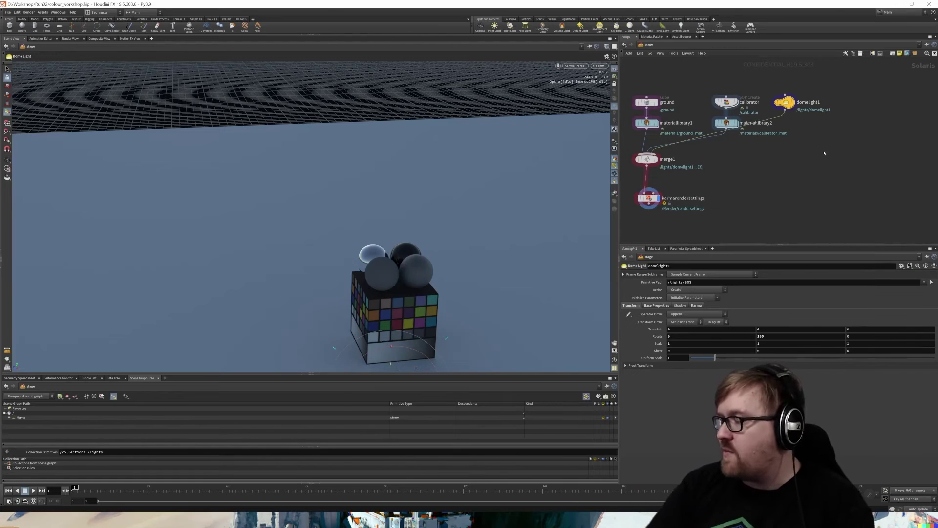
pyautogui.click(825, 135)
pyautogui.click(825, 145)
pyautogui.click(646, 152)
pyautogui.click(647, 198)
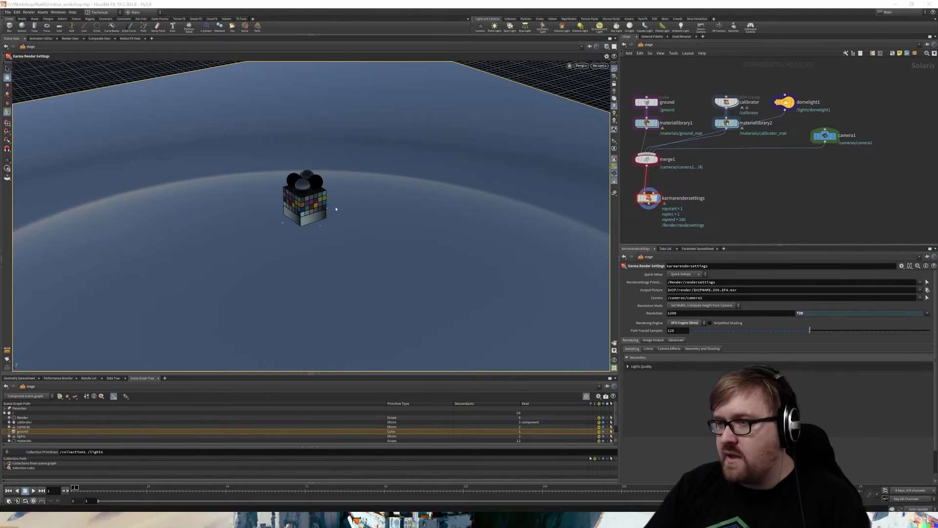
pyautogui.press('Escape')
pyautogui.moveTo(347, 218); pyautogui.dragTo(372, 226)
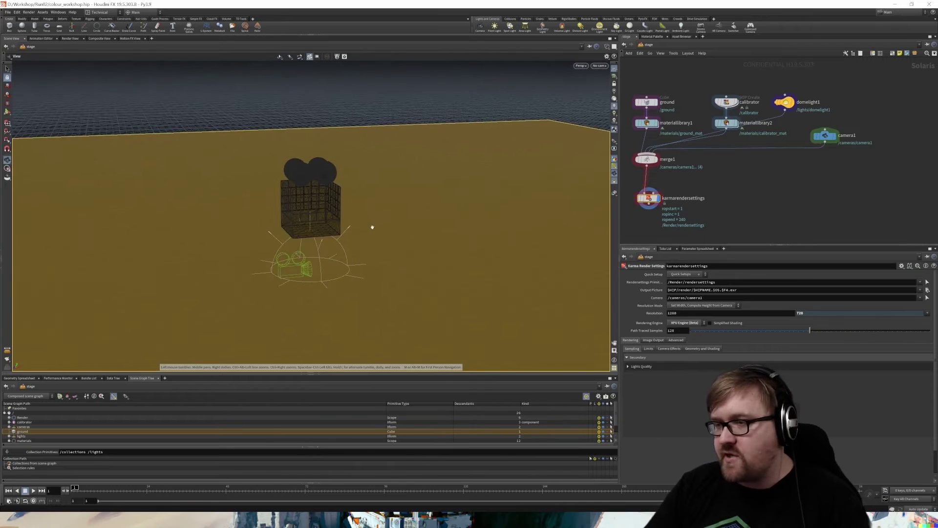
# Open camera1's parameter interface for editing and add a folder above its existing parameters.
pyautogui.click(825, 136)
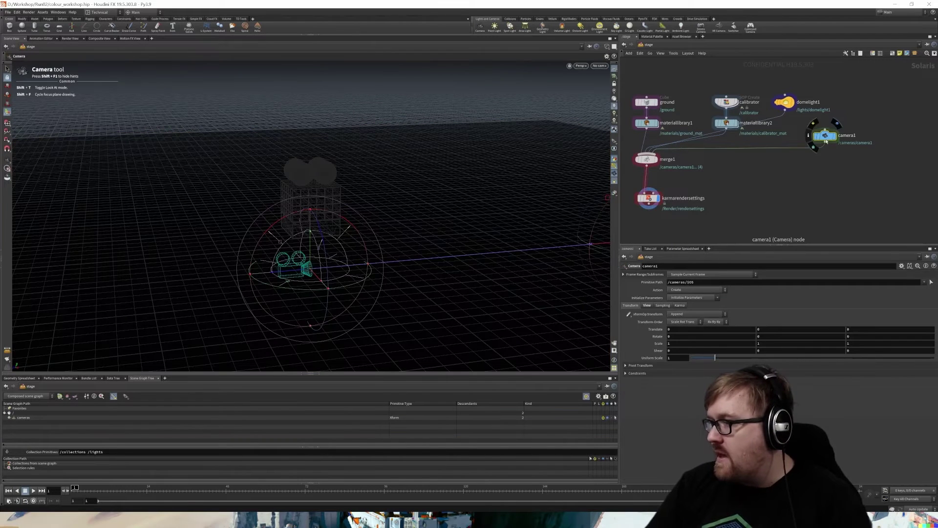
pyautogui.click(902, 266)
pyautogui.click(892, 275)
pyautogui.moveTo(733, 161); pyautogui.dragTo(293, 168)
pyautogui.moveTo(176, 273); pyautogui.dragTo(306, 205)
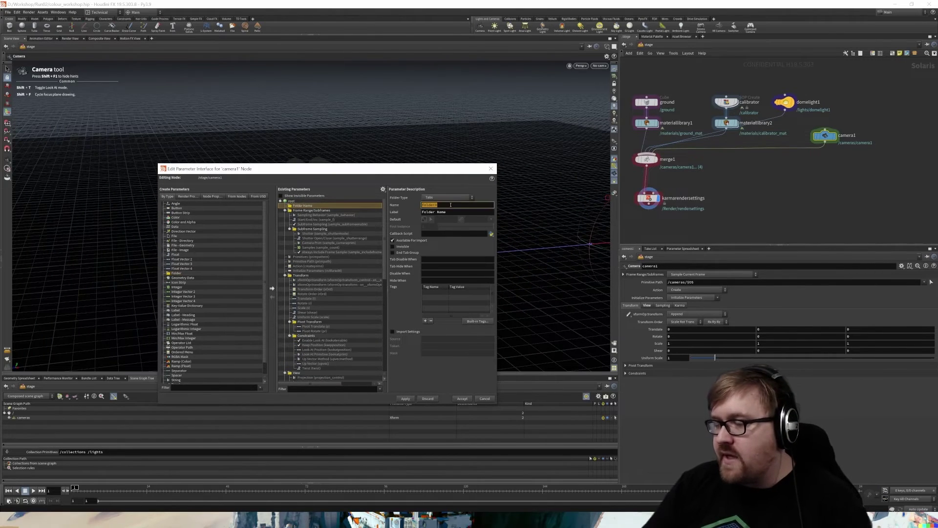
# Label the new folder Unreal Parameters, set its folder type to Collapsible, and apply the interface changes.
pyautogui.doubleClick(447, 213)
pyautogui.write('Unrea')
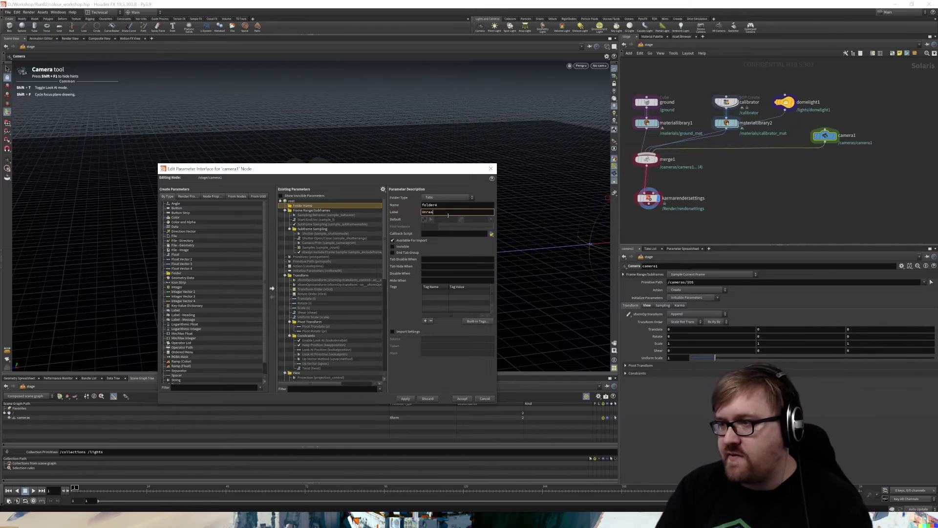
pyautogui.write('l Parameters')
pyautogui.press('Return')
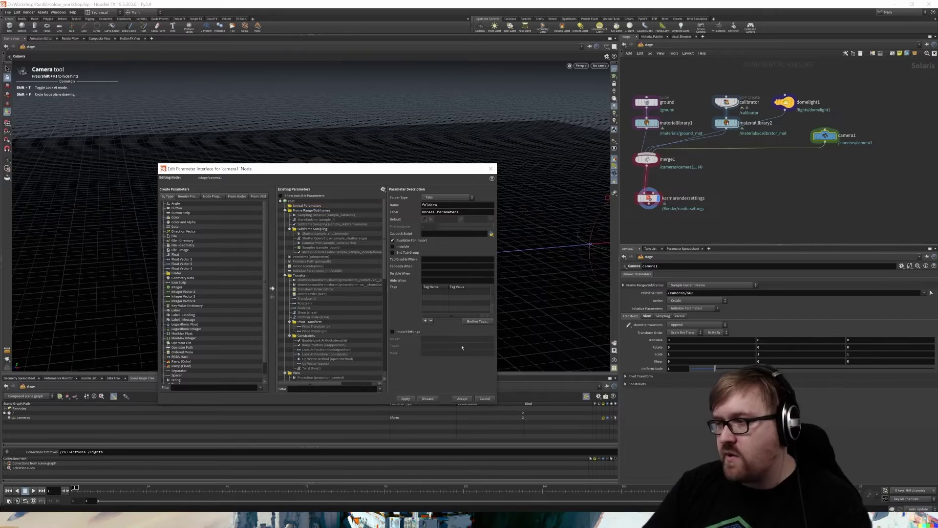
pyautogui.click(447, 197)
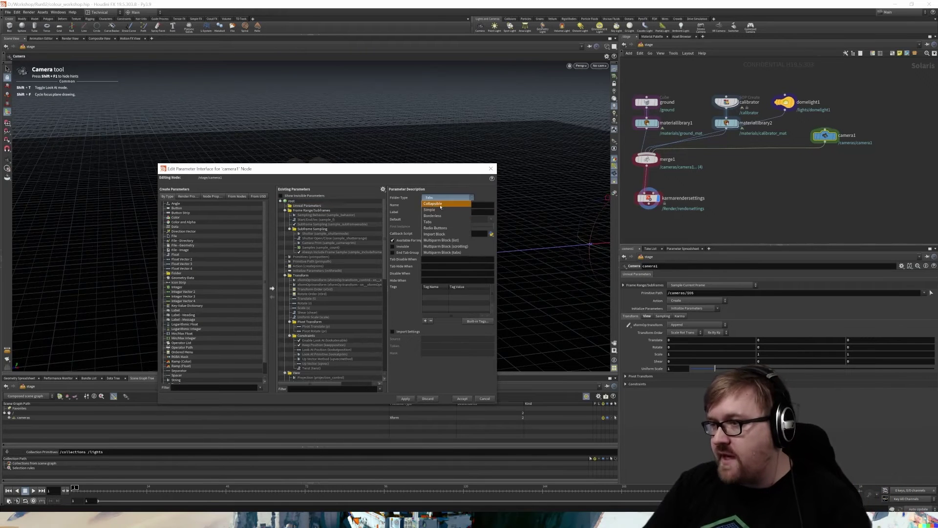
pyautogui.click(436, 211)
pyautogui.click(404, 399)
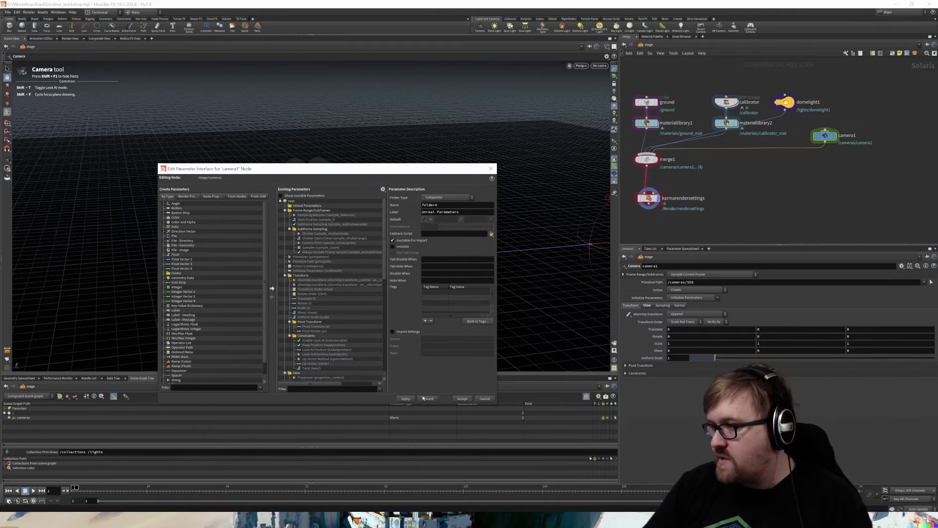
# Add two Float Vector 3 parameters named position and rotation inside the Unreal Parameters folder.
pyautogui.moveTo(181, 263); pyautogui.dragTo(324, 206)
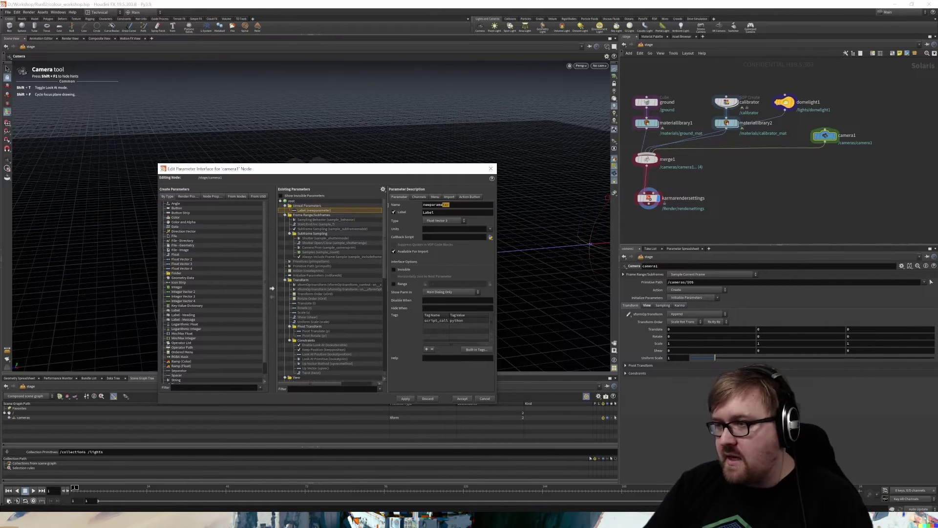
pyautogui.write('position')
pyautogui.moveTo(182, 264); pyautogui.dragTo(313, 211)
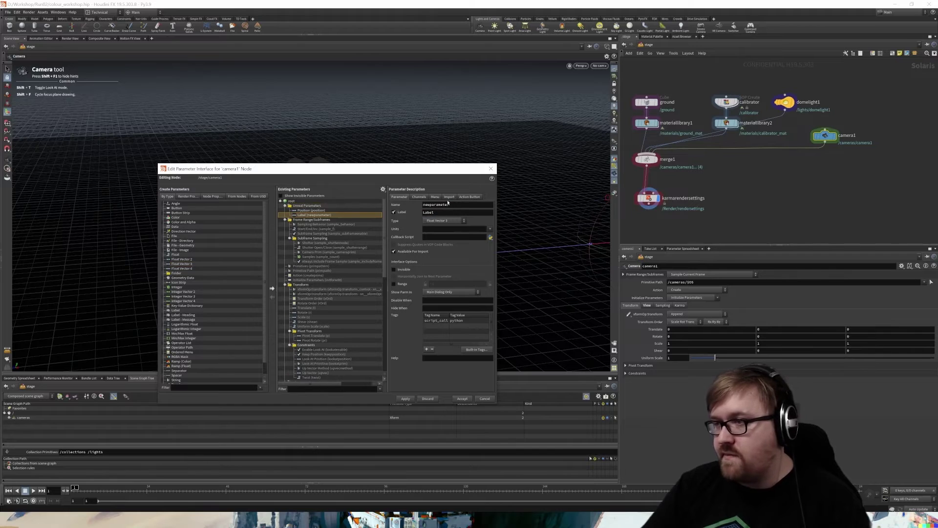
pyautogui.write('rotation')
# Add a Float parameter named fov below rotation in the Unreal Parameters folder and accept the interface.
pyautogui.moveTo(176, 255); pyautogui.dragTo(311, 217)
pyautogui.doubleClick(455, 204)
pyautogui.write('fov')
pyautogui.press('Return')
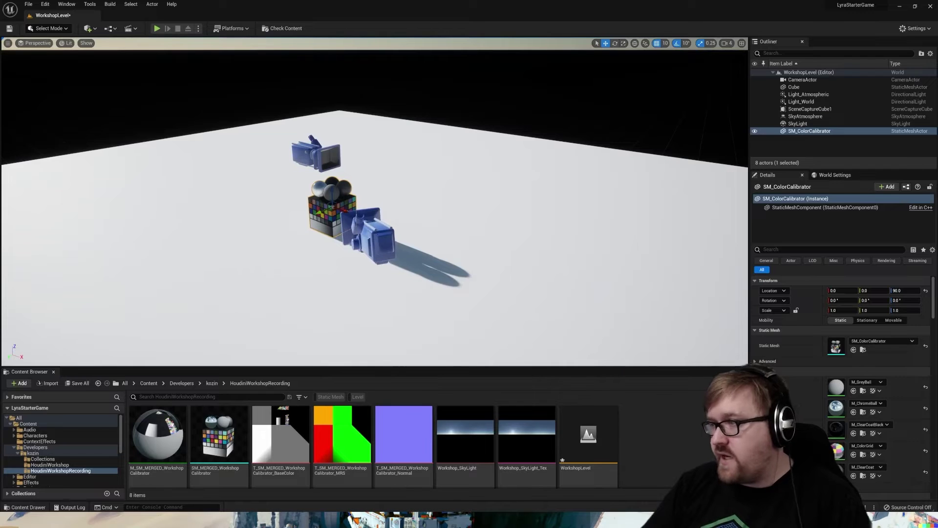
# Copy the Unreal Editor CameraActor's position (184.01, 124.99, 156.29), rotation (0, -14.8, -147.4) and FOV (62.72) into camera1's Unreal Parameters in Houdini.
pyautogui.click(829, 282)
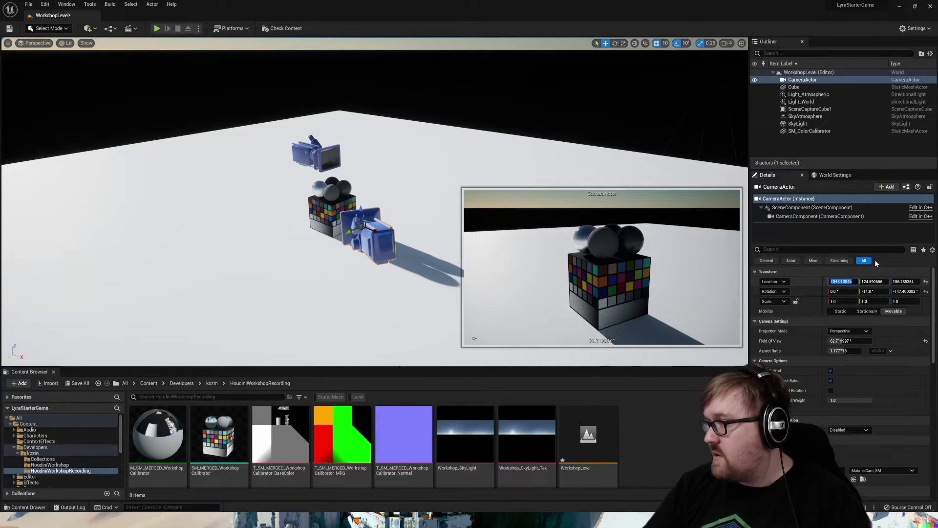
pyautogui.click(898, 7)
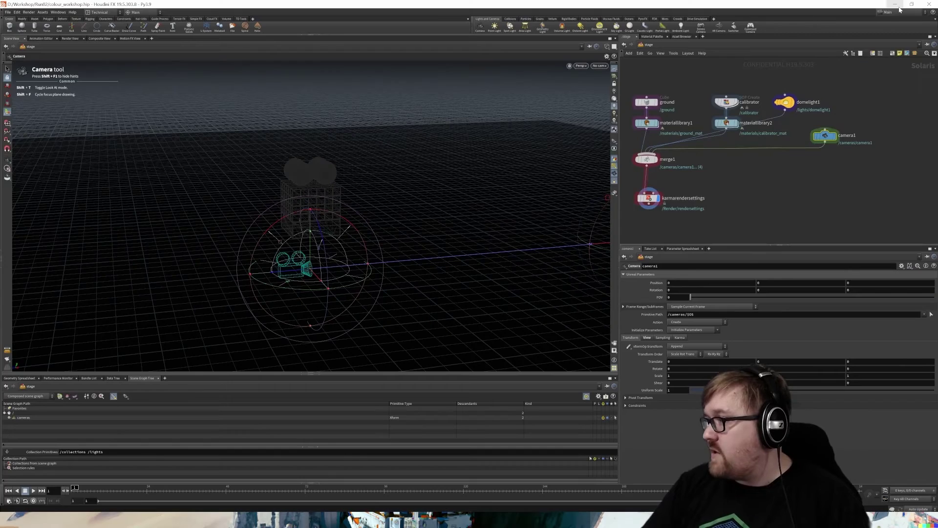
pyautogui.click(790, 297)
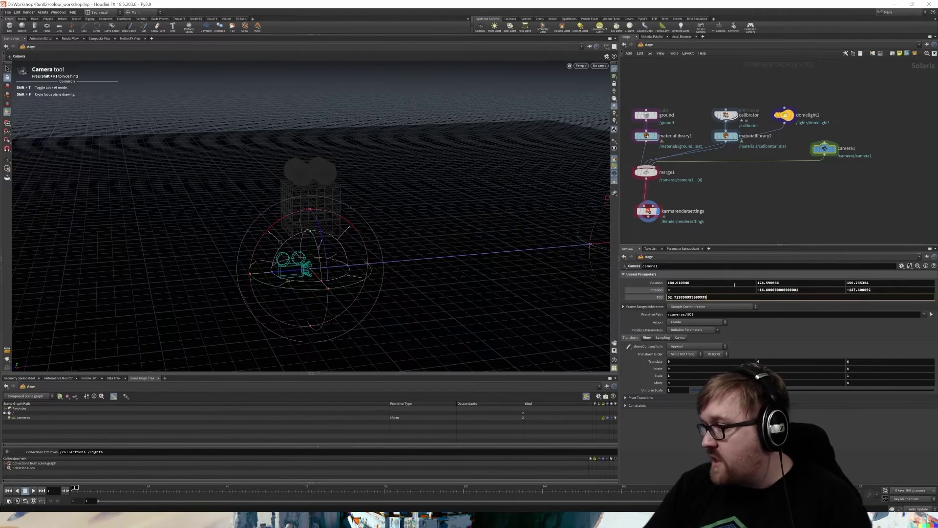
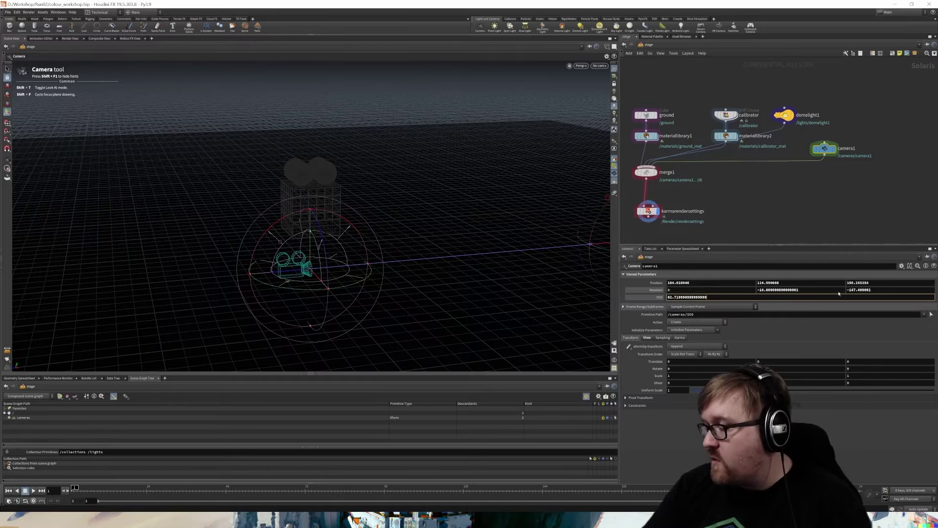
# Keyframe camera1's Translate and Rotate parameters and change their expression language to Python.
pyautogui.click(869, 494)
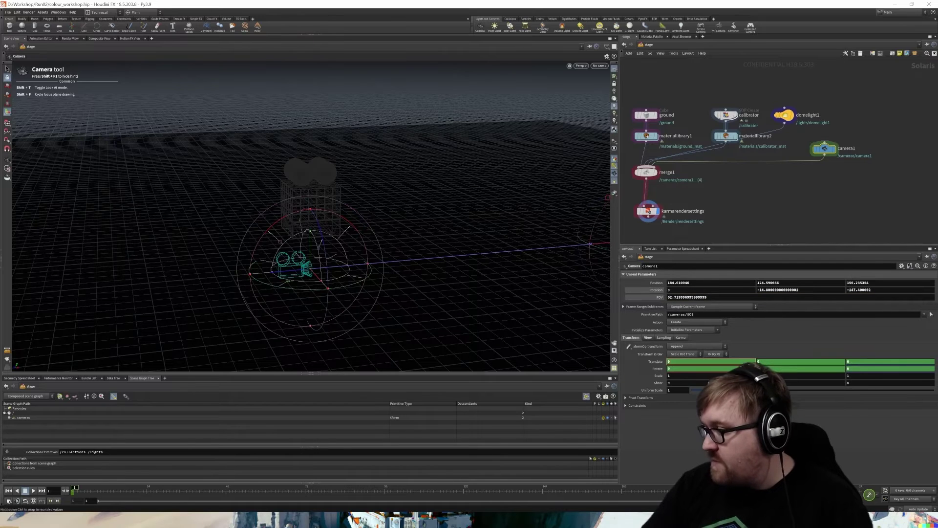
pyautogui.rightClick(657, 361)
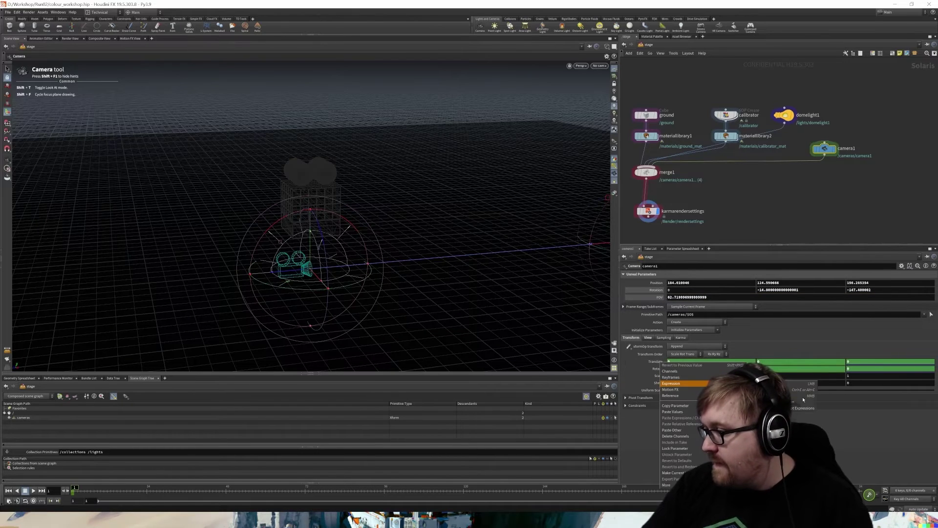
pyautogui.click(803, 398)
pyautogui.rightClick(657, 369)
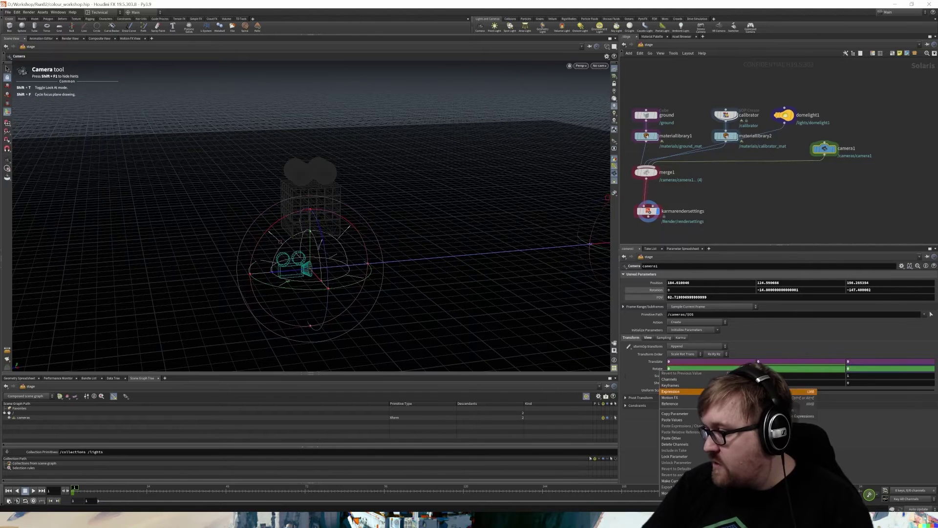
pyautogui.click(802, 406)
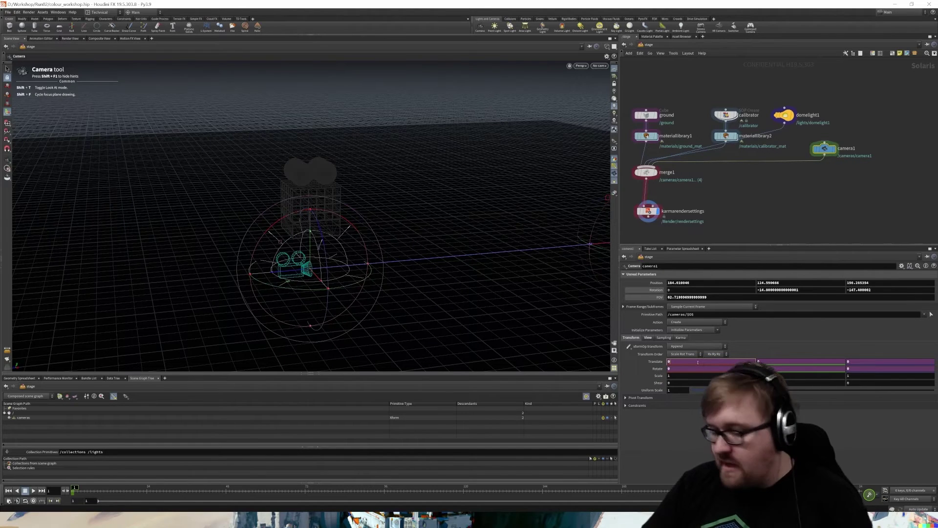
# Open camera1's Translate X expression in the expression editor and replace its contents with this = hou.pwd().
pyautogui.hotkey('alt', 'e')
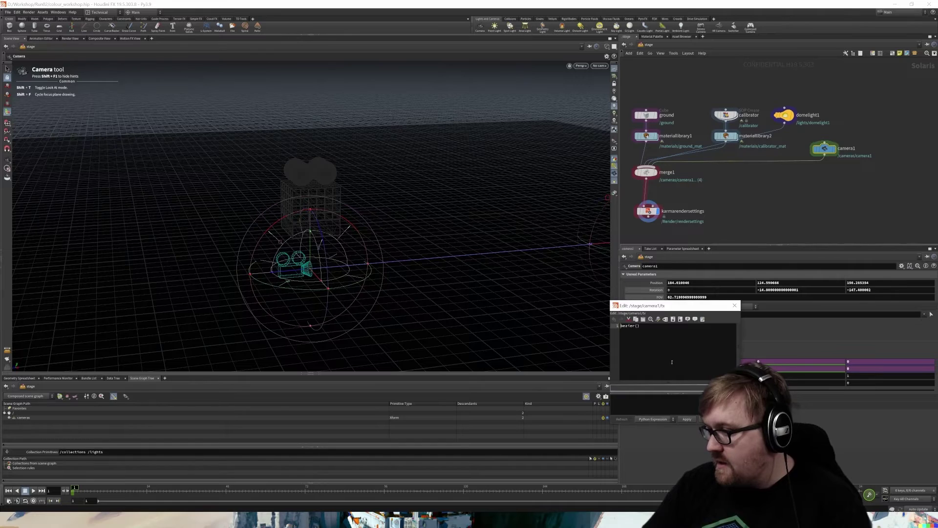
pyautogui.rightClick(658, 362)
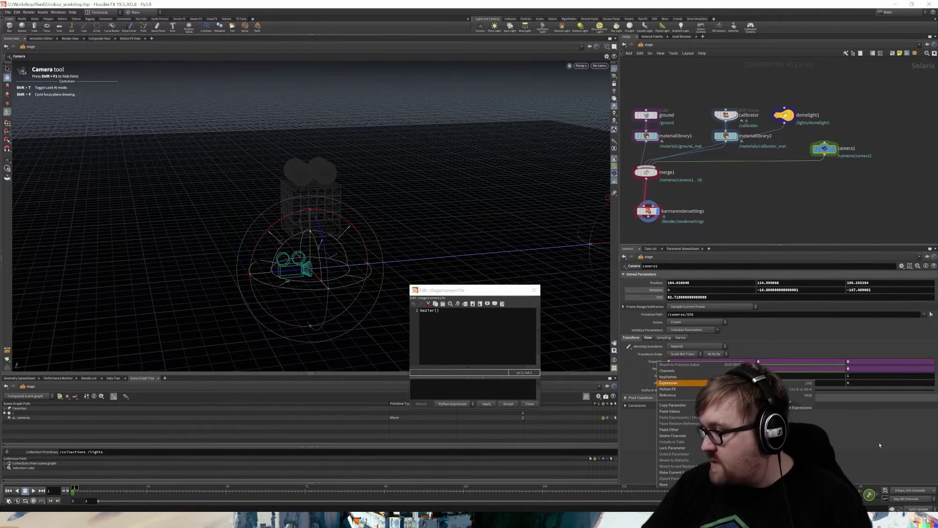
pyautogui.click(762, 388)
pyautogui.write('th1s =-')
pyautogui.write('gho')
pyautogui.write('.pwd()')
pyautogui.press('Return')
pyautogui.press('Return')
# Define unreal_pos as a hou.Vector3 built from this.evalParm calls on "positionx", "positiony" and "positionz".
pyautogui.write('unreal_pos = hou.Vector3(')
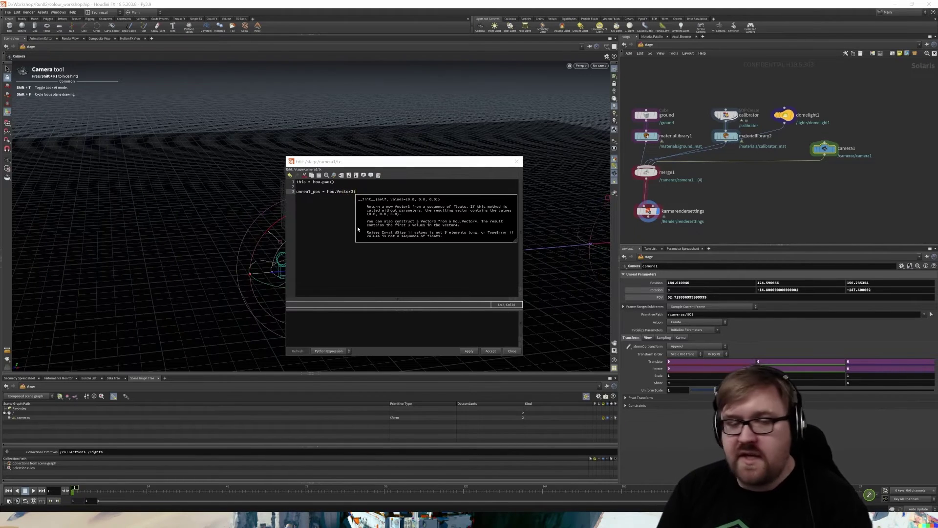
pyautogui.write('ths.')
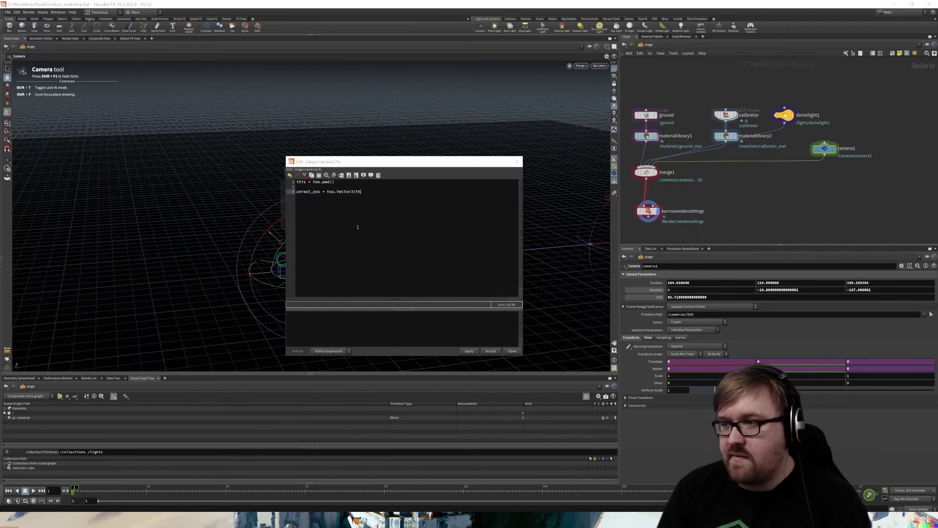
pyautogui.write('s.evalParm("')
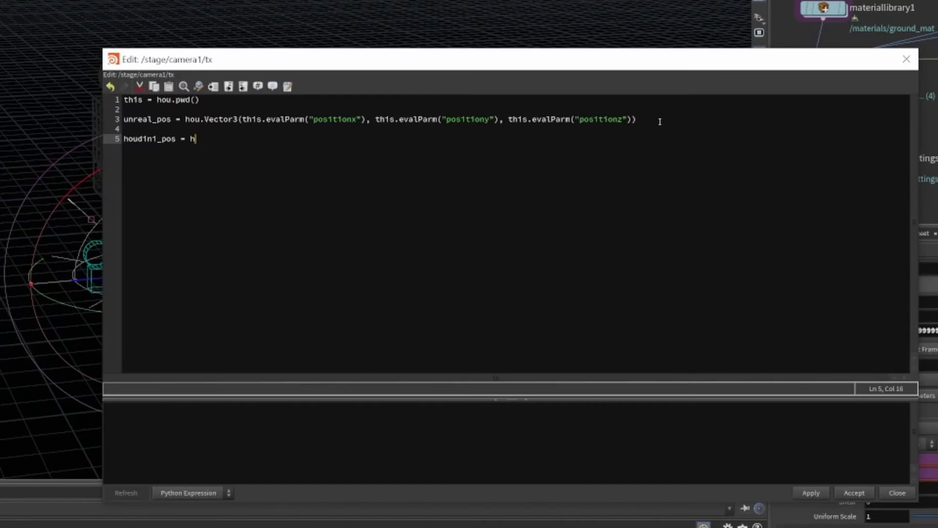
# Add houdini_pos = hou.Vector3(unreal_pos[0], unreal_pos[2], unreal_pos[1]) / 100 and the line return houdini_pos[0].
pyautogui.write('oudini_pos = hou.')
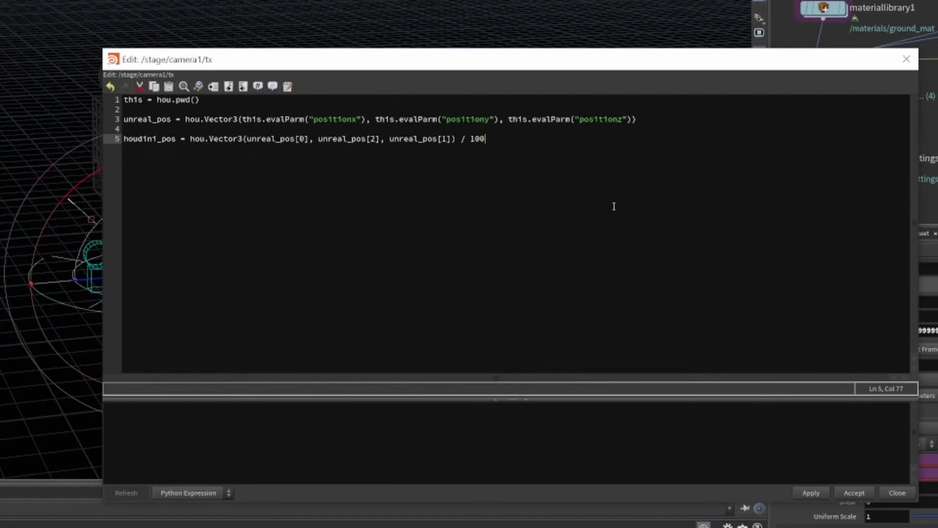
pyautogui.press('Return')
pyautogui.press('Return')
pyautogui.write('return houdini_')
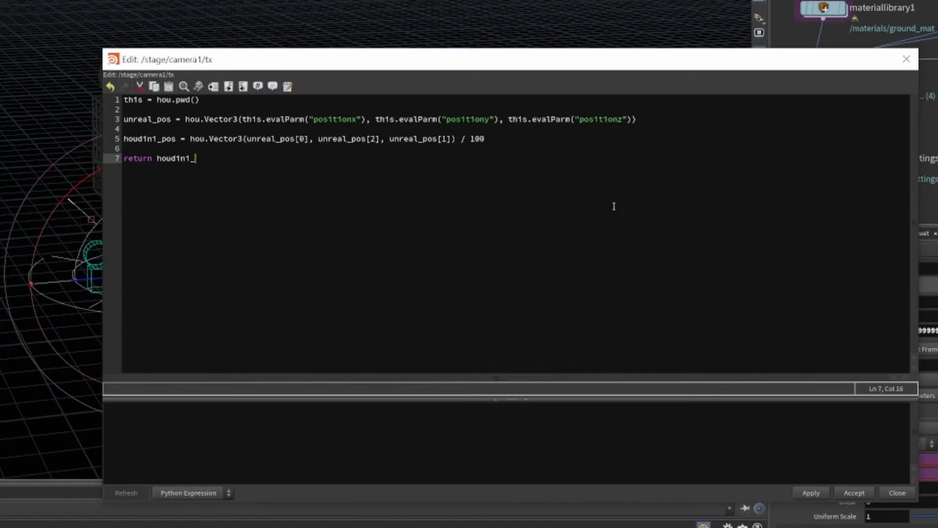
pyautogui.write('pos[0]')
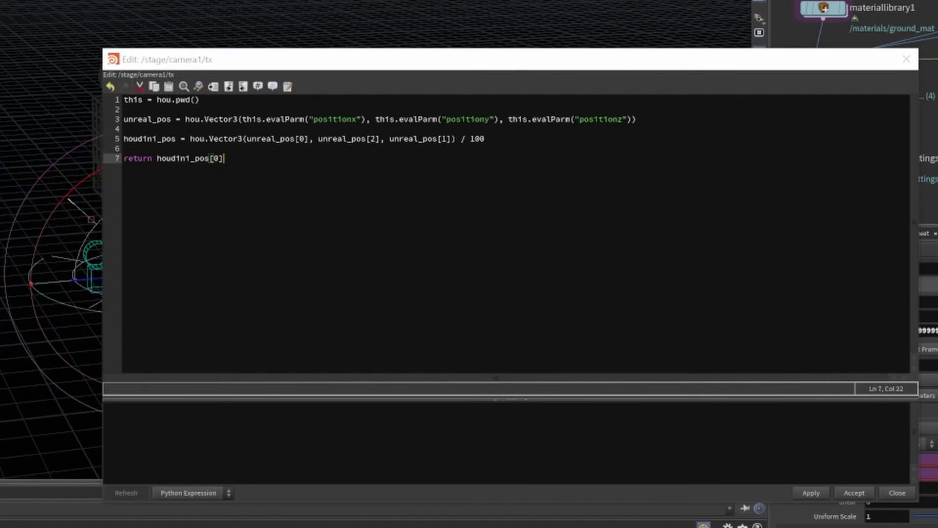
# Insert vec_id = pwd().parm( expandString('$CH') ).componentIndex() below the first line of the expression.
pyautogui.click(227, 97)
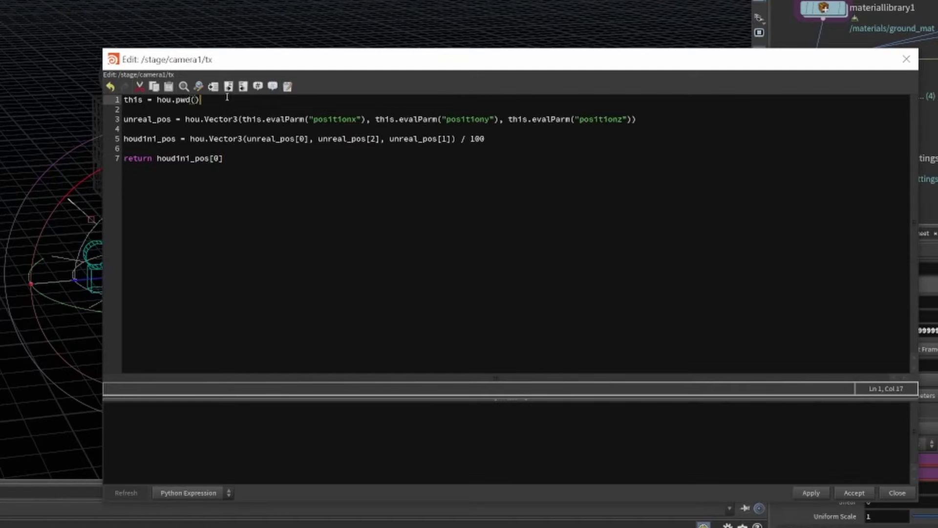
pyautogui.press('Return')
pyautogui.press('Return')
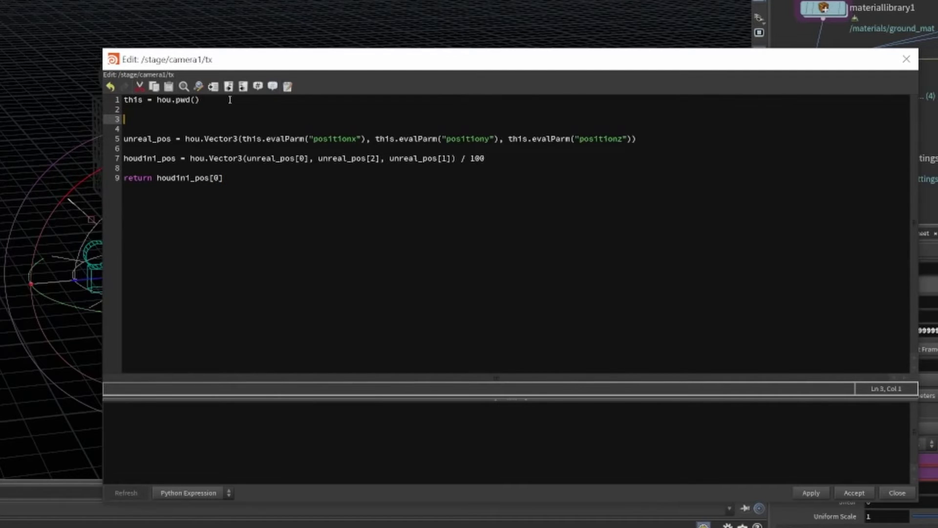
pyautogui.write('vec_id = ')
pyautogui.write('p')
pyautogui.write('nentIndex(*')
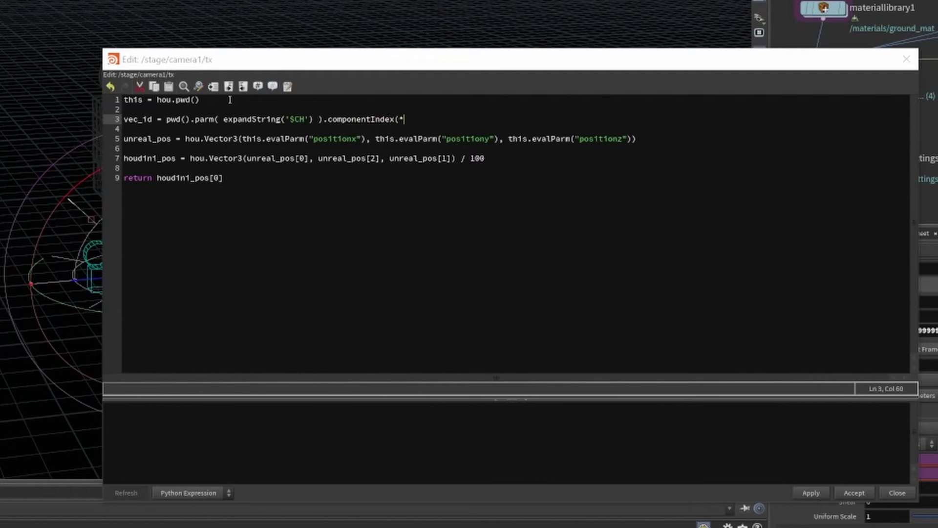
pyautogui.press('BackSpace')
pyautogui.write(')')
# Replace the fixed index in the return line with vec_id so it reads return houdini_pos[vec_id].
pyautogui.doubleClick(149, 119)
pyautogui.hotkey('ctrl', 'c')
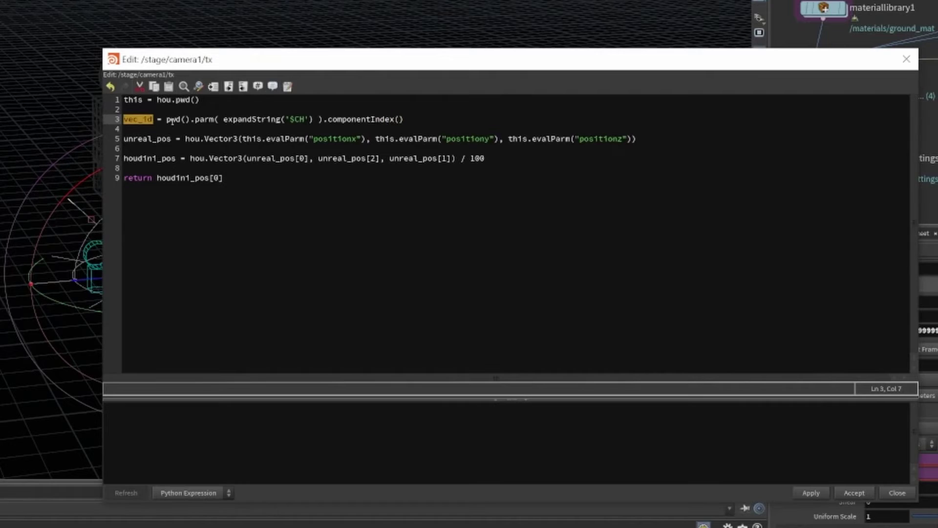
pyautogui.doubleClick(215, 177)
pyautogui.hotkey('ctrl', 'v')
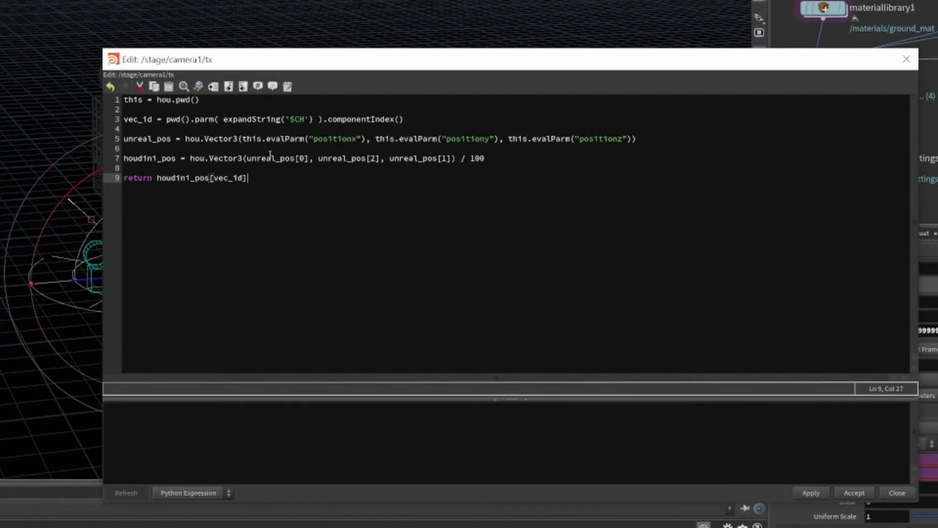
# Copy the whole Translate X expression, then apply and accept it.
pyautogui.hotkey('ctrl', 'a')
pyautogui.hotkey('ctrl', 'c')
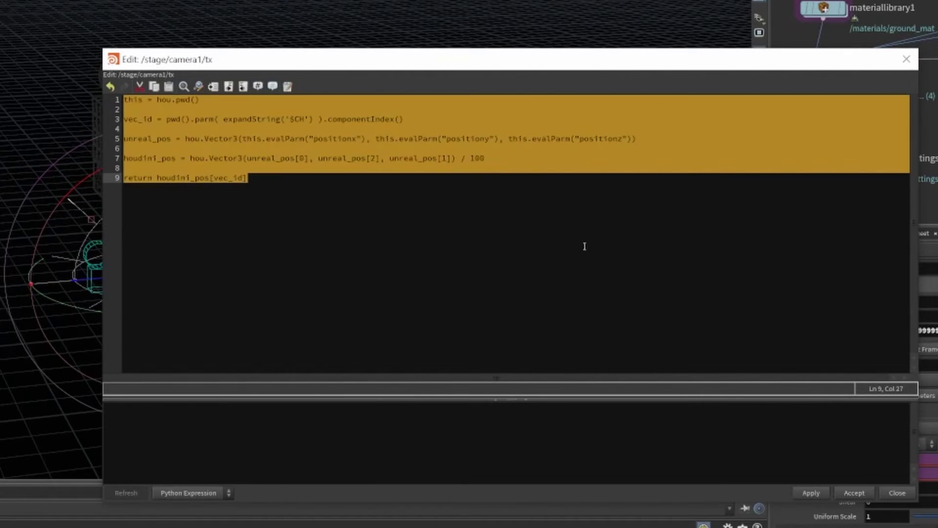
pyautogui.click(811, 493)
pyautogui.click(855, 492)
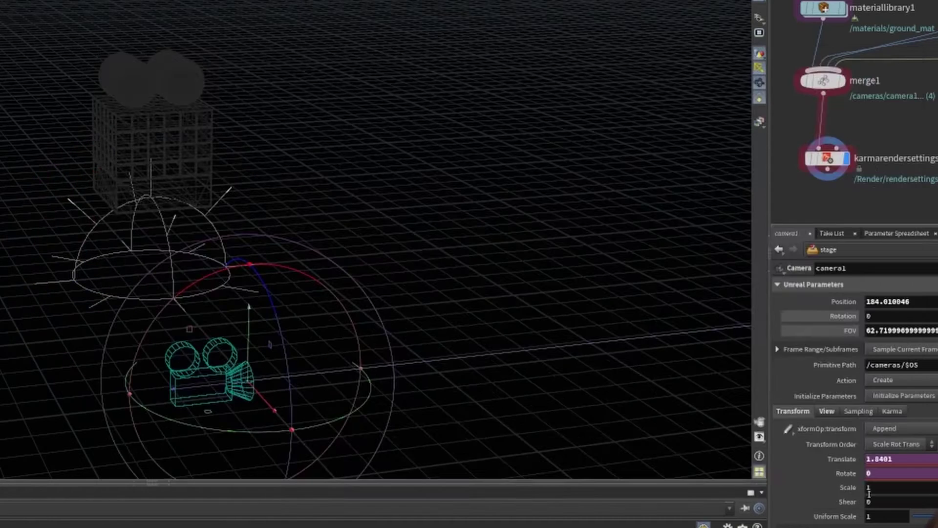
# Replace the Translate Y and Translate Z expressions with the copied Python expression and accept both.
pyautogui.hotkey('alt', 'e')
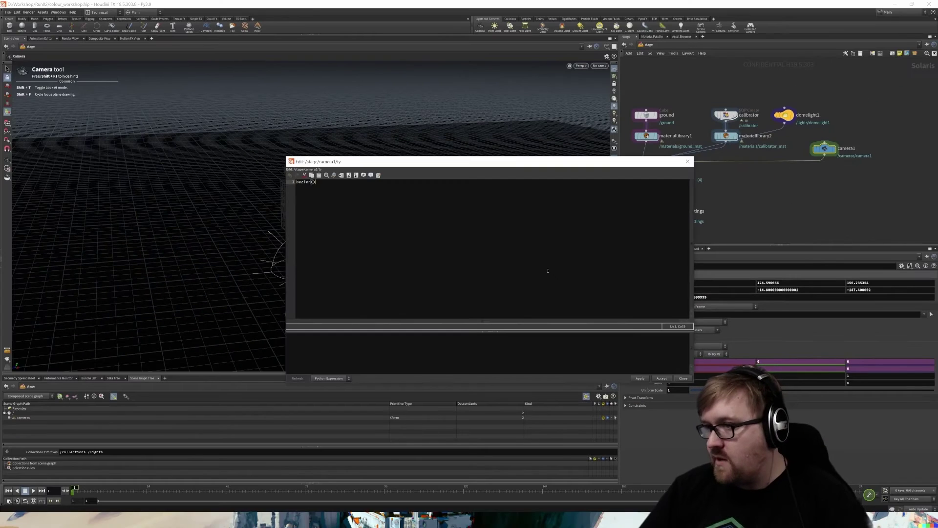
pyautogui.hotkey('ctrl', 'a')
pyautogui.hotkey('ctrl', 'v')
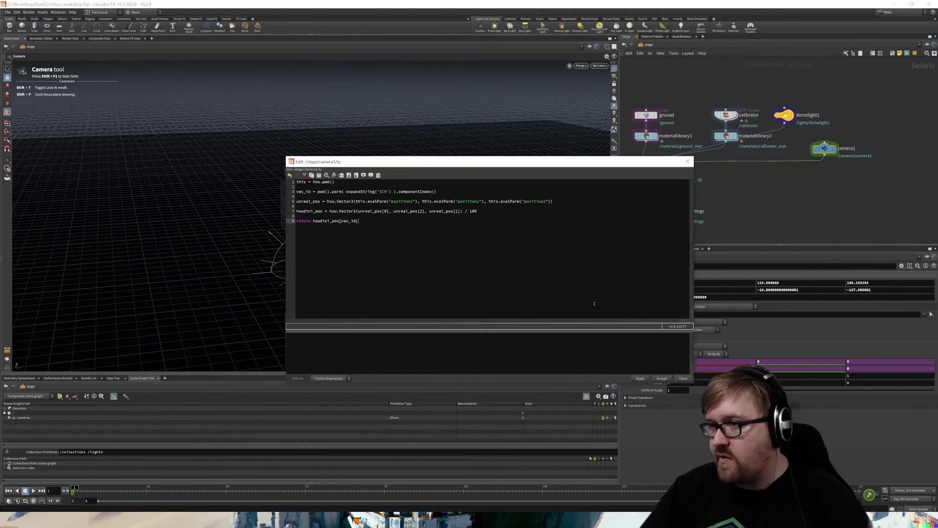
pyautogui.click(661, 378)
pyautogui.hotkey('alt', 'e')
pyautogui.hotkey('ctrl', 'a')
pyautogui.hotkey('ctrl', 'v')
pyautogui.click(639, 378)
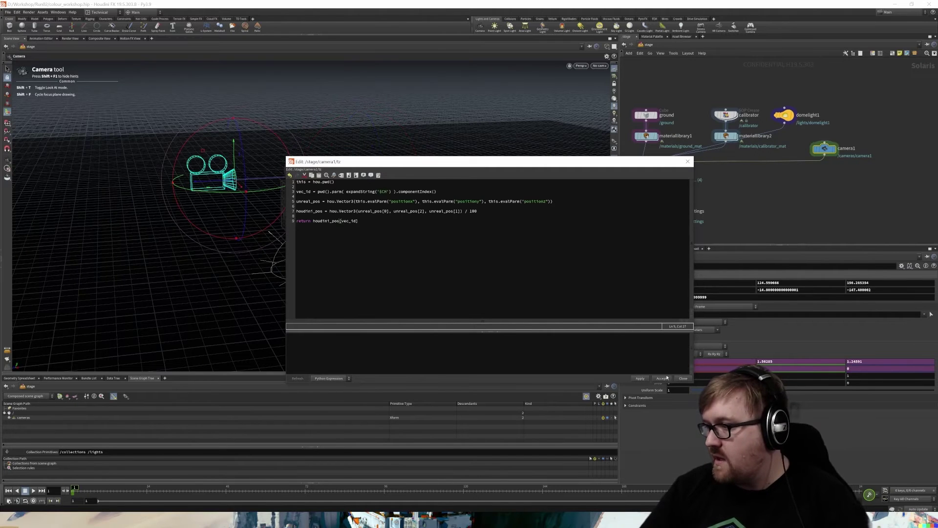
pyautogui.click(662, 378)
pyautogui.press('Escape')
pyautogui.moveTo(412, 262); pyautogui.dragTo(379, 321)
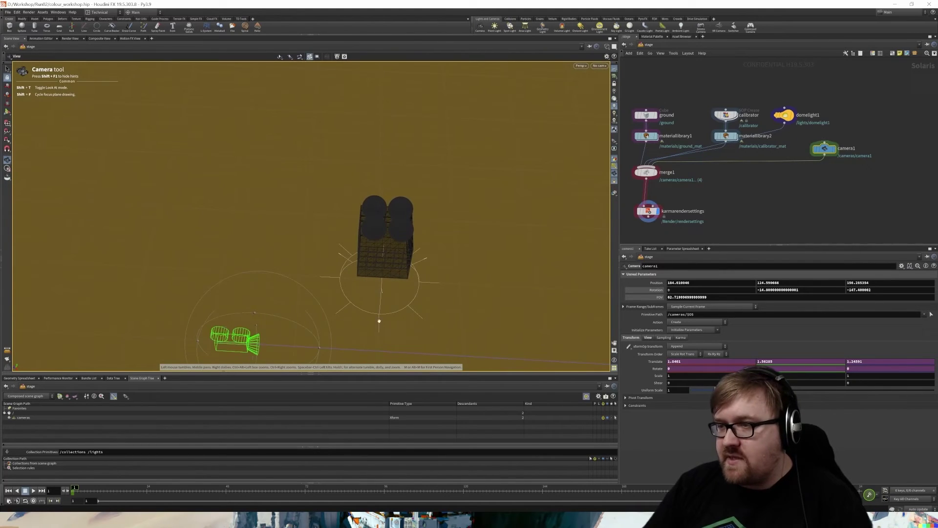
pyautogui.moveTo(302, 319); pyautogui.dragTo(397, 293)
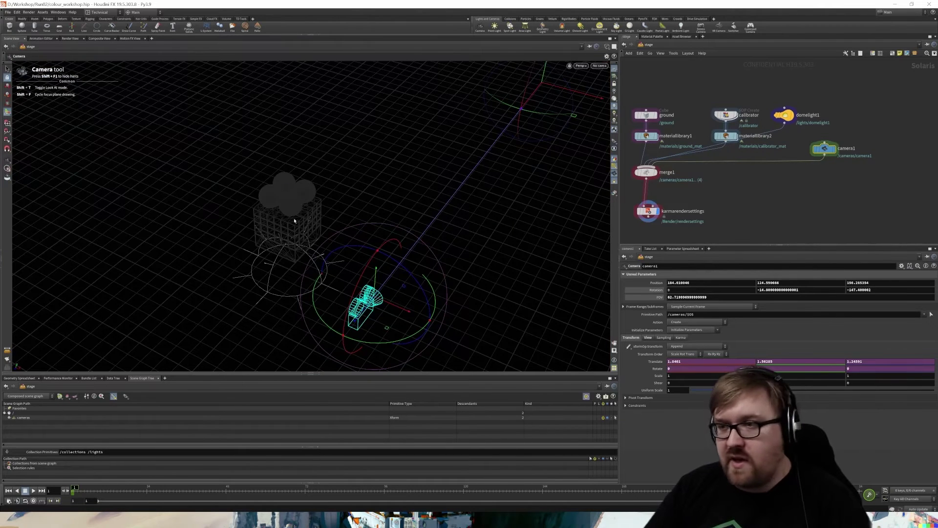
# Start the camera's Rotate X expression with this = hou.pwd() and vec_id = pwd().parm( expandString( '$CH' ) ).componentIndex().
pyautogui.hotkey('alt', 'e')
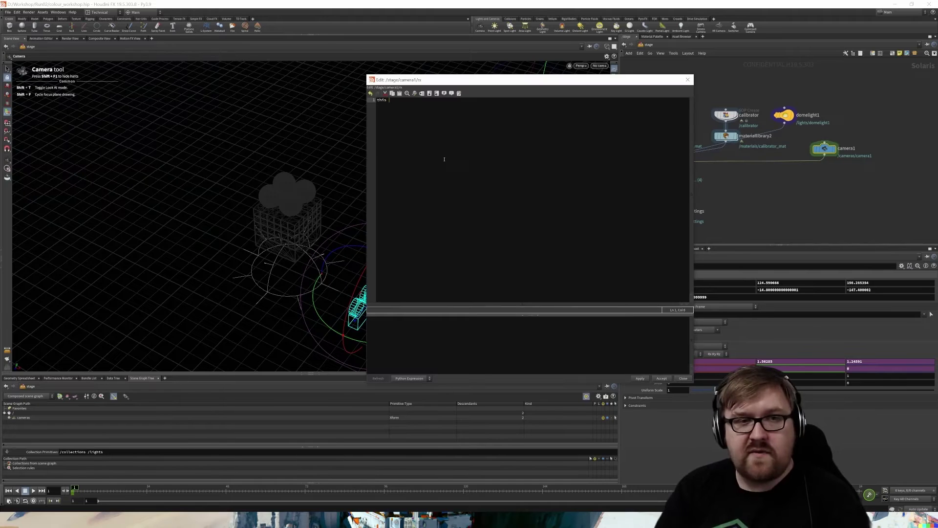
pyautogui.write('this = hou.pwd()')
pyautogui.press('Return')
pyautogui.press('Return')
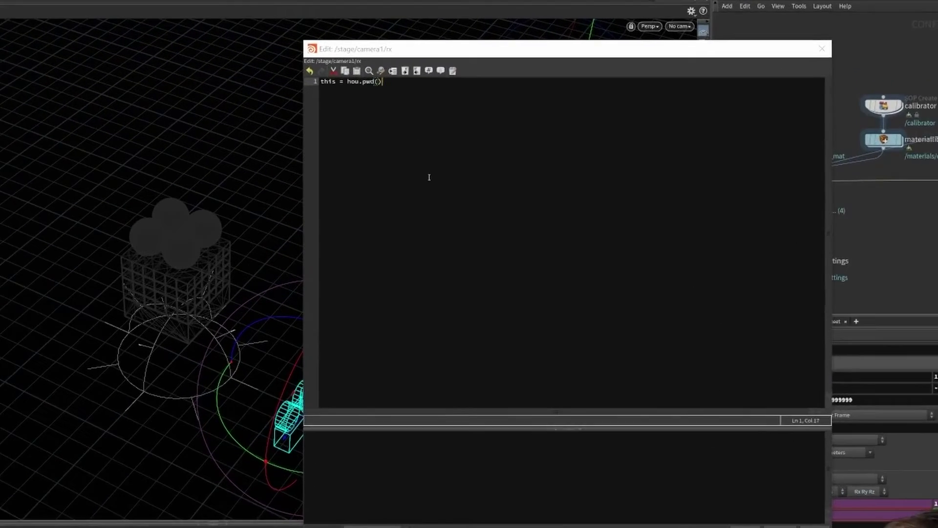
pyautogui.write('vec_id = pwd().parm')
pyautogui.write(".parm( expandString( '$CH' ) ).componentIndex()")
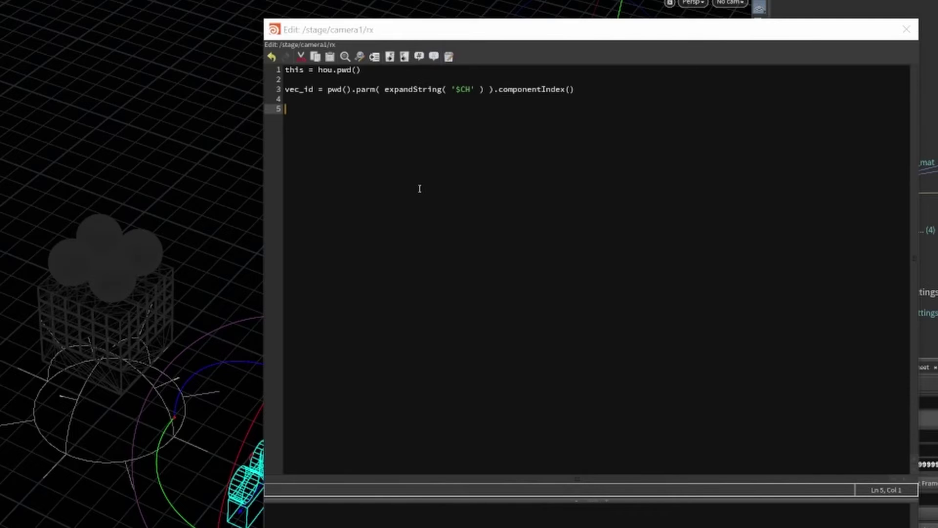
# Read rotationx, rotationy and rotationz into rx, ry and rz with this.evalParm, and add unreal_rot = hou.Vector3(rx, ry, rz).
pyautogui.write('rx =')
pyautogui.write('this.evalParm("rotationx") ry = this.evalParm("rotationy") rz = this.evalParm("rotationz")')
pyautogui.write('u')
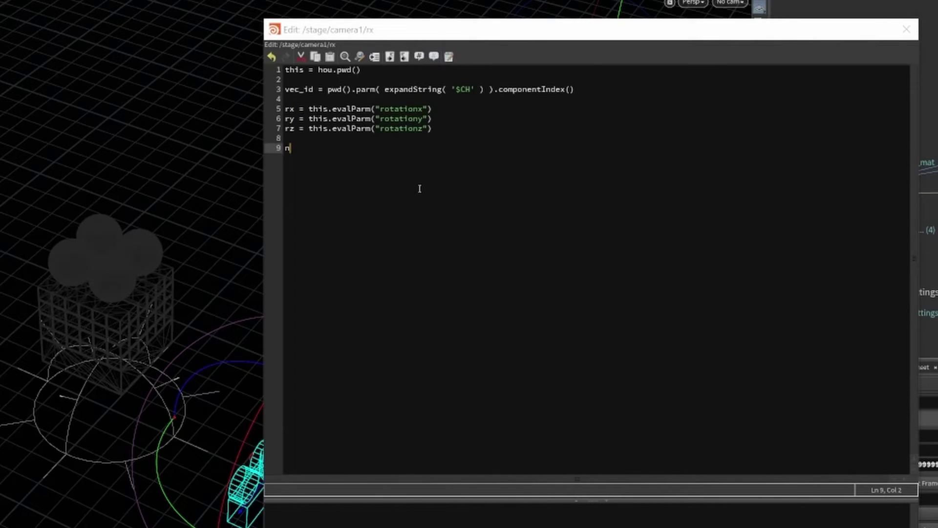
pyautogui.write('nreal_rot = hou.Vector3(rx, ry, rz)')
pyautogui.press('Return')
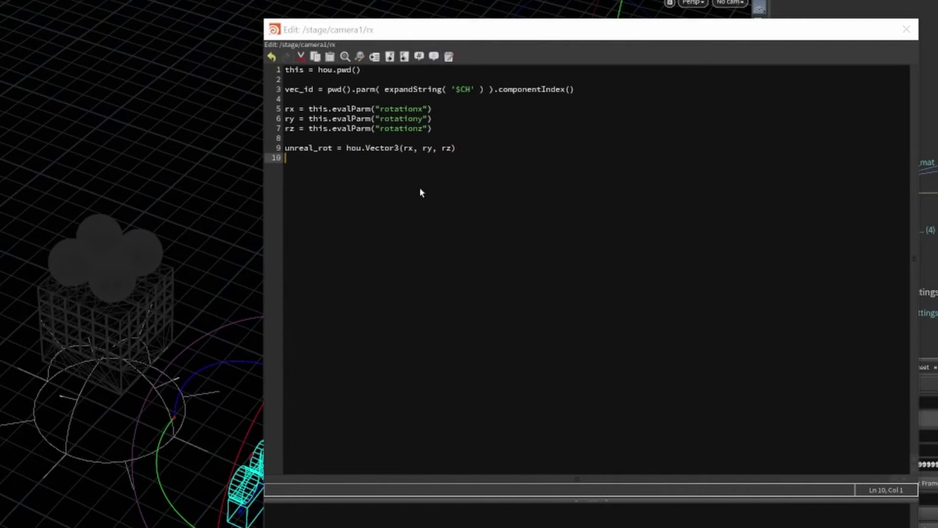
# Declare unreal_quat and houdini_quat as hou.Quaternion() on separate lines below the rotation vector.
pyautogui.press('Return')
pyautogui.write('unreal')
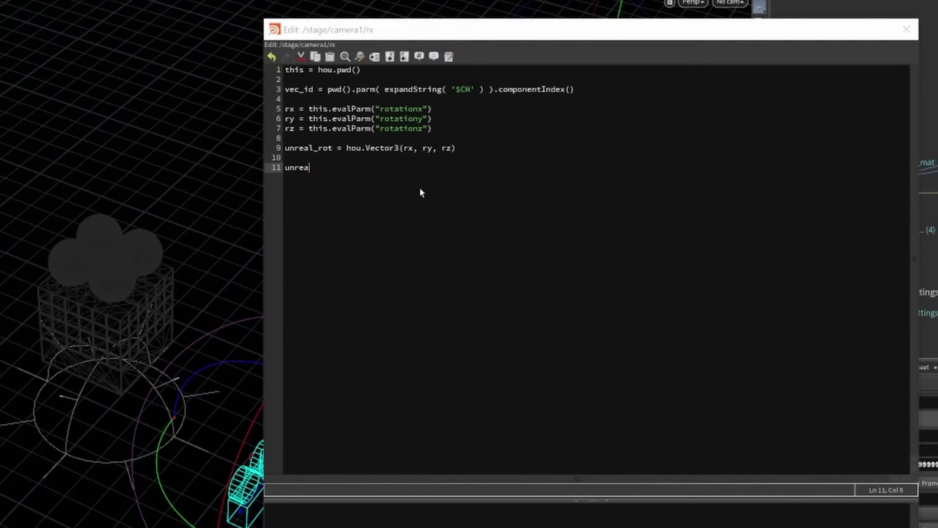
pyautogui.write('_quat = hou.Quaternion(')
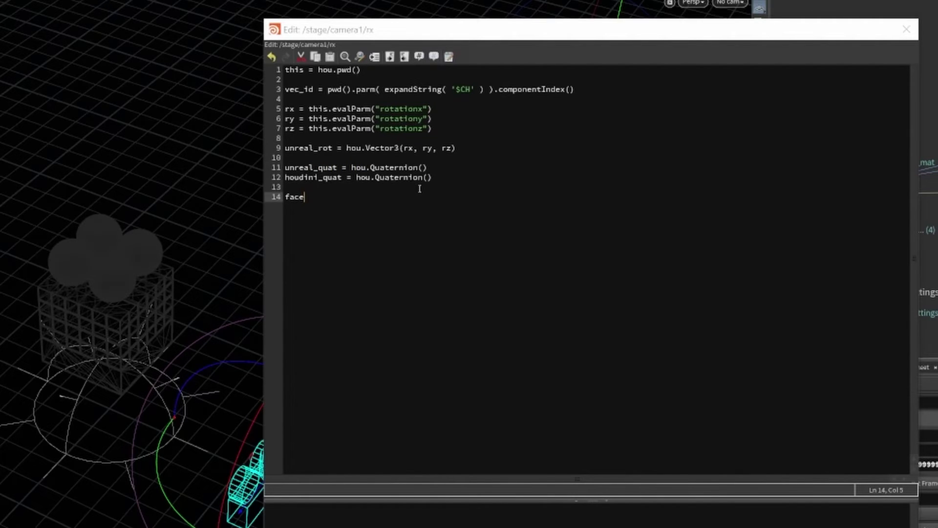
pyautogui.hotkey('shift', 'Home')
pyautogui.press('BackSpace')
pyautogui.press('BackSpace')
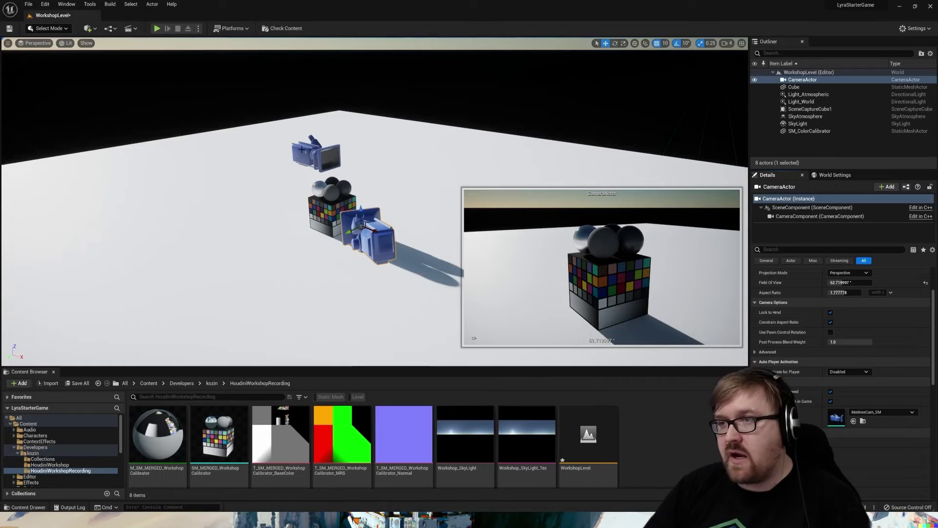
# In Unreal Editor, place a Cine Camera Actor in the level and delete it again.
pyautogui.click(88, 28)
pyautogui.moveTo(129, 95)
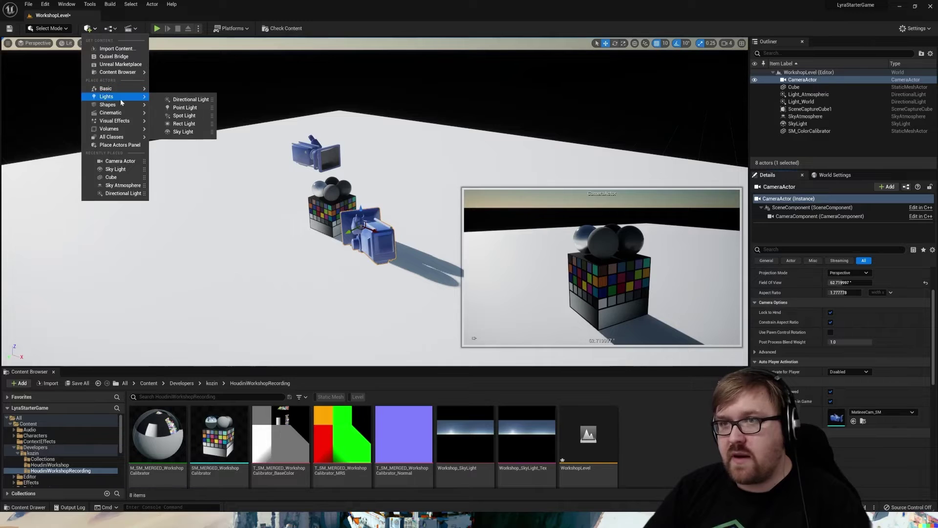
pyautogui.click(195, 107)
pyautogui.click(315, 156)
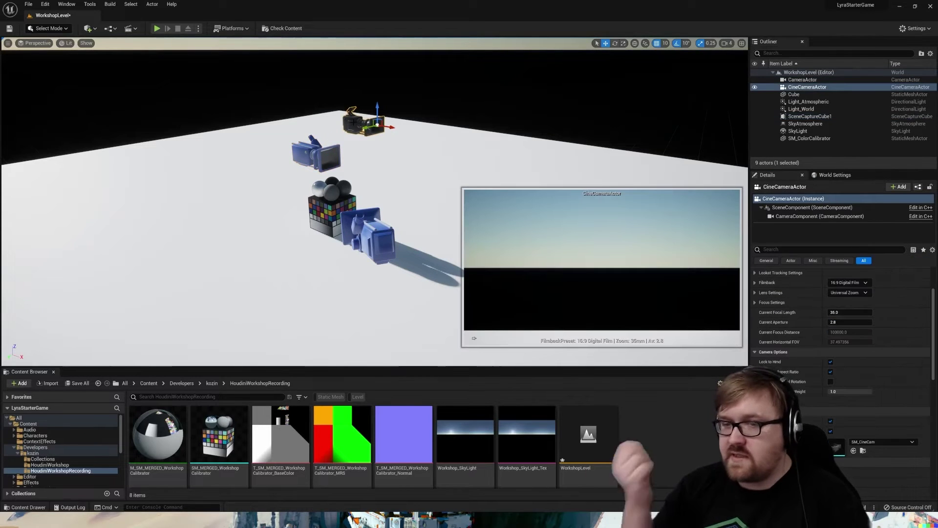
pyautogui.press('Delete')
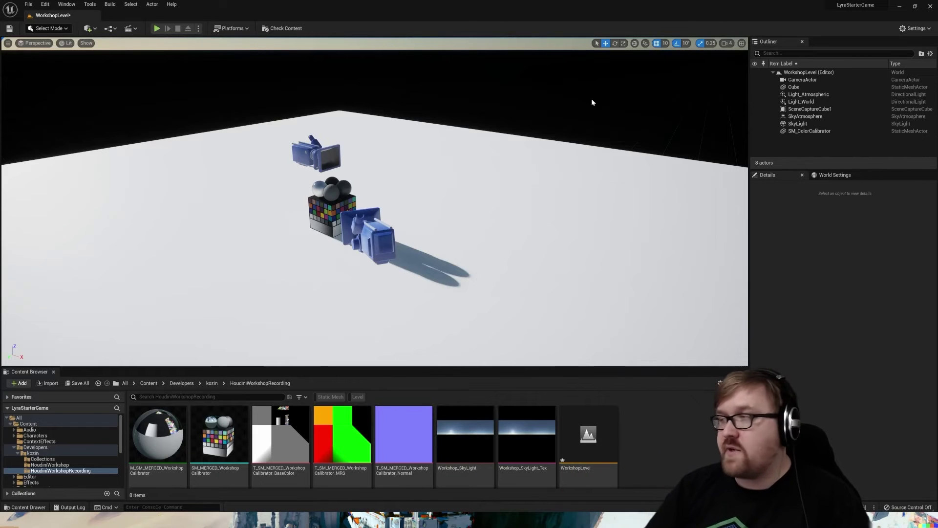
# Back in Houdini's Rotate X expression, add face_x_quat = hou.Quaternion() and face_x_quat.setToAngleAxis(-90, (0,1,0)).
pyautogui.hotkey('alt', 'Tab')
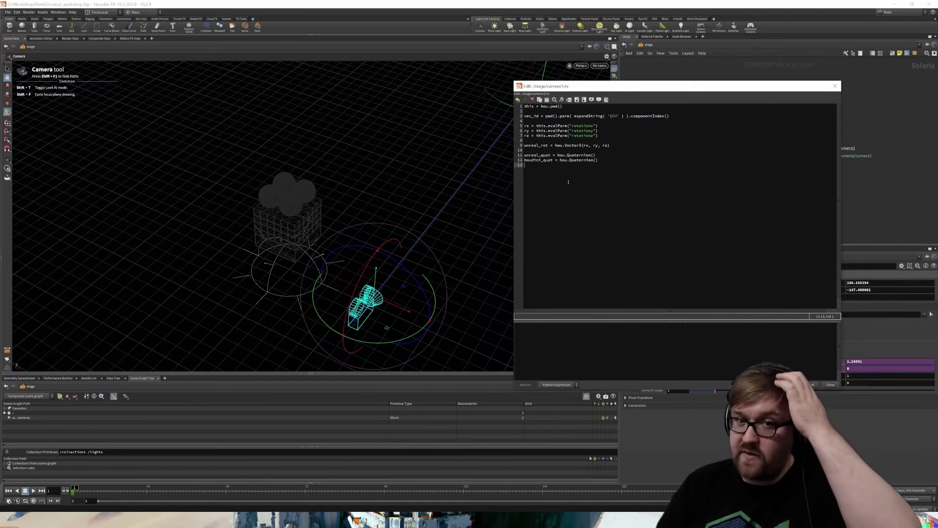
pyautogui.press('Return')
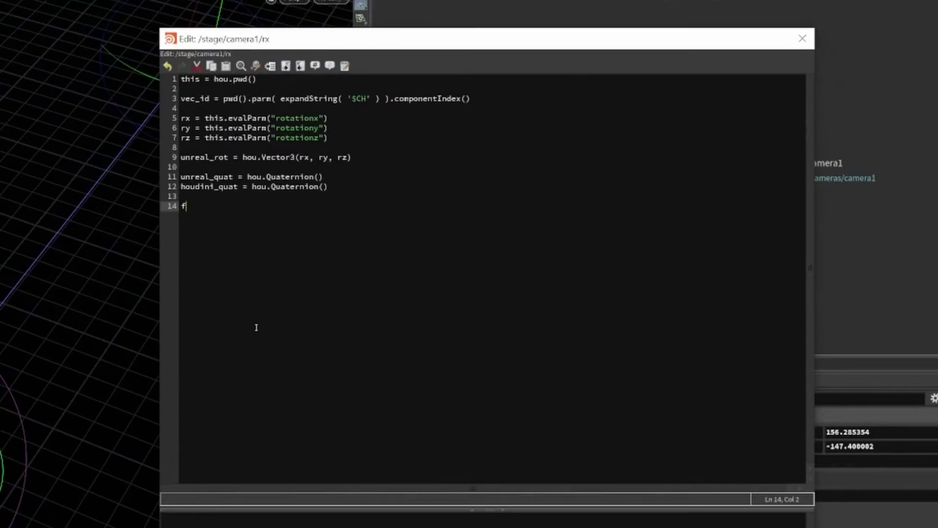
pyautogui.write('face_x_quat = hou.Quaternion()')
pyautogui.press('Return')
pyautogui.press('Return')
pyautogui.write('face_x_quat.setToAngleAxis(-90')
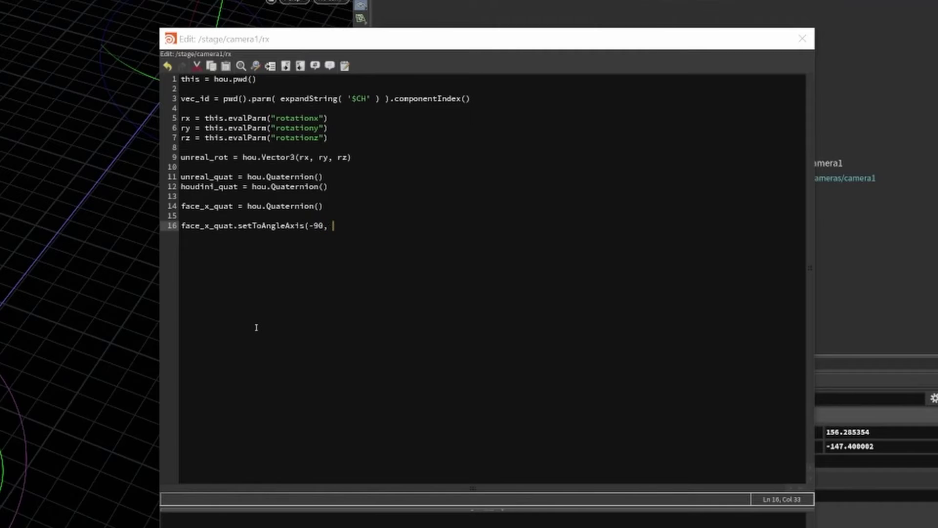
pyautogui.write(', (0,1,0))')
pyautogui.press('Return')
pyautogui.press('Return')
# Add unreal_quat.setToEulerRotation(unreal_rot) and houdini_quat.setTo((unreal_quat[0], -unreal_quat[2], unreal_quat[1], unreal_quat[3])).
pyautogui.write('unreal_quat.setToEuler')
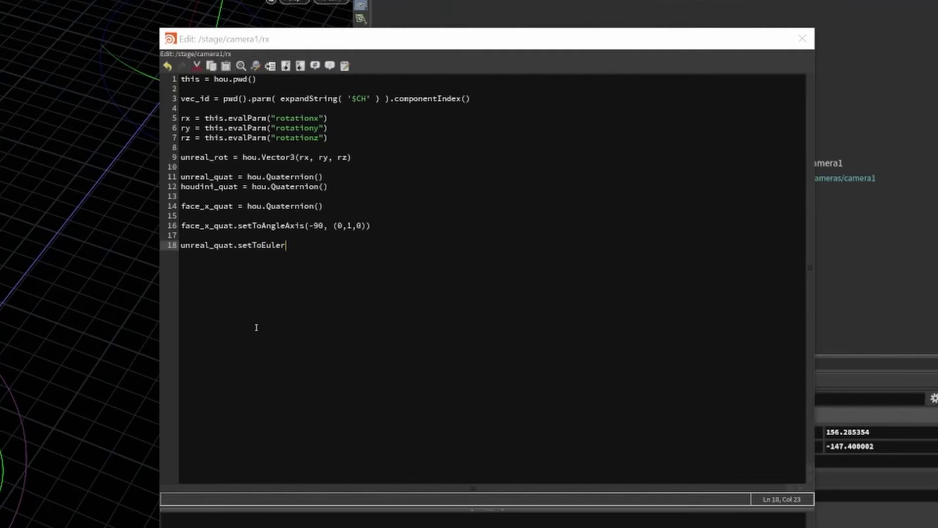
pyautogui.write('Rotation(unreal_rot)')
pyautogui.press('Return')
pyautogui.press('Return')
pyautogui.write('houdini_quat')
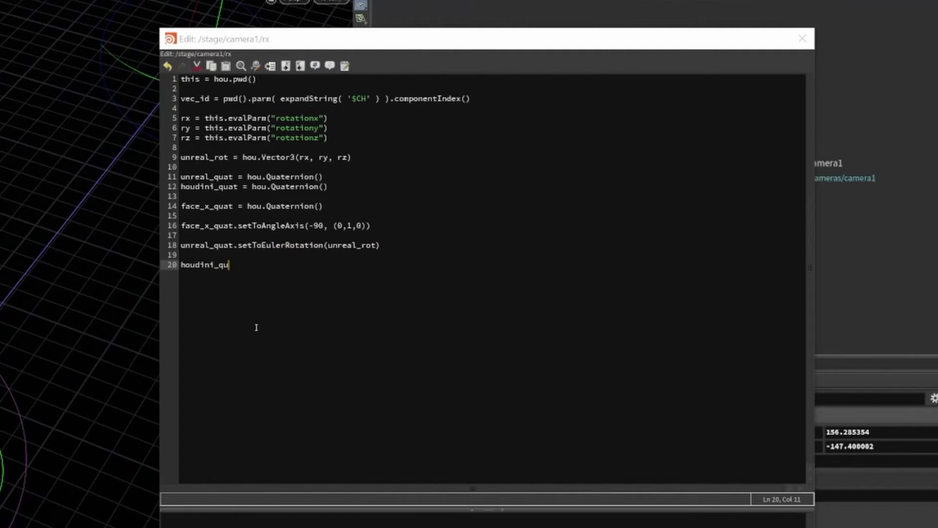
pyautogui.write('.setTo((u')
# Multiply the two quaternions by adding houdini_quat = houdini_quat * face_x_quat.
pyautogui.write('houdini_q')
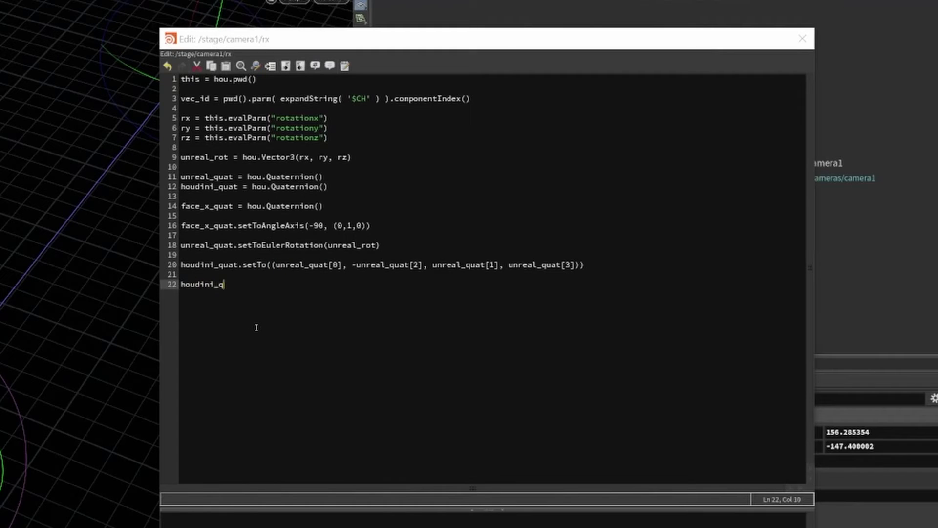
pyautogui.write('uat')
pyautogui.write('houdini_quat * face_x_quat')
pyautogui.press('Return')
pyautogui.press('Return')
# Finish the expression with rotations = houdini_quat.extractEulerRotates() and return rotations[vec_id].
pyautogui.write('rotati')
pyautogui.write('ons')
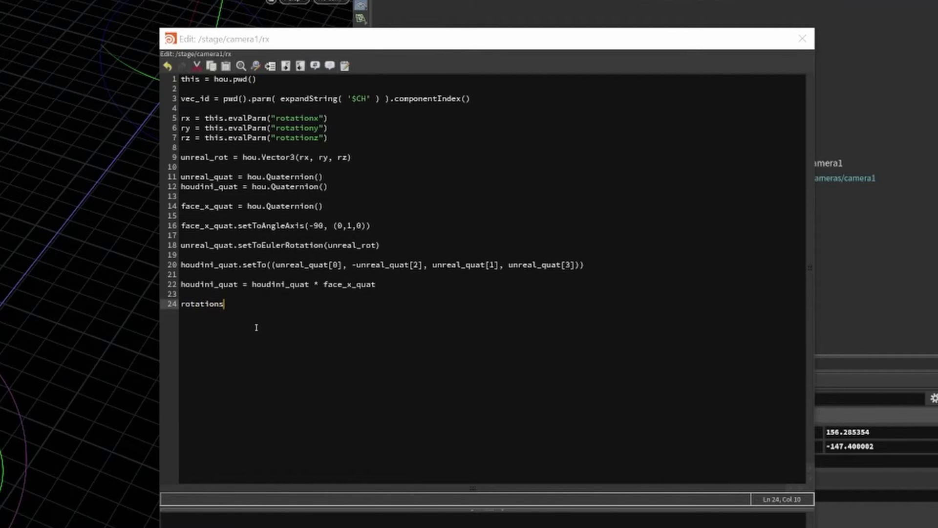
pyautogui.write(' = houdini_quat.extractEulerRotates()')
pyautogui.press('Return')
pyautogui.press('Return')
pyautogui.write('return ')
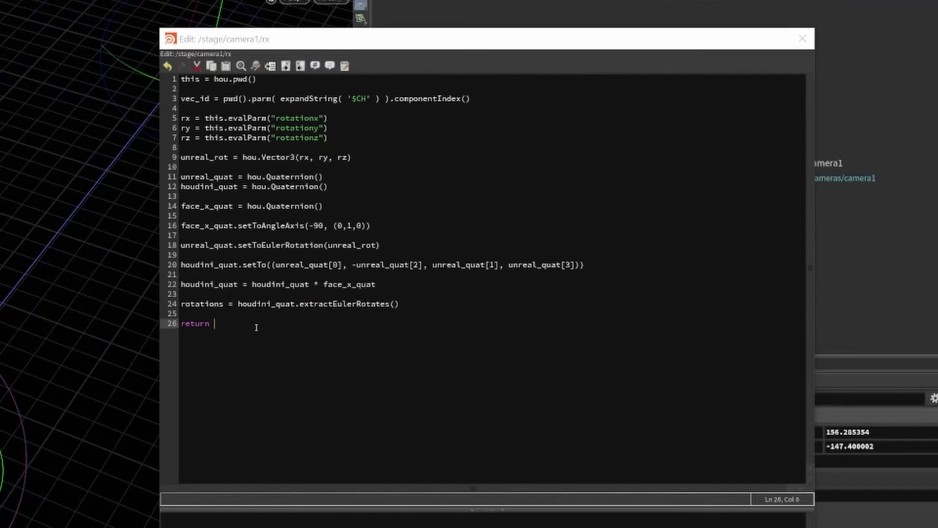
pyautogui.write('rotations[vec_id]')
# Evaluate the Rotate X expression and correct setToEulerRotation to setToEulerRotates on the unreal_quat line.
pyautogui.hotkey('ctrl', 'a')
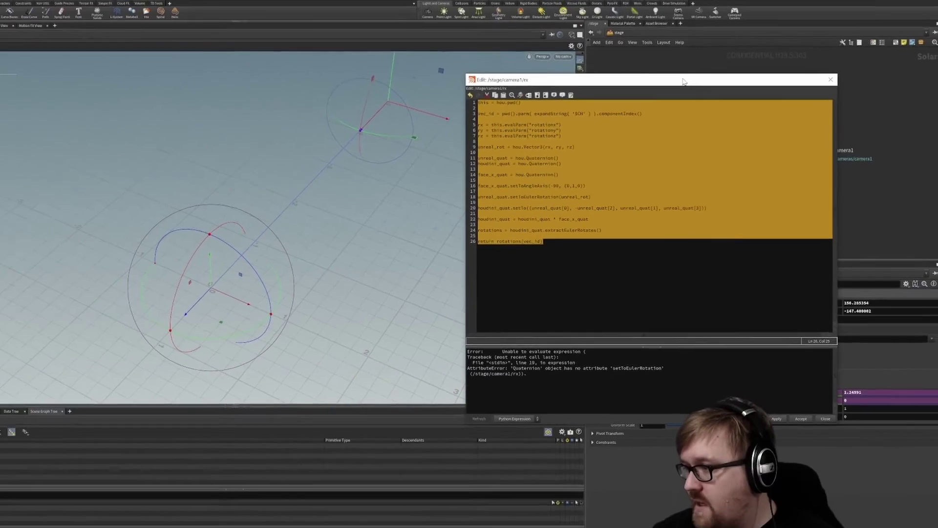
pyautogui.click(524, 149)
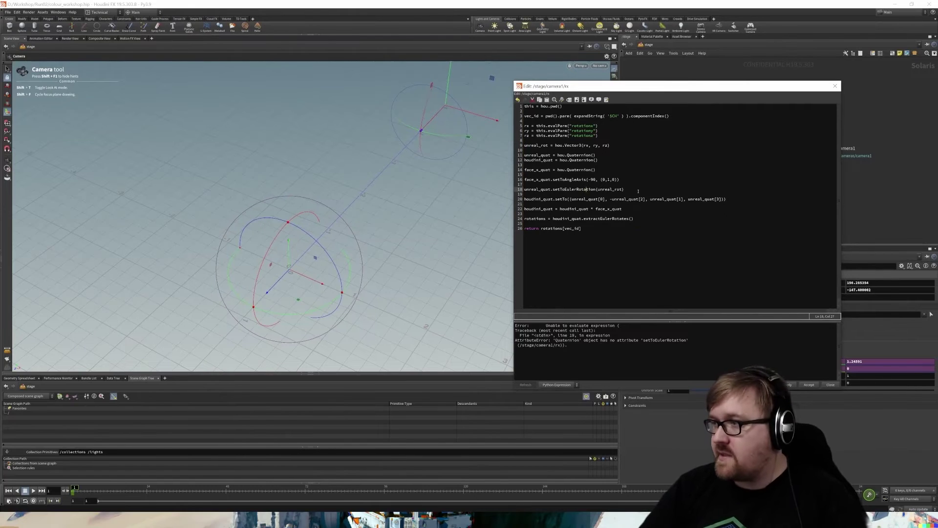
pyautogui.press('Delete')
pyautogui.press('Delete')
pyautogui.press('Delete')
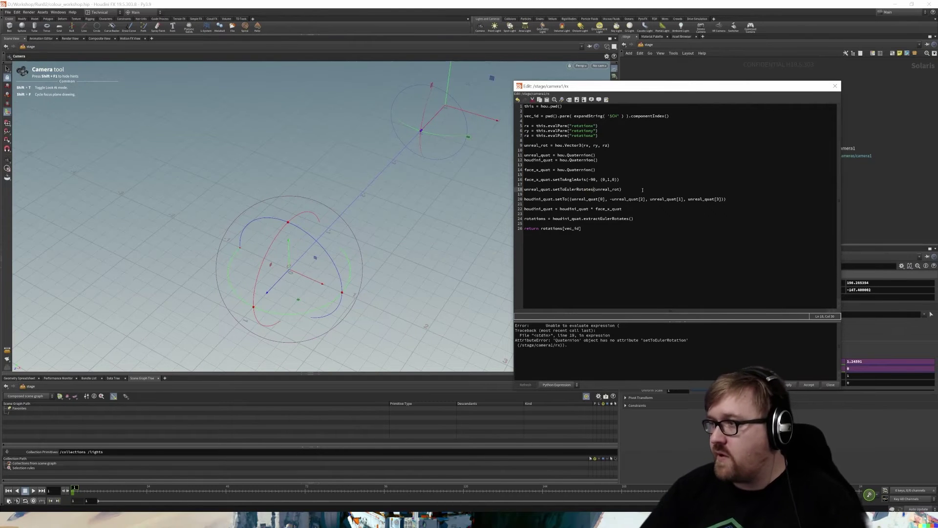
# Copy the corrected Rotate X expression into Rotate Y and Rotate Z, accept it, and check the camera's orientation in the viewport.
pyautogui.hotkey('ctrl', 'a')
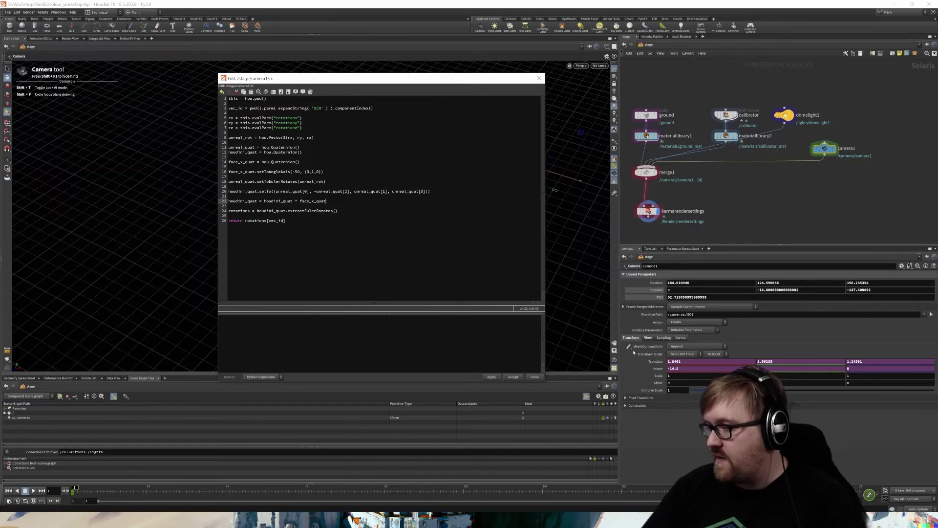
pyautogui.click(535, 377)
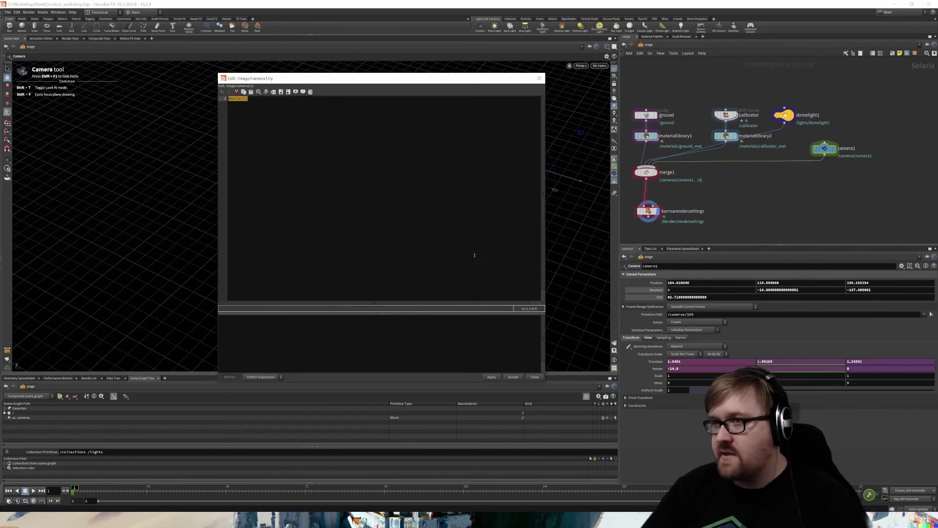
pyautogui.click(512, 377)
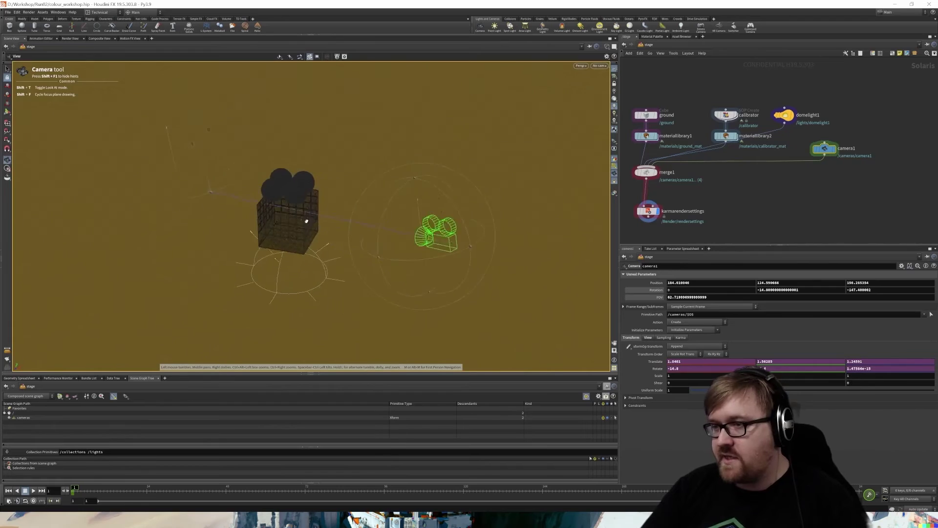
pyautogui.moveTo(307, 221); pyautogui.dragTo(340, 218)
pyautogui.press('Return')
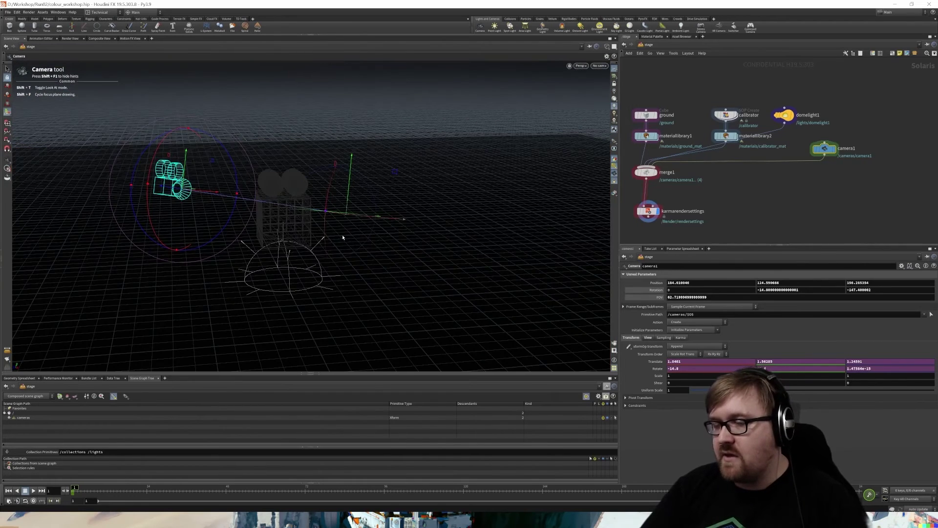
pyautogui.moveTo(305, 235); pyautogui.dragTo(379, 226)
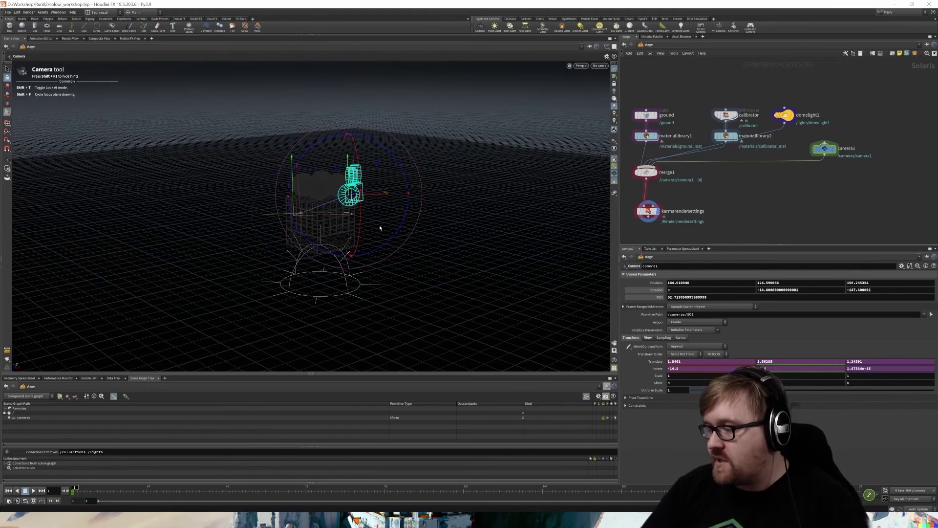
# Examine the added FOV parameter alongside the focal length in camera1's view settings.
pyautogui.click(647, 337)
pyautogui.click(718, 297)
pyautogui.moveTo(718, 297); pyautogui.dragTo(614, 299)
pyautogui.click(673, 297)
pyautogui.moveTo(687, 298); pyautogui.dragTo(685, 375)
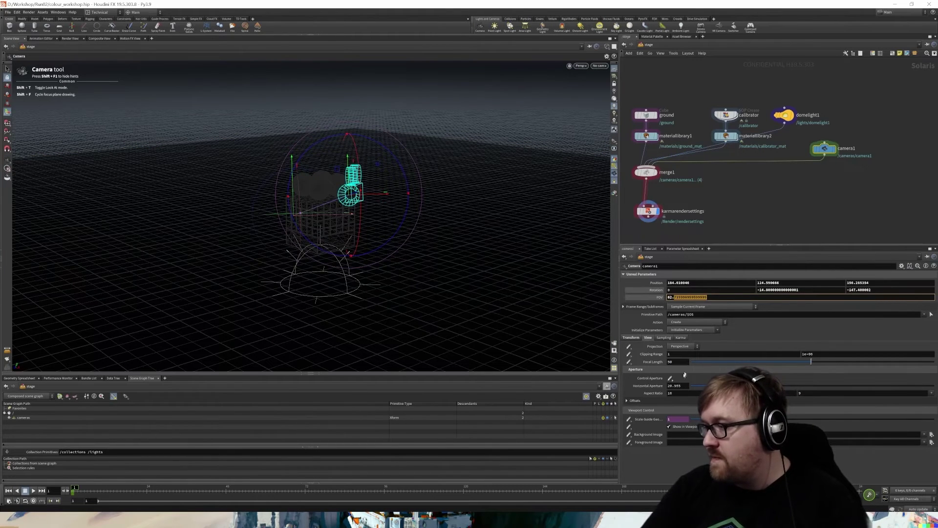
pyautogui.doubleClick(678, 362)
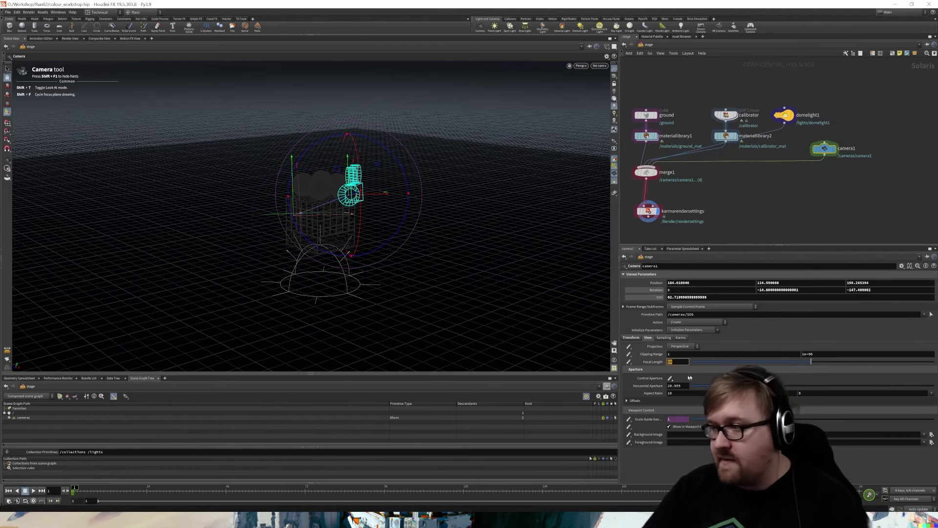
# Consult the SideFX camera lenses page for the field of view, aperture and focal length formulas, then recheck the camera's FOV in Houdini.
pyautogui.hotkey('alt', 'Tab')
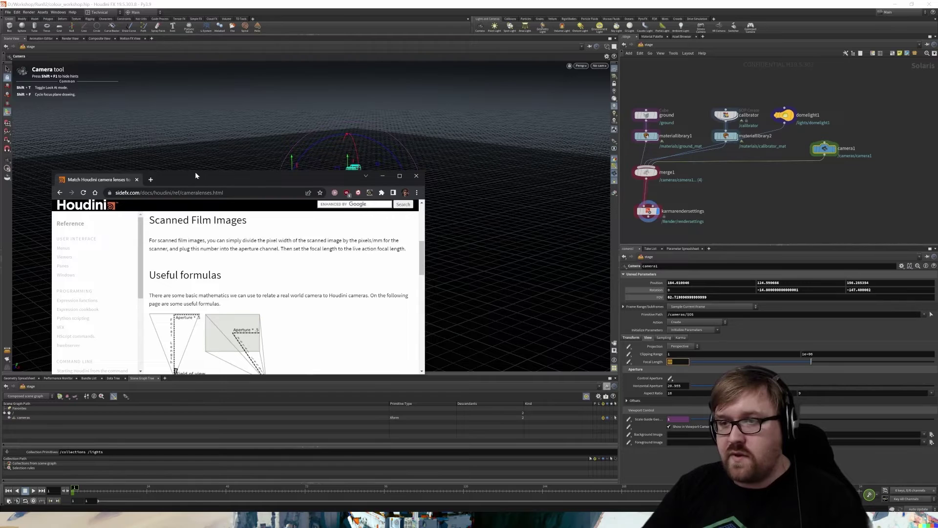
pyautogui.moveTo(195, 172); pyautogui.dragTo(160, 2)
pyautogui.scroll(4, 286, 70)
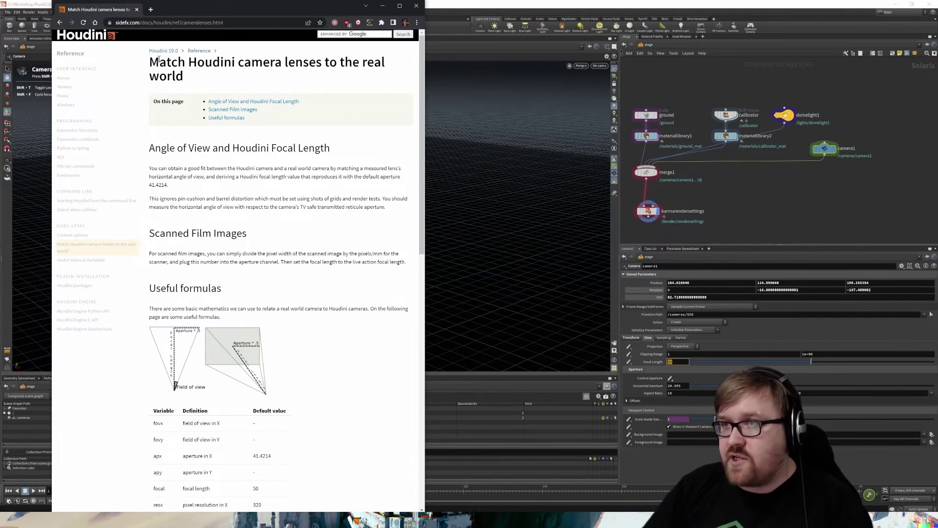
pyautogui.moveTo(153, 61); pyautogui.dragTo(275, 73)
pyautogui.click(274, 76)
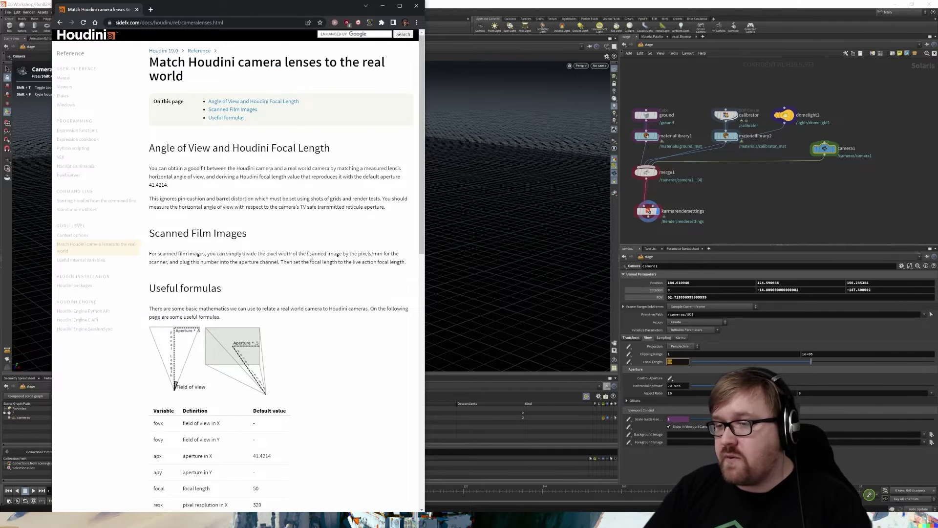
pyautogui.scroll(-4, 342, 267)
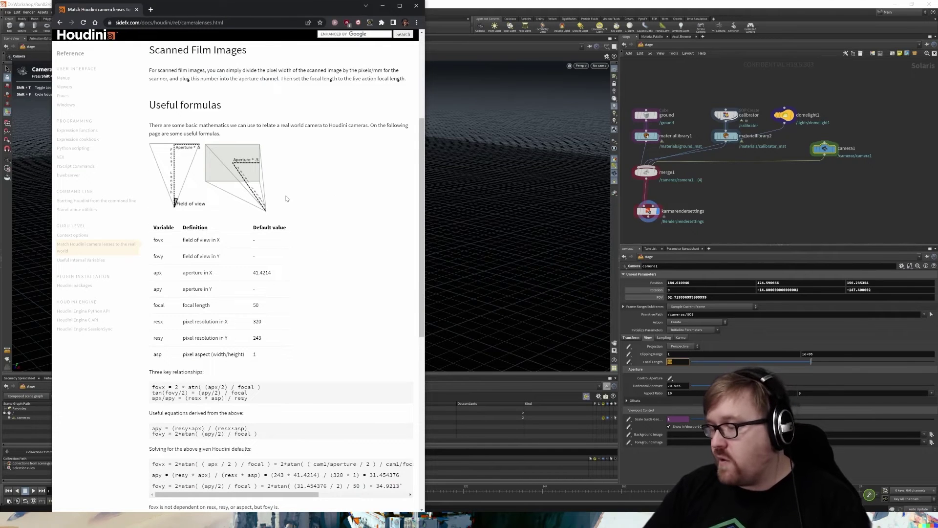
pyautogui.click(666, 301)
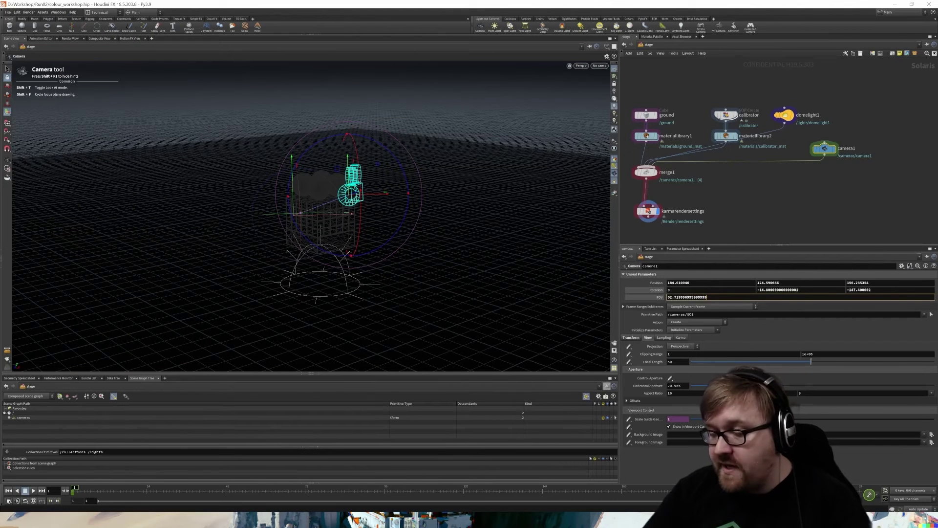
pyautogui.moveTo(685, 296); pyautogui.dragTo(714, 318)
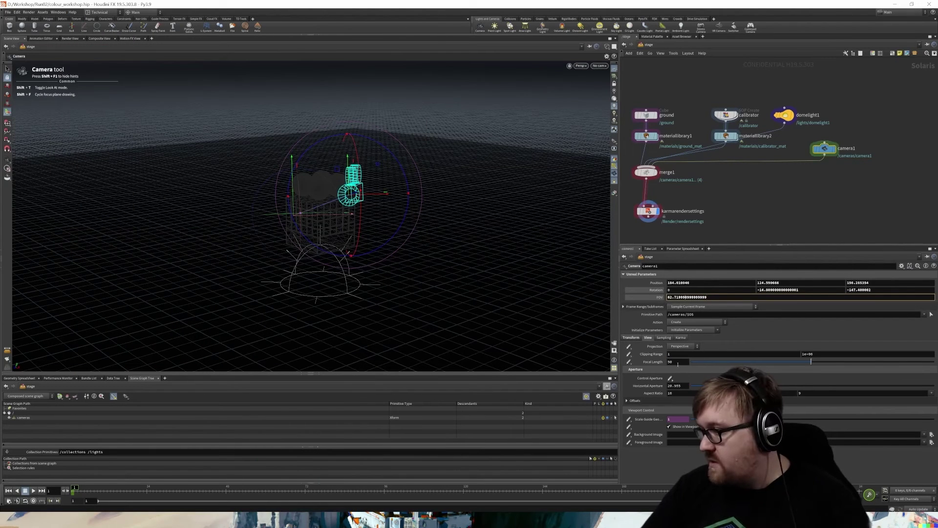
# Open camera1's Focal Length expression and draft the relation tan( ch("fov")/2 ) = opp/adj.
pyautogui.hotkey('alt', 'e')
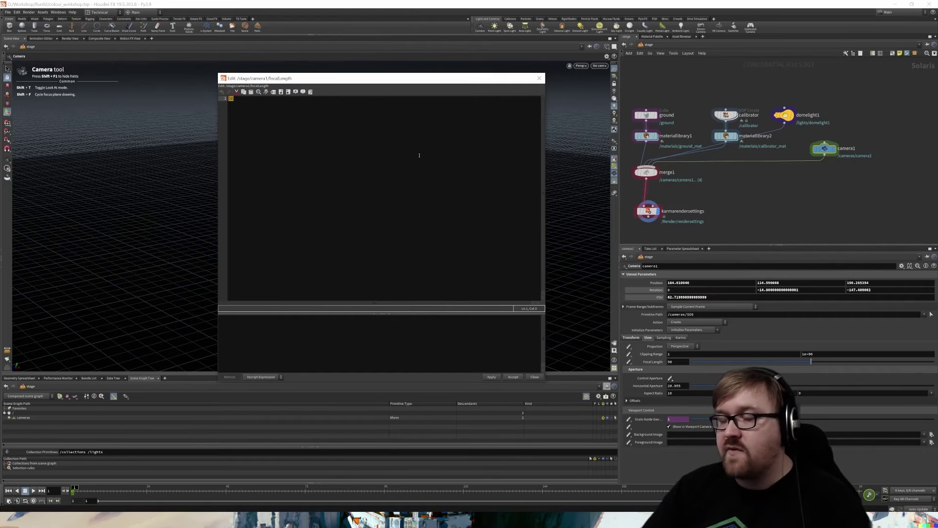
pyautogui.write('toa')
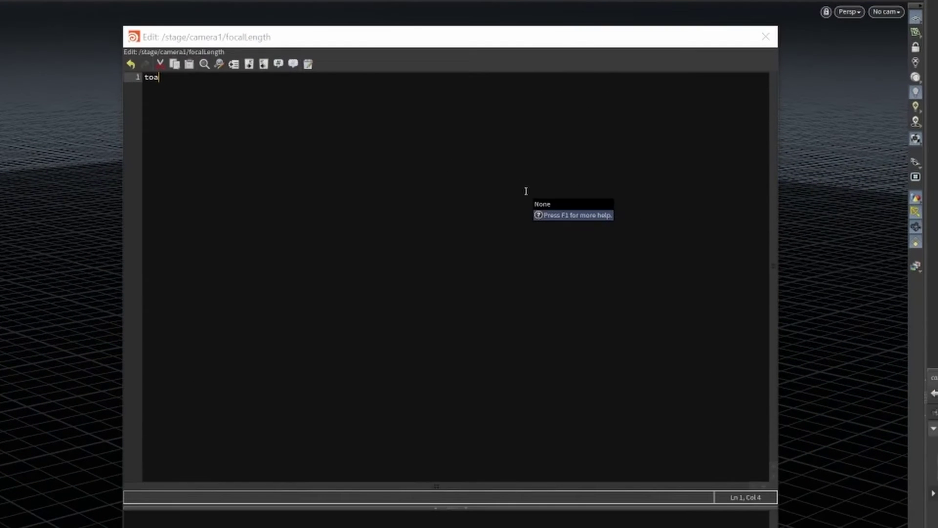
pyautogui.write('an(x) = opp')
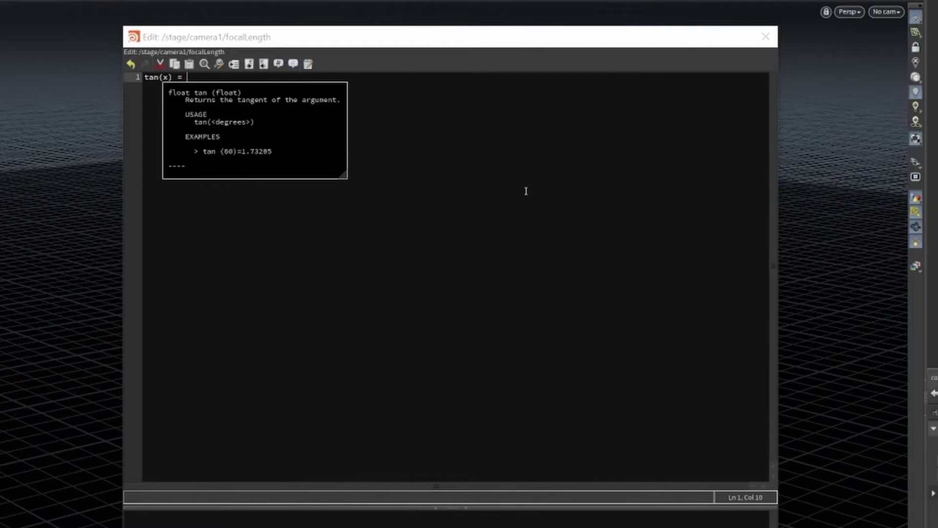
pyautogui.write('/adj')
pyautogui.press('Left')
pyautogui.press('Left')
pyautogui.press('Left')
pyautogui.press('Left')
pyautogui.press('Left')
pyautogui.press('Left')
pyautogui.press('Left')
pyautogui.press('Left')
pyautogui.press('Left')
pyautogui.press('Left')
pyautogui.press('Left')
pyautogui.press('BackSpace')
pyautogui.write('ch("fov")/2')
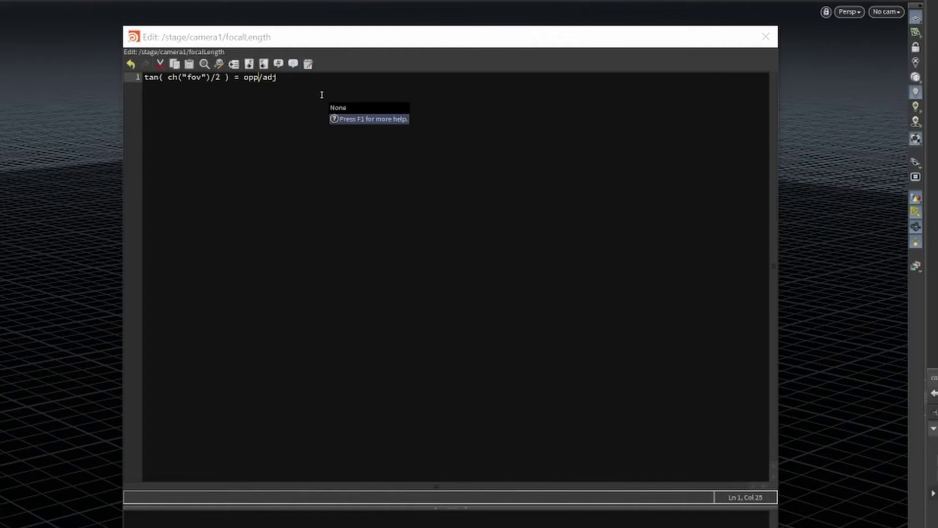
# Substitute (aperture/2) for opp and focal for adj in the Focal Length expression.
pyautogui.press('BackSpace')
pyautogui.press('BackSpace')
pyautogui.press('BackSpace')
pyautogui.write('(aperture/2)')
pyautogui.press('End')
pyautogui.press('BackSpace')
pyautogui.press('BackSpace')
pyautogui.press('BackSpace')
pyautogui.write('focal')
# Rearrange the expression to solve for focal, giving focal = (aperture/2)/tan( ch("fov")/2 ).
pyautogui.press('BackSpace')
pyautogui.press('BackSpace')
pyautogui.press('BackSpace')
pyautogui.press('BackSpace')
pyautogui.press('BackSpace')
pyautogui.press('Home')
pyautogui.write('focal')
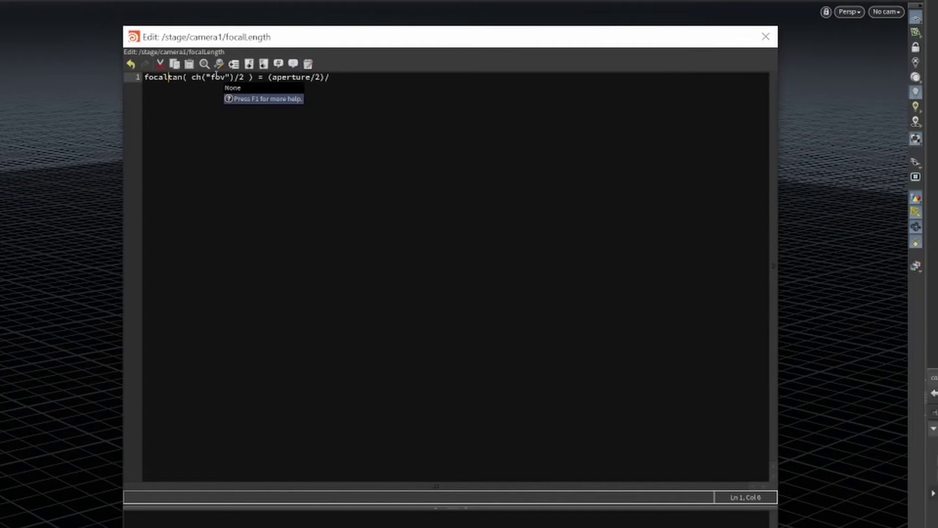
pyautogui.moveTo(253, 77); pyautogui.dragTo(144, 78)
pyautogui.hotkey('ctrl', 'x')
pyautogui.press('End')
pyautogui.hotkey('ctrl', 'v')
# Replace aperture with ch("horizontalAperture"), remove the leading "focal =" and accept the Focal Length expression.
pyautogui.doubleClick(205, 77)
pyautogui.write('ch("hori')
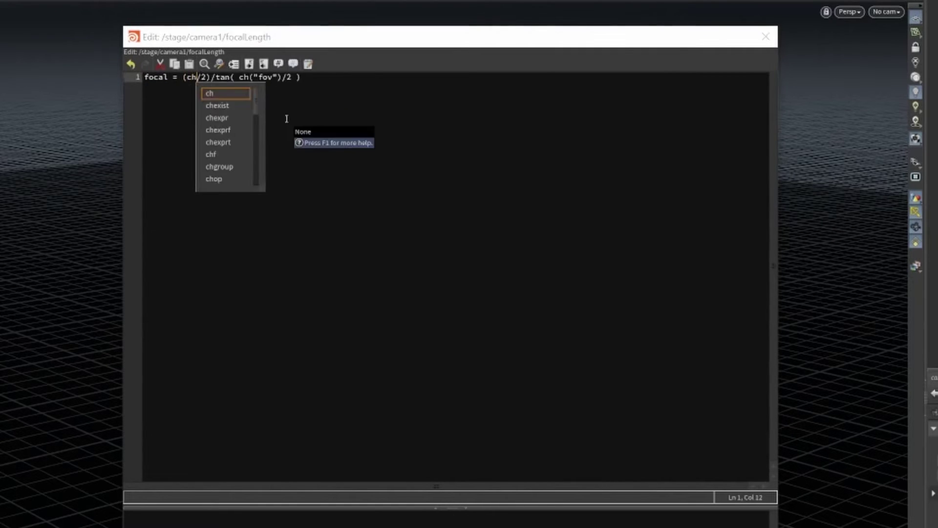
pyautogui.press('Down')
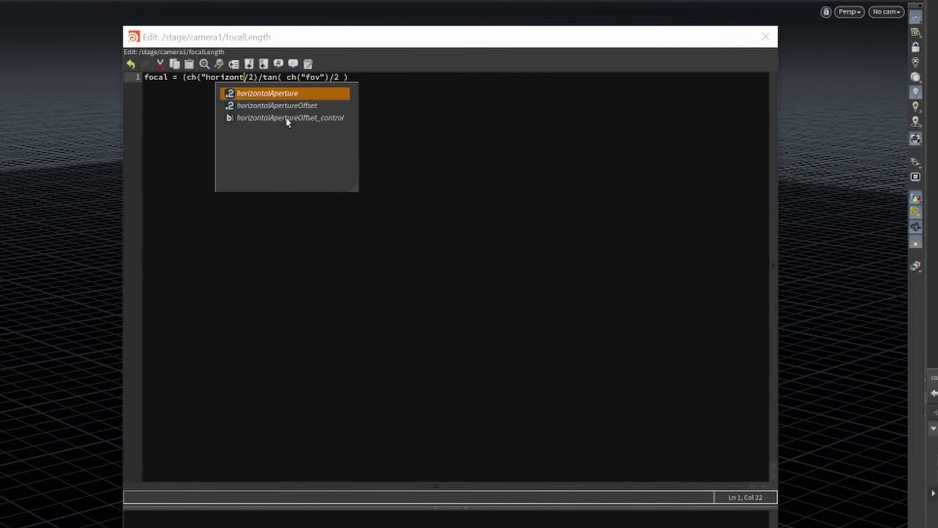
pyautogui.press('Return')
pyautogui.write('")')
pyautogui.press('Home')
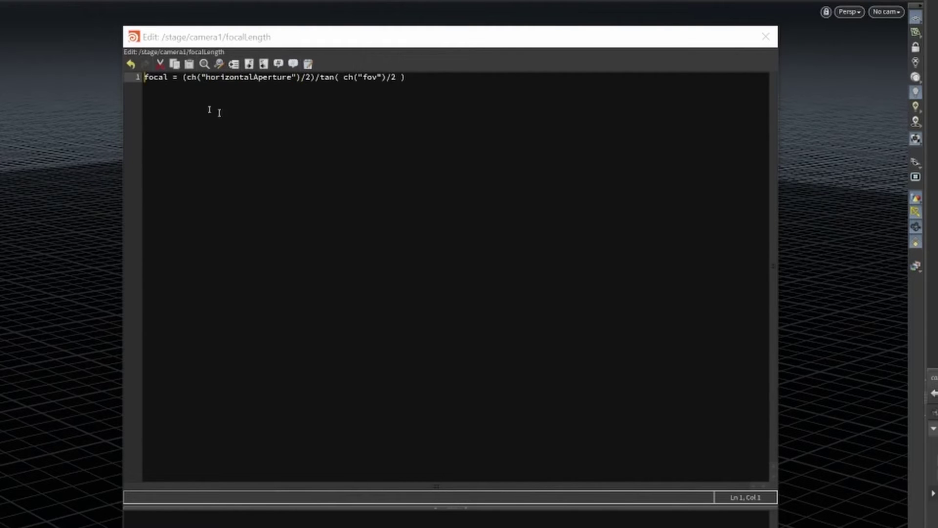
pyautogui.moveTo(184, 79); pyautogui.dragTo(143, 78)
pyautogui.press('BackSpace')
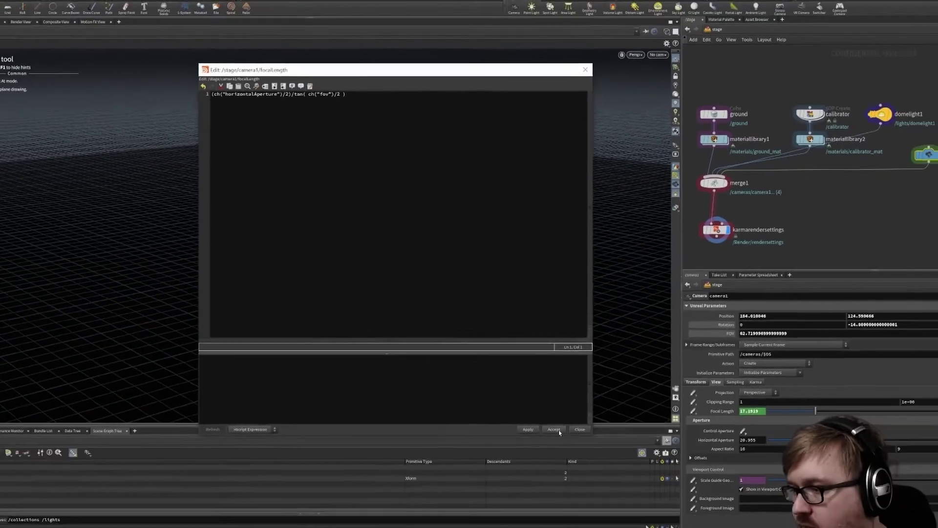
pyautogui.hotkey('ctrl', 'Return')
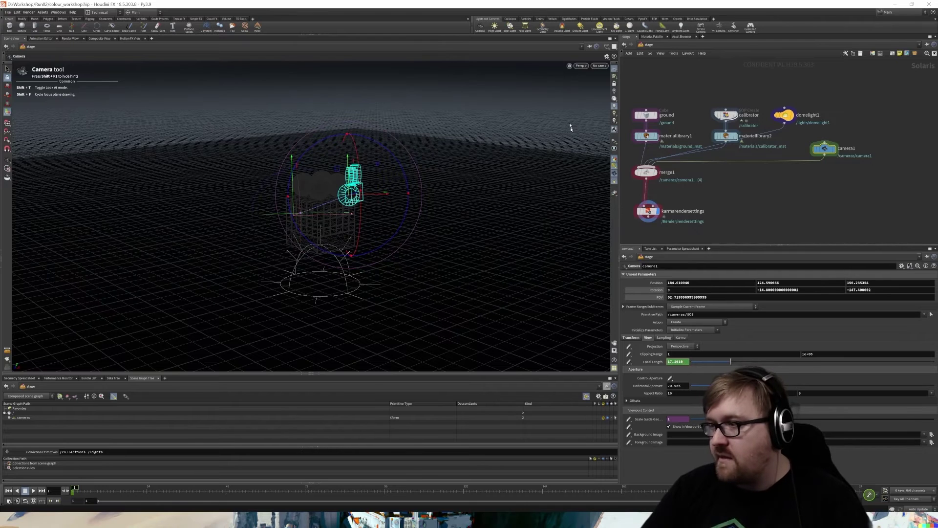
# Look through camera1 in Houdini and through CameraActor in Unreal, and compare the calibrator's framing in both.
pyautogui.click(599, 65)
pyautogui.click(609, 78)
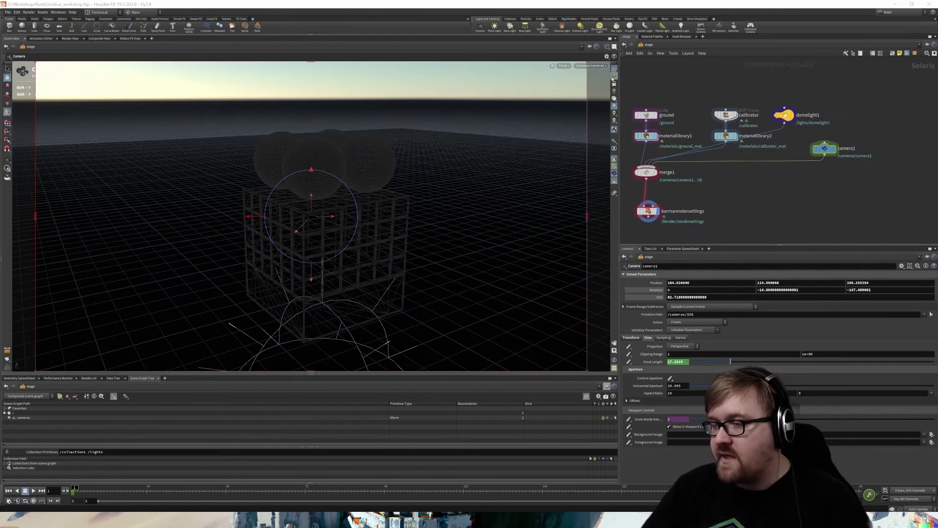
pyautogui.hotkey('alt', 'Tab')
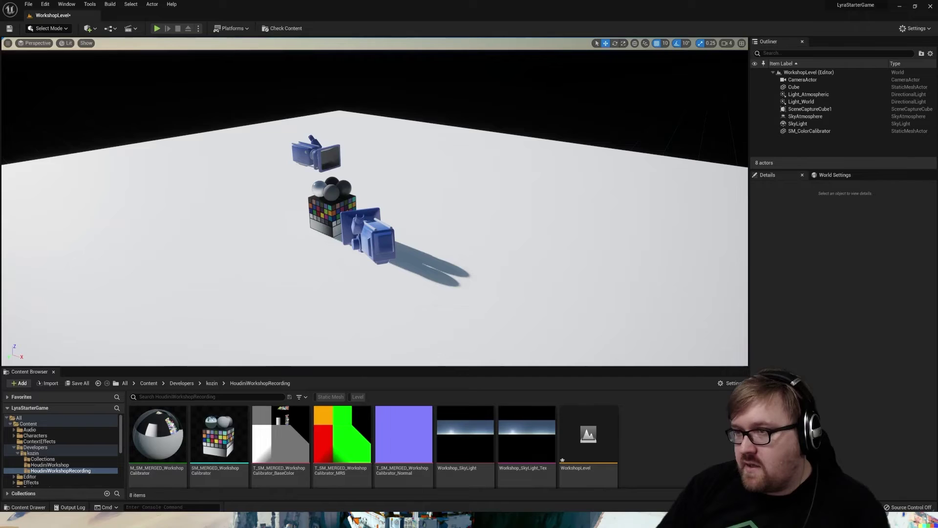
pyautogui.click(44, 43)
pyautogui.click(48, 125)
pyautogui.click(386, 225)
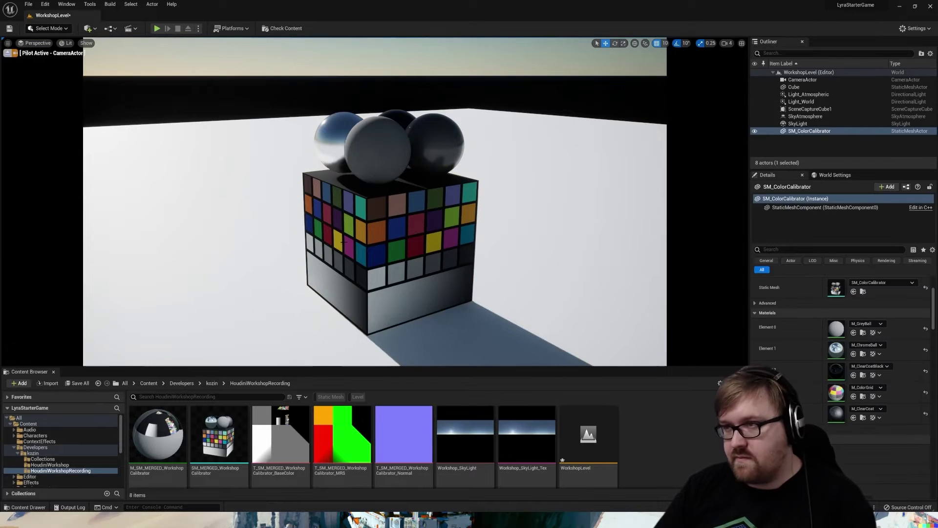
pyautogui.moveTo(372, 519)
pyautogui.click(352, 497)
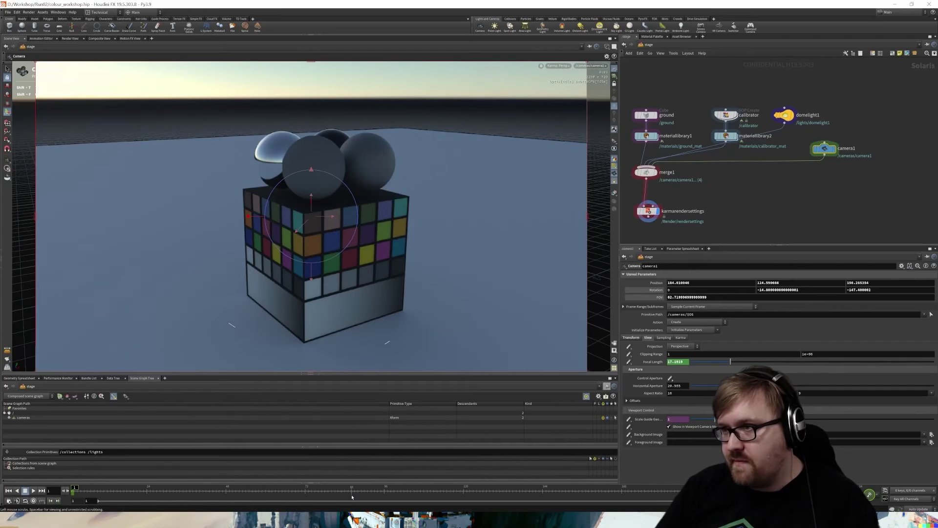
pyautogui.moveTo(318, 520)
pyautogui.click(293, 488)
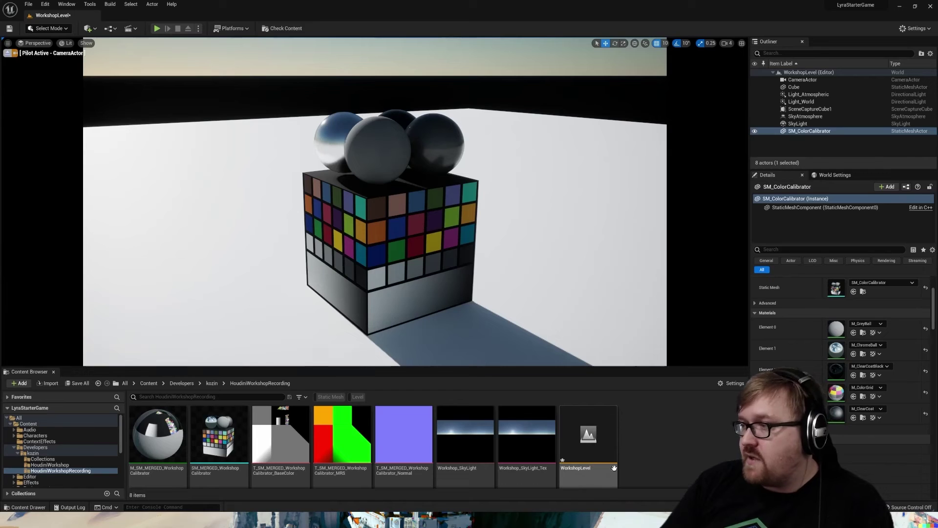
# Check Light_World's intensity in Unreal, and add a distant light in Houdini with its intensity set to 10.
pyautogui.click(801, 102)
pyautogui.click(879, 292)
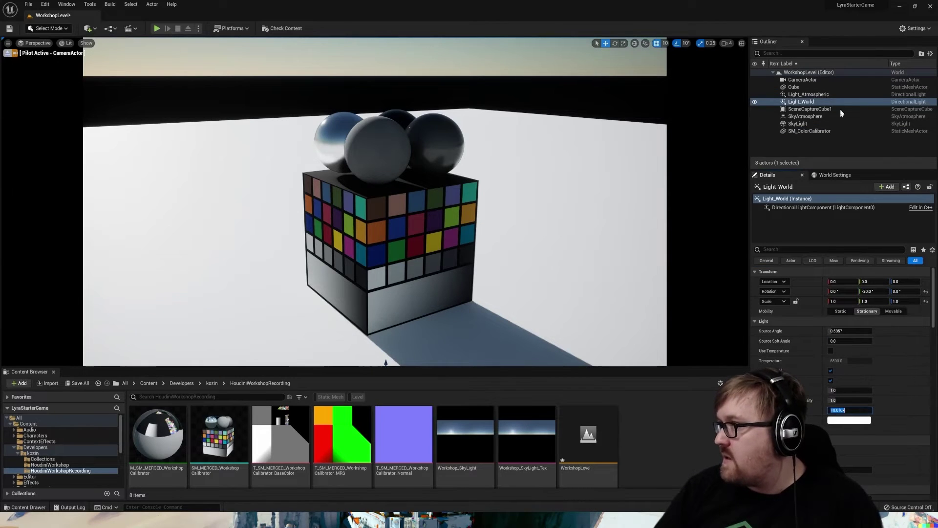
pyautogui.hotkey('alt', 'Tab')
pyautogui.click(674, 314)
pyautogui.write('0')
pyautogui.press('Return')
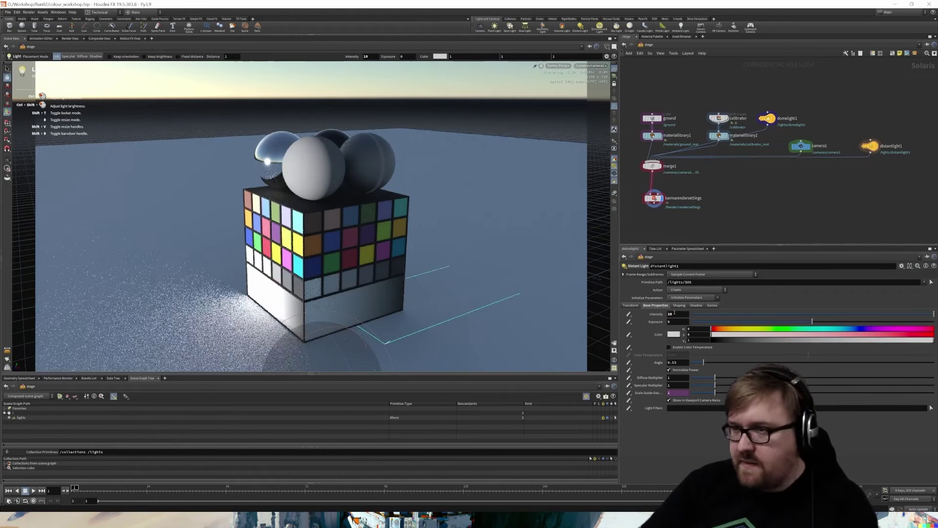
# Add an Unreal Parameters folder with a Rotation vector to distantlight1's parameter interface.
pyautogui.click(902, 266)
pyautogui.click(860, 271)
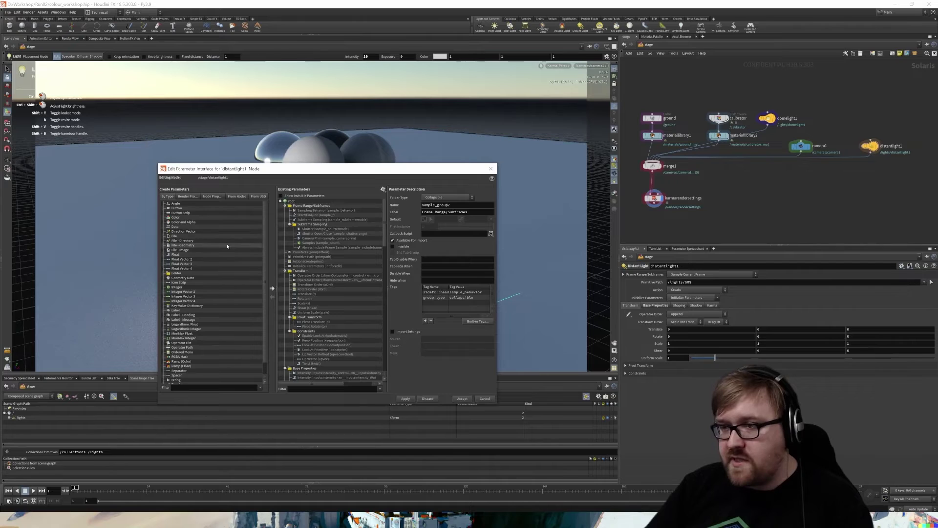
pyautogui.moveTo(176, 273); pyautogui.dragTo(295, 204)
pyautogui.tripleClick(440, 211)
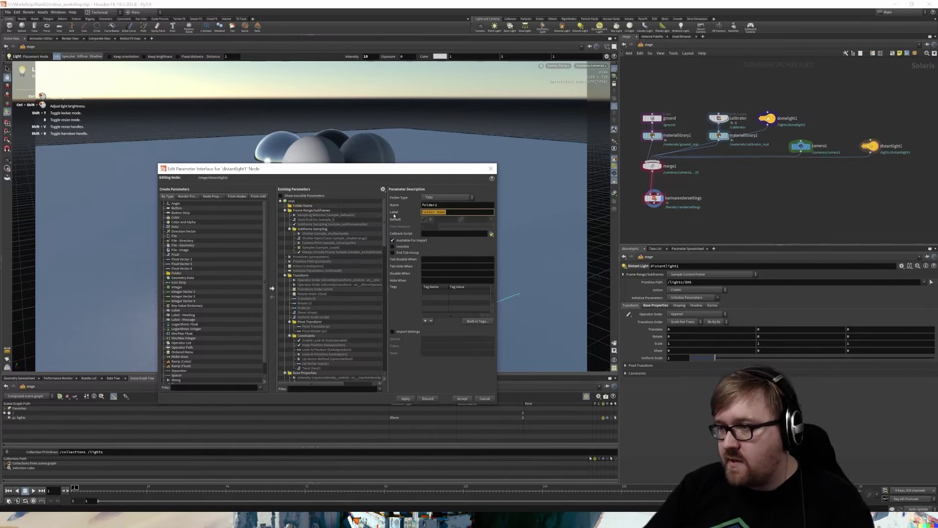
pyautogui.write('u')
pyautogui.write('nreal Parameters')
pyautogui.press('Return')
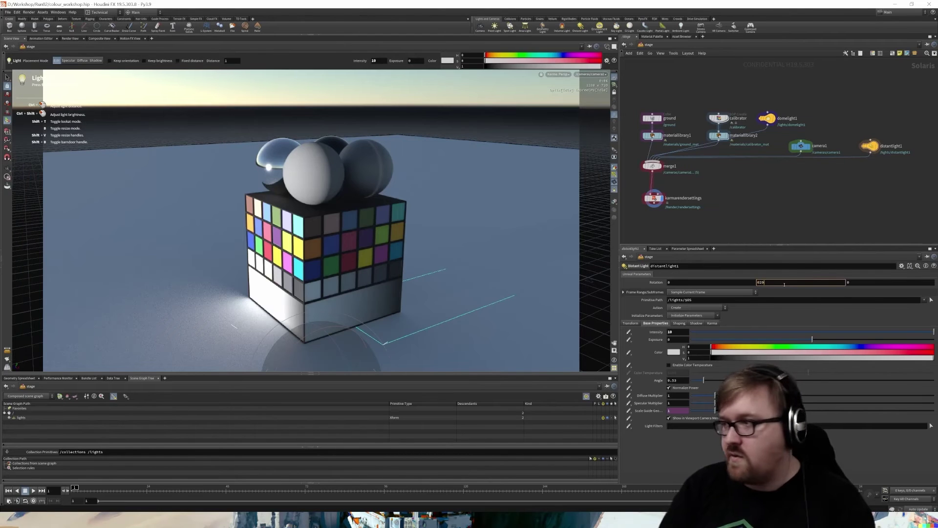
# Set the second component of distantlight1's Unreal Rotation to -20.
pyautogui.click(784, 282)
pyautogui.write('-20')
pyautogui.press('Return')
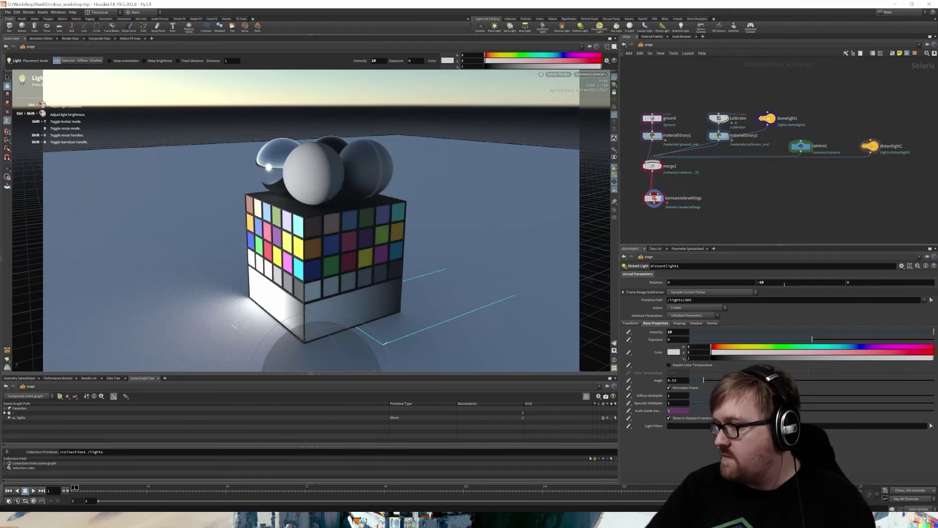
# Keyframe distantlight1's Rotate channels, switch their expression language to Python and open the expression for editing.
pyautogui.click(629, 324)
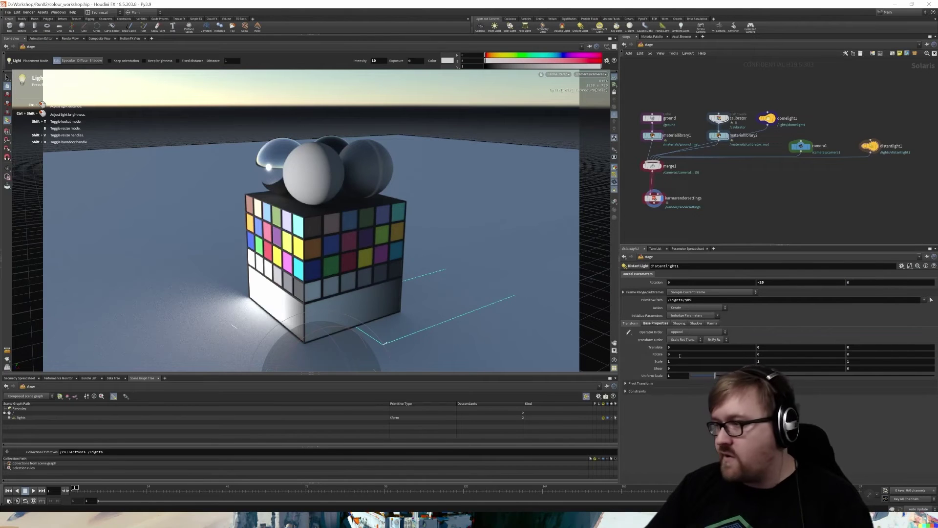
pyautogui.keyDown('alt'); pyautogui.click(657, 354); pyautogui.keyUp('alt')
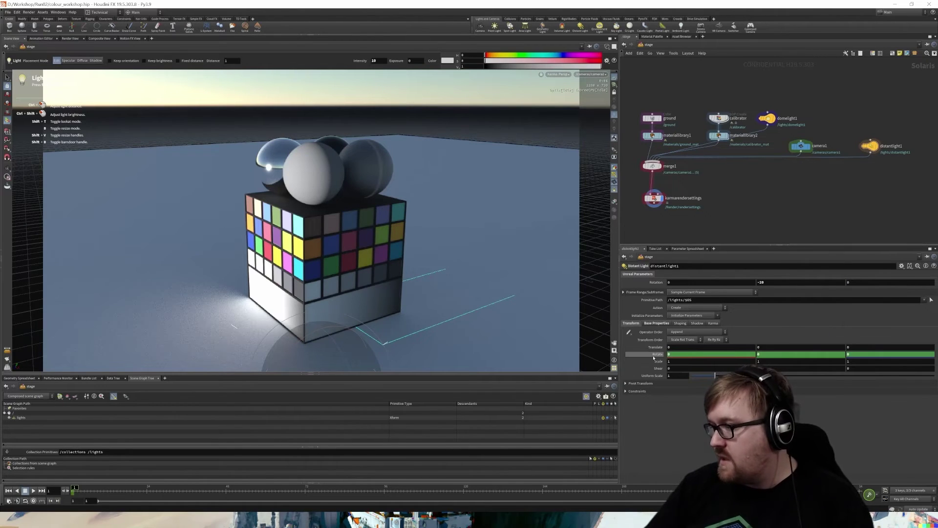
pyautogui.rightClick(654, 355)
pyautogui.moveTo(718, 378)
pyautogui.click(797, 397)
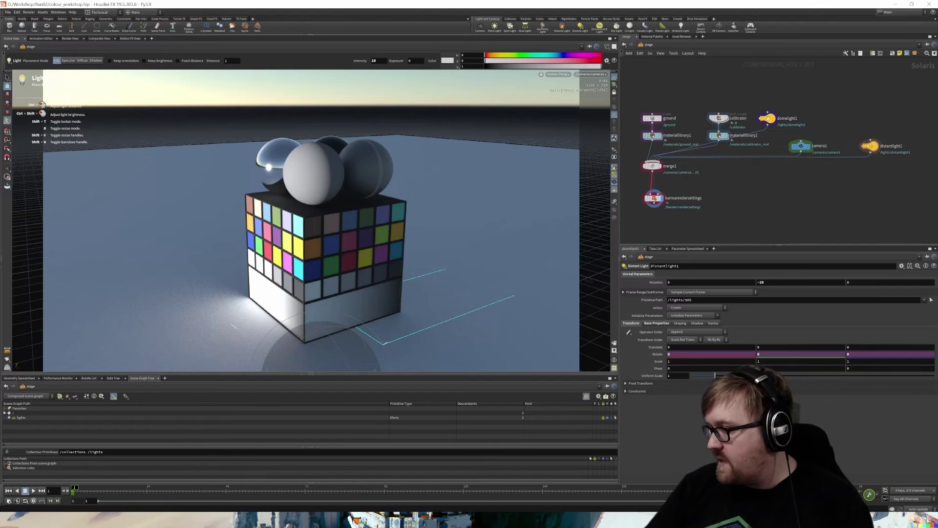
pyautogui.hotkey('alt', 'e')
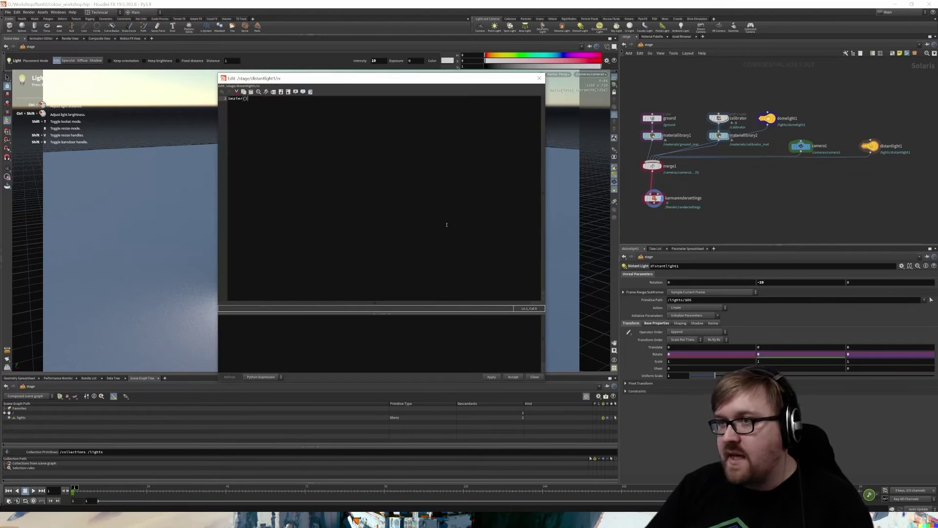
# Copy the Python rotation expression from camera1's Rotate X and apply it to distantlight1's Rotate channels.
pyautogui.click(800, 146)
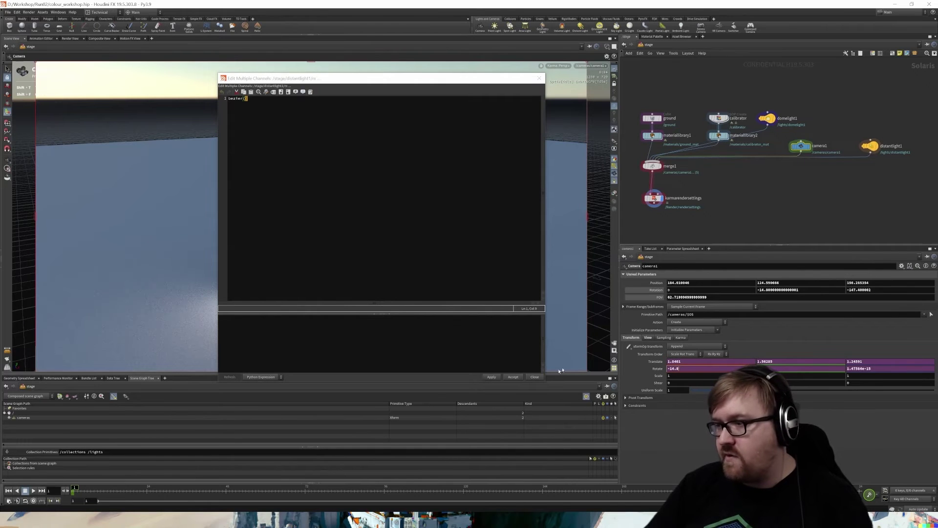
pyautogui.press('Escape')
pyautogui.hotkey('alt', 'e')
pyautogui.click(445, 217)
pyautogui.hotkey('ctrl', 'a')
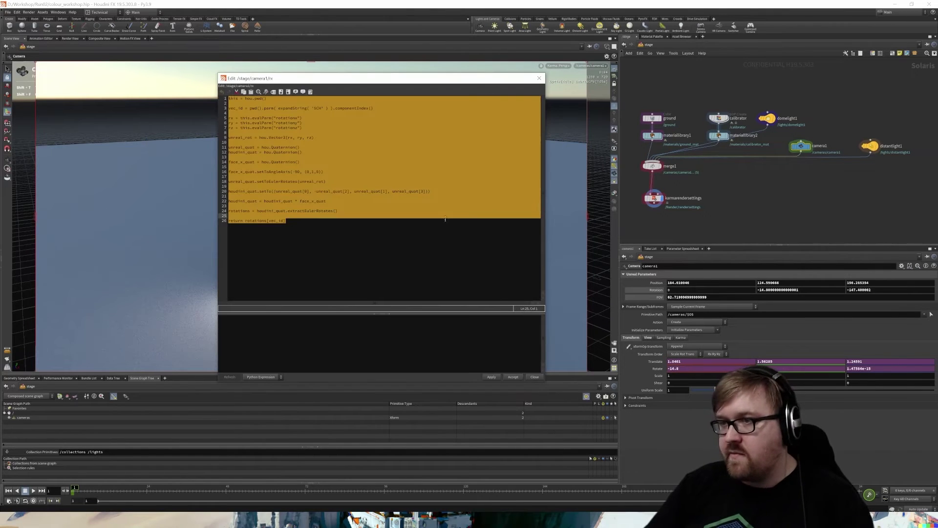
pyautogui.click(537, 379)
pyautogui.moveTo(859, 166); pyautogui.dragTo(850, 167, button='middle')
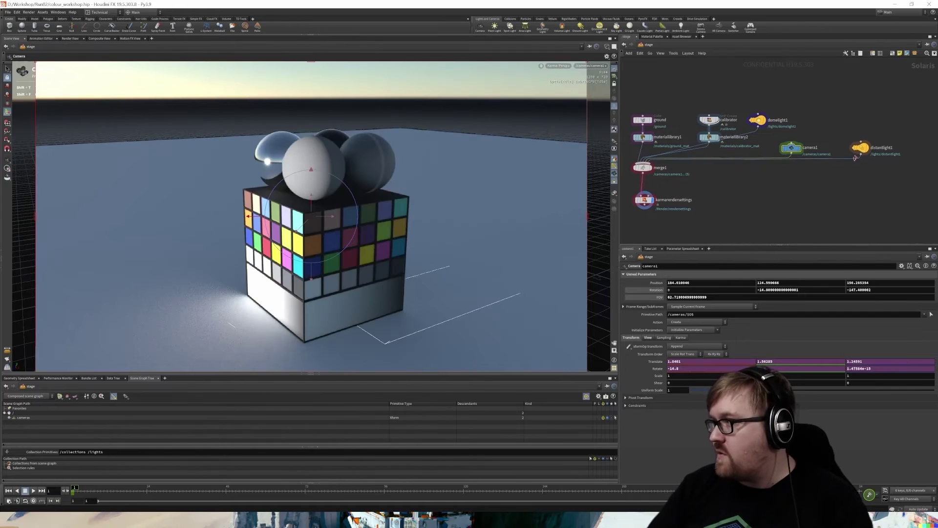
pyautogui.click(860, 148)
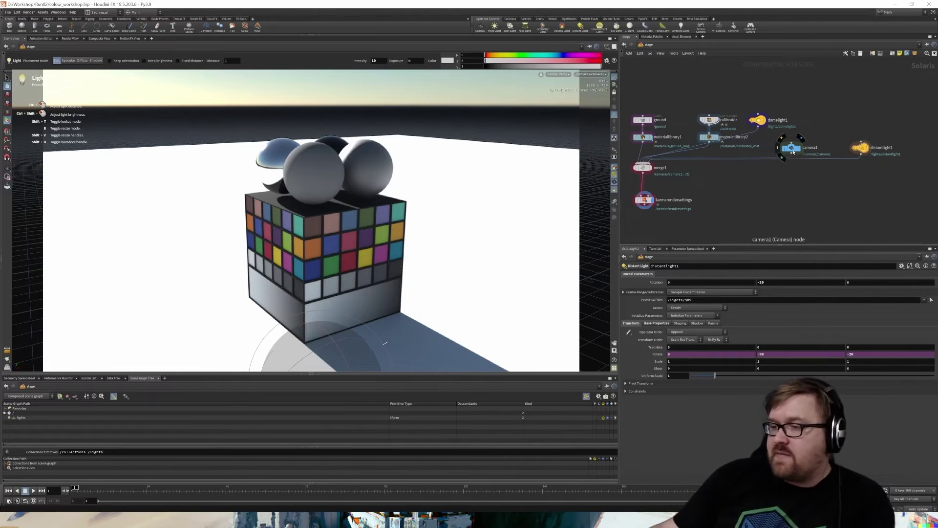
# Place the Houdini window beside the Unreal viewport and compare the calibrator's lighting and shadow in both.
pyautogui.press('super+Right')
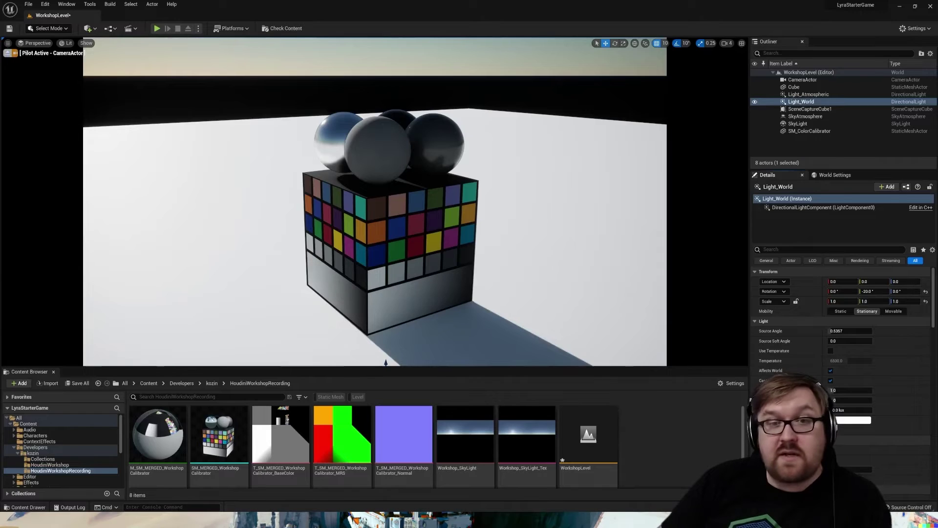
pyautogui.moveTo(684, 21); pyautogui.dragTo(305, 40)
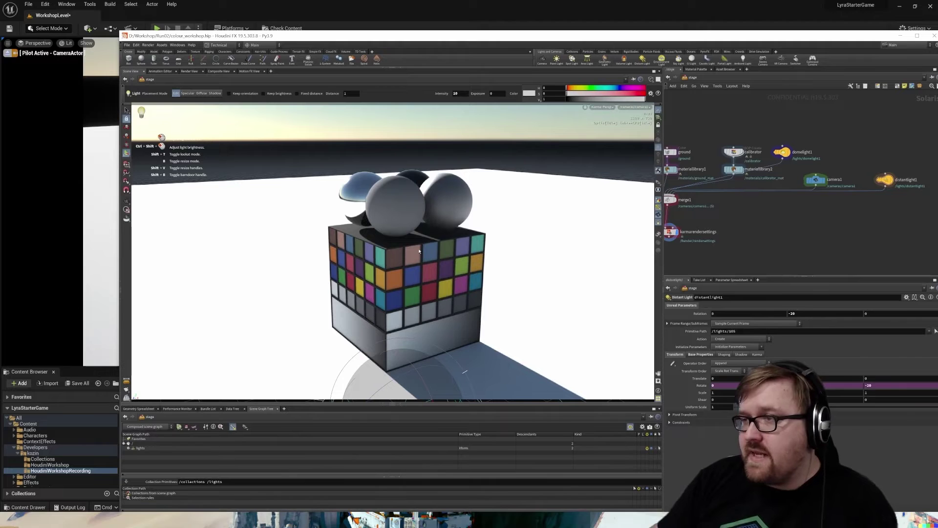
pyautogui.click(72, 222)
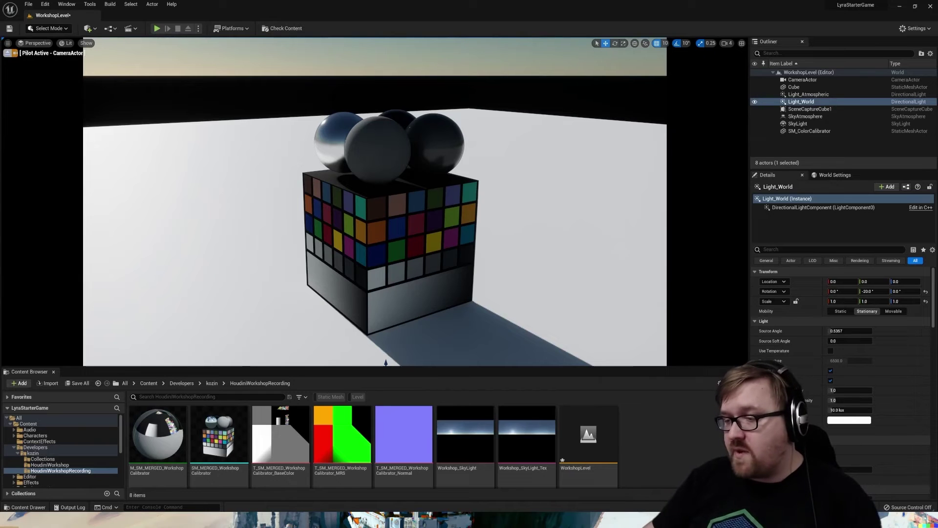
pyautogui.moveTo(338, 519)
pyautogui.click(371, 482)
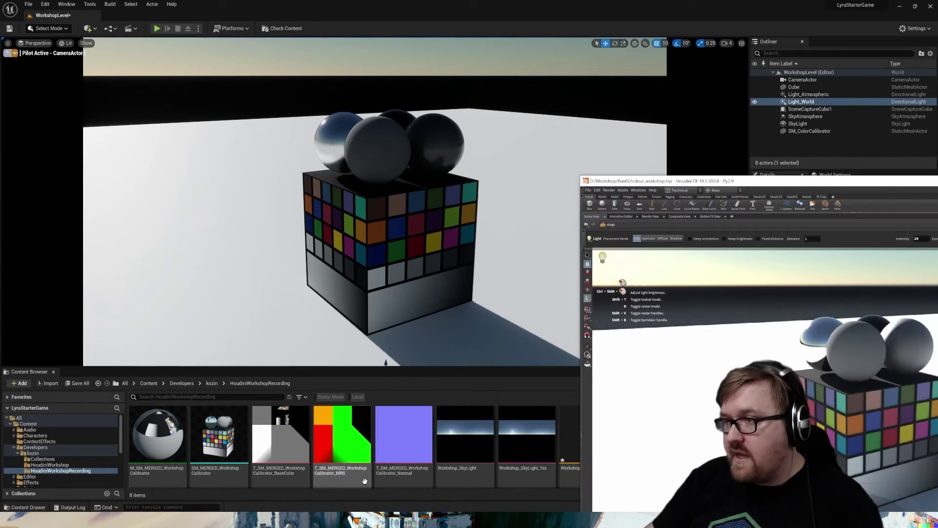
pyautogui.moveTo(704, 195); pyautogui.dragTo(596, 37)
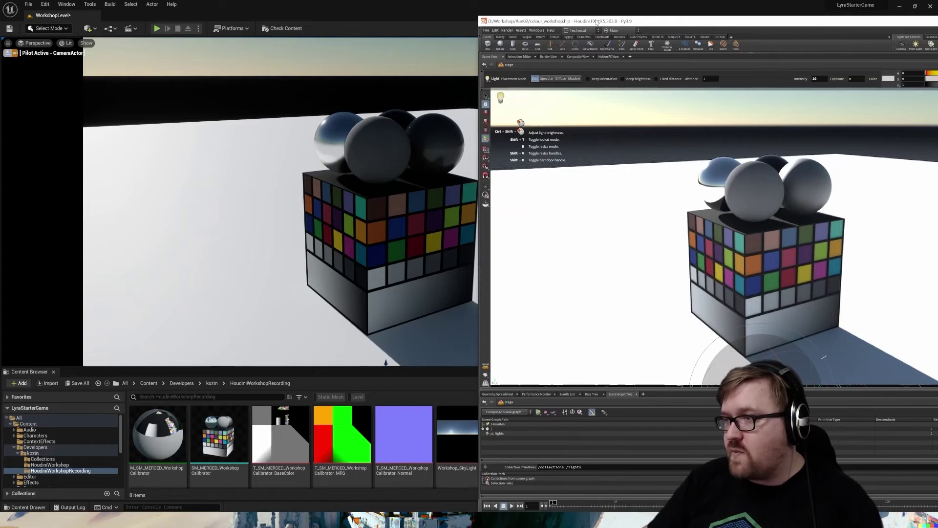
# Turn off the Game Settings exposure in the Unreal viewport and place the Houdini window beside it for a brightness comparison.
pyautogui.click(64, 43)
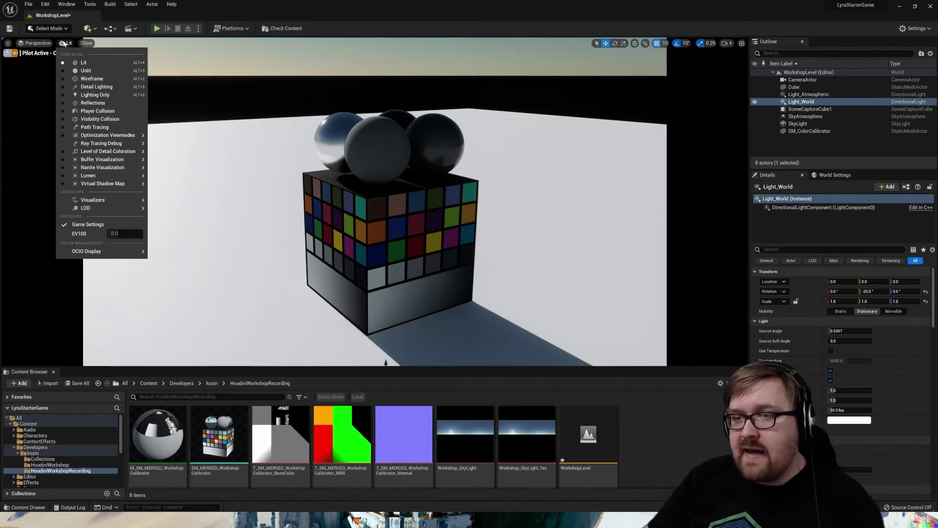
pyautogui.click(67, 225)
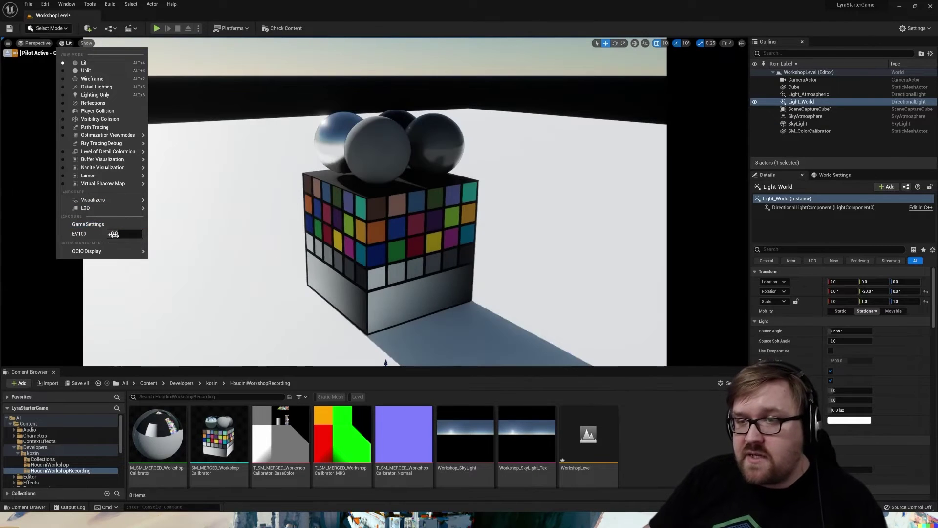
pyautogui.hotkey('alt', 'Tab')
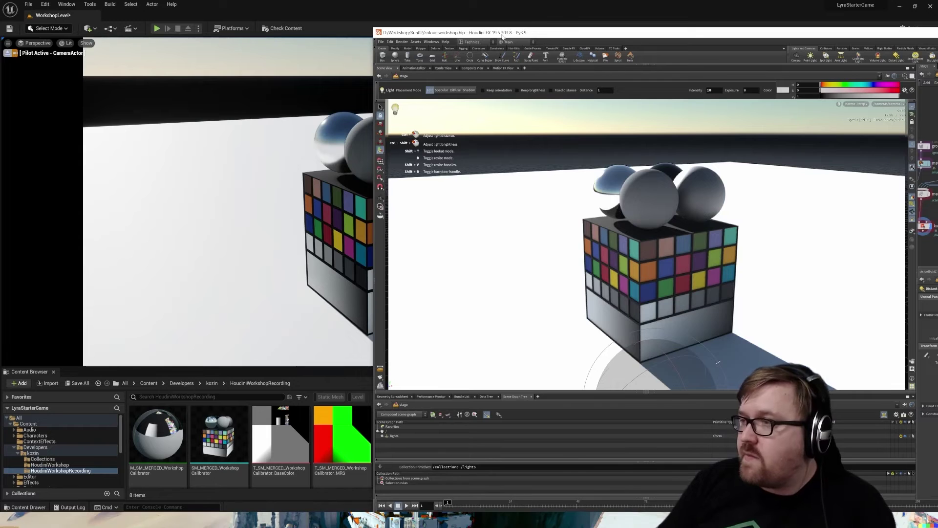
pyautogui.moveTo(775, 36); pyautogui.dragTo(705, 45)
pyautogui.moveTo(883, 46); pyautogui.dragTo(656, 136)
pyautogui.click(734, 168)
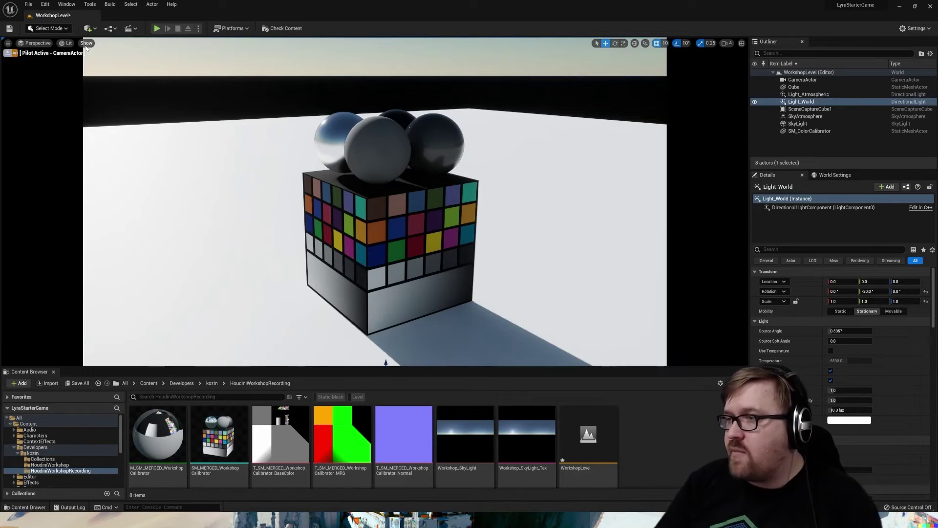
# Switch to Houdini and enable the Correction Toolbar in the Karma scene viewport.
pyautogui.hotkey('alt', 'Tab')
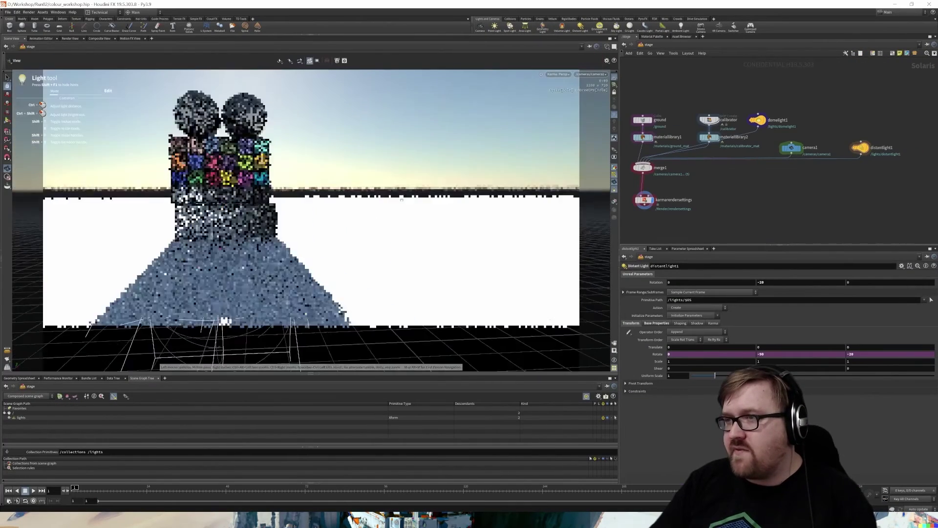
pyautogui.moveTo(321, 188); pyautogui.dragTo(351, 260)
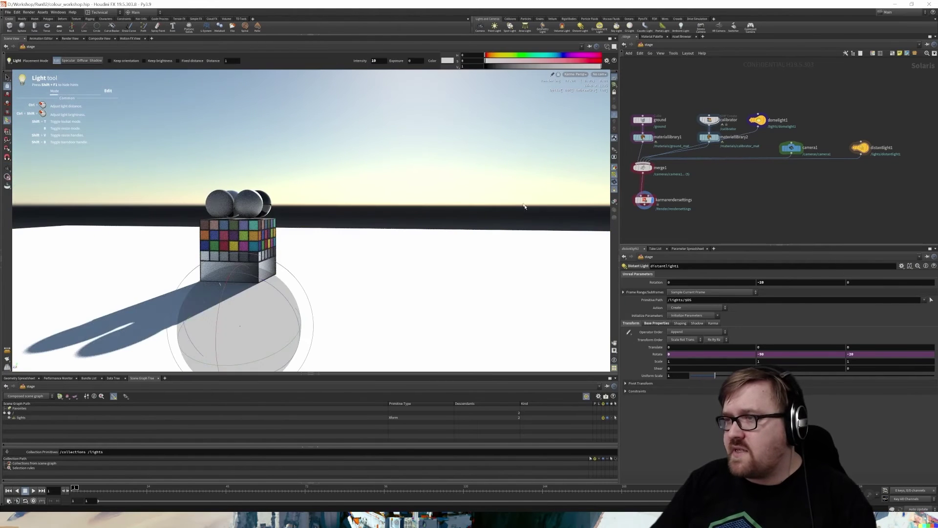
pyautogui.moveTo(458, 198); pyautogui.dragTo(425, 209)
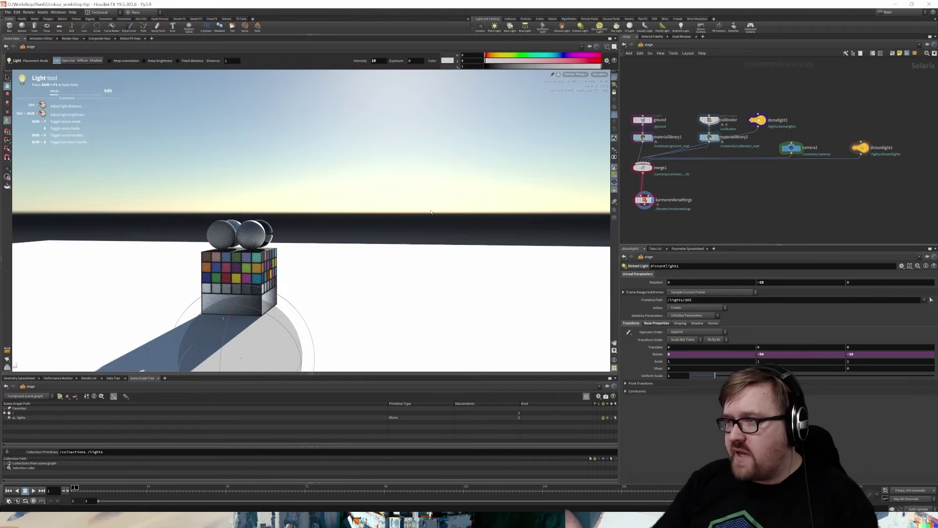
pyautogui.press('super+Down')
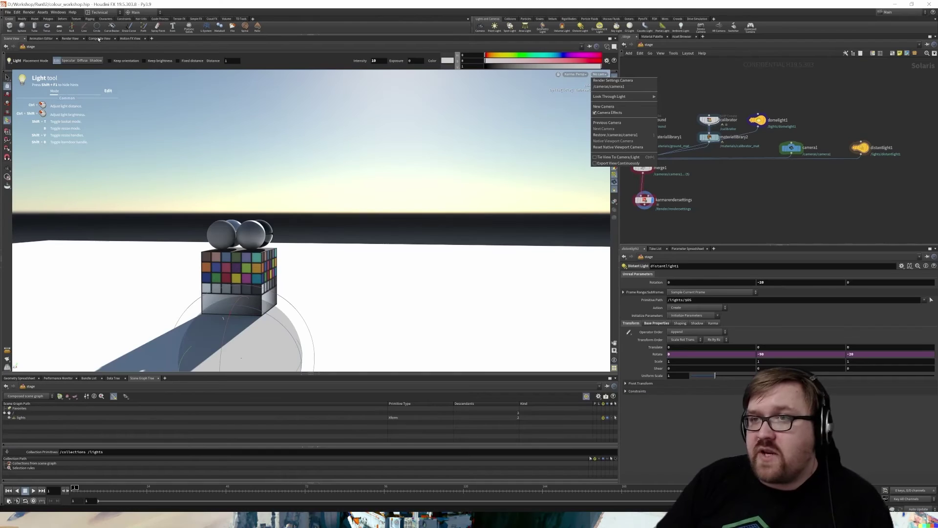
pyautogui.click(580, 75)
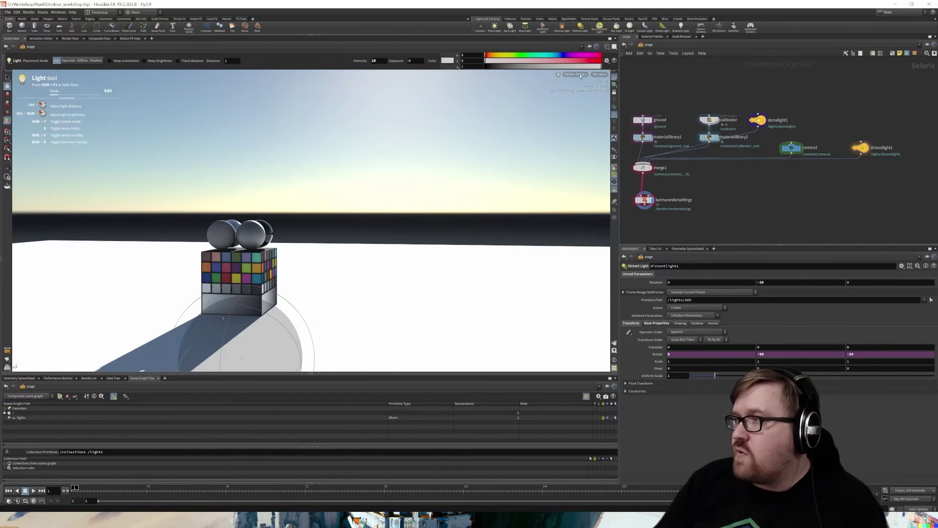
pyautogui.click(580, 74)
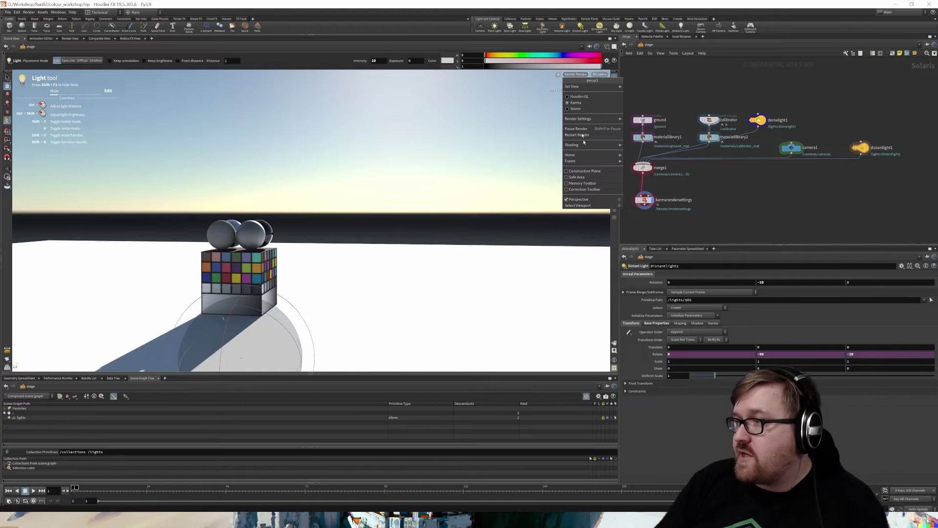
pyautogui.click(583, 189)
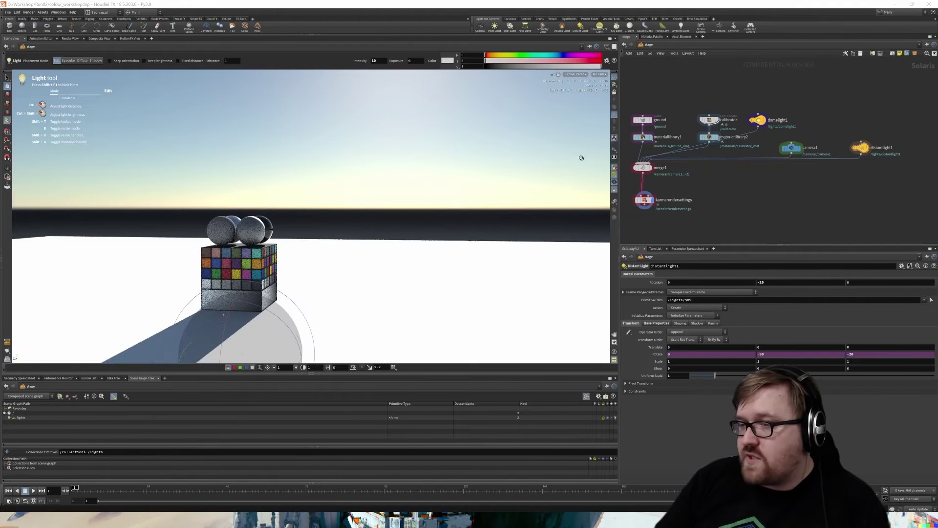
# Place the Houdini window beside the Unreal viewport and switch the Houdini viewport's colour correction to OpenColorIO.
pyautogui.press('super+Down')
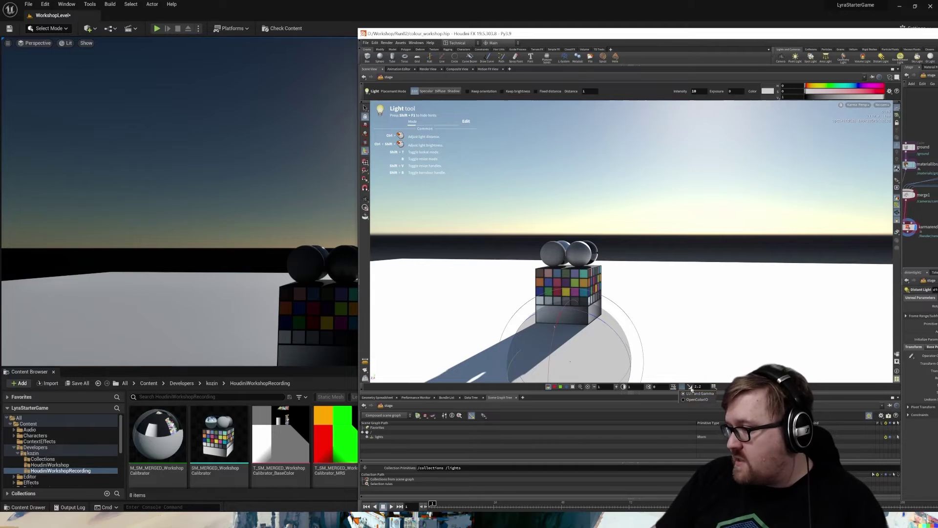
pyautogui.click(708, 393)
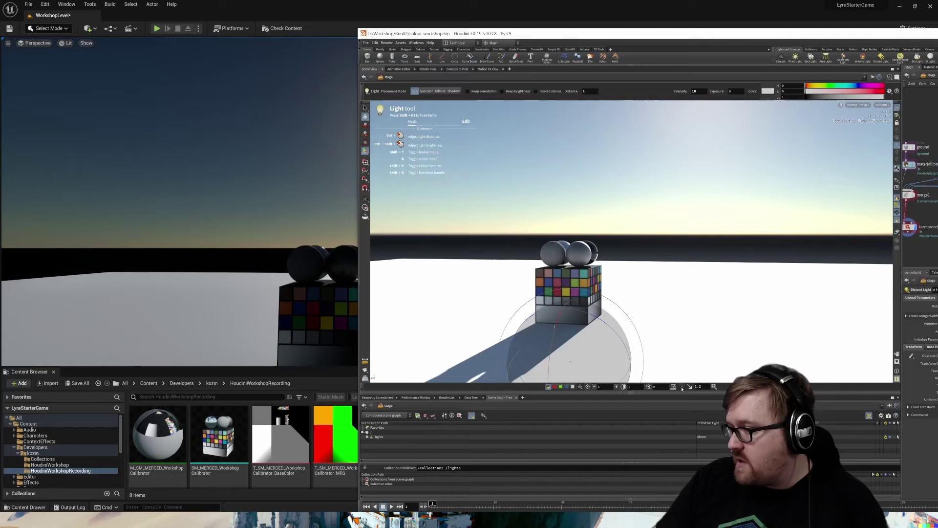
pyautogui.click(714, 387)
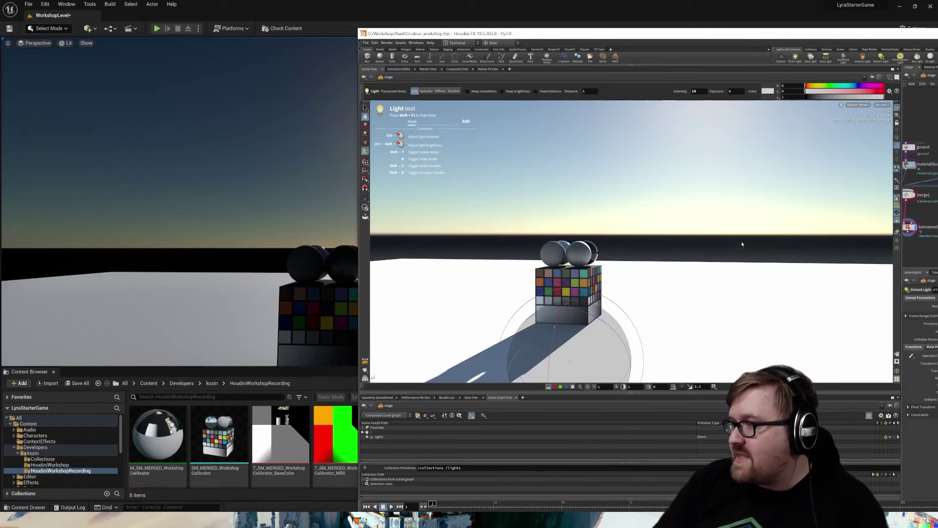
pyautogui.click(683, 386)
pyautogui.click(696, 399)
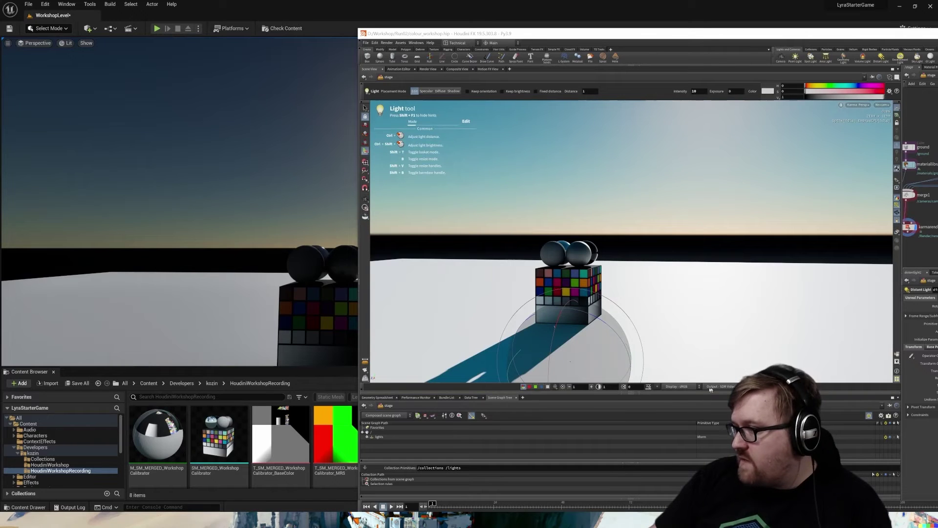
# Review the available OpenColorIO displays and keep Display - sRGB selected.
pyautogui.click(672, 386)
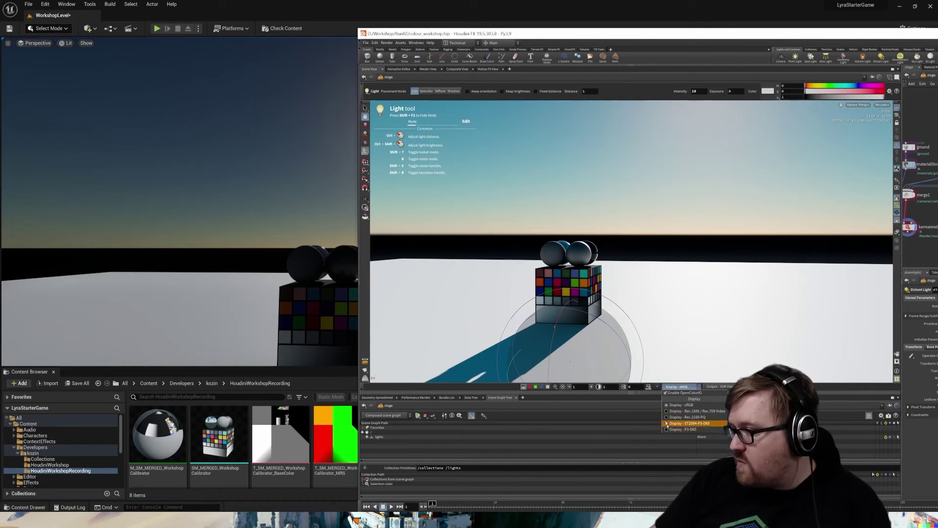
pyautogui.click(684, 387)
pyautogui.click(689, 387)
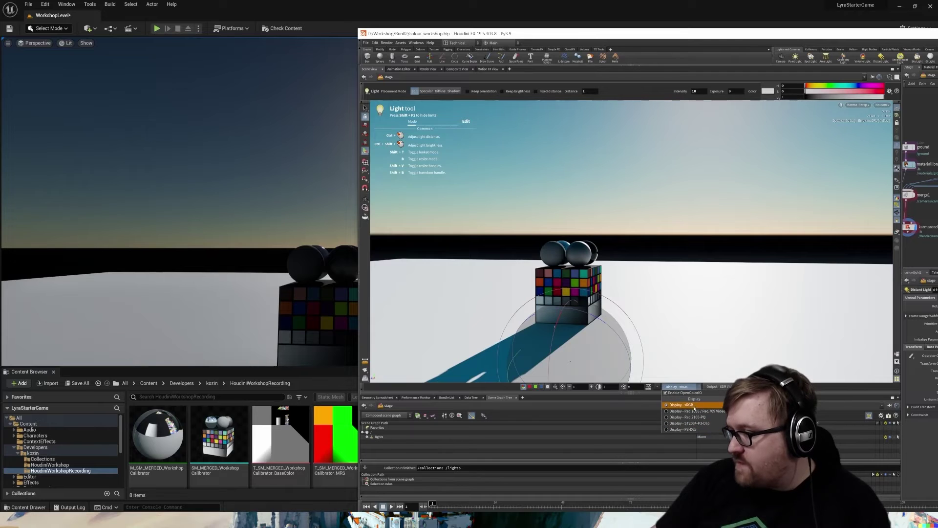
pyautogui.click(694, 405)
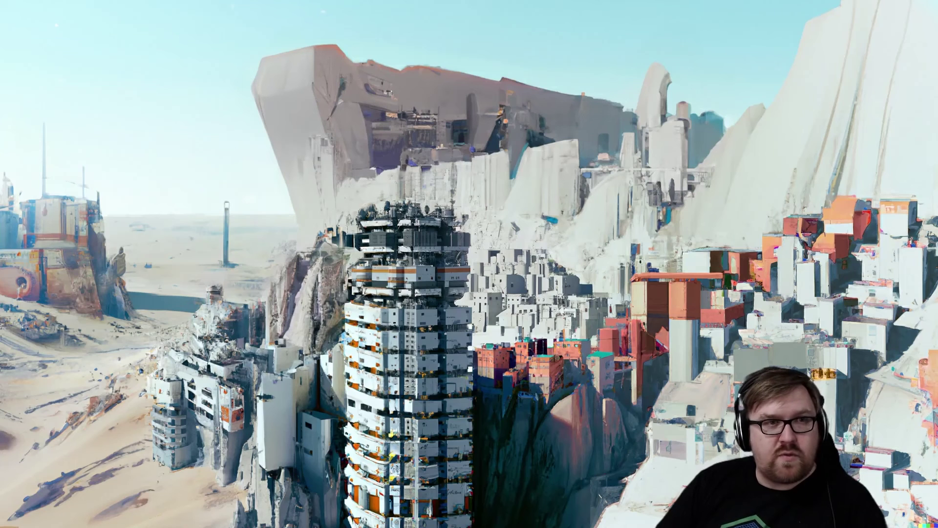
# Switch to the browser, view the aces_1.0.3 folder of the colour-science/OpenColorIO-Configs GitHub repository, and close the page.
pyautogui.hotkey('alt', 'Tab')
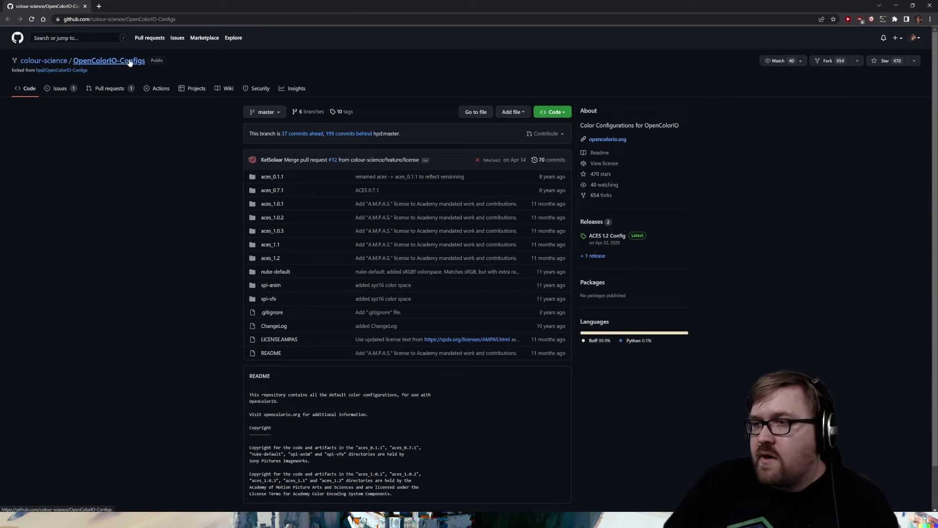
pyautogui.scroll(-1, 164, 139)
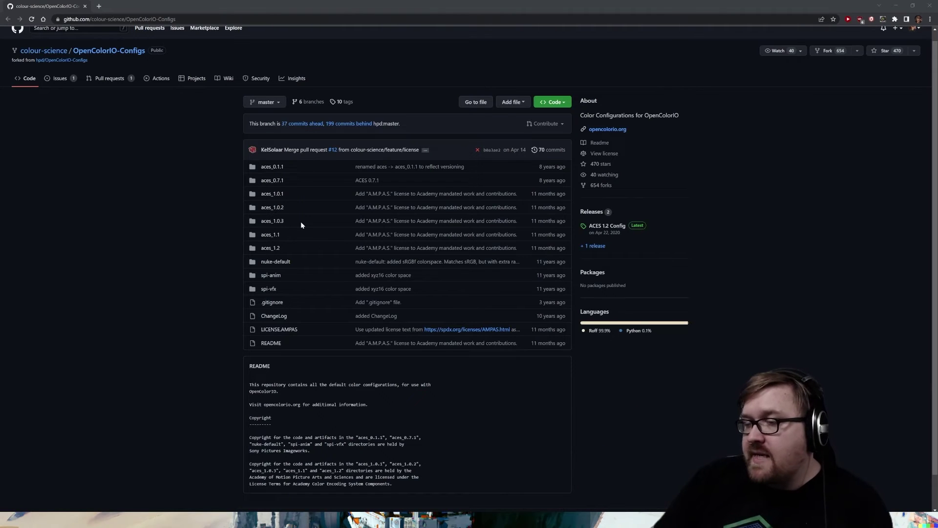
pyautogui.click(273, 221)
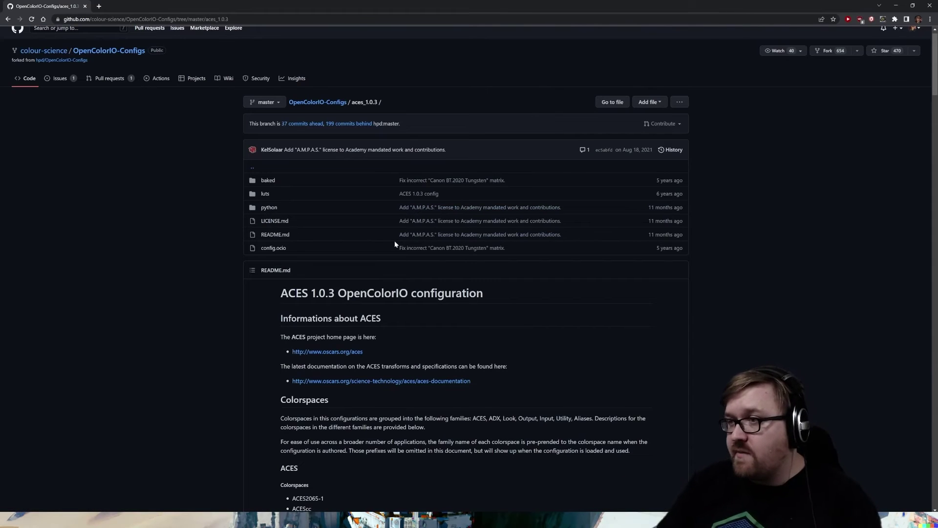
pyautogui.scroll(1, 395, 241)
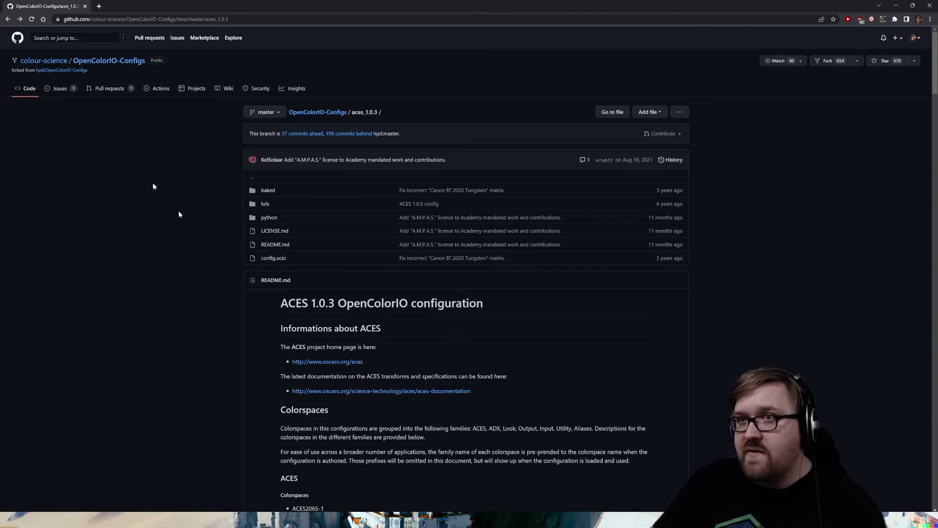
pyautogui.click(84, 6)
# Switch to File Explorer and open config.ocio from C:\aces_1.0.3 in Notepad++.
pyautogui.moveTo(206, 519)
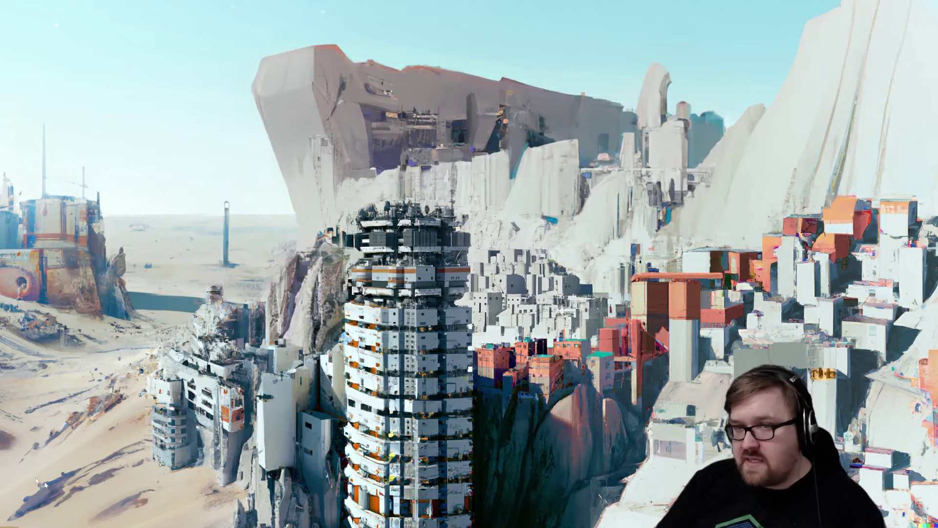
pyautogui.hotkey('alt', 'Tab')
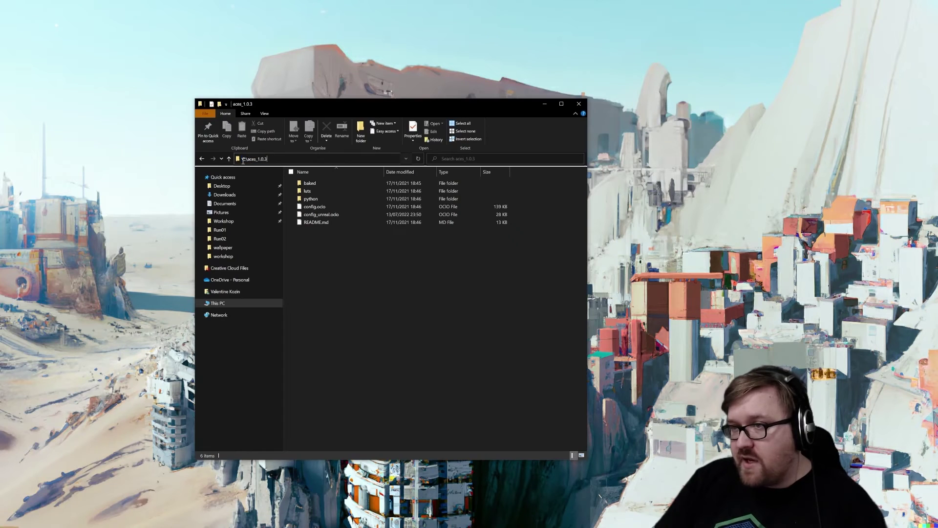
pyautogui.moveTo(246, 159); pyautogui.dragTo(295, 160)
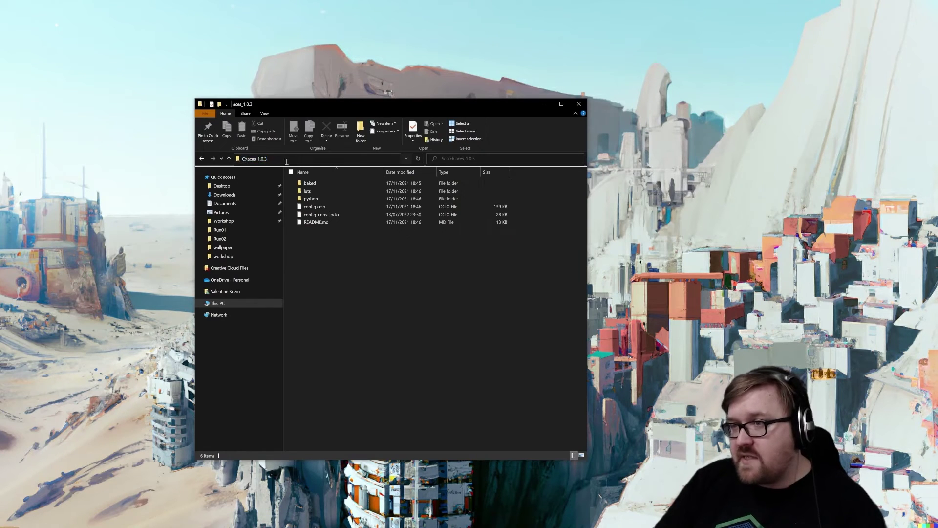
pyautogui.click(335, 251)
pyautogui.click(317, 207)
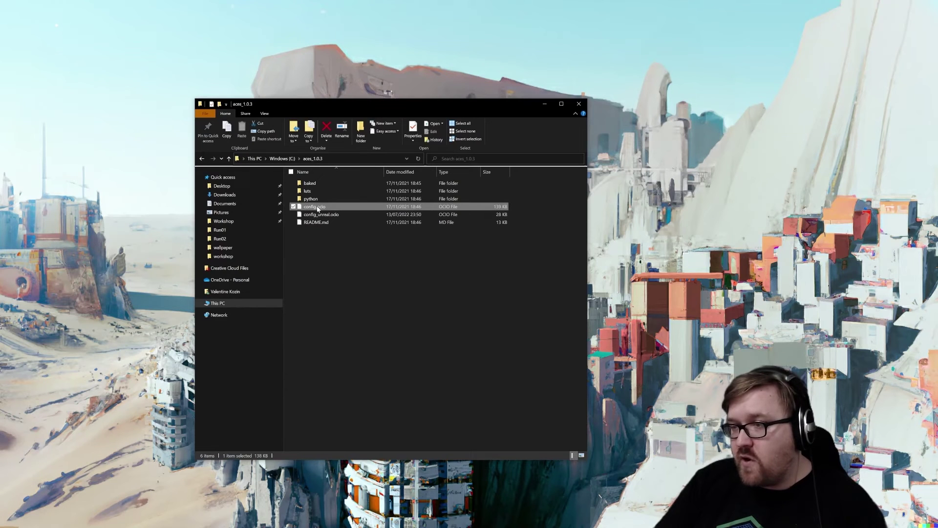
pyautogui.rightClick(317, 208)
pyautogui.click(255, 255)
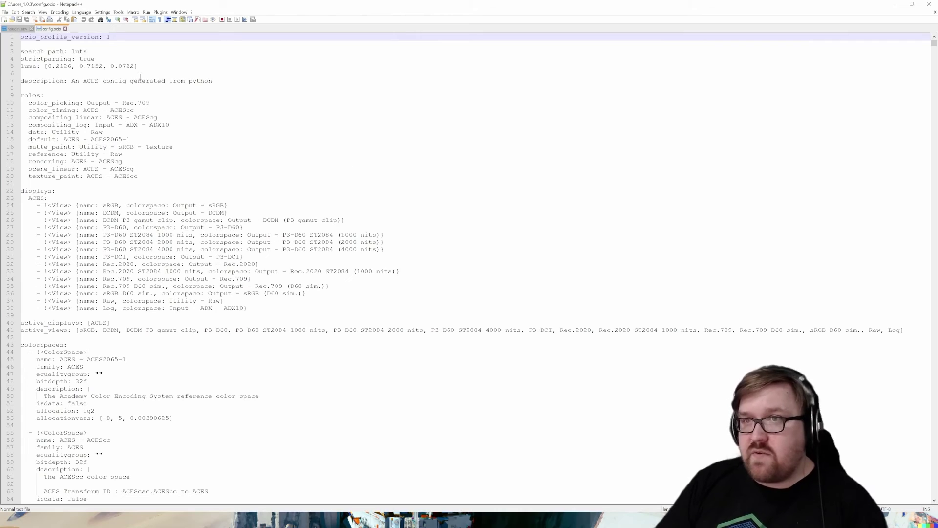
# Set the syntax highlighting language of config.ocio to YAML.
pyautogui.click(146, 75)
pyautogui.click(81, 12)
pyautogui.click(126, 194)
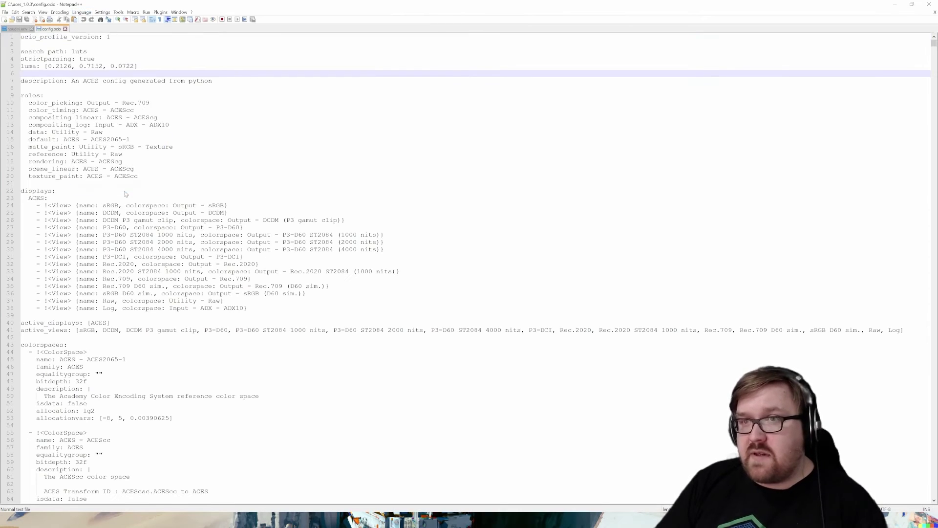
pyautogui.scroll(-20, 97, 196)
pyautogui.scroll(20, 83, 147)
pyautogui.click(75, 103)
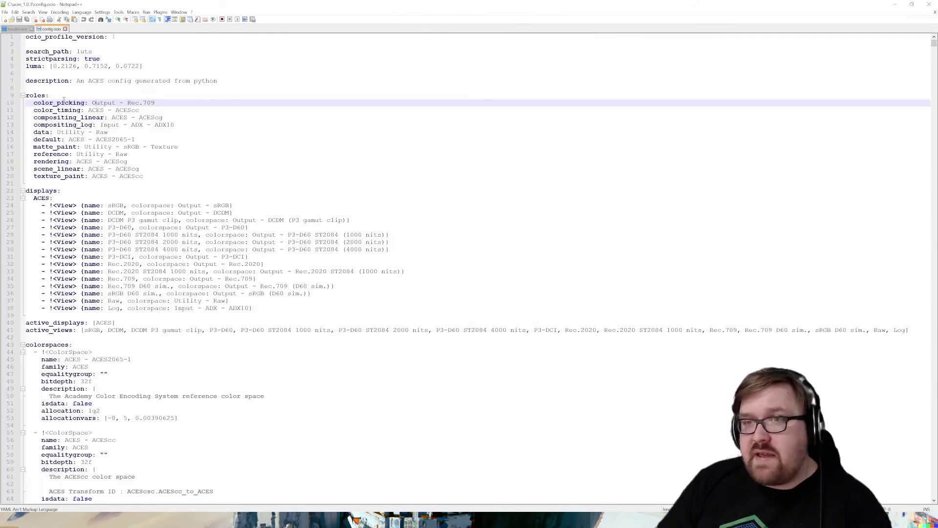
# Examine the roles section of config.ocio, including the colour spaces assigned to default, rendering, scene_linear, matte_paint and data.
pyautogui.moveTo(27, 102); pyautogui.dragTo(174, 178)
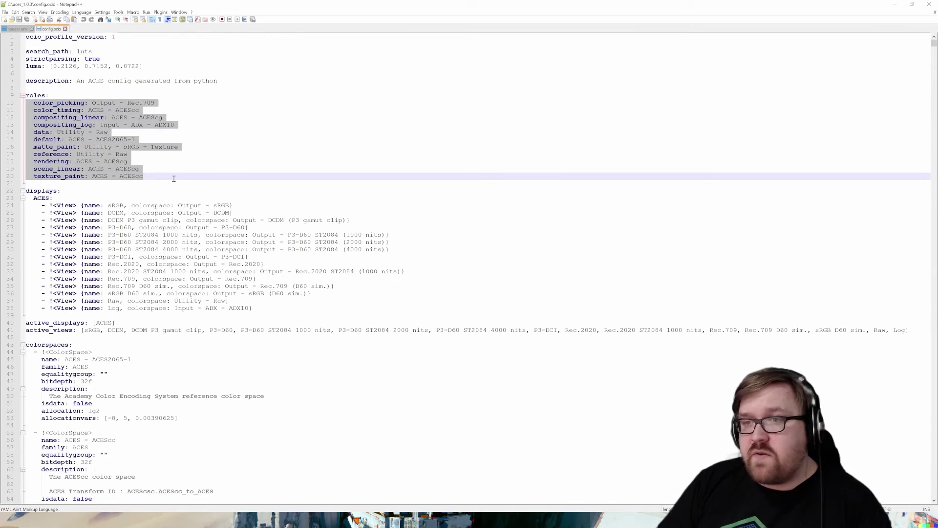
pyautogui.click(158, 175)
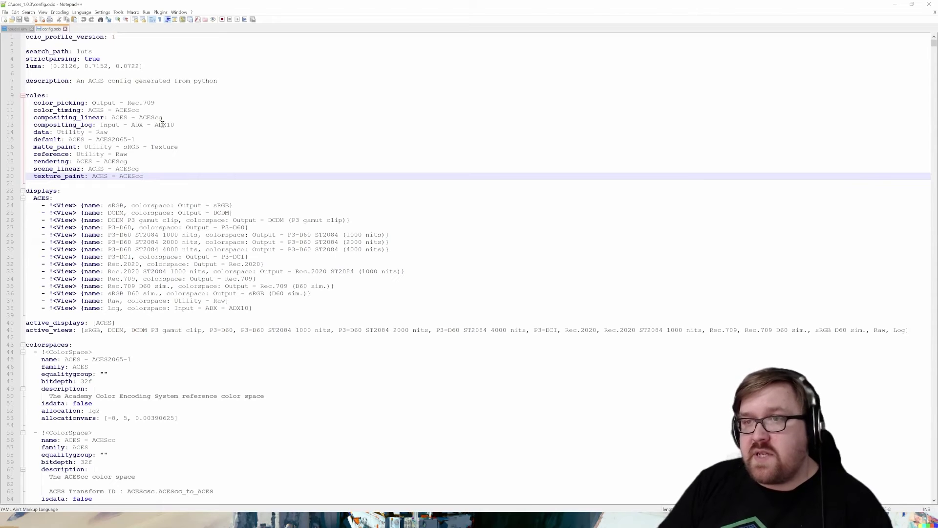
pyautogui.click(139, 139)
pyautogui.moveTo(128, 161); pyautogui.dragTo(77, 162)
pyautogui.click(134, 163)
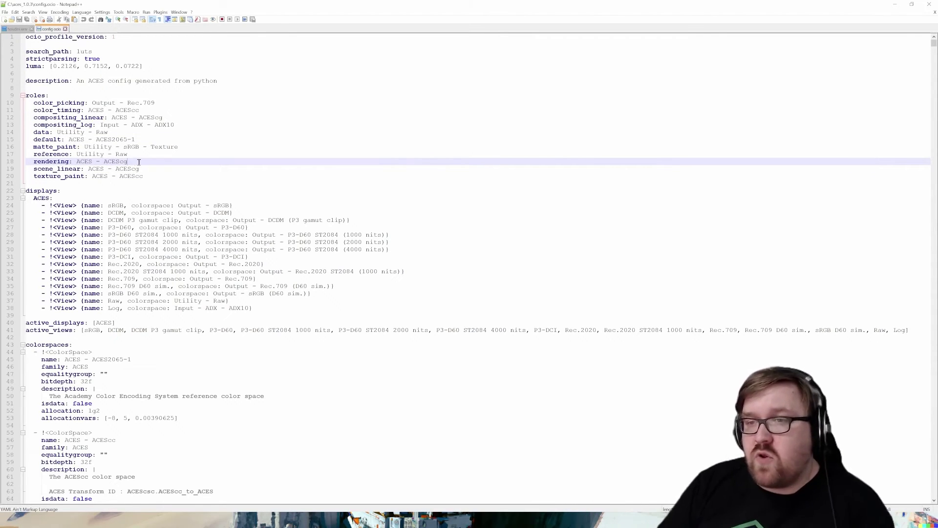
pyautogui.moveTo(147, 168); pyautogui.dragTo(94, 169)
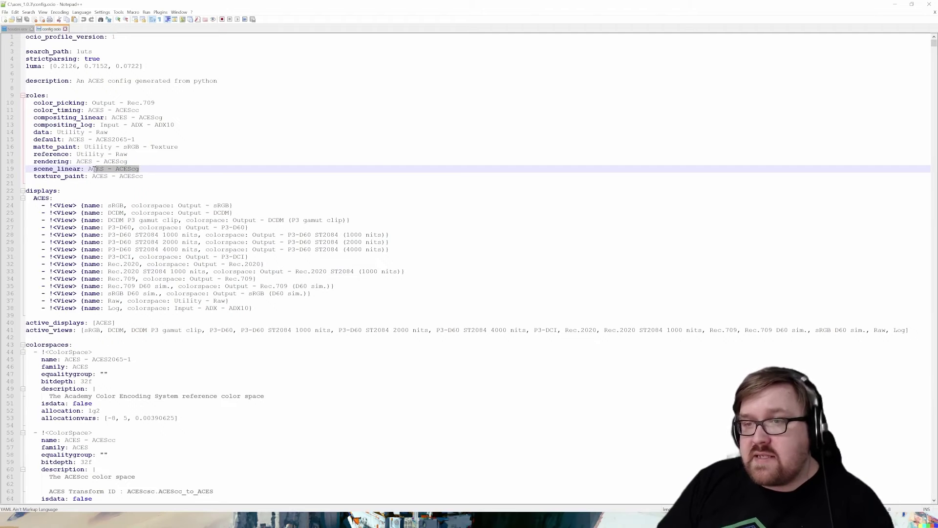
pyautogui.click(155, 172)
pyautogui.click(94, 150)
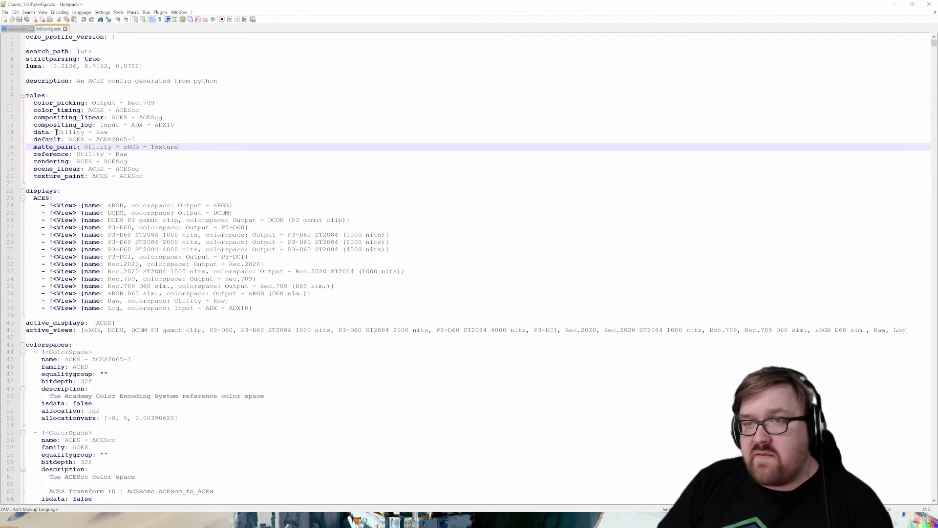
pyautogui.moveTo(57, 133); pyautogui.dragTo(119, 131)
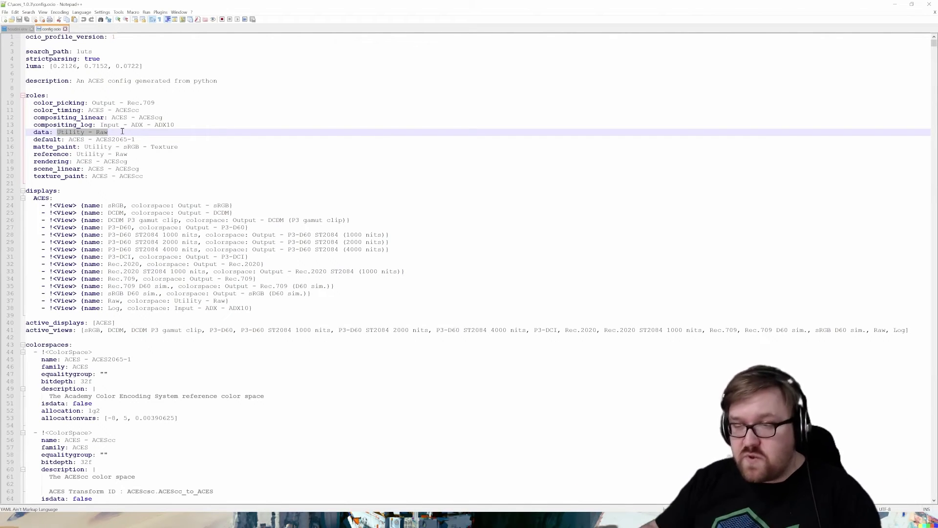
# Examine the displays section of config.ocio, starting with the sRGB view entry under ACES.
pyautogui.click(146, 176)
pyautogui.scroll(-1, 41, 199)
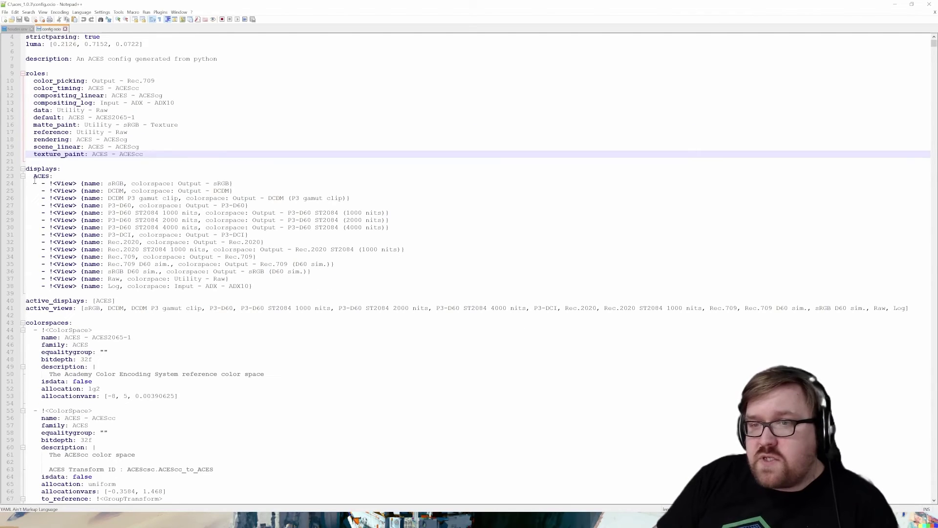
pyautogui.moveTo(42, 184); pyautogui.dragTo(235, 184)
pyautogui.click(149, 182)
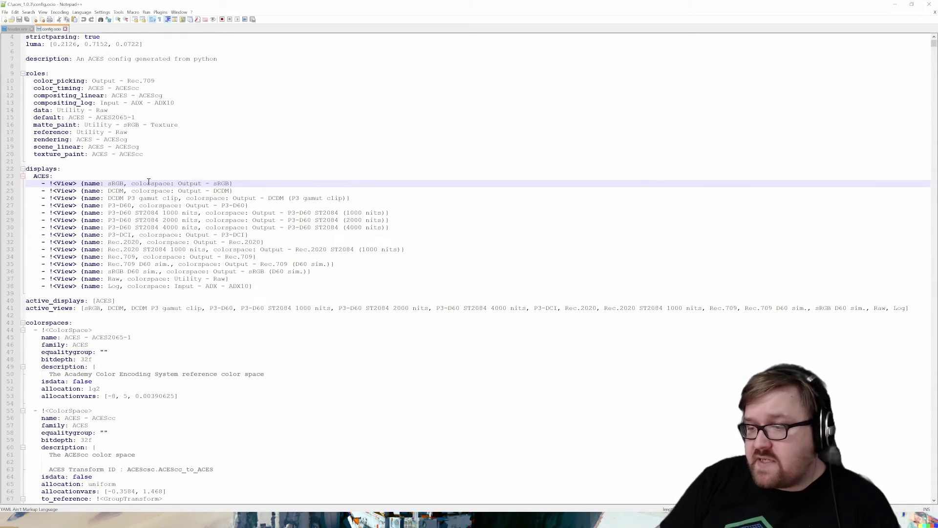
# Switch to Houdini, review the viewport's OpenColorIO display options with Display - sRGB selected, and return to Notepad++.
pyautogui.click(396, 476)
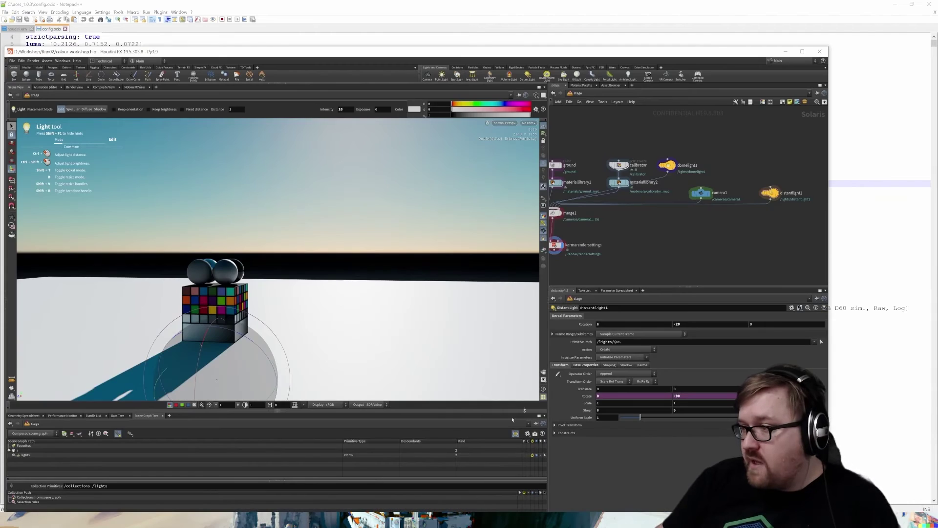
pyautogui.click(337, 405)
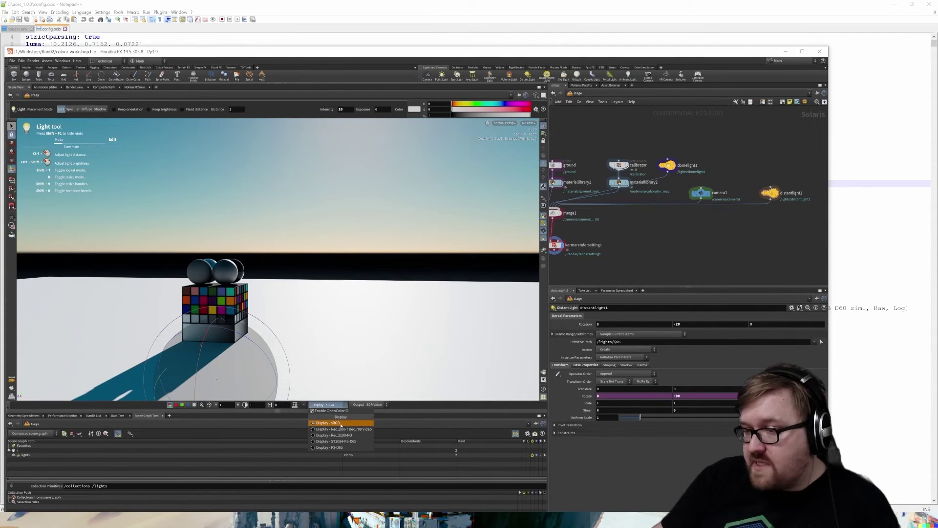
pyautogui.click(341, 423)
pyautogui.click(330, 405)
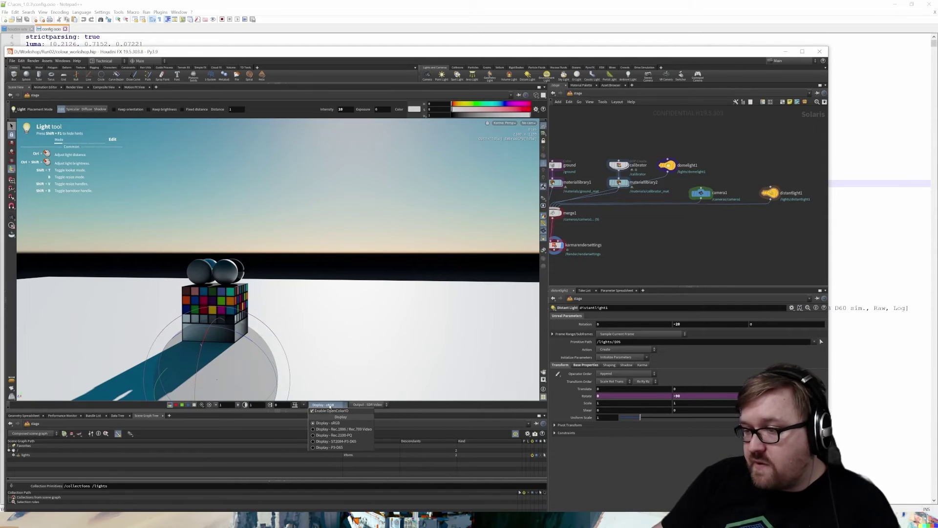
pyautogui.hotkey('alt', 'Tab')
# Examine the ACES display's view entries and the active_displays and active_views lines in config.ocio.
pyautogui.doubleClick(41, 176)
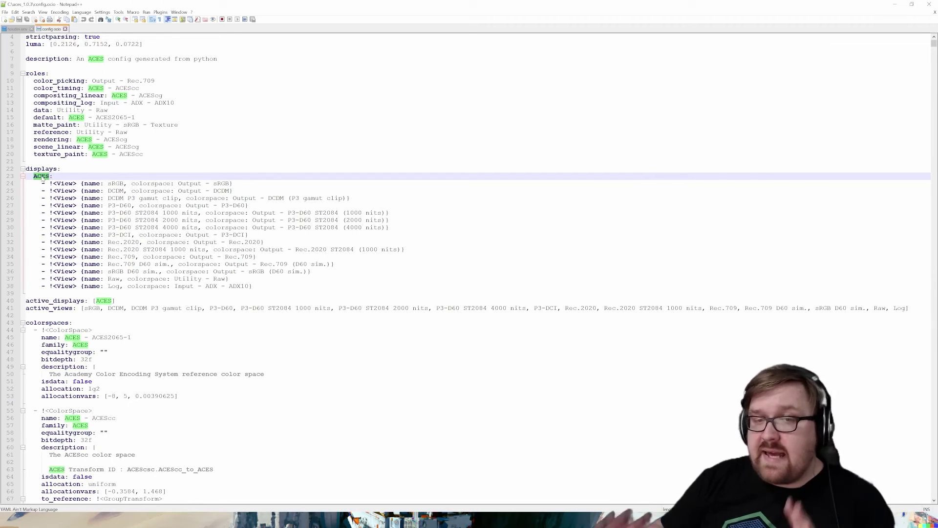
pyautogui.click(100, 184)
pyautogui.doubleClick(124, 212)
pyautogui.click(120, 242)
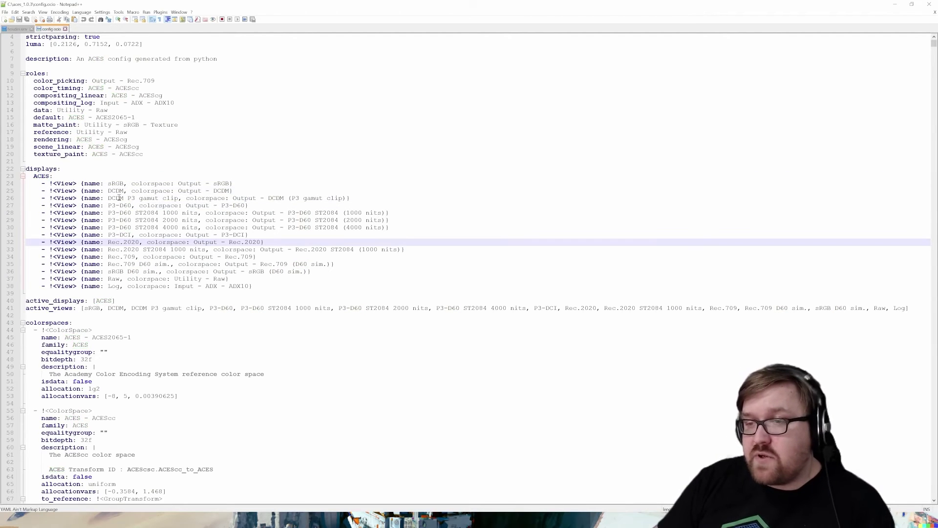
pyautogui.click(231, 278)
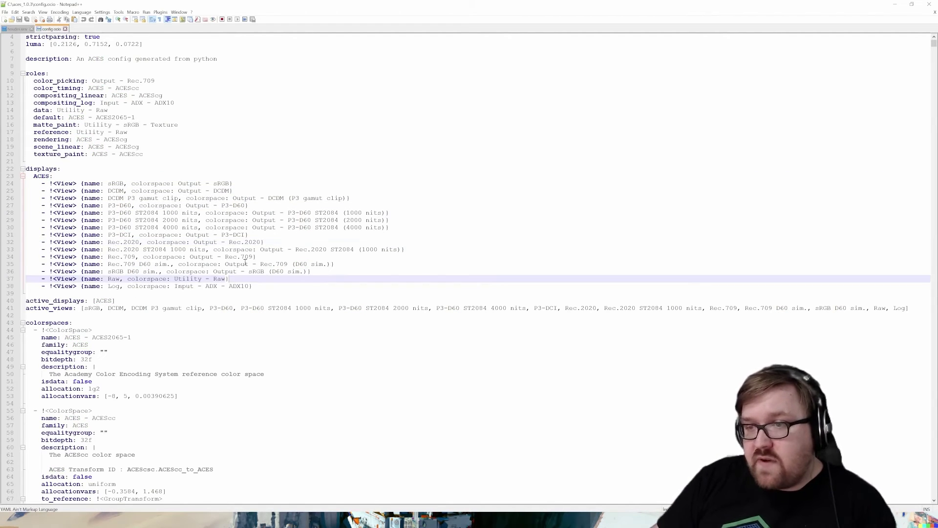
pyautogui.moveTo(26, 308); pyautogui.dragTo(504, 308)
pyautogui.scroll(1, 164, 305)
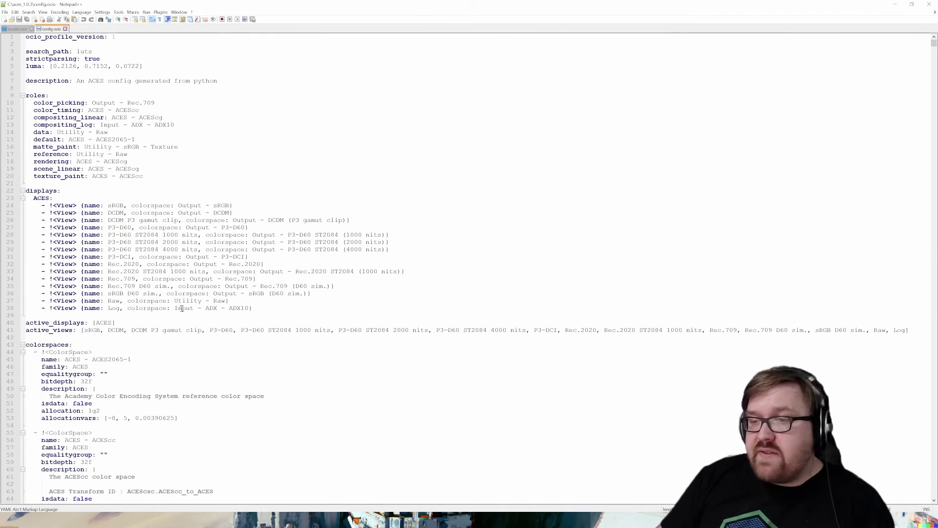
pyautogui.moveTo(28, 94); pyautogui.dragTo(655, 329)
pyautogui.click(655, 330)
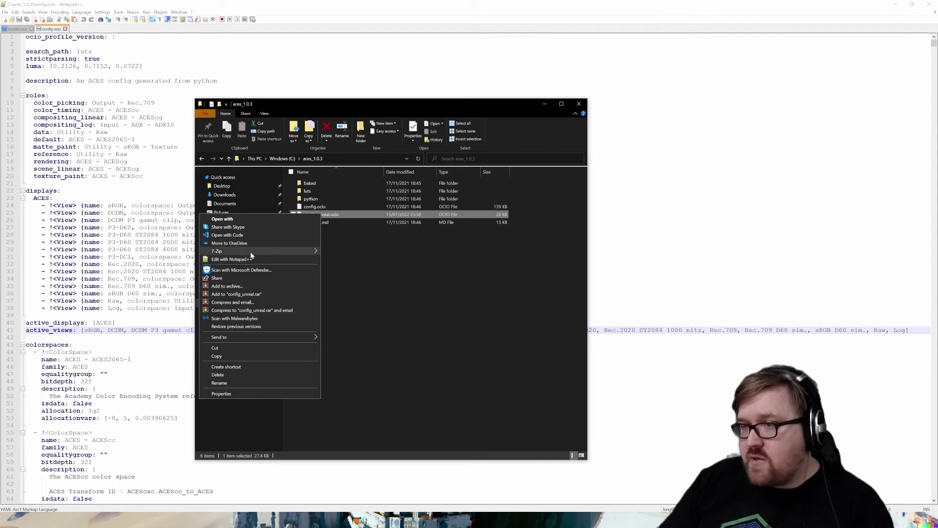
# Switch to File Explorer, open config_unreal.ocio from C:\aces_1.0.3 in Notepad++, and set its syntax highlighting language to YAML.
pyautogui.click(251, 251)
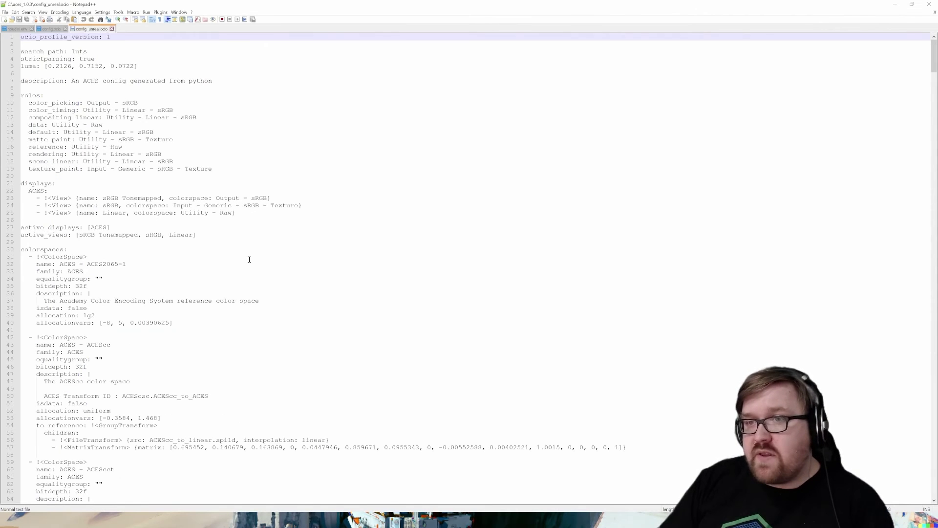
pyautogui.click(81, 12)
pyautogui.click(98, 188)
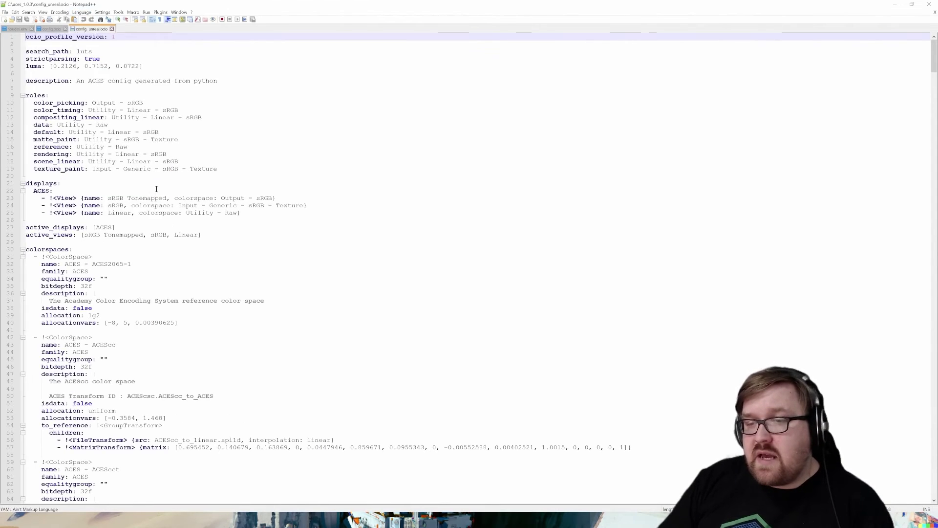
pyautogui.moveTo(933, 53)
pyautogui.mouseDown()
pyautogui.moveTo(933, 97)
pyautogui.moveTo(934, 38)
pyautogui.mouseUp()
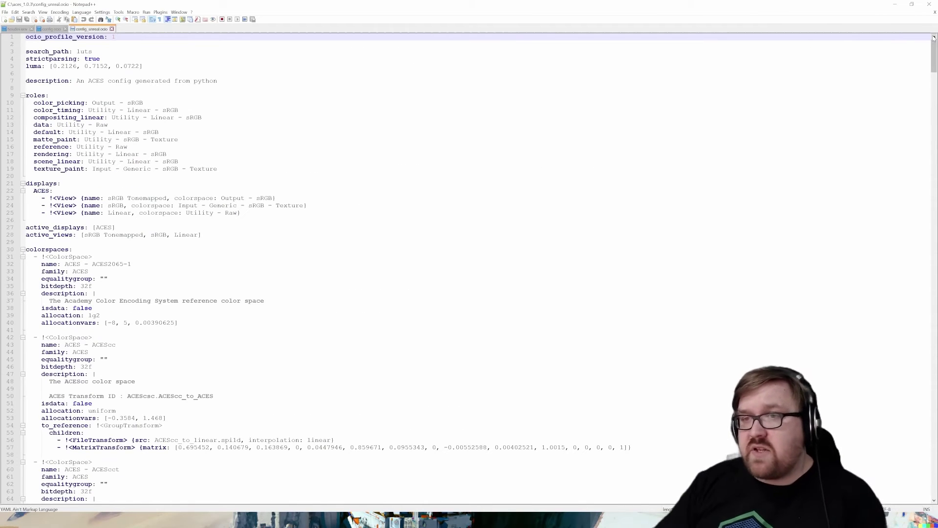
# Examine the roles section of config_unreal.ocio, including the colour spaces assigned to scene_linear and rendering.
pyautogui.moveTo(283, 233); pyautogui.dragTo(27, 95)
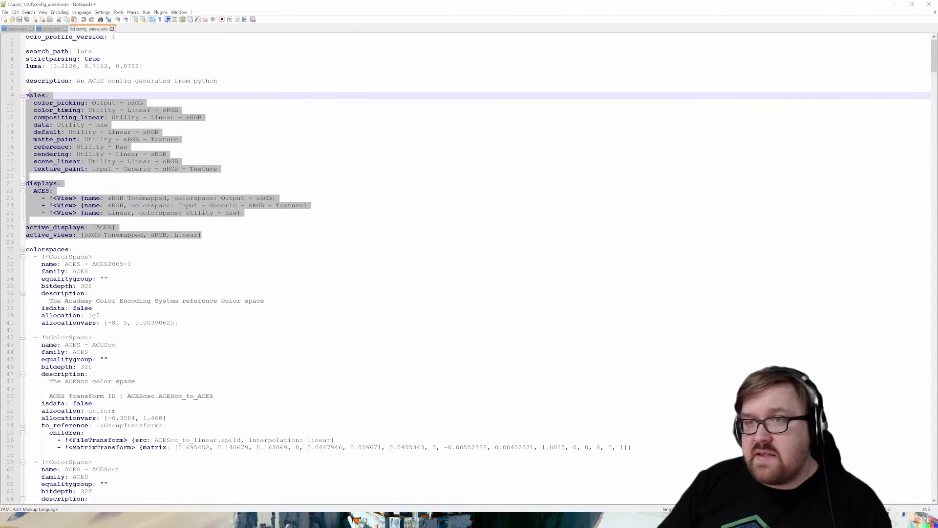
pyautogui.click(262, 132)
pyautogui.keyDown('ctrl'); pyautogui.scroll(2, 262, 158); pyautogui.keyUp('ctrl')
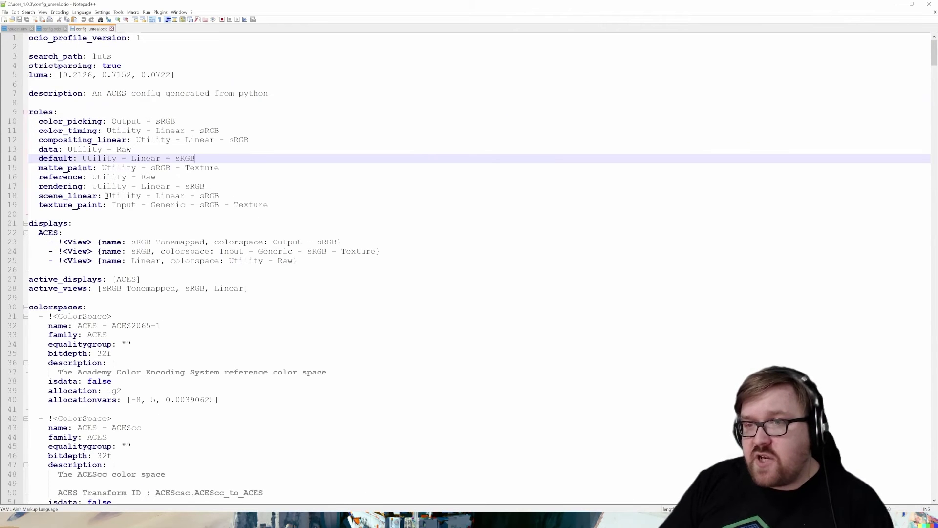
pyautogui.moveTo(106, 195); pyautogui.dragTo(243, 194)
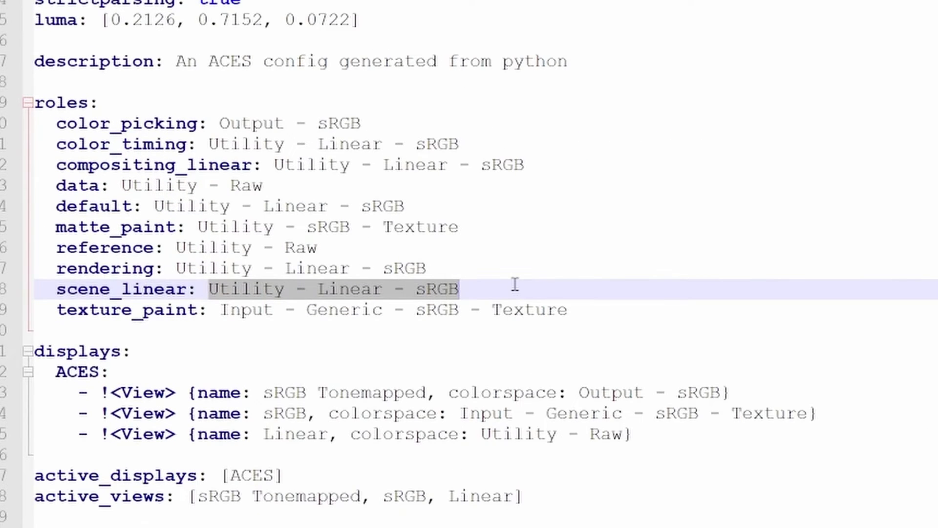
pyautogui.click(459, 268)
# Examine the display views in config_unreal.ocio, focusing on the colour space used by the sRGB Tonemapped view.
pyautogui.click(890, 394)
pyautogui.click(890, 413)
pyautogui.click(813, 434)
pyautogui.click(873, 410)
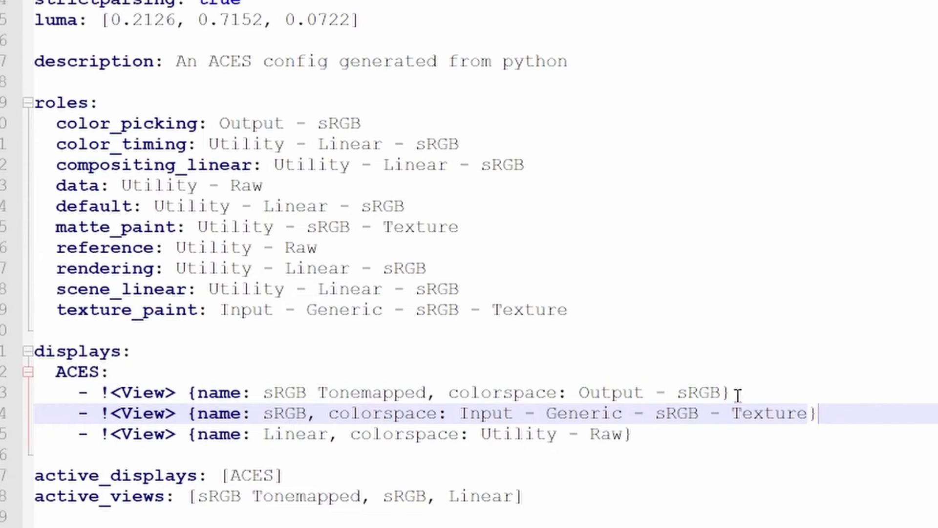
pyautogui.press('Up')
pyautogui.hotkey('ctrl', 'shift', 'Left')
pyautogui.hotkey('ctrl', 'shift', 'Left')
pyautogui.hotkey('ctrl', 'shift', 'Left')
pyautogui.hotkey('ctrl', 'shift', 'Left')
pyautogui.hotkey('ctrl', 'shift', 'Left')
pyautogui.hotkey('ctrl', 'shift', 'Left')
pyautogui.hotkey('ctrl', 'shift', 'Left')
pyautogui.hotkey('ctrl', 'shift', 'Left')
pyautogui.hotkey('ctrl', 'shift', 'Left')
pyautogui.press('Left')
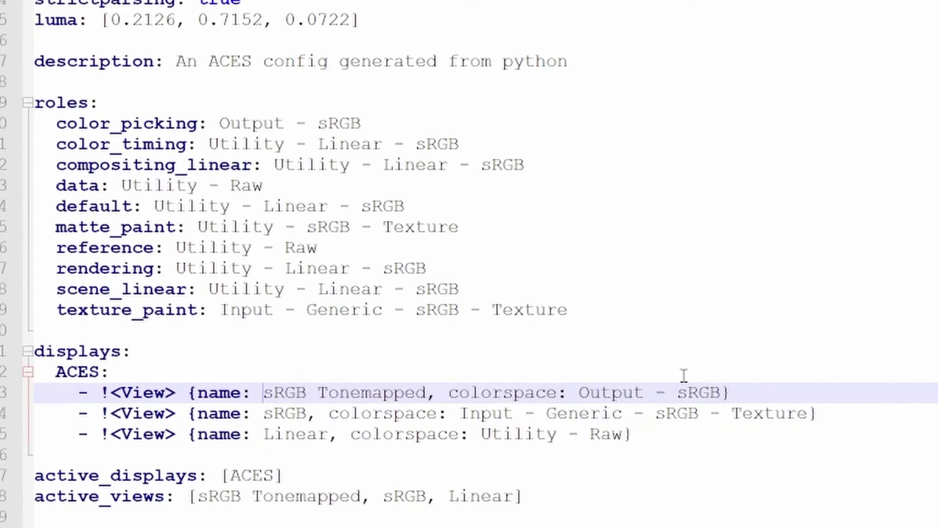
pyautogui.moveTo(579, 393); pyautogui.dragTo(721, 392)
pyautogui.click(780, 391)
# Examine the colour spaces assigned to the sRGB and Linear views in config_unreal.ocio.
pyautogui.moveTo(460, 414); pyautogui.dragTo(815, 410)
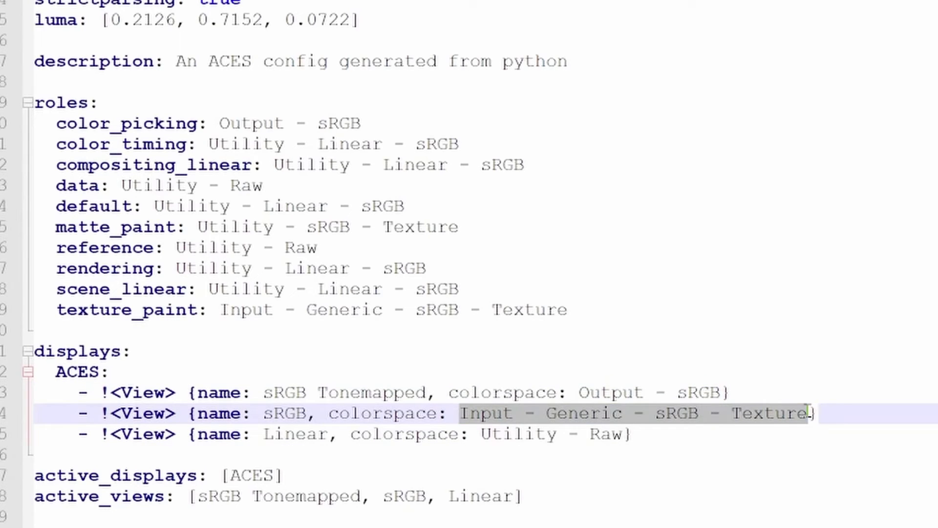
pyautogui.click(829, 413)
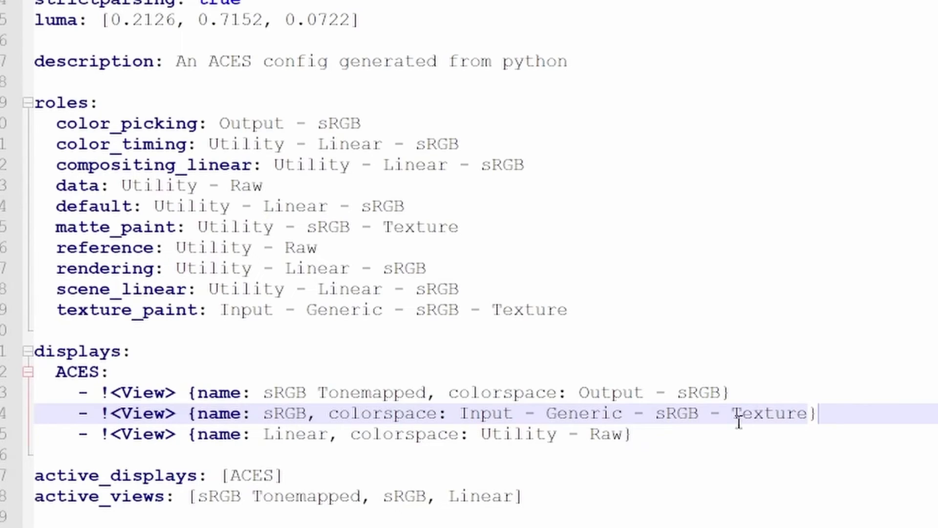
pyautogui.moveTo(481, 433); pyautogui.dragTo(628, 434)
pyautogui.click(307, 435)
pyautogui.doubleClick(308, 435)
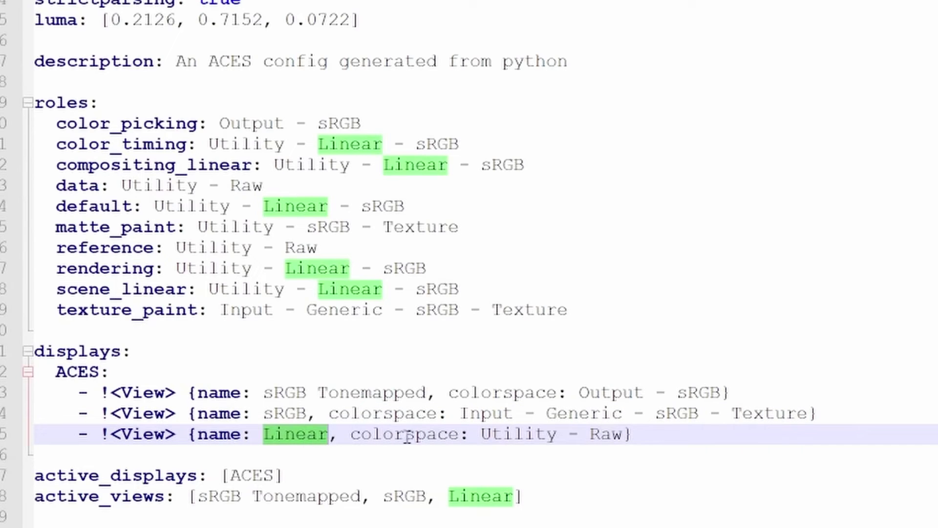
pyautogui.click(339, 435)
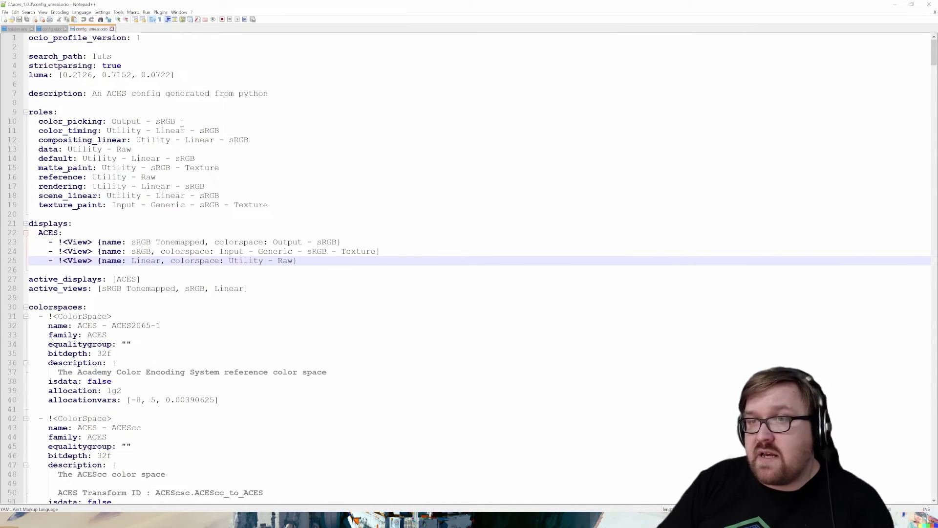
# Switch to the Houdini session with colour_workshop.hip and quit it.
pyautogui.moveTo(371, 519)
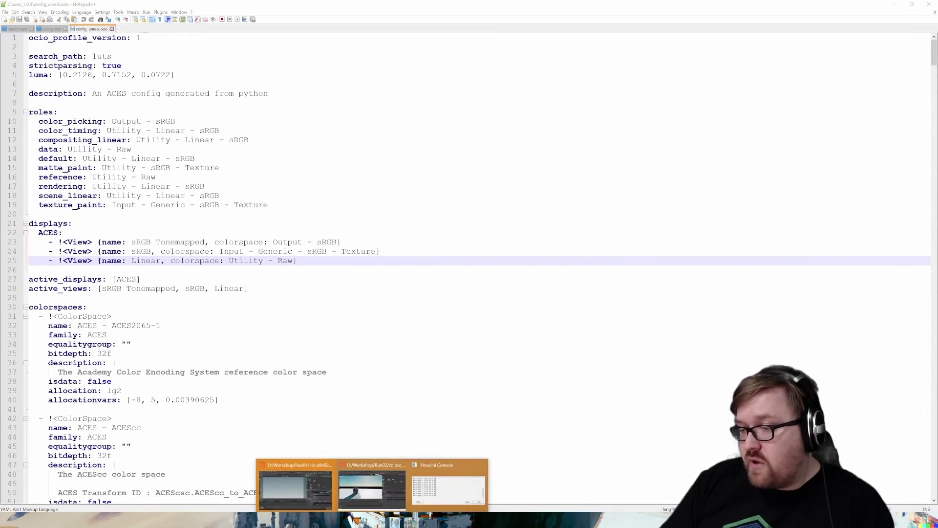
pyautogui.click(364, 488)
pyautogui.click(819, 51)
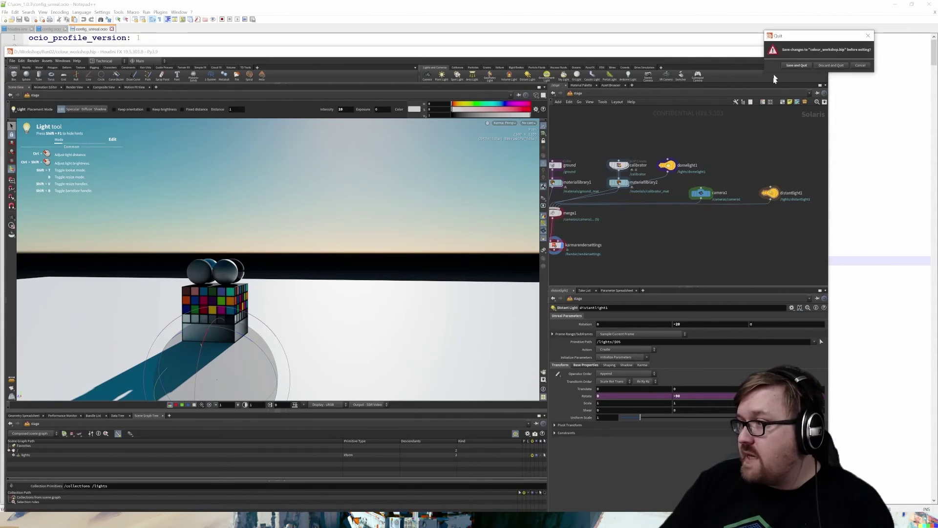
# Switch to houdini.env in Notepad++ and add the line OCIO = C:/aces_1.0.3/config_unreal.ocio at its end.
pyautogui.click(17, 29)
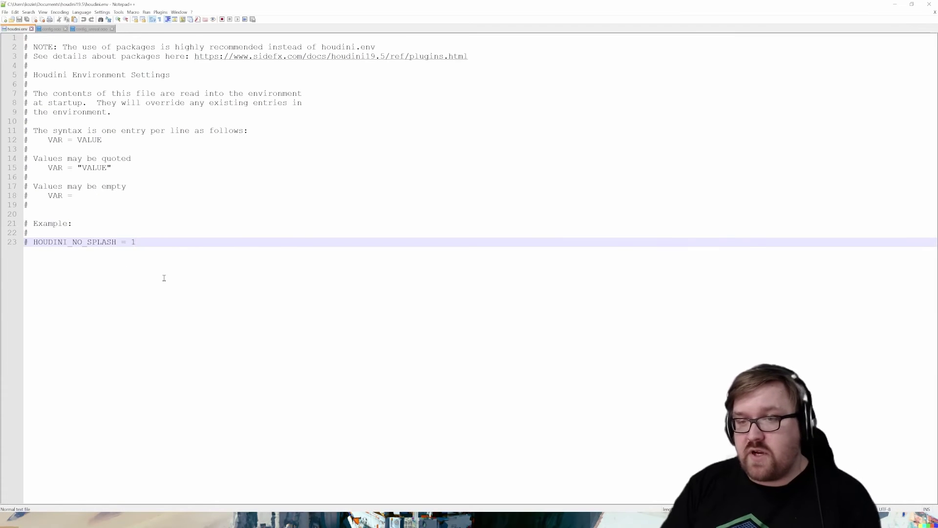
pyautogui.press('Return')
pyautogui.press('Return')
pyautogui.write('OCIO = C:/aces_1.0.3/config_unreal.ocio')
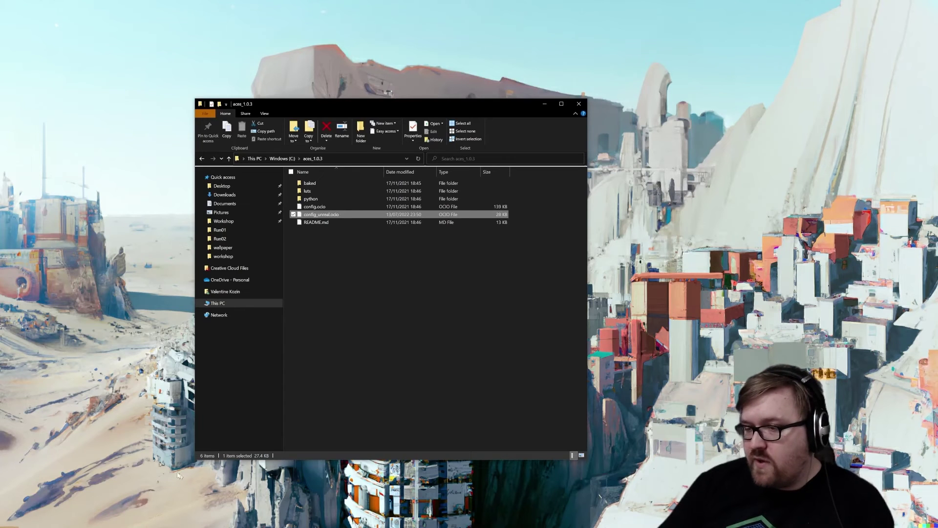
# Minimise File Explorer, switch to the restarted Houdini session, and look through /cameras/camera1 in the viewport.
pyautogui.click(544, 104)
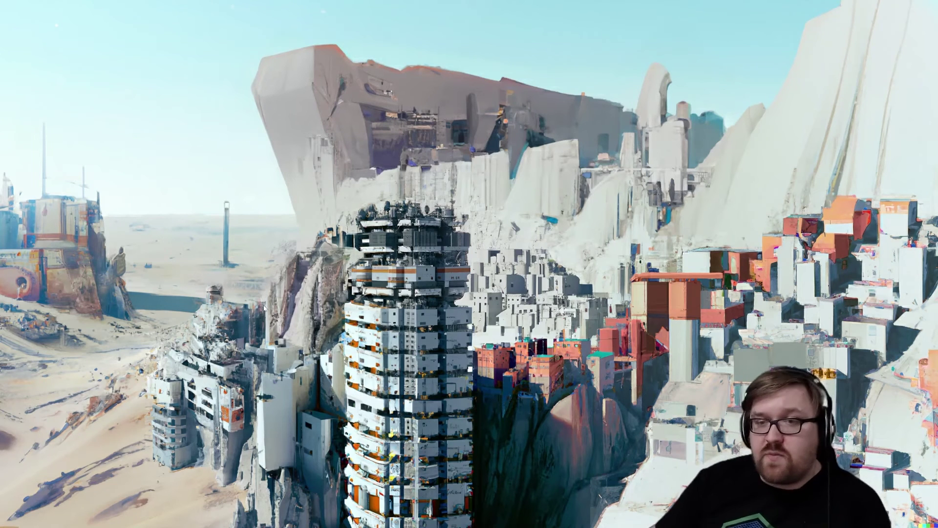
pyautogui.hotkey('alt', 'Tab')
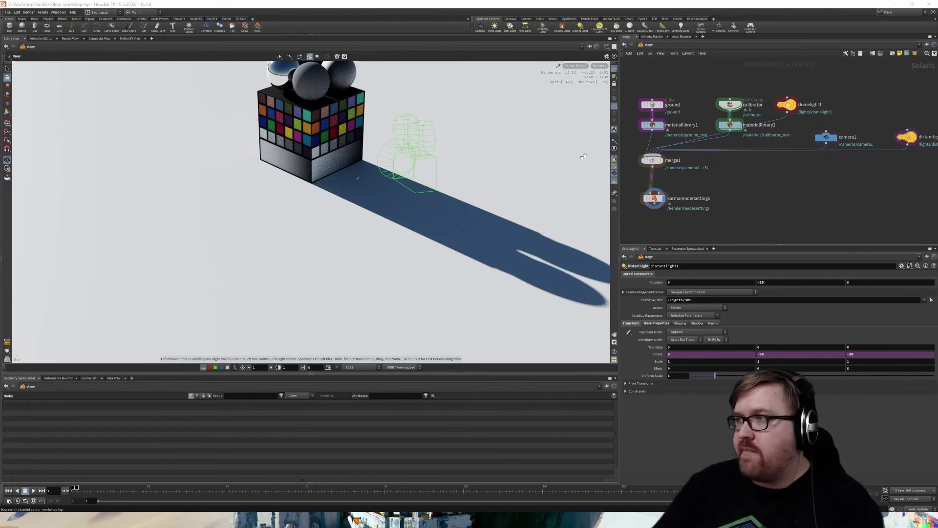
pyautogui.click(599, 66)
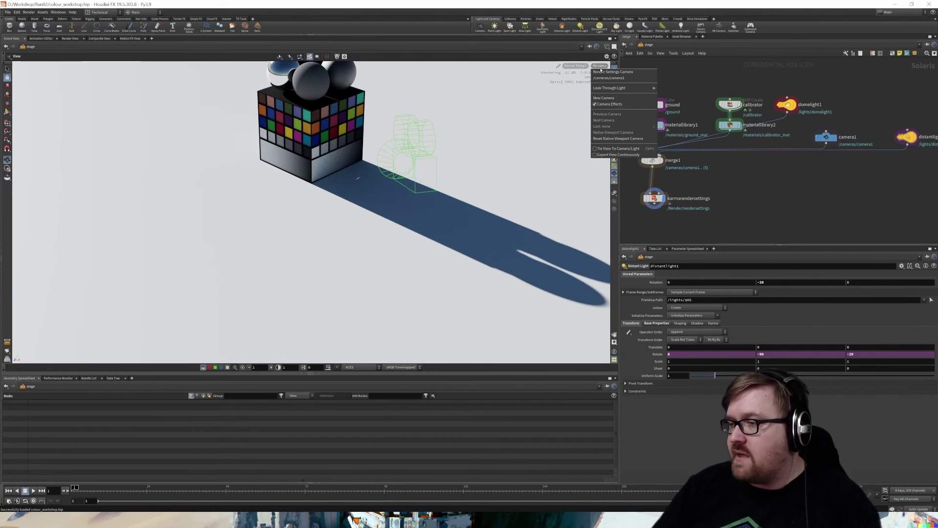
pyautogui.click(608, 77)
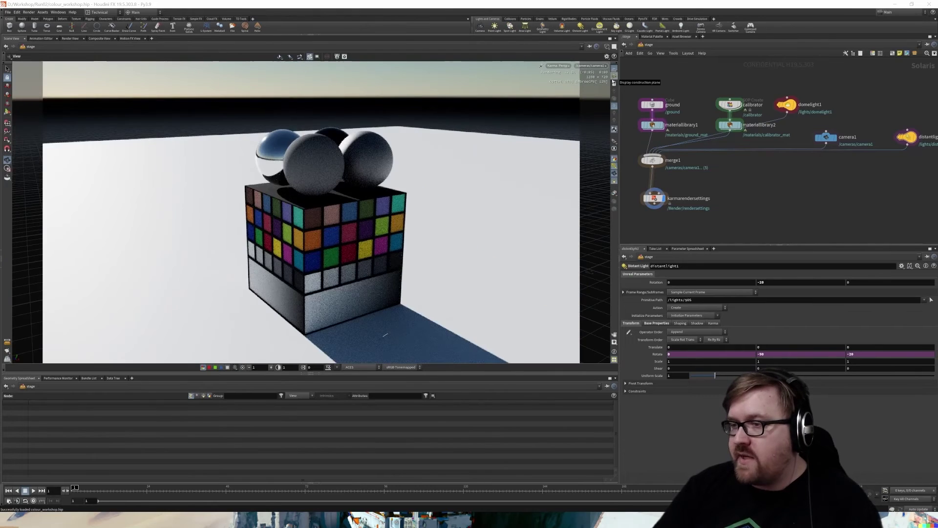
# Disable OpenColorIO in the viewport to compare the render, and enable it again with the ACES display.
pyautogui.click(359, 367)
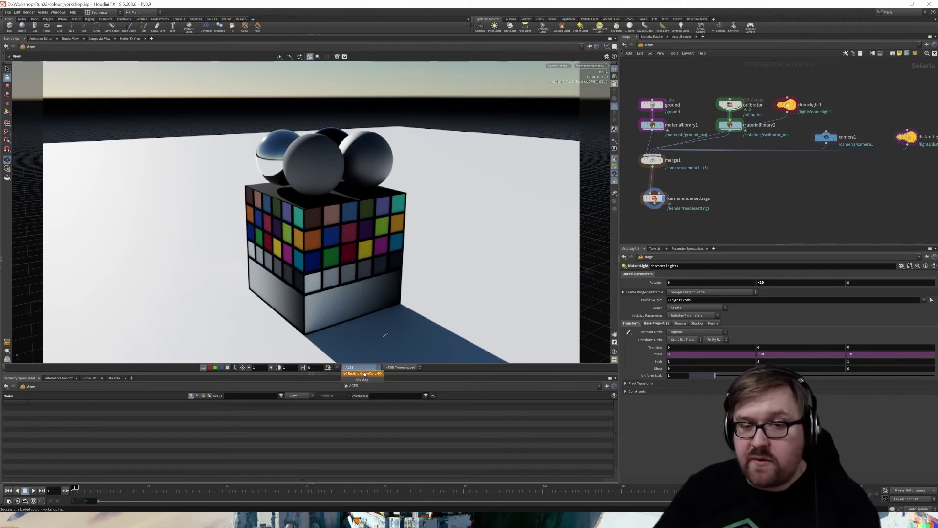
pyautogui.click(365, 373)
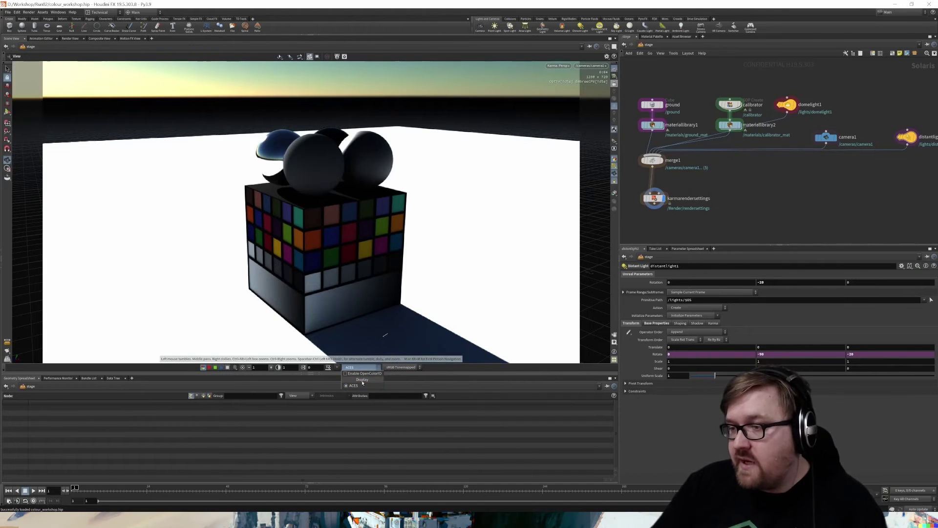
pyautogui.click(364, 373)
# Compare the render using the sRGB Tonemapped, sRGB and Linear OpenColorIO views in the viewport.
pyautogui.click(400, 367)
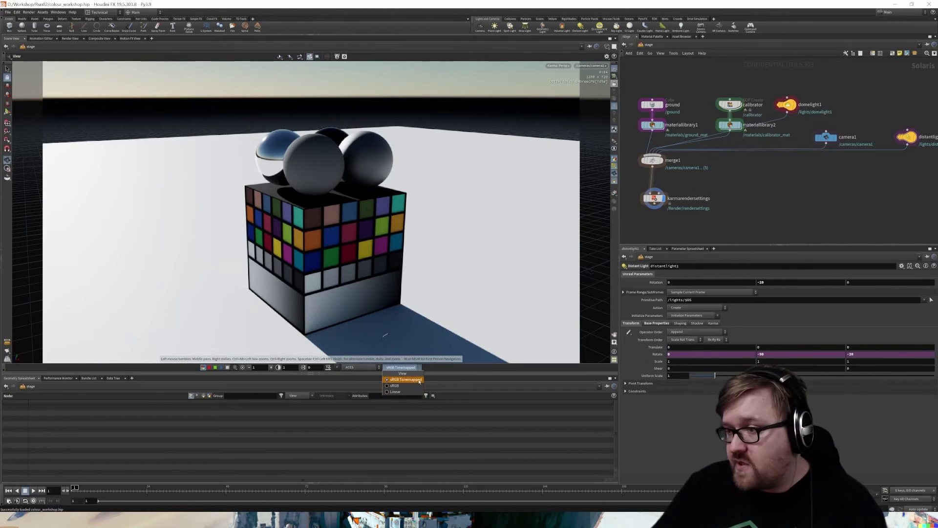
pyautogui.click(415, 379)
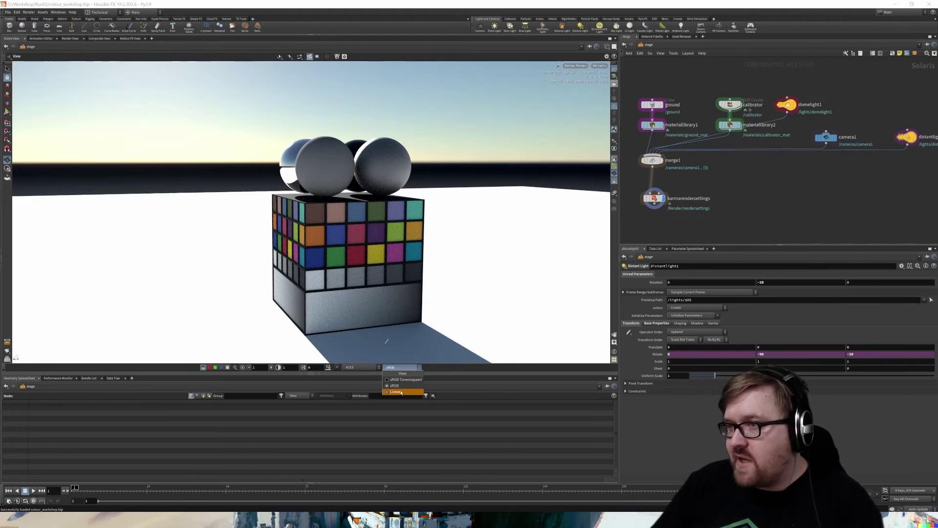
pyautogui.click(398, 367)
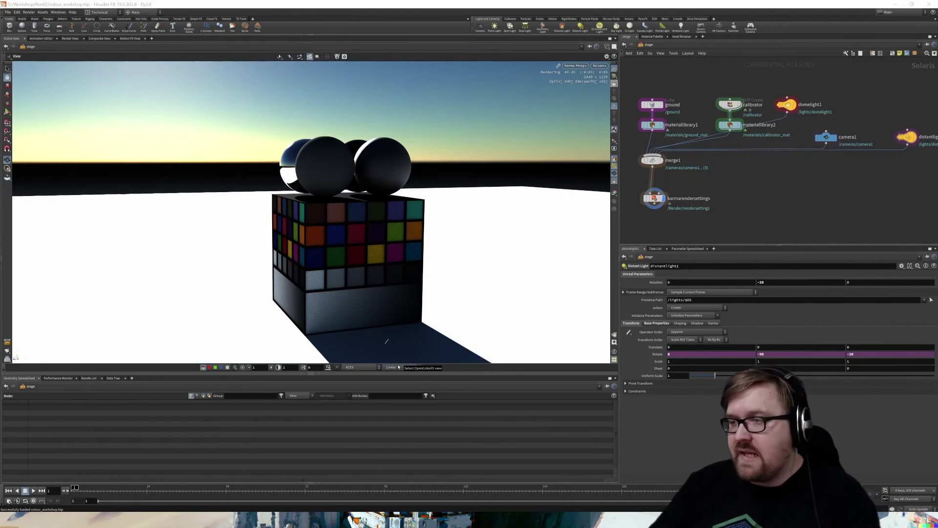
# Set the viewport's OpenColorIO view to sRGB Tonemapped and look at the calibrator's front.
pyautogui.click(399, 366)
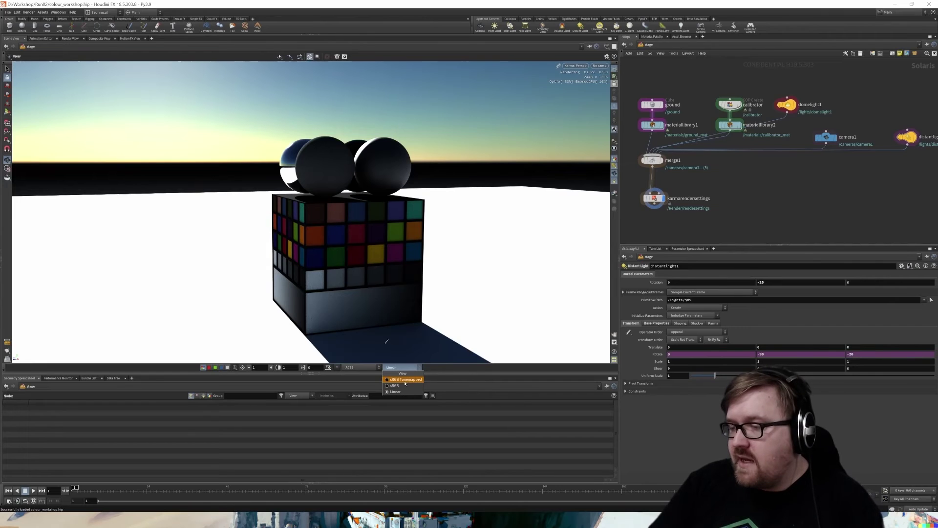
pyautogui.click(403, 379)
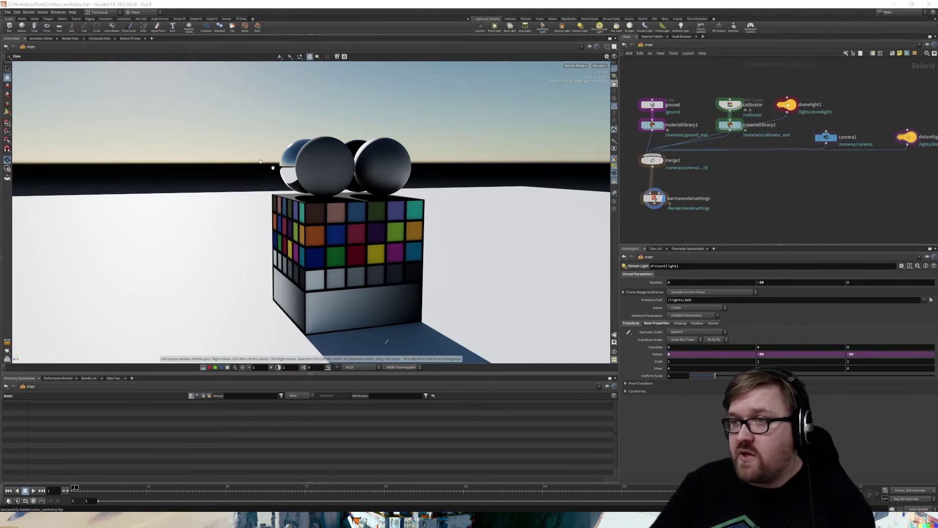
pyautogui.moveTo(368, 277); pyautogui.dragTo(379, 185)
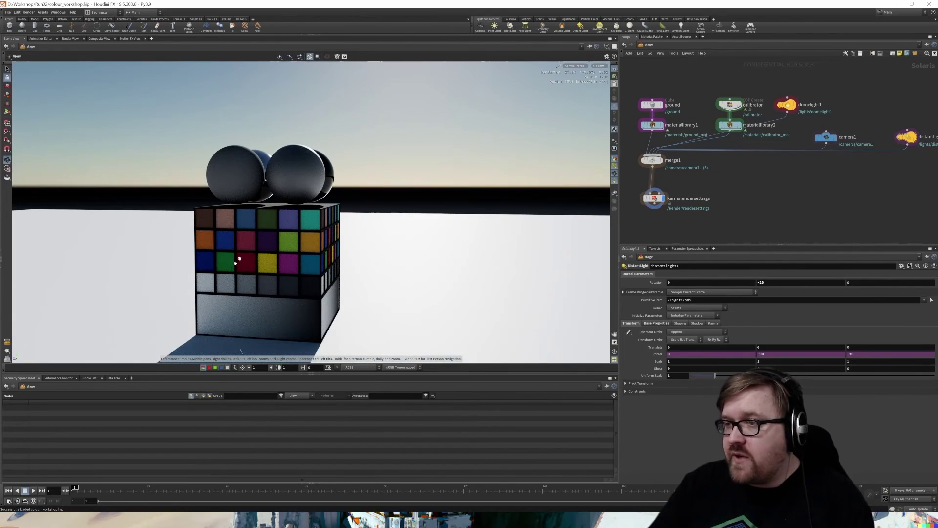
# Place the Houdini window beside Unreal Editor's viewport to compare the calibrator in both renders.
pyautogui.moveTo(153, 4); pyautogui.dragTo(473, 31)
pyautogui.hotkey('alt', 'Tab')
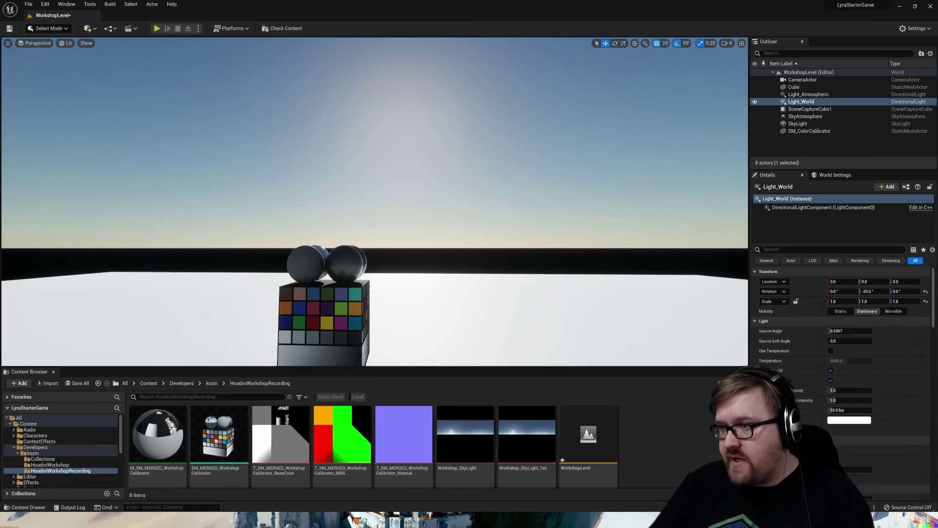
pyautogui.moveTo(371, 520)
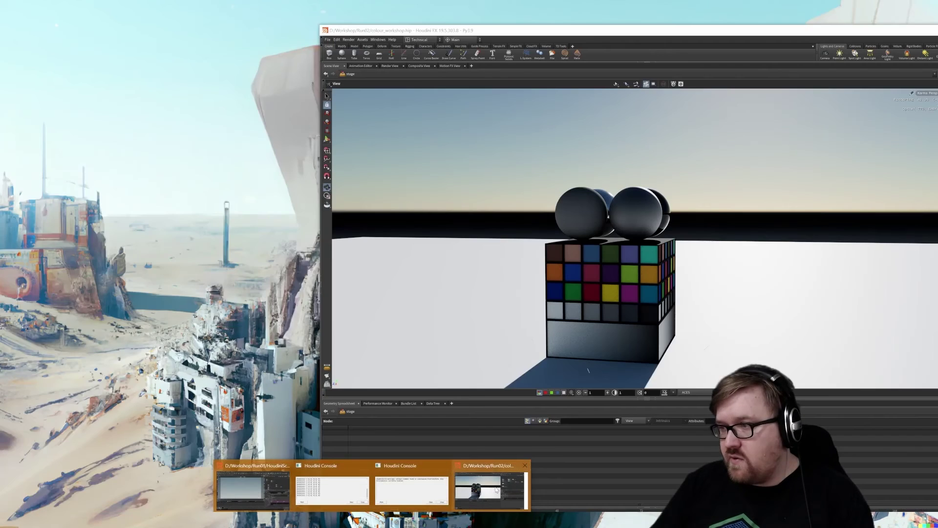
pyautogui.click(496, 490)
pyautogui.moveTo(415, 34); pyautogui.dragTo(525, 30)
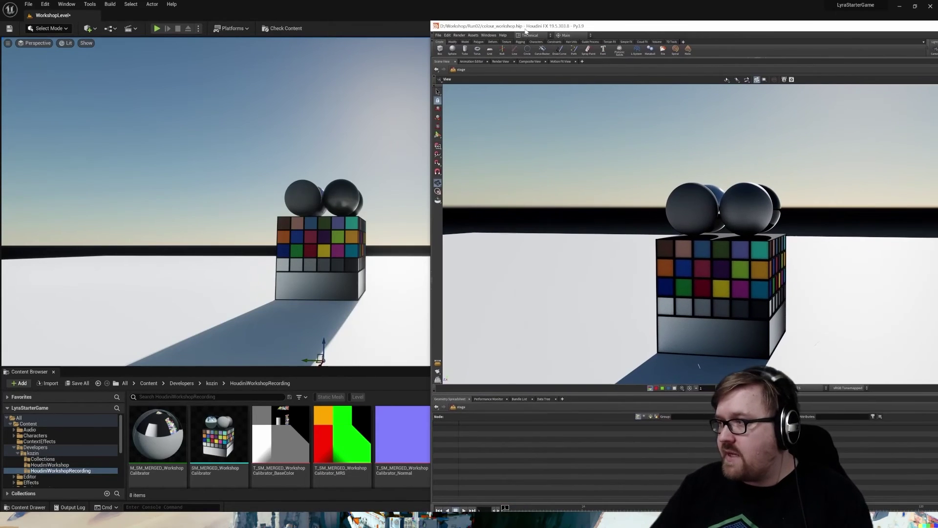
pyautogui.moveTo(703, 244); pyautogui.dragTo(810, 239)
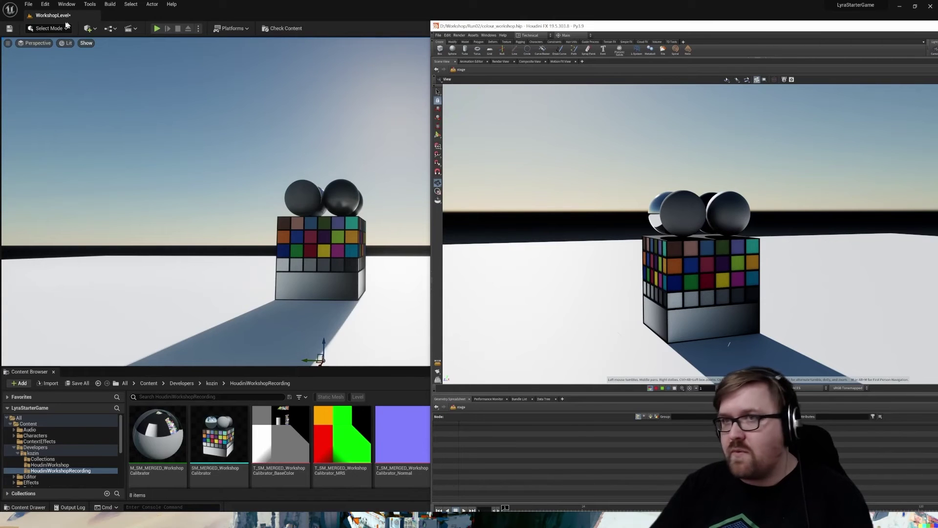
# Compare Unreal's Path Tracing view of the calibrator with the Houdini render, and return the viewport to Lit.
pyautogui.click(66, 43)
pyautogui.click(100, 125)
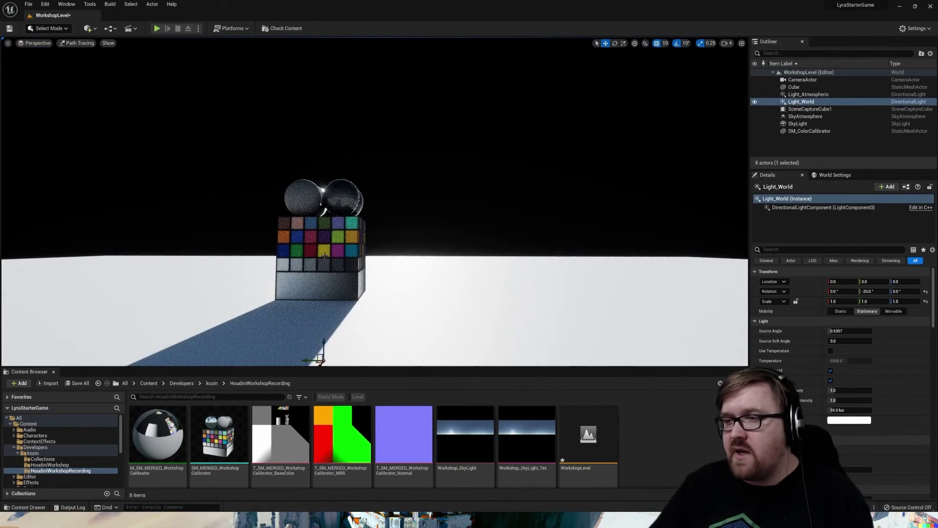
pyautogui.scroll(3, 386, 262)
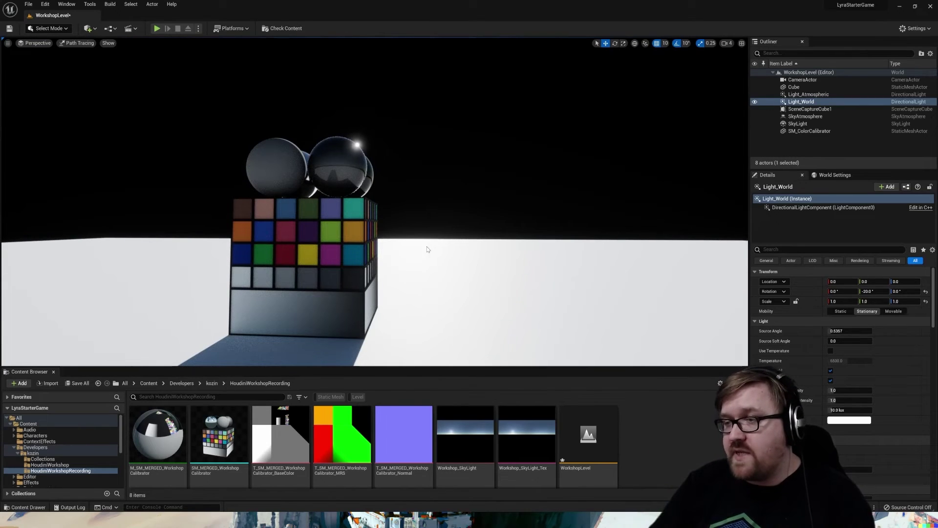
pyautogui.hotkey('alt', 'Tab')
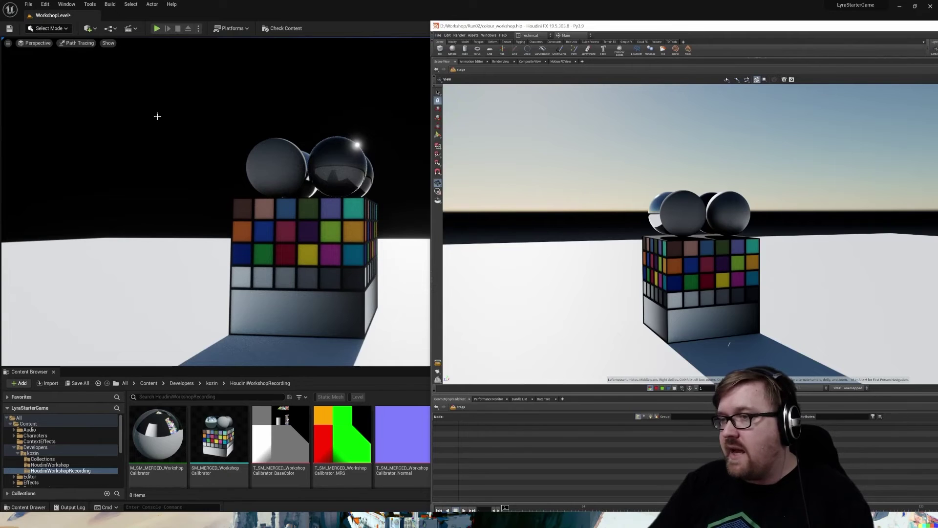
pyautogui.click(66, 43)
pyautogui.click(97, 77)
# Examine the calibrator's lit, shadowed and reflective sides in Unreal against the Houdini render.
pyautogui.hotkey('alt', 'Tab')
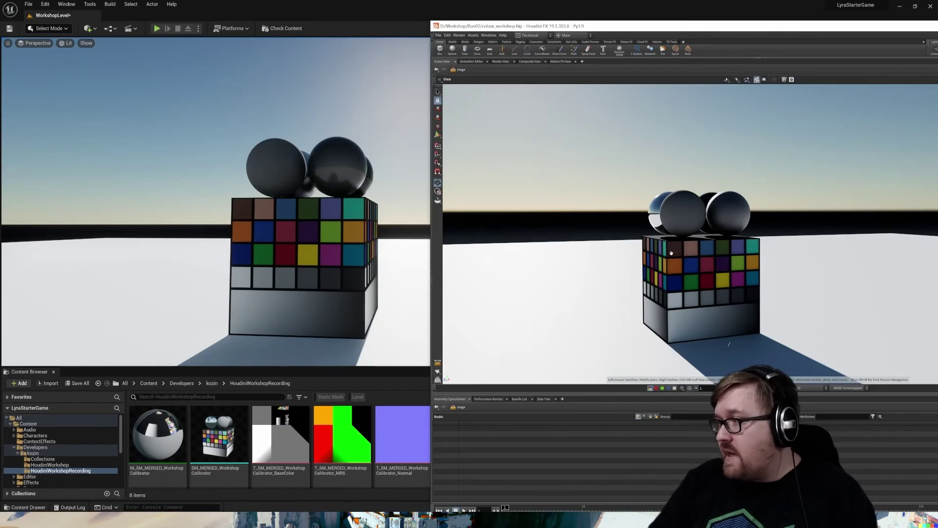
pyautogui.hotkey('alt', 'Tab')
pyautogui.keyDown('alt'); pyautogui.moveTo(336, 212); pyautogui.dragTo(238, 61); pyautogui.keyUp('alt')
pyautogui.moveTo(308, 130)
pyautogui.keyDown('alt'); pyautogui.mouseDown()
pyautogui.moveTo(337, 205)
pyautogui.moveTo(308, 132)
pyautogui.mouseUp(); pyautogui.keyUp('alt')
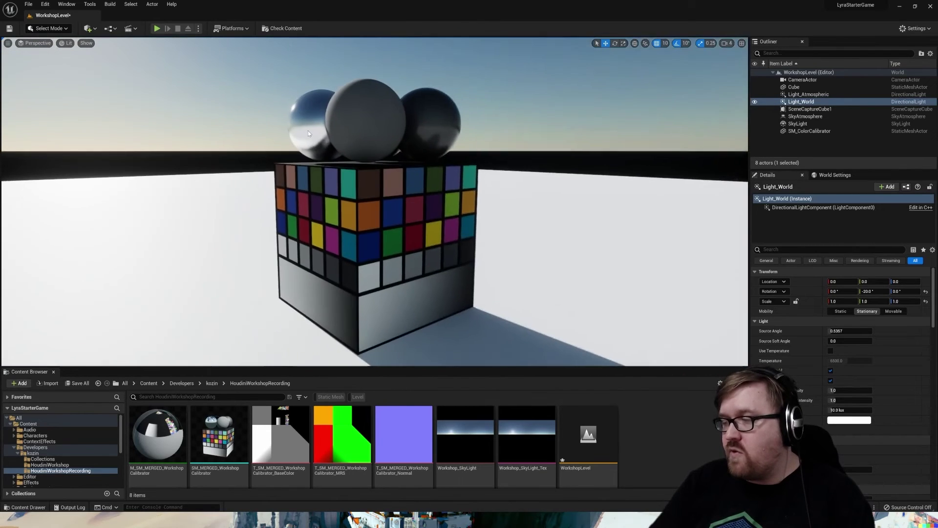
pyautogui.hotkey('alt', 'Tab')
# Look through CameraActor in Unreal and /cameras/camera1 in Houdini, and bring the two windows together for comparison.
pyautogui.click(34, 43)
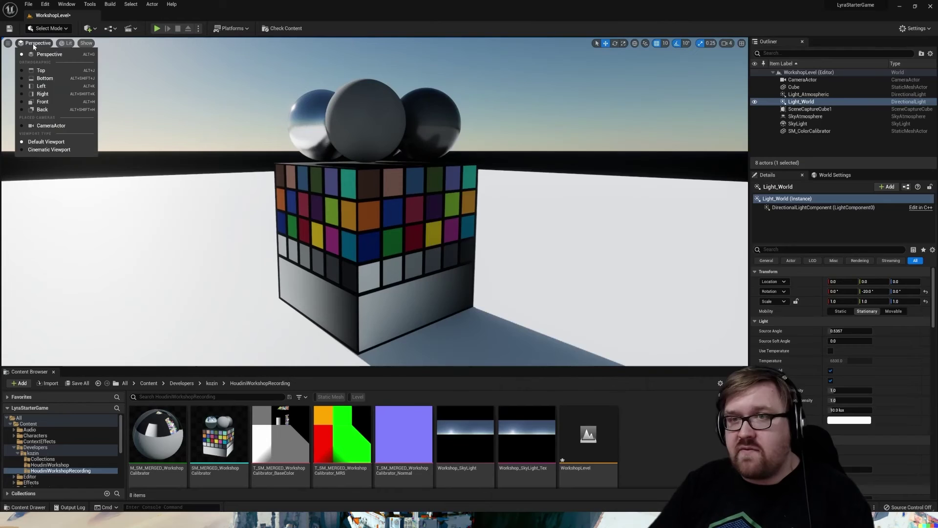
pyautogui.click(57, 127)
pyautogui.hotkey('alt', 'Tab')
pyautogui.moveTo(708, 25); pyautogui.dragTo(517, 38)
pyautogui.click(872, 101)
pyautogui.click(882, 113)
pyautogui.moveTo(438, 40); pyautogui.dragTo(231, 31)
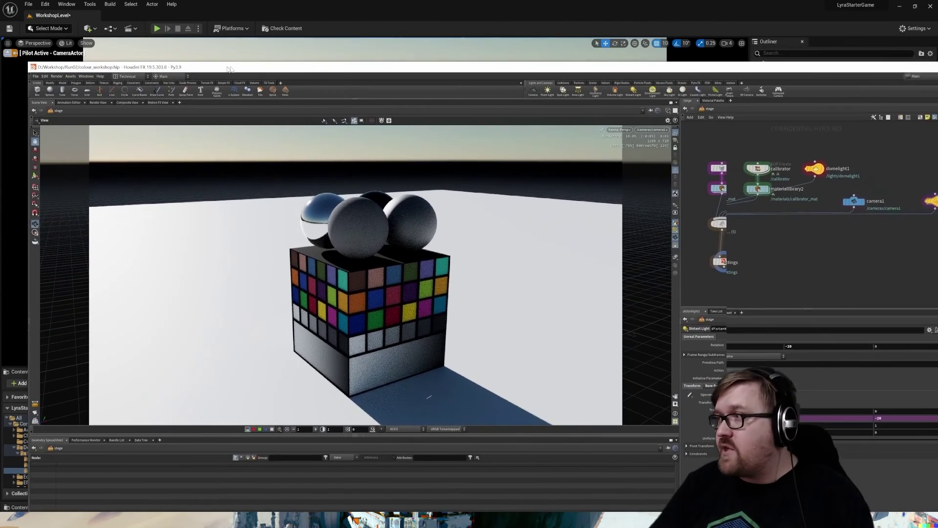
# Check that the OpenColorIO (OCIO) plugin is enabled in Unreal, and close the plugin list.
pyautogui.click(65, 43)
pyautogui.click(65, 44)
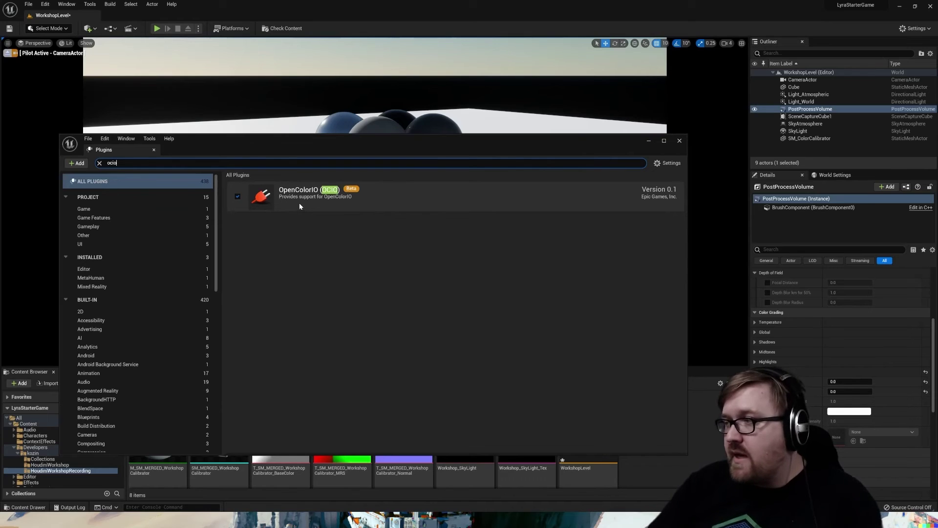
pyautogui.click(679, 141)
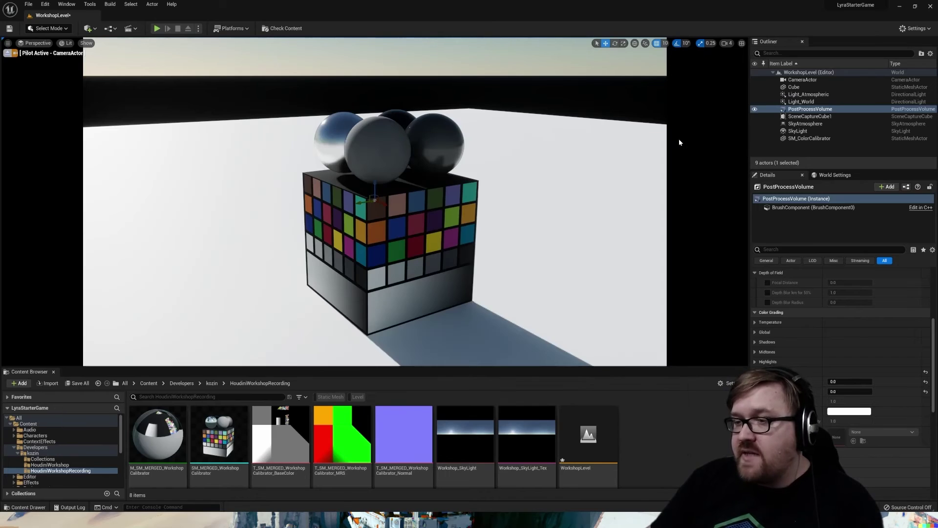
# Review the UnrealOCIO asset's configuration file and desired colour spaces, and close its editor.
pyautogui.rightClick(649, 440)
pyautogui.moveTo(702, 373)
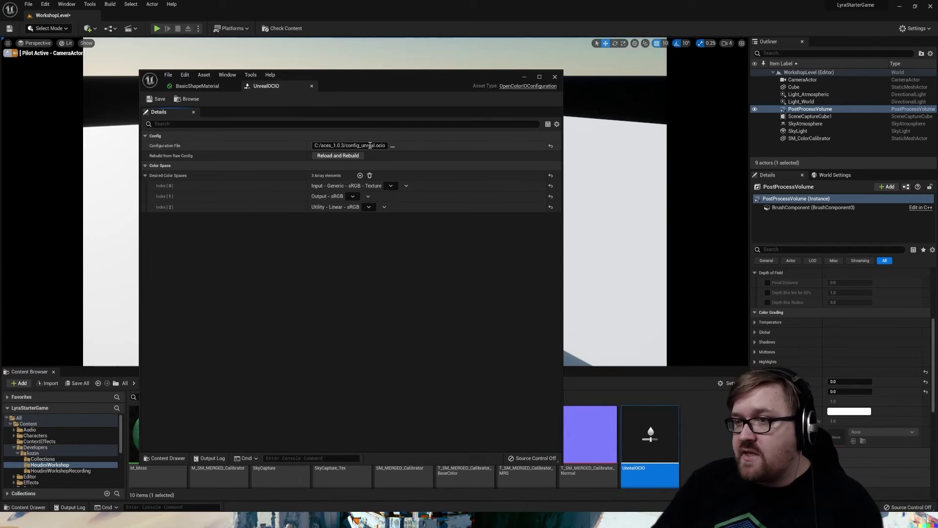
pyautogui.click(370, 145)
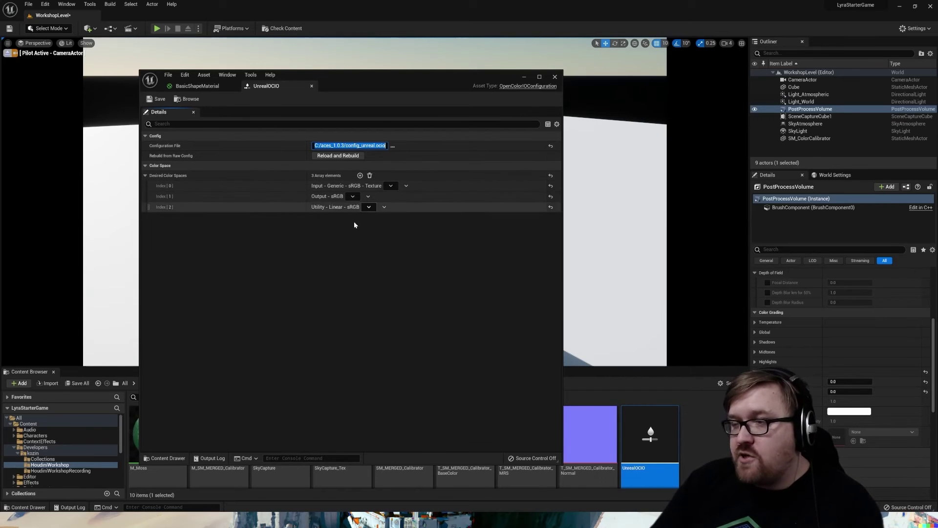
pyautogui.click(138, 36)
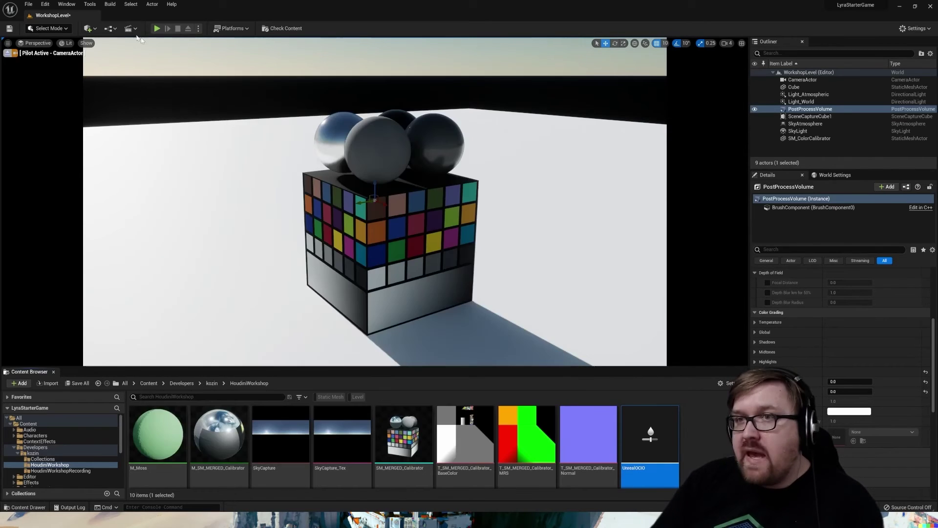
# Toggle the Unreal viewport's OCIO display conversion off and on to compare the image.
pyautogui.click(70, 44)
pyautogui.moveTo(101, 254)
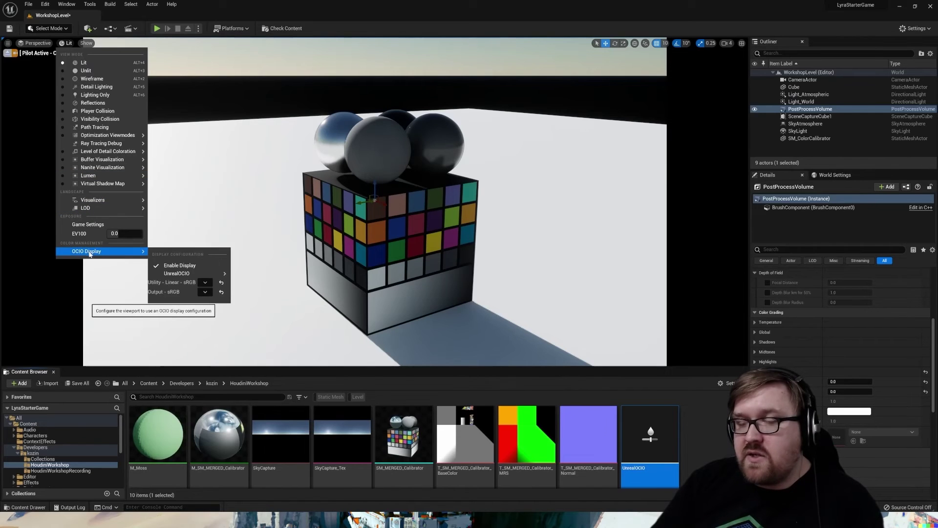
pyautogui.click(157, 267)
pyautogui.click(156, 267)
pyautogui.click(157, 266)
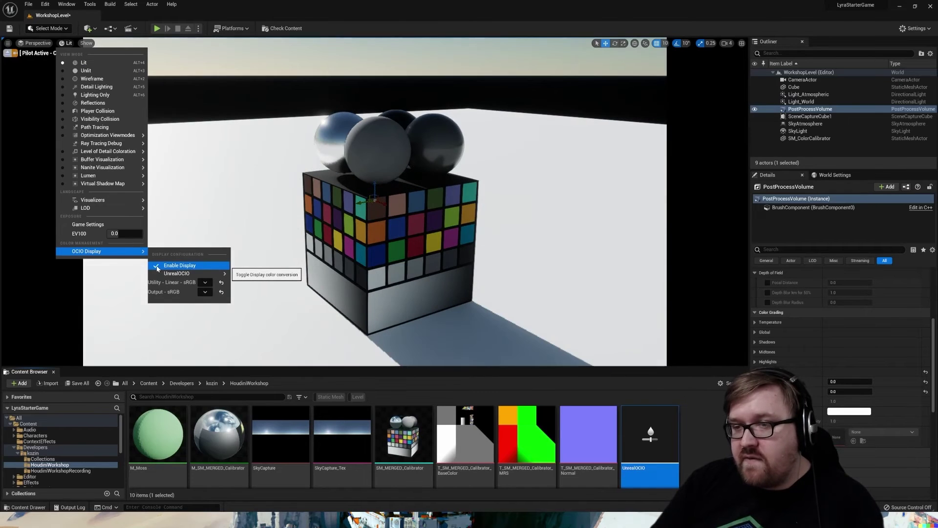
pyautogui.click(157, 266)
# Review the OCIO display's source, output colour space and configuration asset choices, and toggle the display conversion once more.
pyautogui.click(205, 282)
pyautogui.click(205, 291)
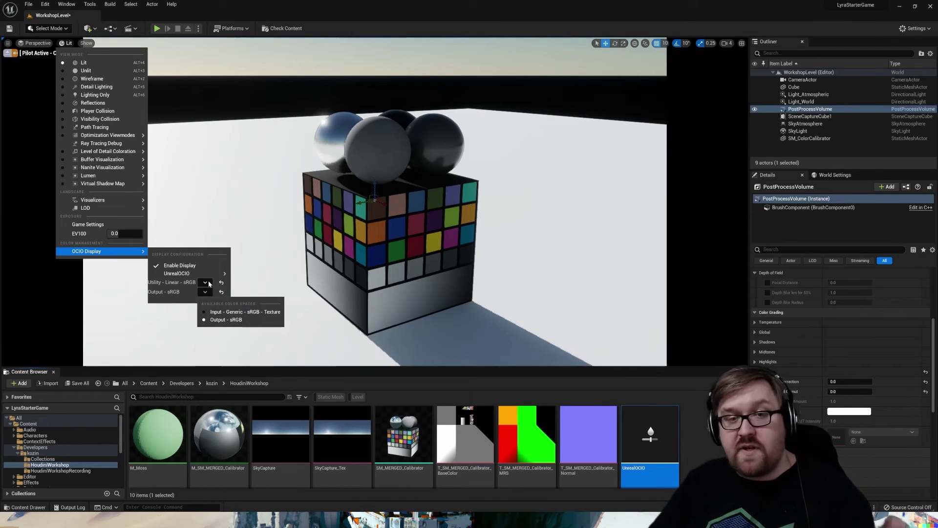
pyautogui.moveTo(193, 275)
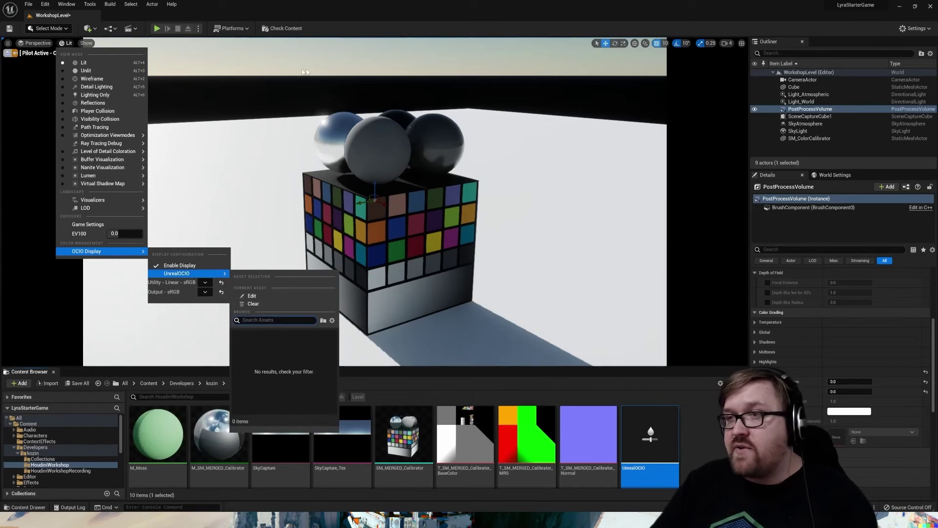
pyautogui.click(378, 36)
pyautogui.click(66, 43)
pyautogui.moveTo(87, 251)
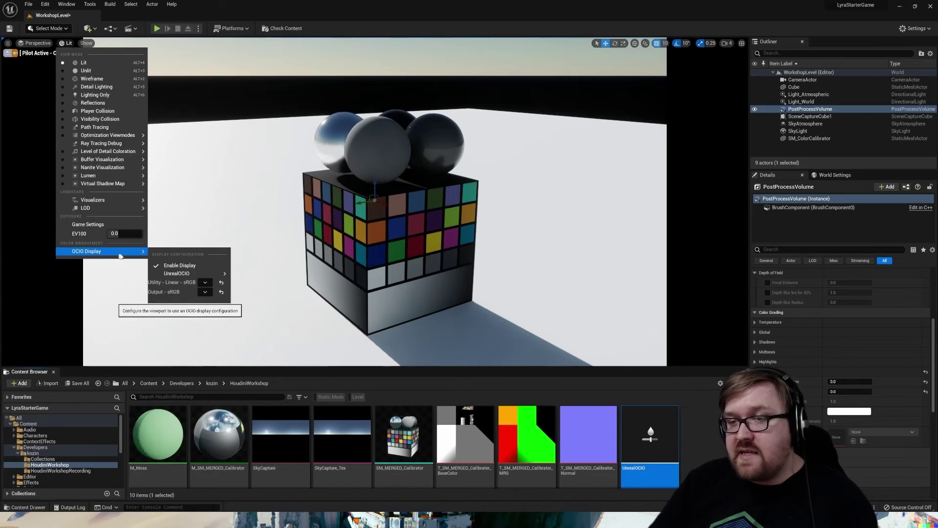
pyautogui.click(157, 266)
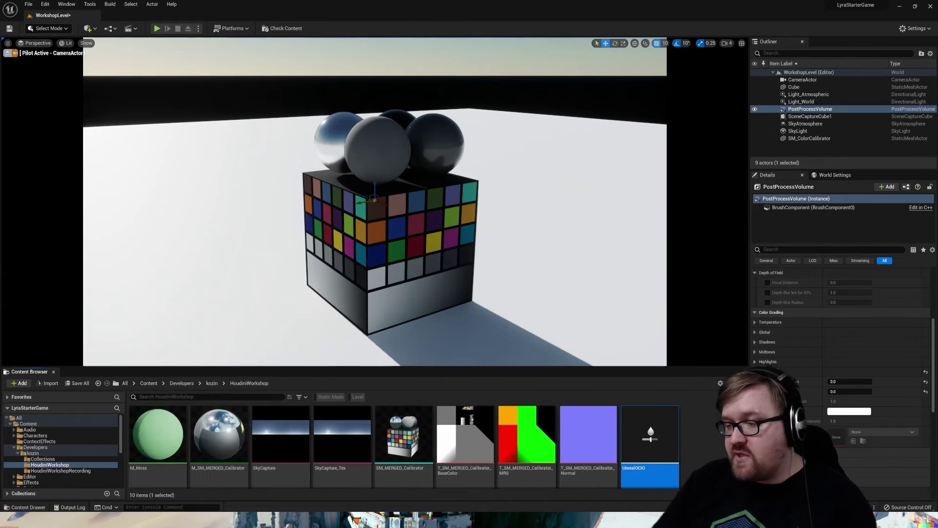
# Switch to Houdini and place its camera view beside Unreal's to compare the colour-managed renders.
pyautogui.moveTo(373, 519)
pyautogui.click(490, 484)
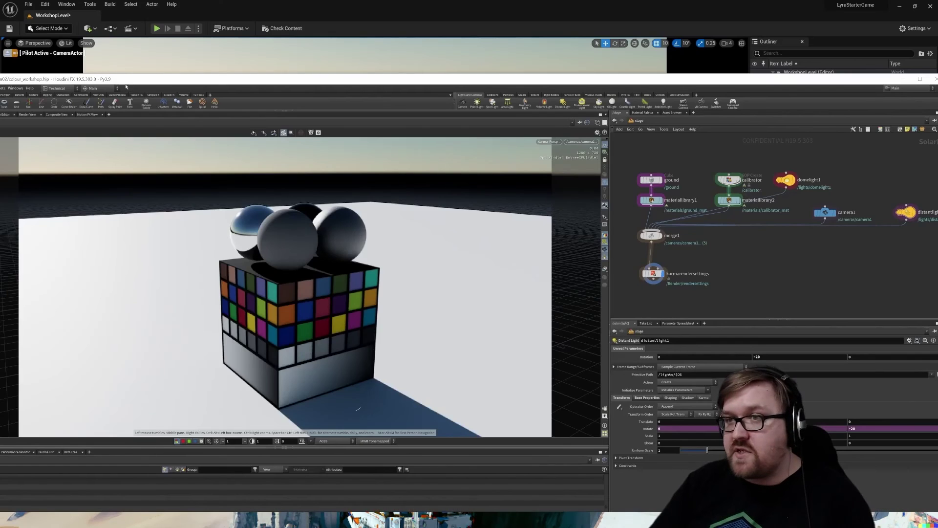
pyautogui.press('super+Right')
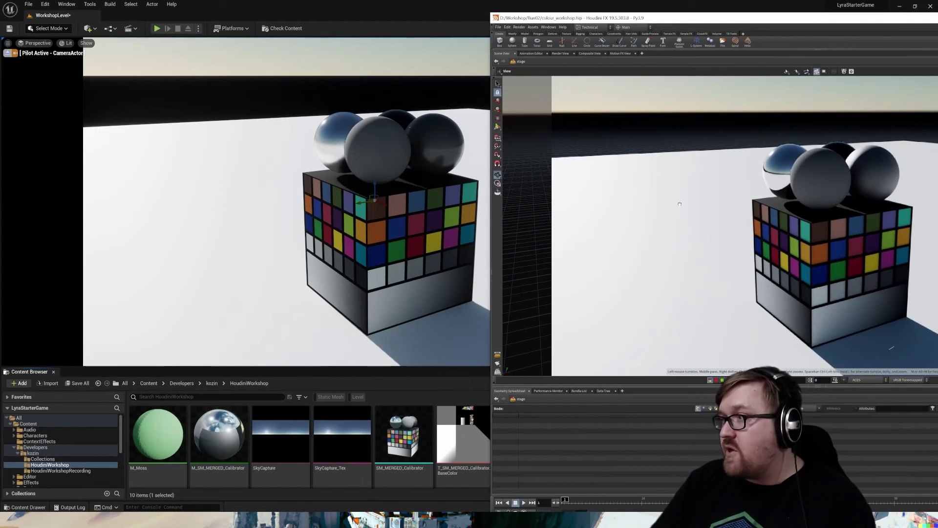
pyautogui.click(129, 242)
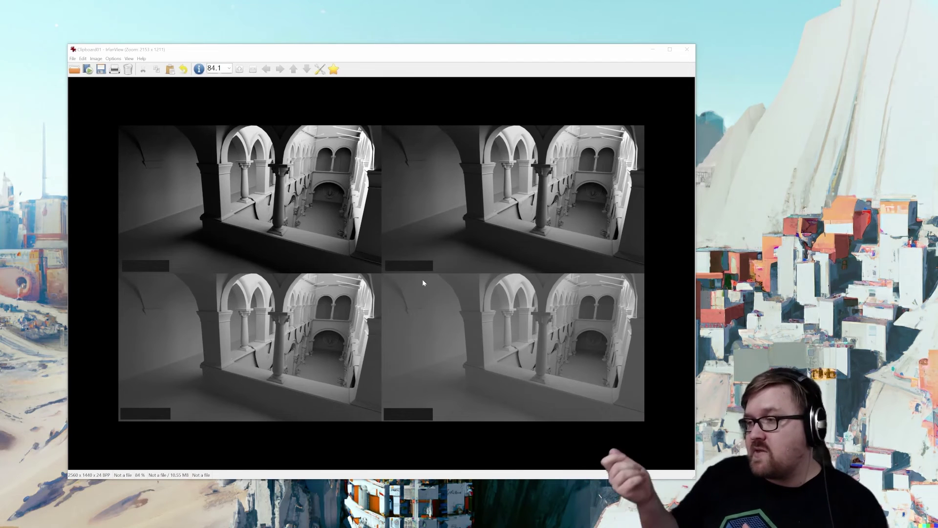
# Restore the albedo labels on the comparison image in IrfanView and examine the courtyard floor at albedo 0.25.
pyautogui.click(422, 280)
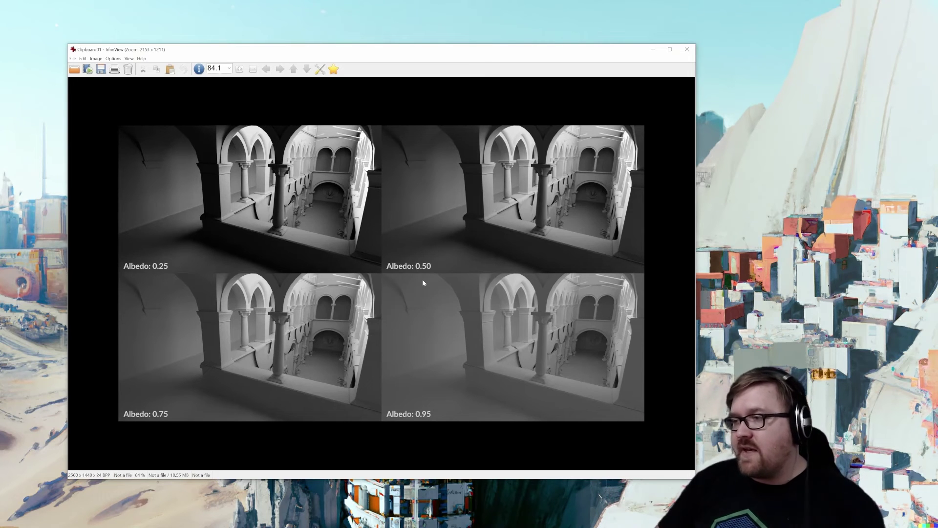
pyautogui.moveTo(313, 211); pyautogui.dragTo(335, 233)
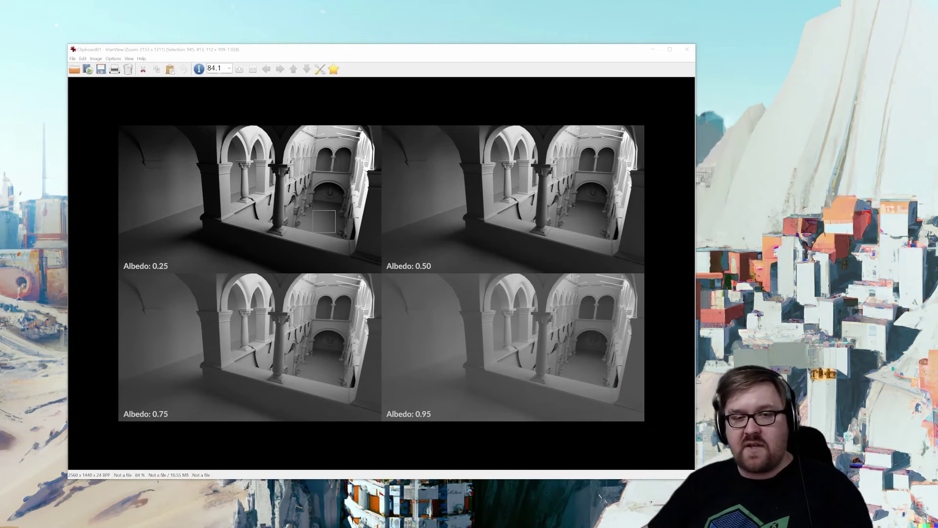
pyautogui.click(222, 434)
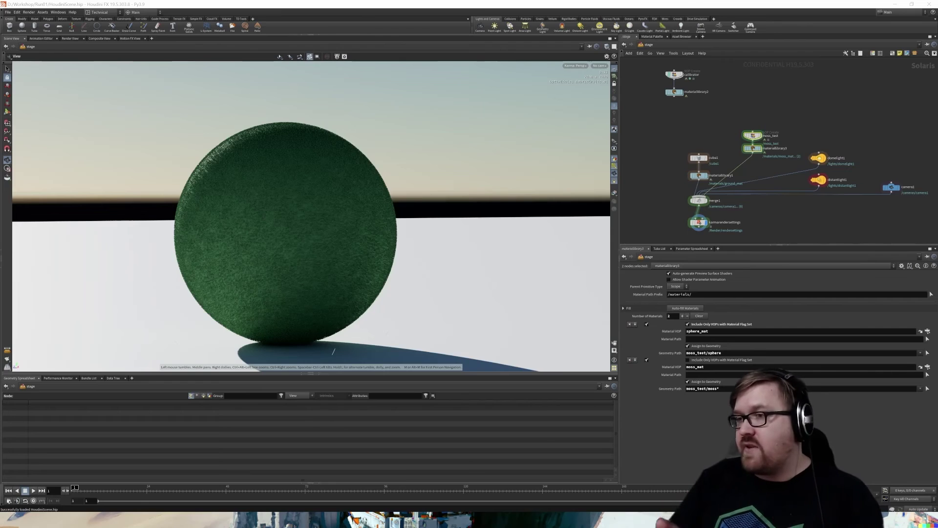
# Enter moss_test's geometry network and inspect its base sphere, moss strand branch, copytopoints1 and final merge in turn.
pyautogui.moveTo(752, 136); pyautogui.dragTo(768, 131, button='middle')
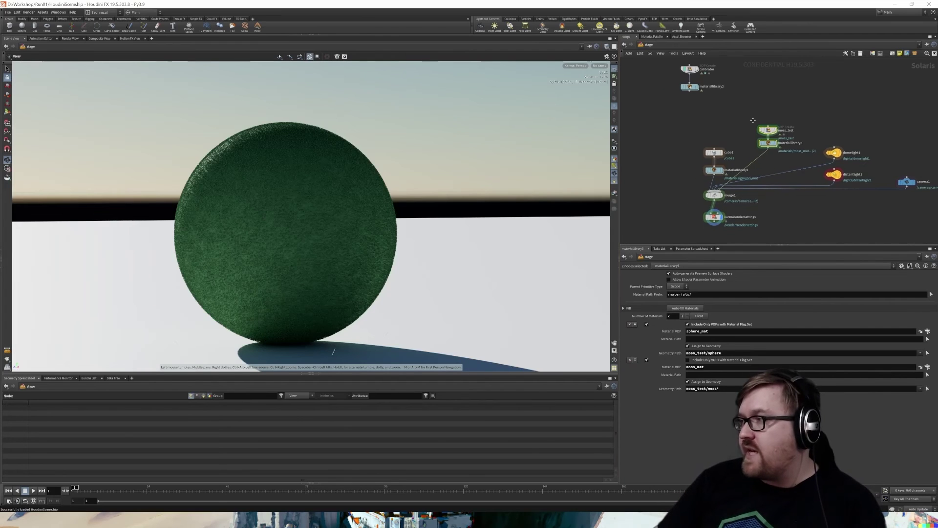
pyautogui.doubleClick(768, 130)
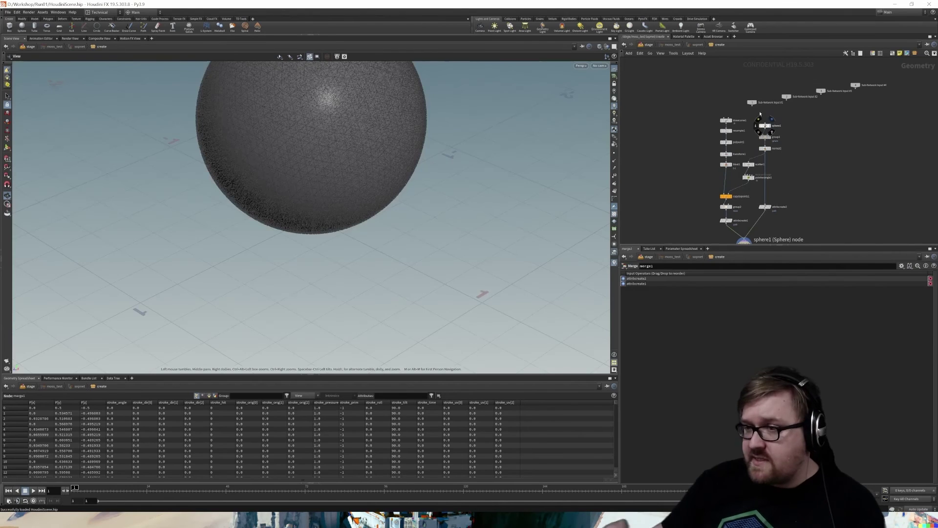
pyautogui.click(764, 125)
pyautogui.click(730, 142)
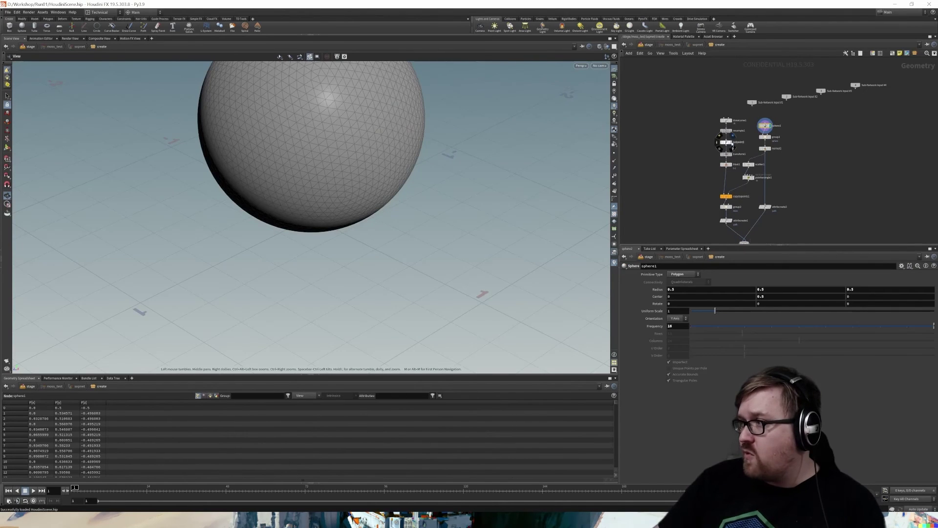
pyautogui.press('g')
pyautogui.moveTo(360, 219); pyautogui.dragTo(283, 209)
pyautogui.click(731, 197)
pyautogui.moveTo(814, 228); pyautogui.dragTo(806, 171, button='middle')
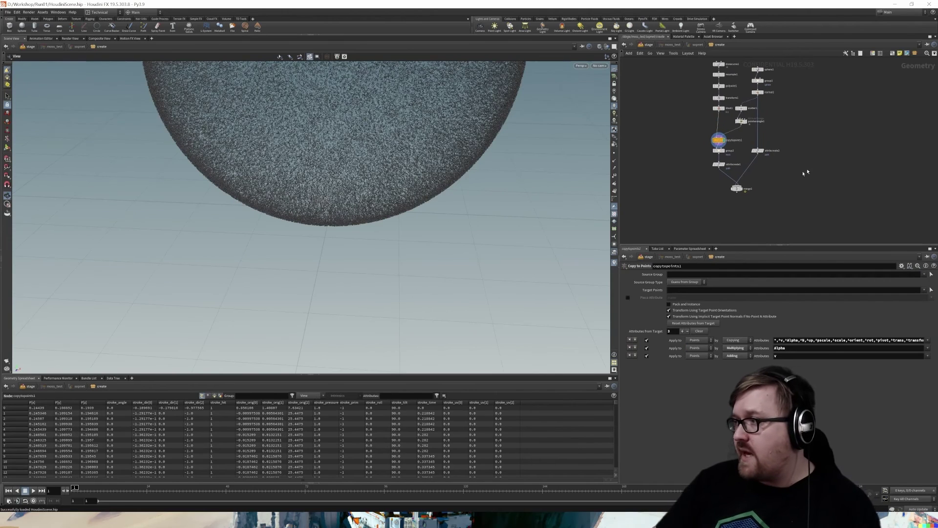
pyautogui.click(739, 192)
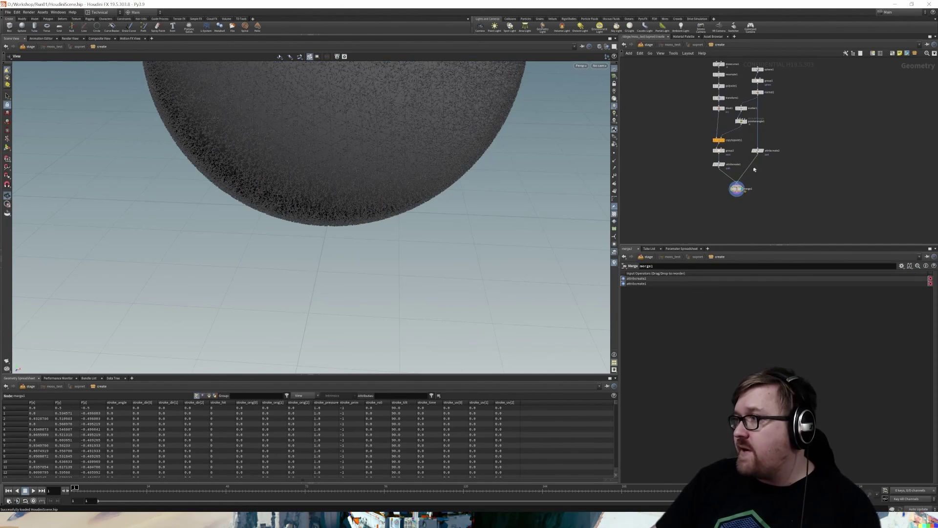
# Check the path attribute settings in attribcreate1 on the moss branch and attribcreate2 on the sphere branch.
pyautogui.moveTo(736, 165); pyautogui.dragTo(733, 192, button='middle')
pyautogui.scroll(4, 733, 192)
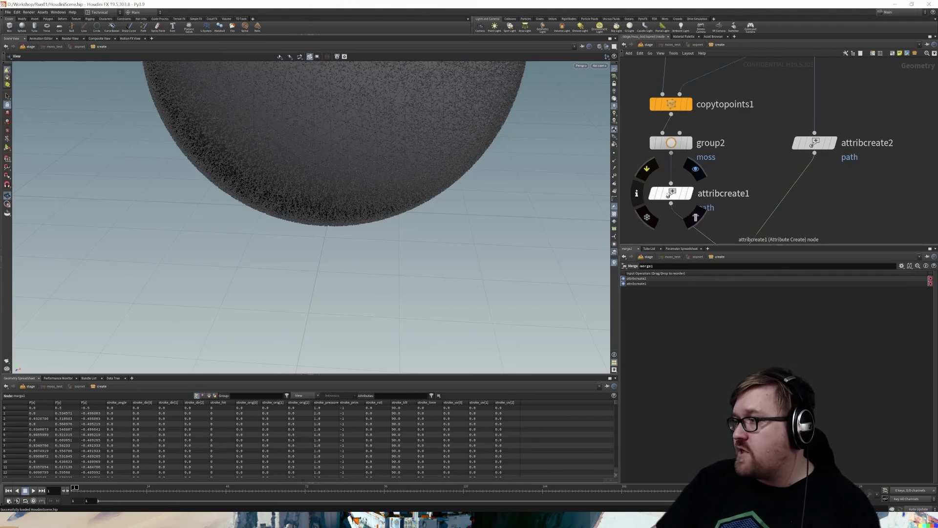
pyautogui.click(671, 193)
pyautogui.moveTo(709, 209); pyautogui.dragTo(711, 191, button='middle')
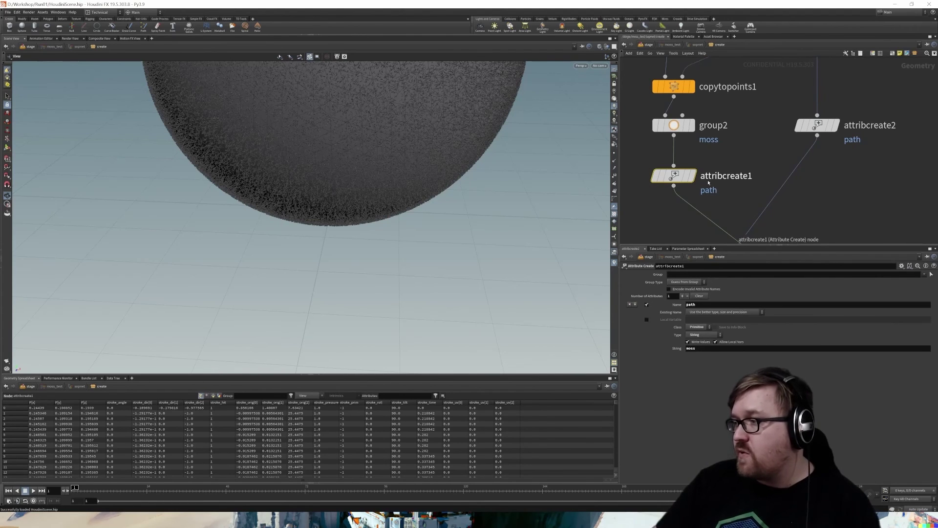
pyautogui.click(701, 349)
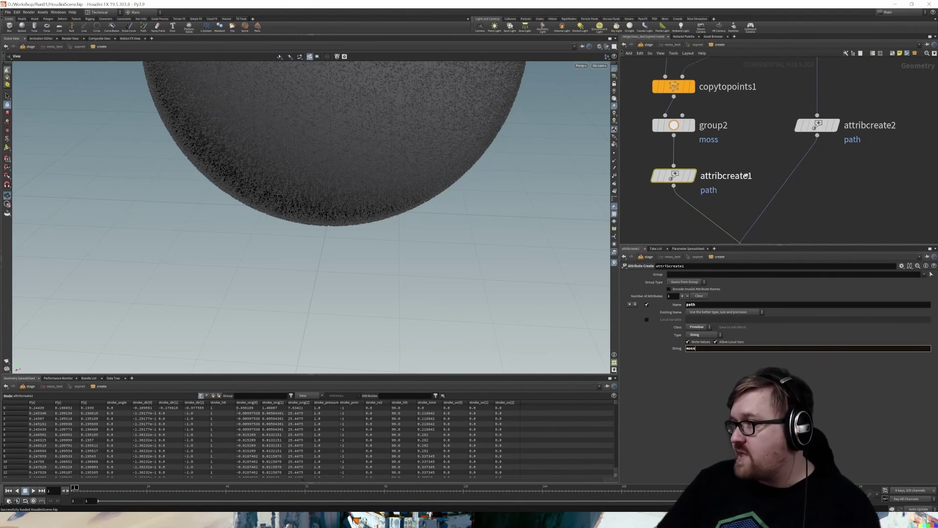
pyautogui.click(817, 125)
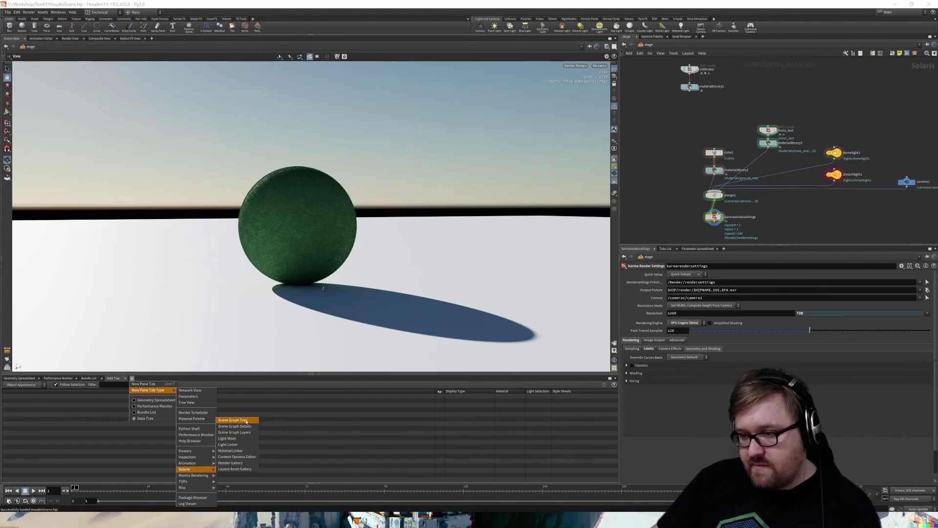
# Add a Scene Graph Tree pane at stage level, expand moss_test and select its sphere primitive.
pyautogui.click(237, 421)
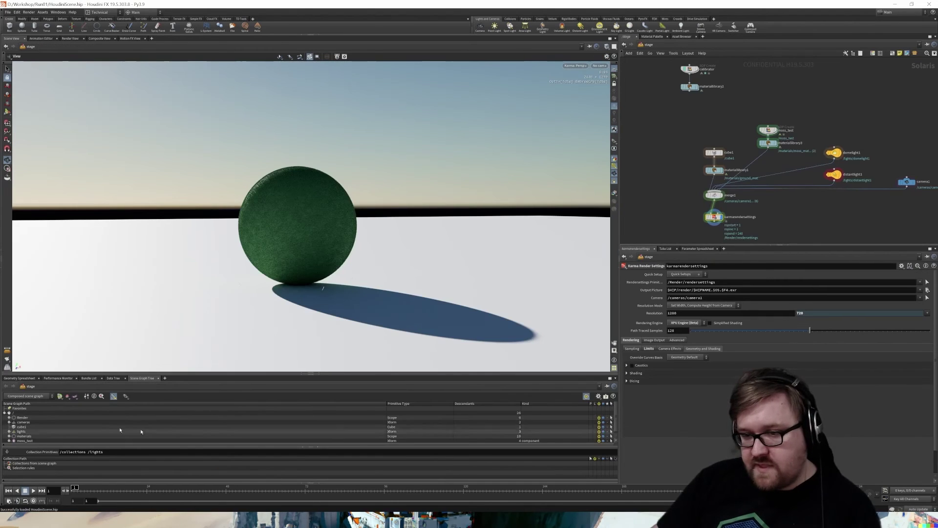
pyautogui.click(9, 441)
pyautogui.scroll(-1, 15, 437)
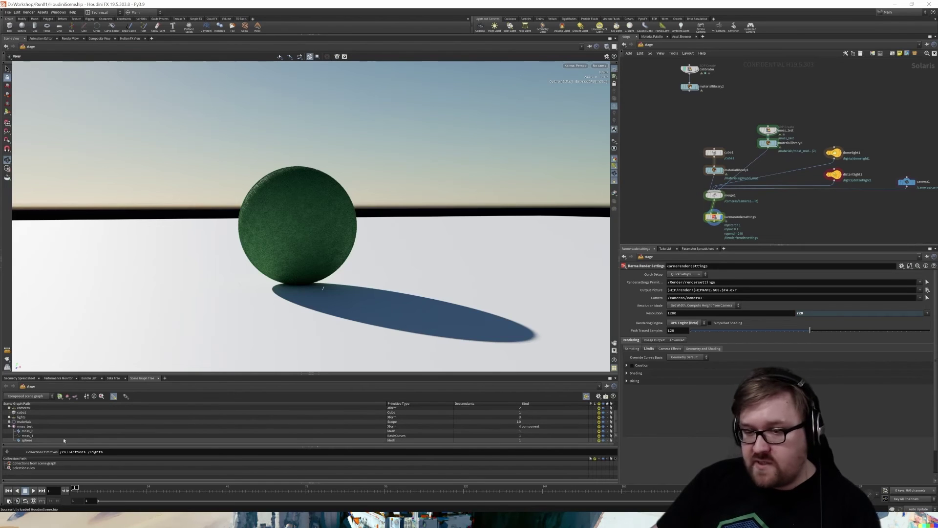
pyautogui.click(28, 440)
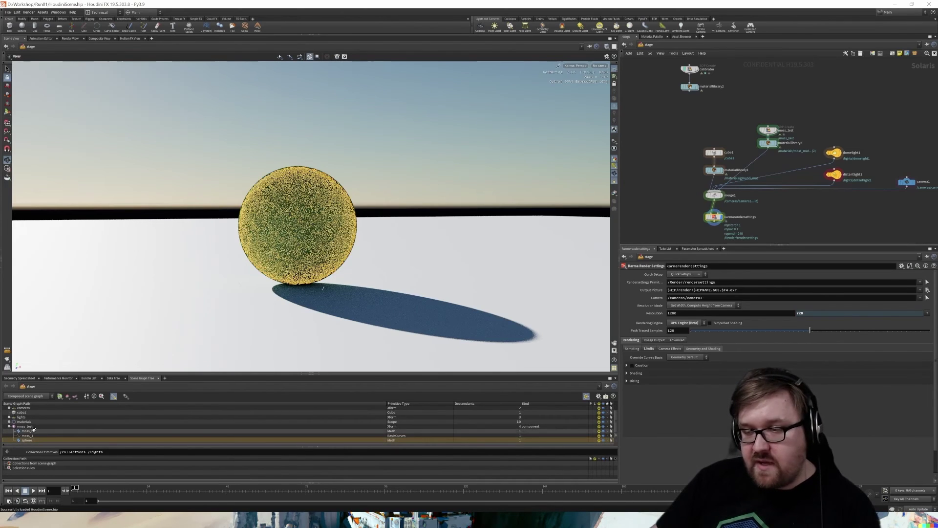
# Review materiallibrary3's sphere_mat and moss_mat geometry assignments against the scene graph paths, and collapse the scene graph root.
pyautogui.click(768, 143)
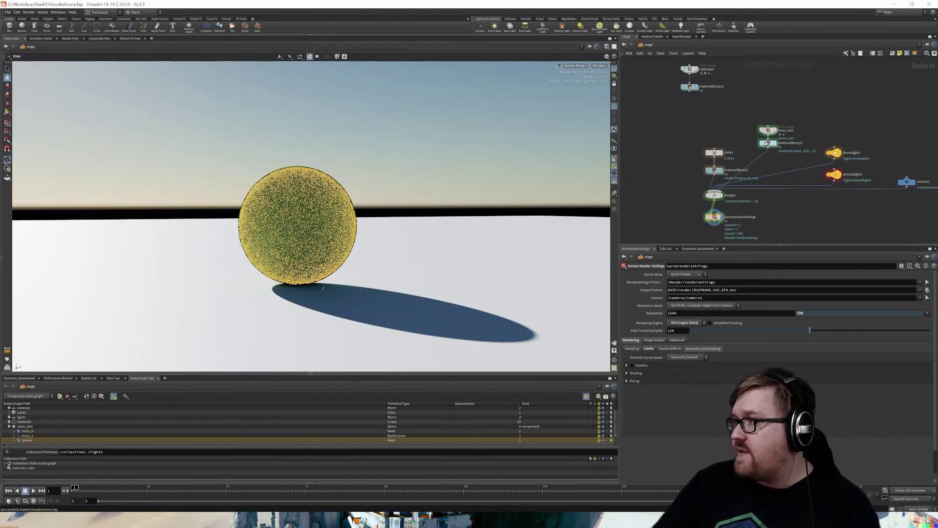
pyautogui.click(719, 331)
pyautogui.click(713, 367)
pyautogui.scroll(3, 774, 117)
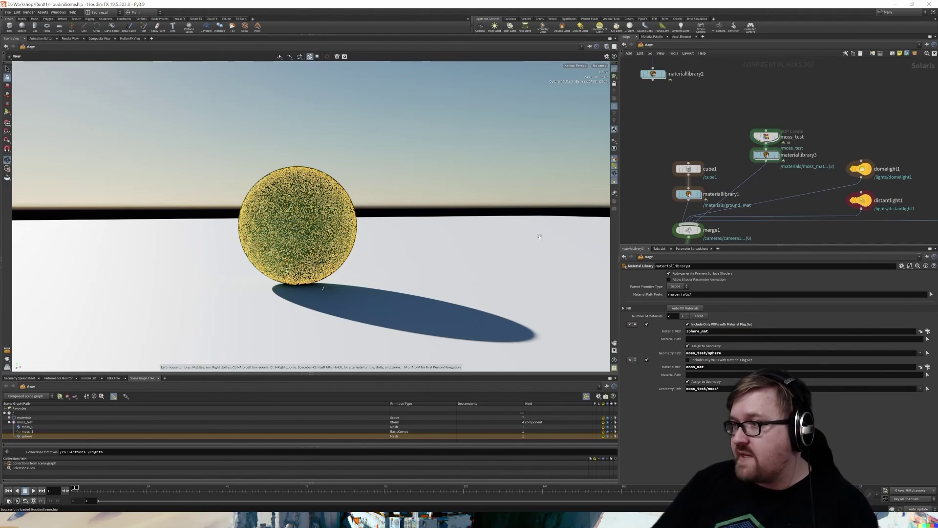
pyautogui.click(5, 412)
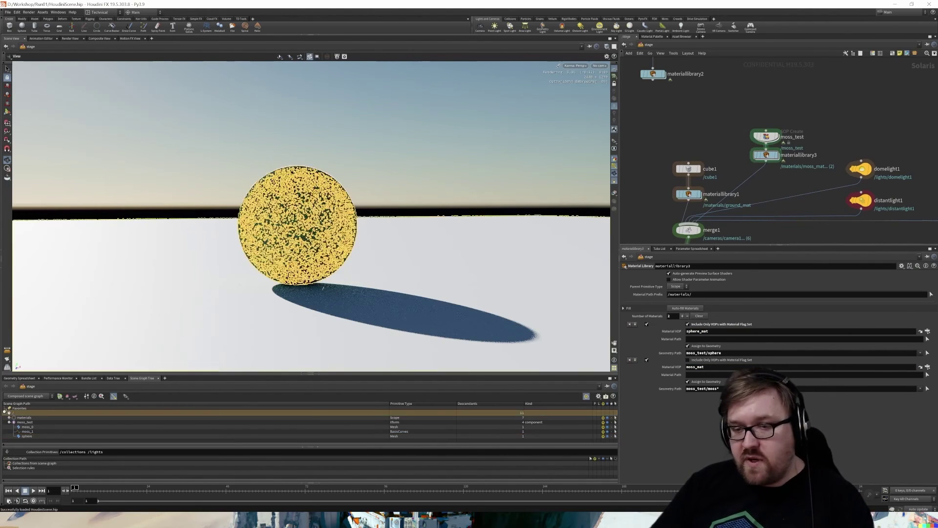
pyautogui.click(5, 411)
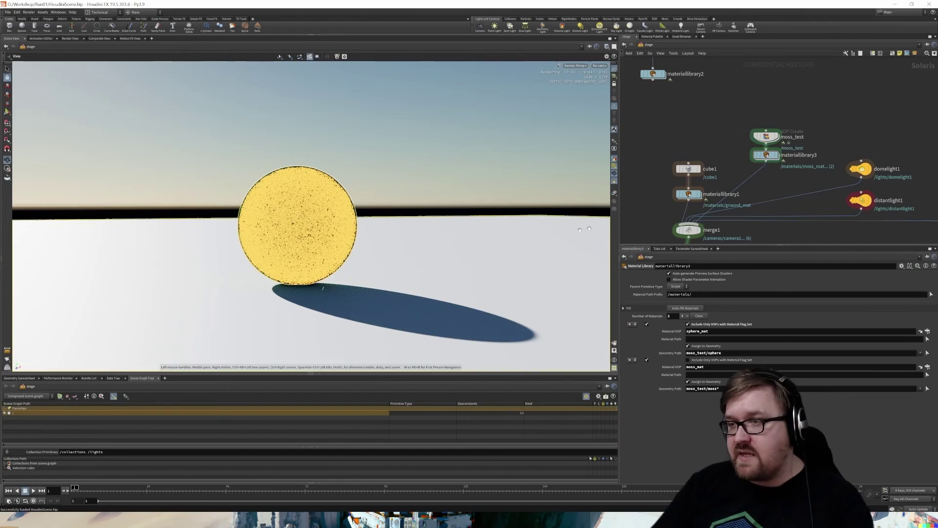
# Examine the Karma-rendered moss sphere from different angles to see how its strands catch light.
pyautogui.moveTo(689, 239); pyautogui.dragTo(718, 147, button='middle')
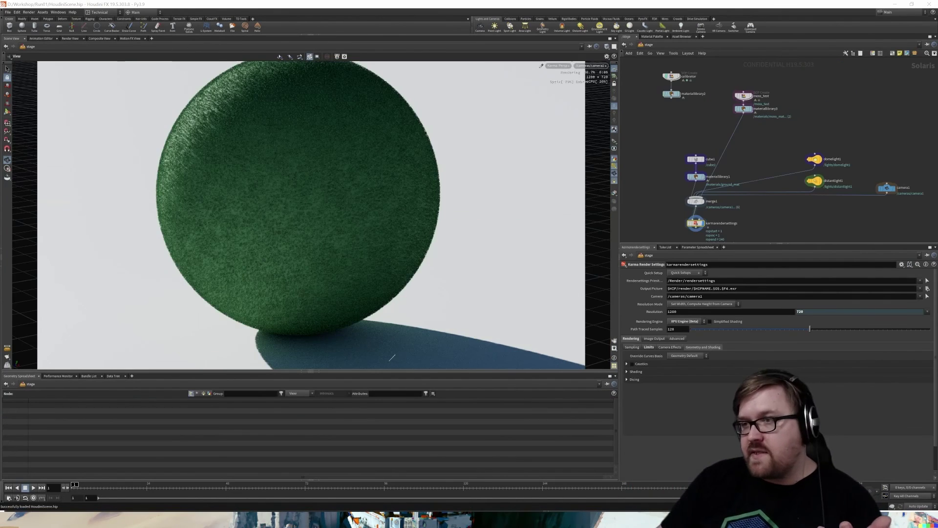
pyautogui.moveTo(341, 299)
pyautogui.mouseDown()
pyautogui.moveTo(312, 300)
pyautogui.moveTo(327, 300)
pyautogui.mouseUp()
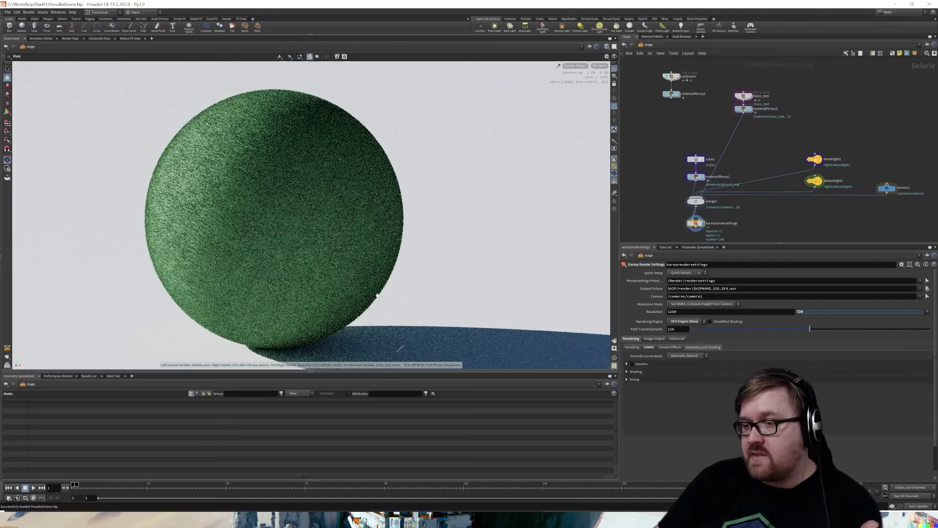
pyautogui.moveTo(377, 295); pyautogui.dragTo(426, 279)
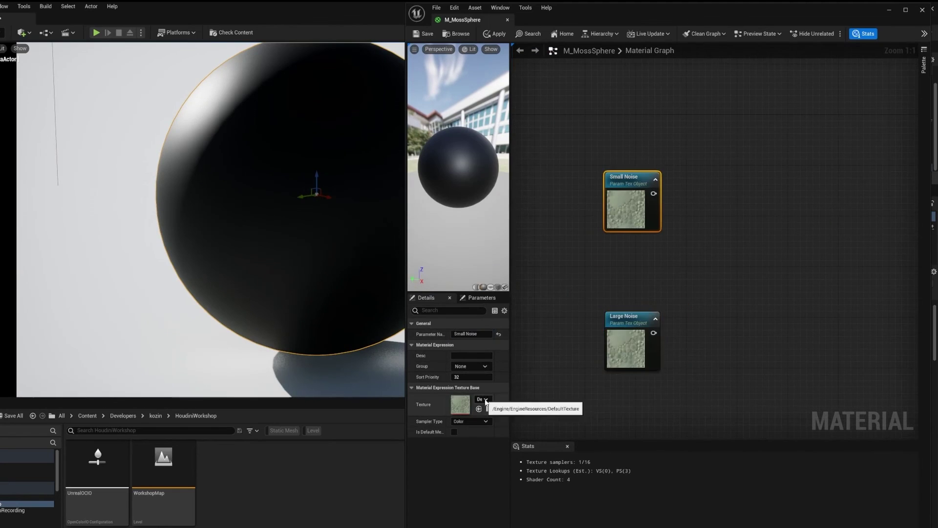
# Build M_MossSphere's graph from the Small Noise texture, clamping the noise to drive AO Bias occlusion and a specular Lerp, and apply it.
pyautogui.click(483, 399)
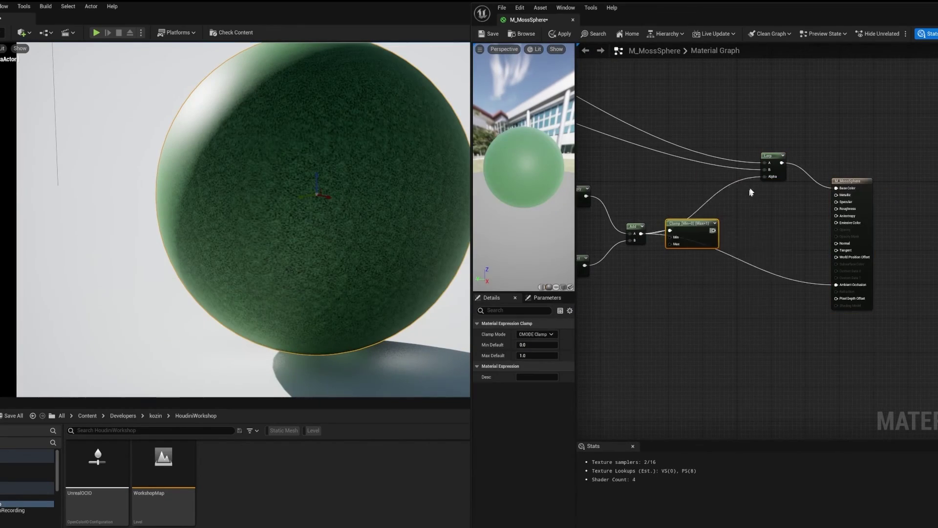
pyautogui.click(724, 276)
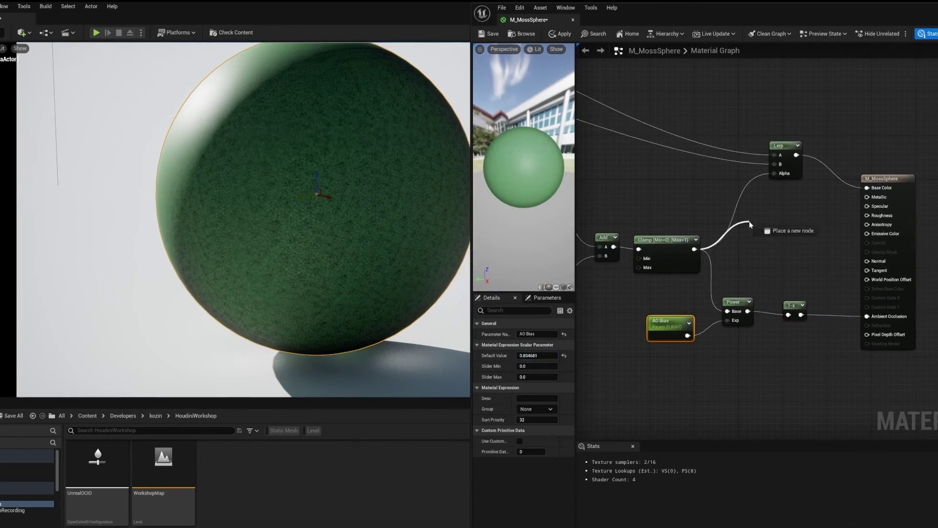
pyautogui.click(530, 345)
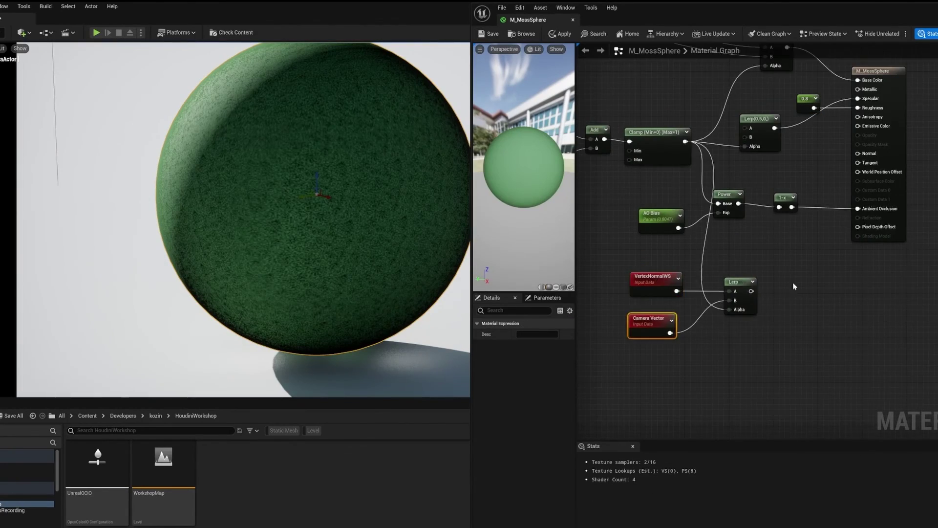
pyautogui.click(556, 34)
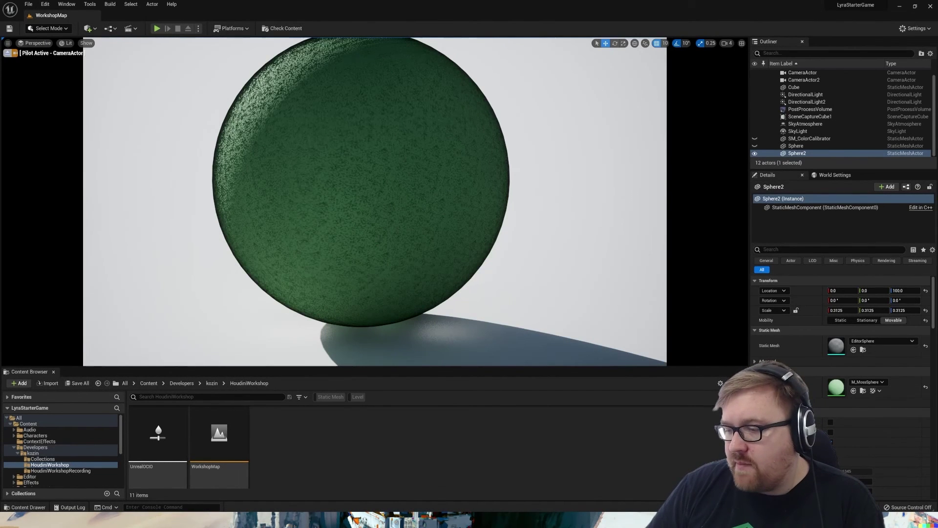
# Switch to Houdini to compare its moss sphere with the Unreal version, and return to Unreal.
pyautogui.moveTo(354, 519)
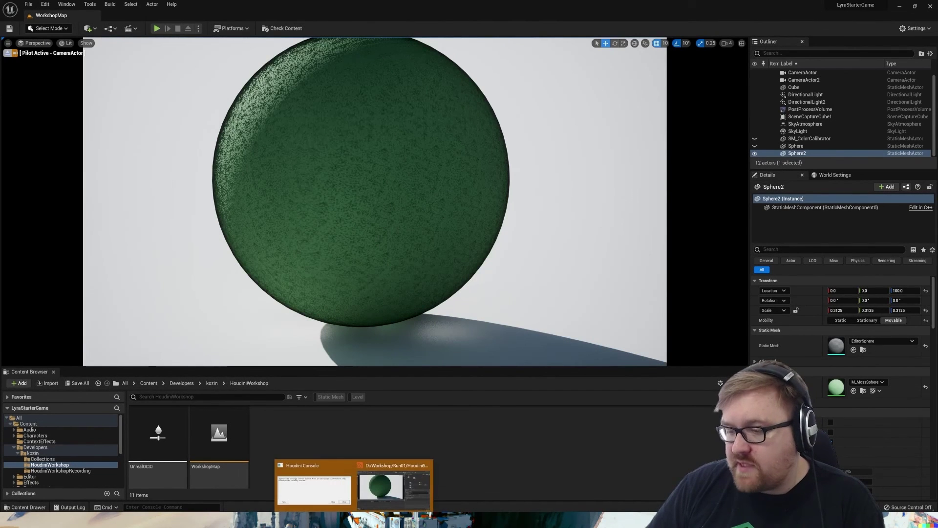
pyautogui.click(385, 494)
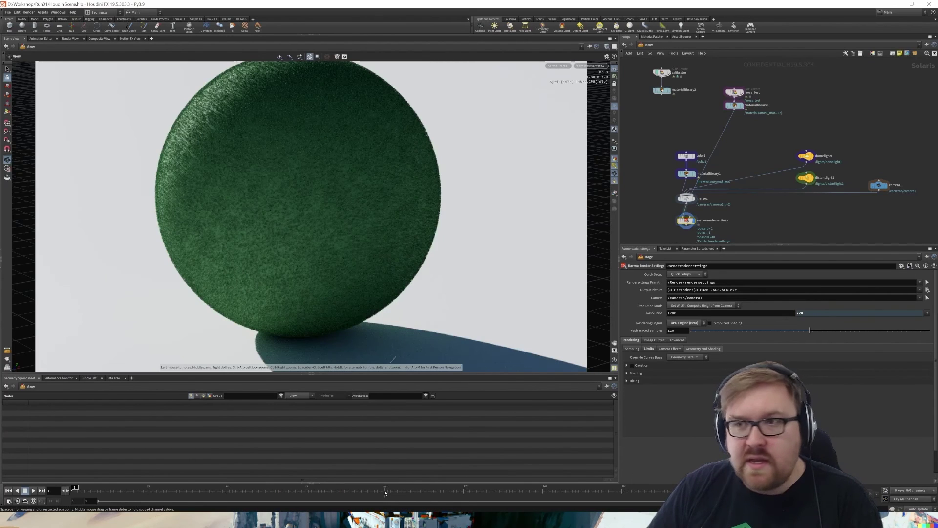
pyautogui.moveTo(354, 519)
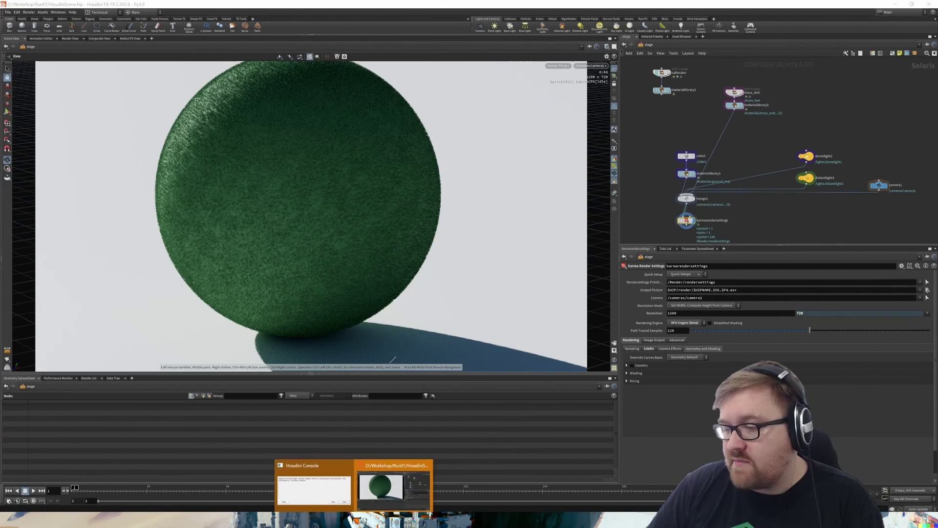
pyautogui.click(359, 488)
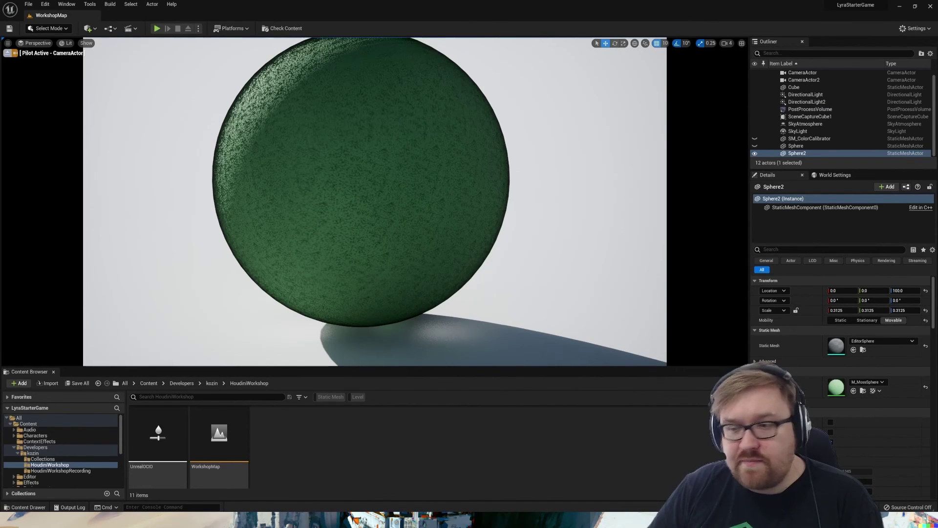
# Open the M_MossSphere material assigned to Sphere2 and view its whole node graph.
pyautogui.doubleClick(837, 386)
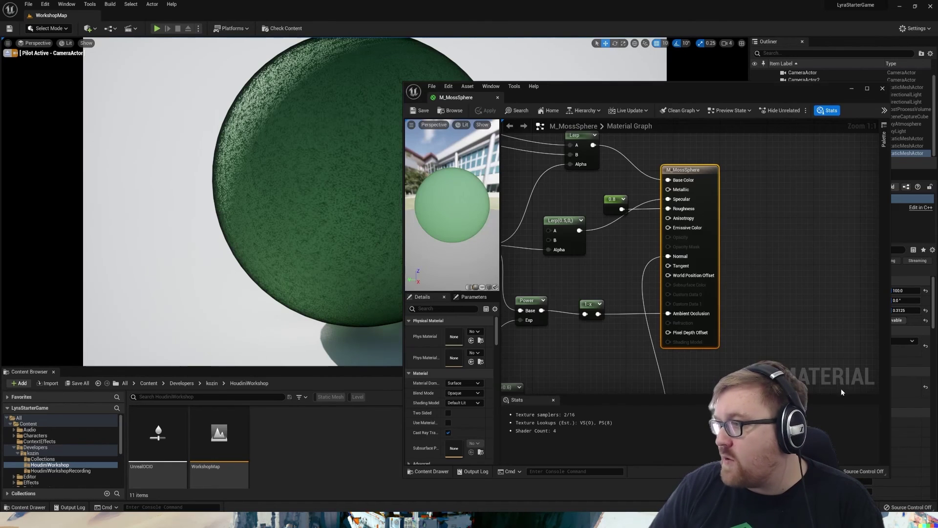
pyautogui.scroll(-10, 837, 389)
pyautogui.scroll(4, 687, 348)
pyautogui.scroll(3, 682, 340)
pyautogui.scroll(-1, 690, 342)
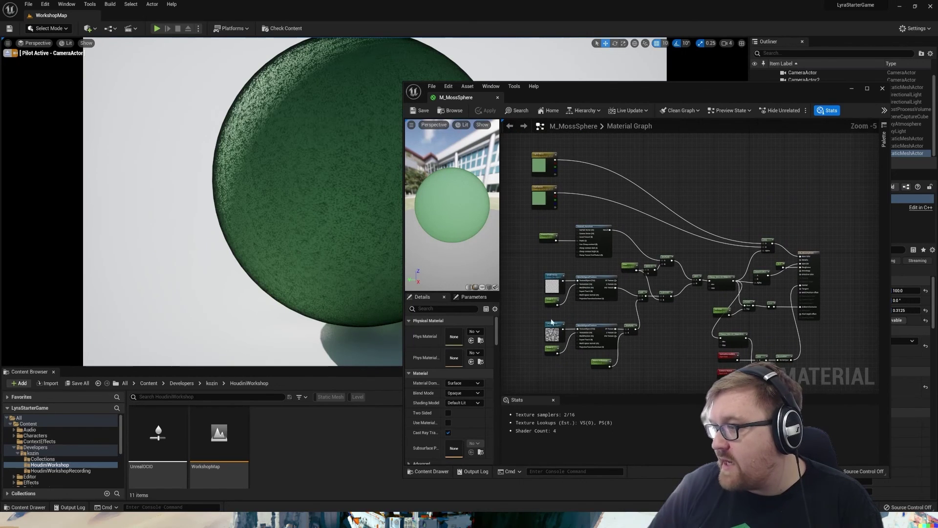
# Arrange the material graph beside the viewport sphere and examine its noise inputs and its colour, occlusion and normal branches.
pyautogui.moveTo(613, 88); pyautogui.dragTo(668, 62)
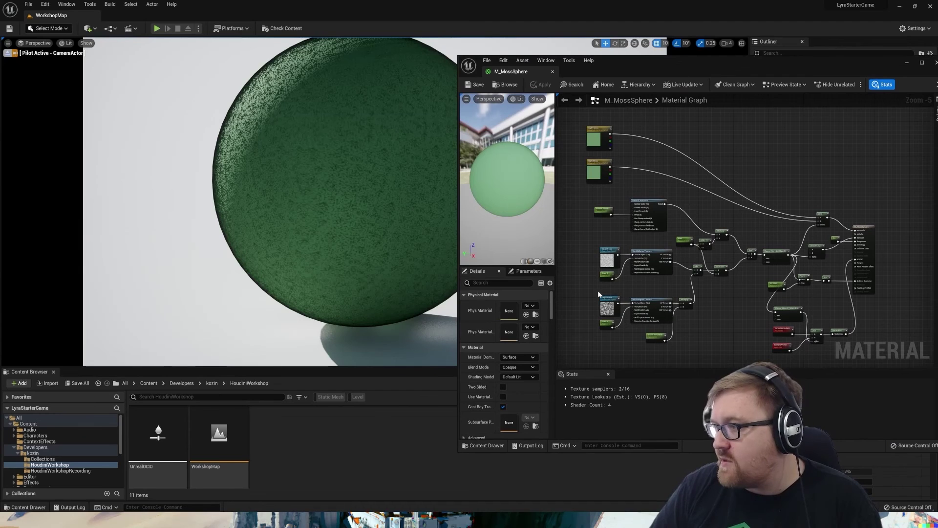
pyautogui.moveTo(648, 336); pyautogui.dragTo(633, 340, button='right')
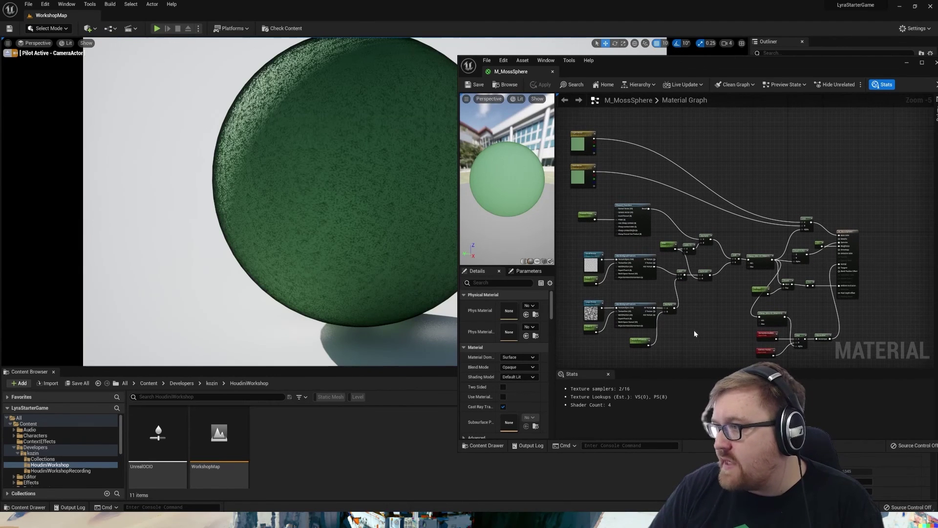
pyautogui.scroll(1, 665, 267)
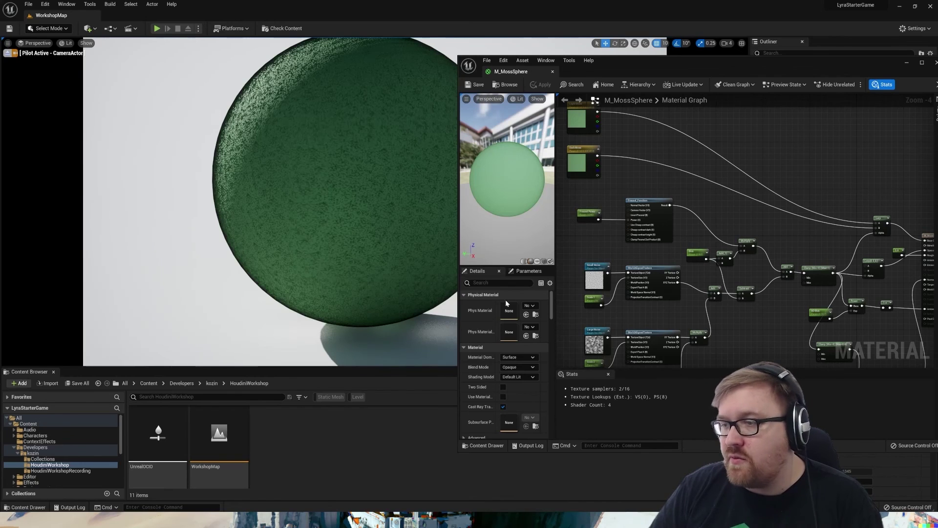
pyautogui.moveTo(542, 71); pyautogui.dragTo(573, 77)
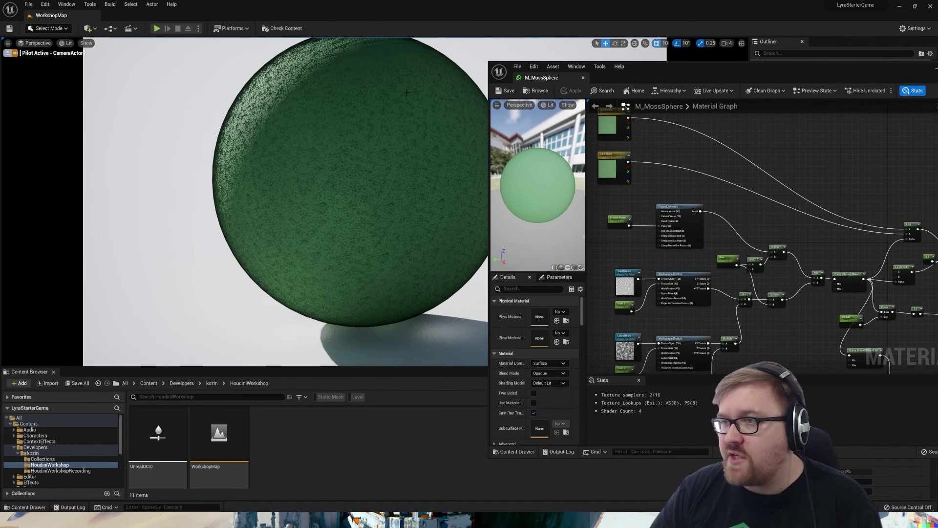
pyautogui.moveTo(635, 78); pyautogui.dragTo(592, 73)
pyautogui.moveTo(903, 261); pyautogui.dragTo(801, 212, button='right')
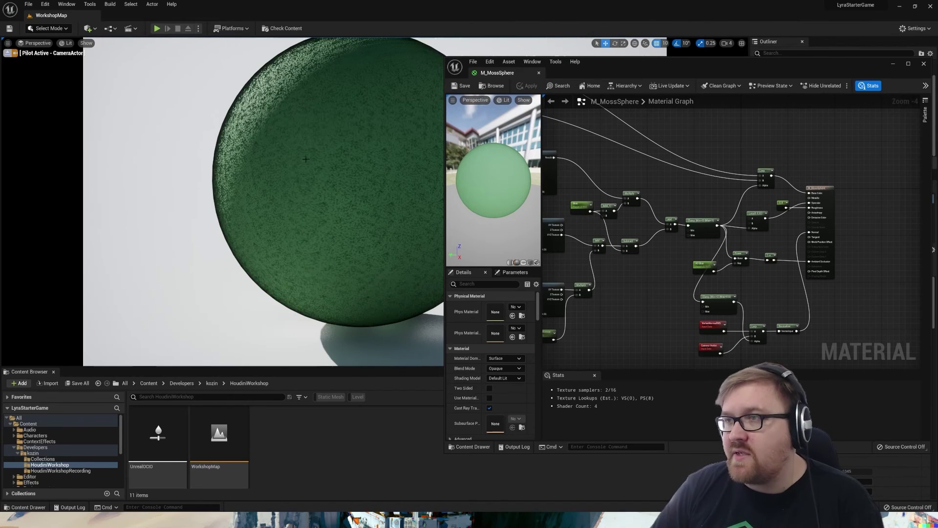
# Switch between Houdini and Unreal to compare the Houdini moss sphere's shading with the Unreal sphere beside the M_MossSphere graph.
pyautogui.moveTo(354, 518)
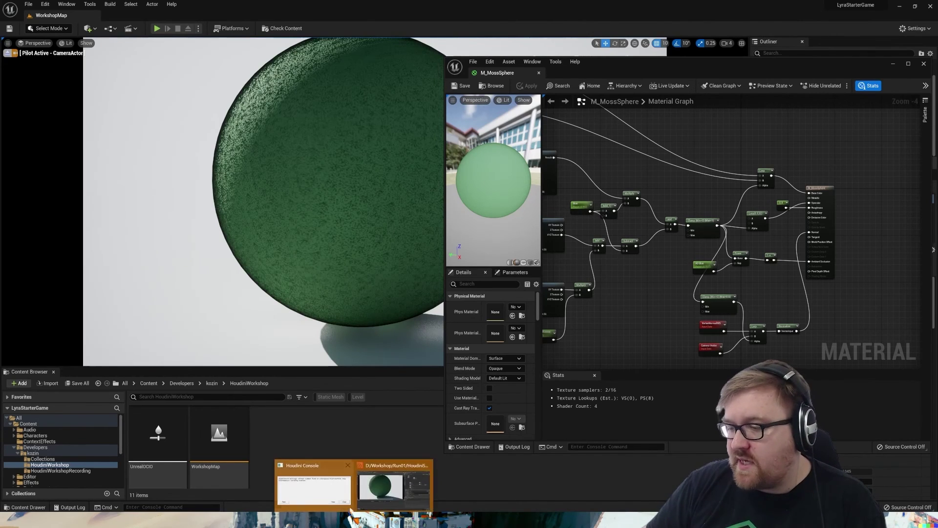
pyautogui.click(395, 486)
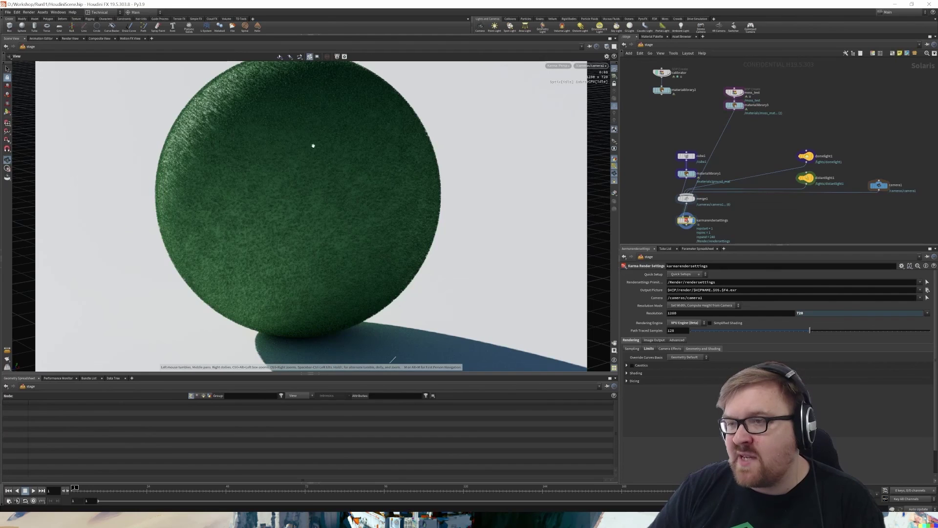
pyautogui.hotkey('alt', 'Tab')
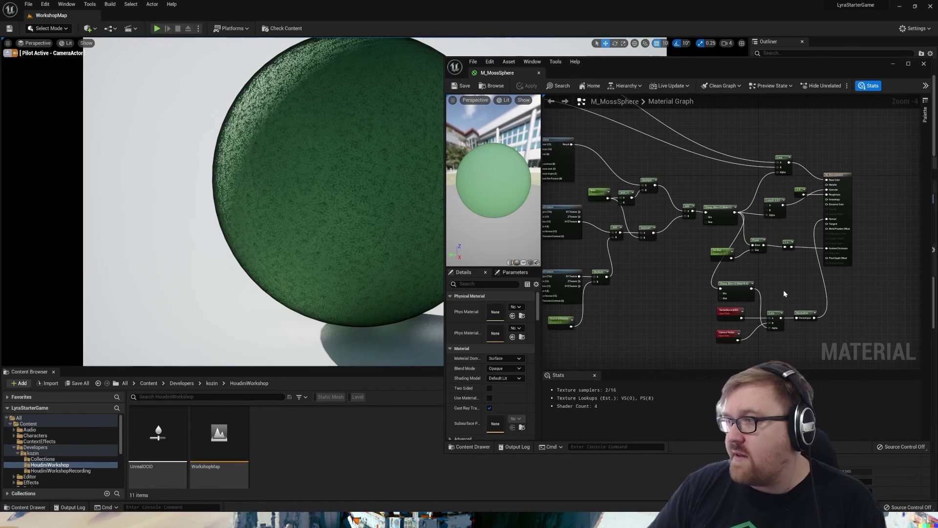
pyautogui.moveTo(779, 294); pyautogui.dragTo(775, 267, button='right')
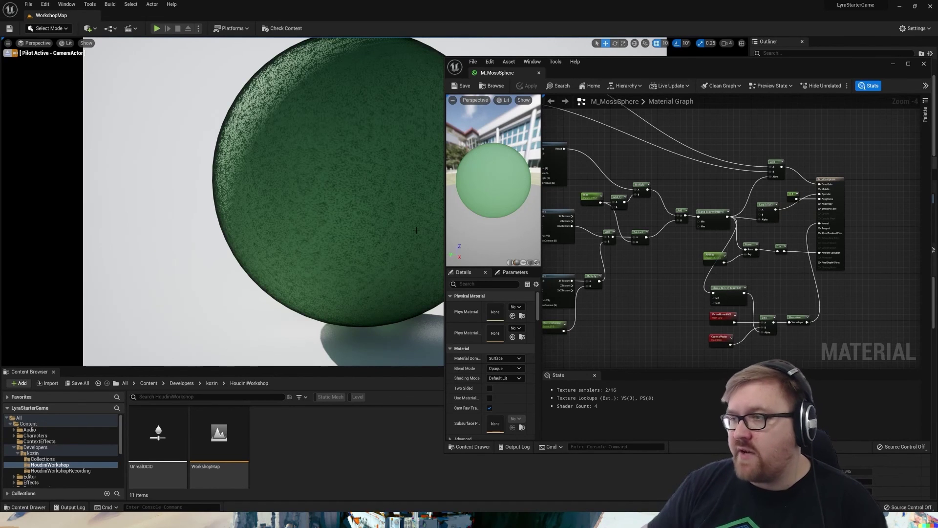
pyautogui.hotkey('alt', 'Tab')
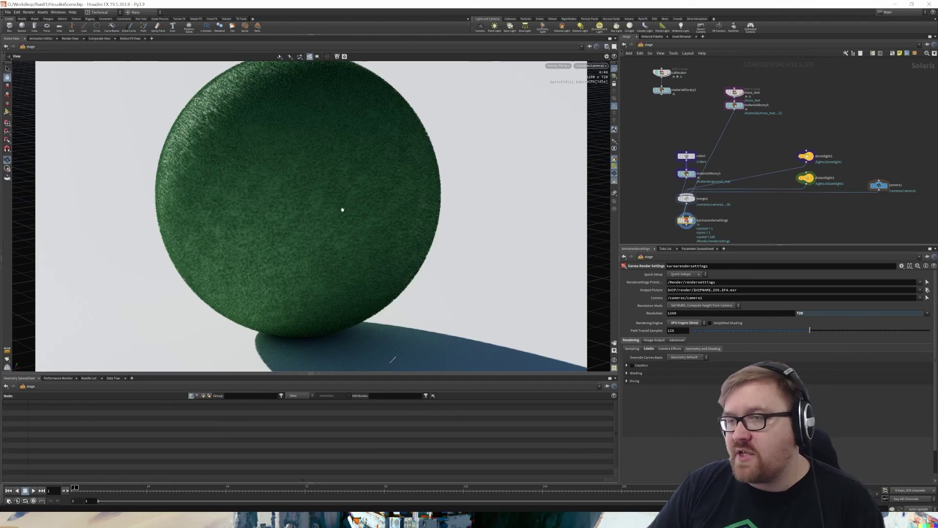
pyautogui.hotkey('alt', 'Tab')
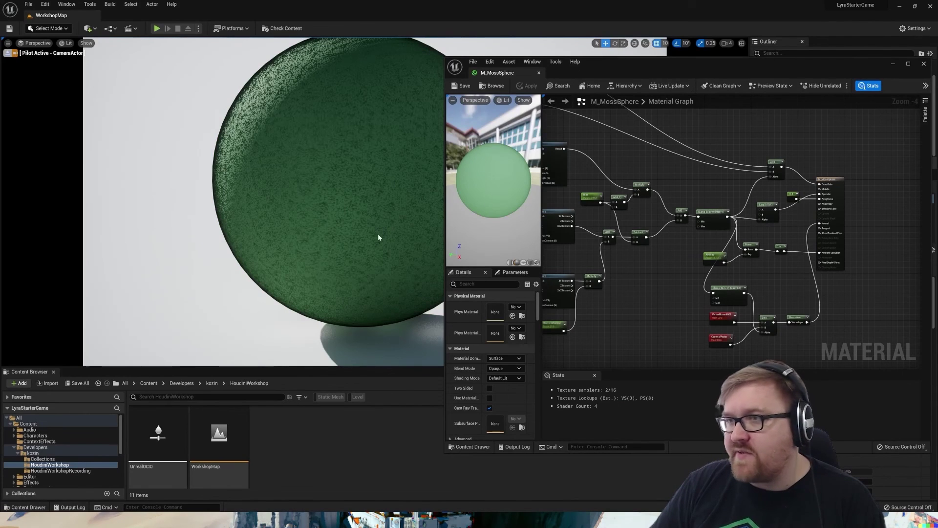
pyautogui.hotkey('alt', 'Tab')
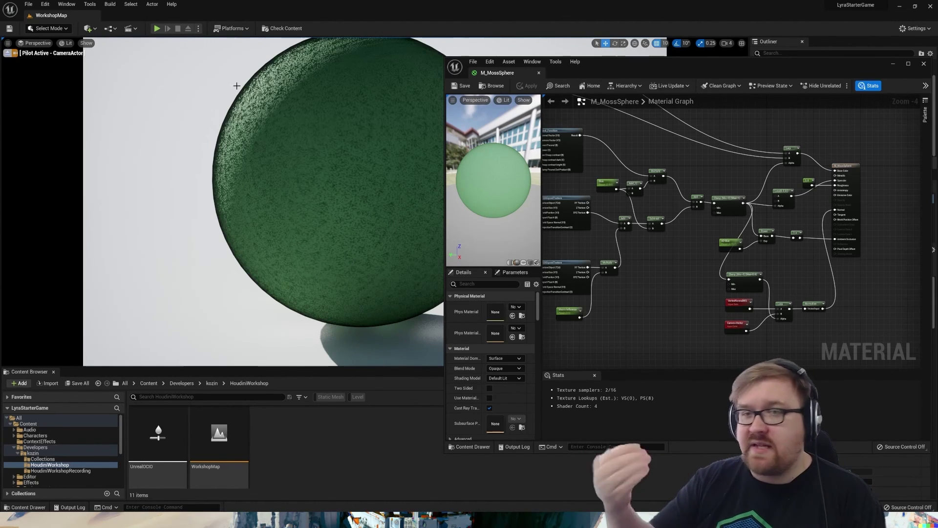
# Inspect the VertexNormalWS and Camera Vector nodes that feed the Lerp of the material's Normal branch.
pyautogui.scroll(1, 638, 285)
pyautogui.click(654, 288)
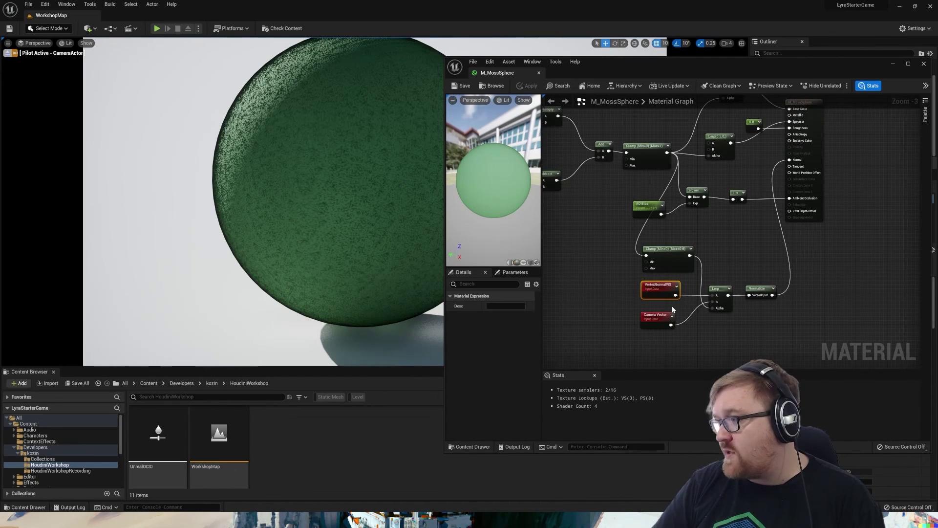
pyautogui.click(659, 318)
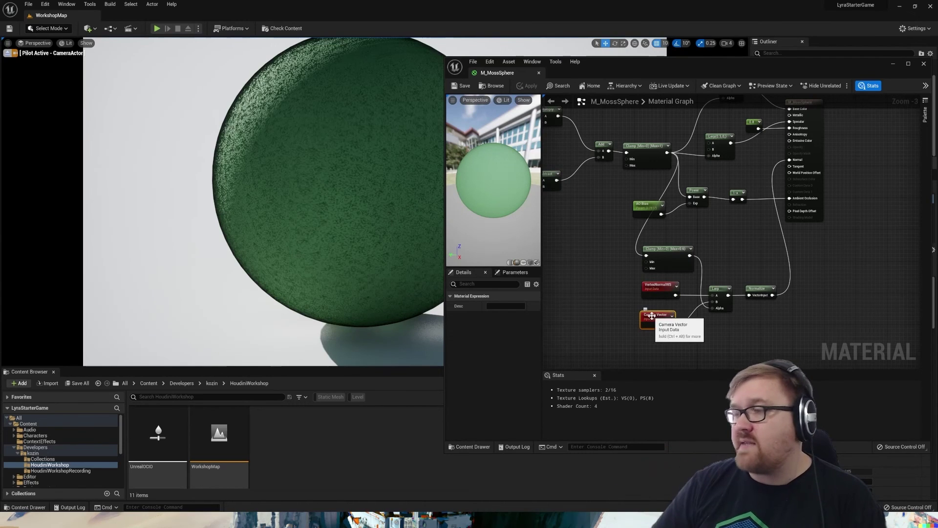
# Return to the level editor, stop piloting the camera actor and view Sphere2 from a free angle.
pyautogui.hotkey('alt', 'Tab')
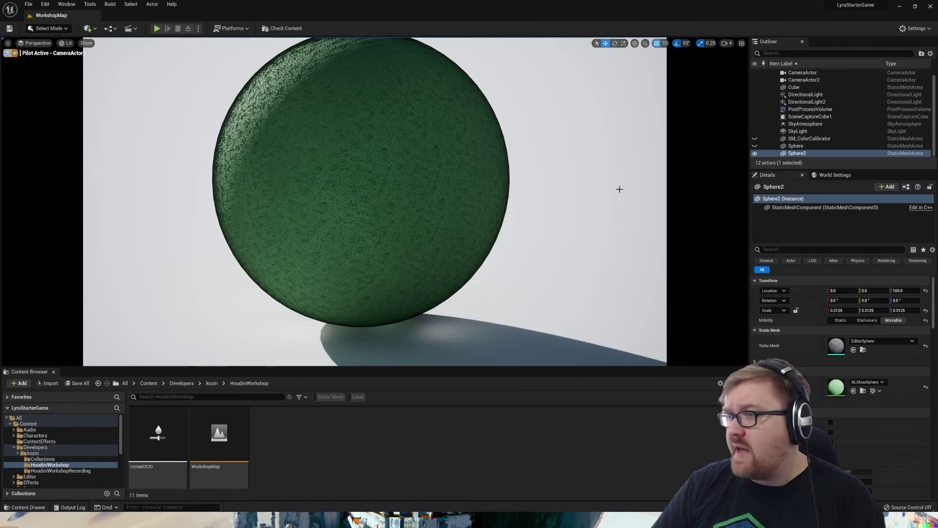
pyautogui.click(8, 52)
pyautogui.moveTo(320, 224); pyautogui.dragTo(320, 224, button='right')
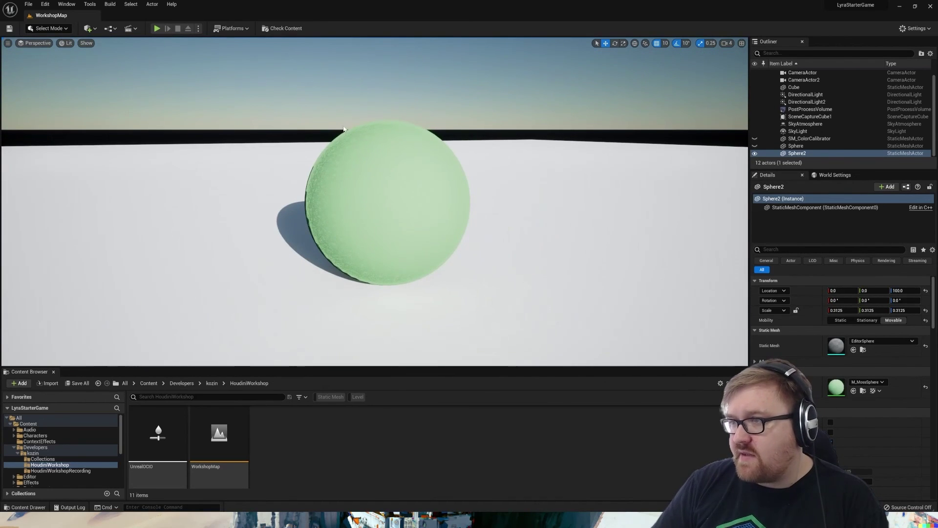
# Switch to Houdini, view the whole moss sphere from its sunlit side, and return to Unreal.
pyautogui.click(393, 484)
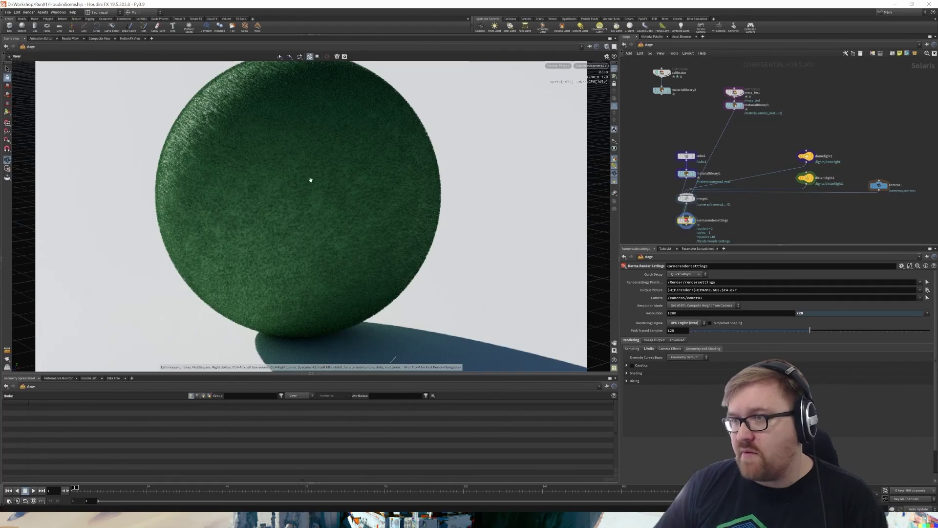
pyautogui.moveTo(243, 183)
pyautogui.mouseDown(button='right')
pyautogui.moveTo(276, 177)
pyautogui.moveTo(242, 181)
pyautogui.mouseUp(button='right')
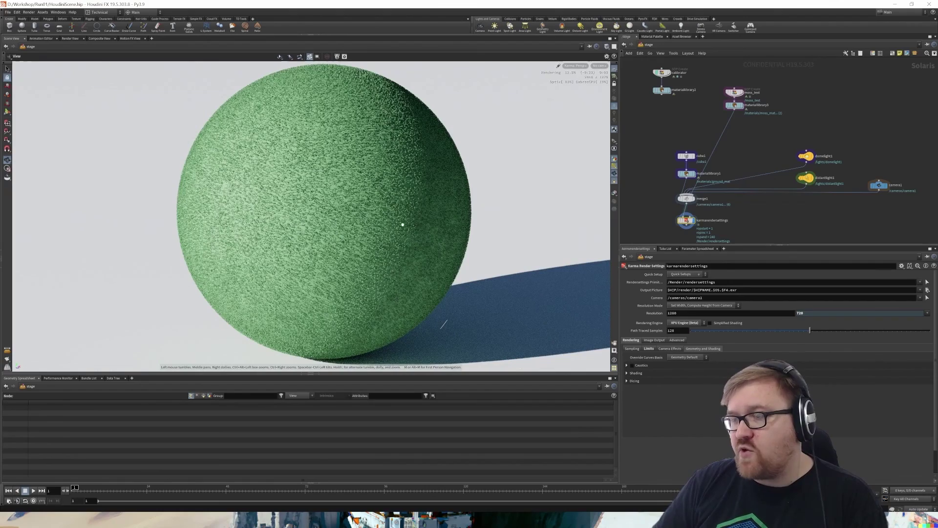
pyautogui.moveTo(433, 219); pyautogui.dragTo(420, 240, button='right')
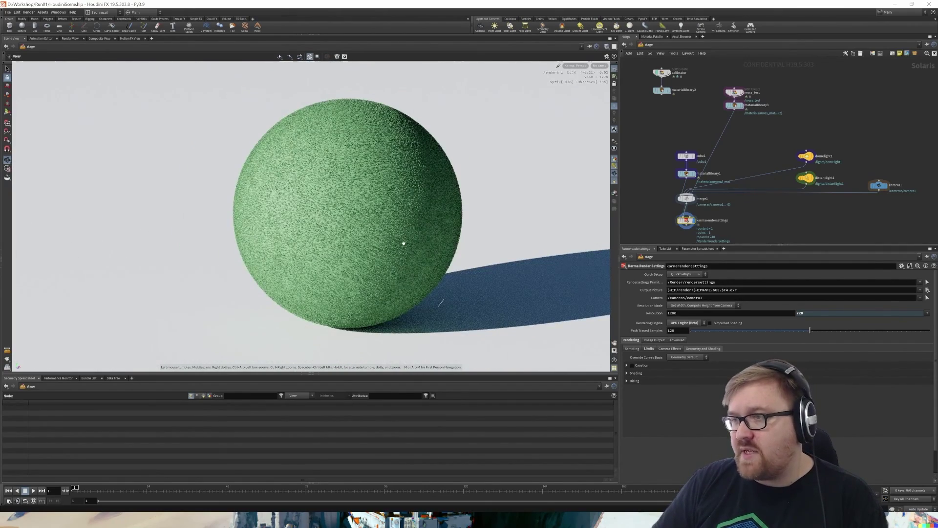
pyautogui.hotkey('alt', 'Tab')
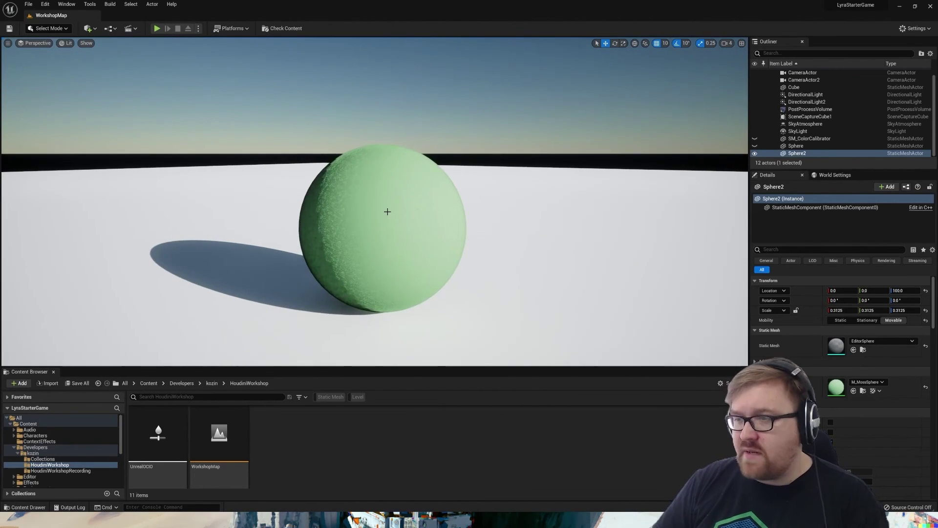
# View Sphere2 from its lit and shadowed sides and compare its shading with Houdini's moss sphere.
pyautogui.scroll(2, 385, 216)
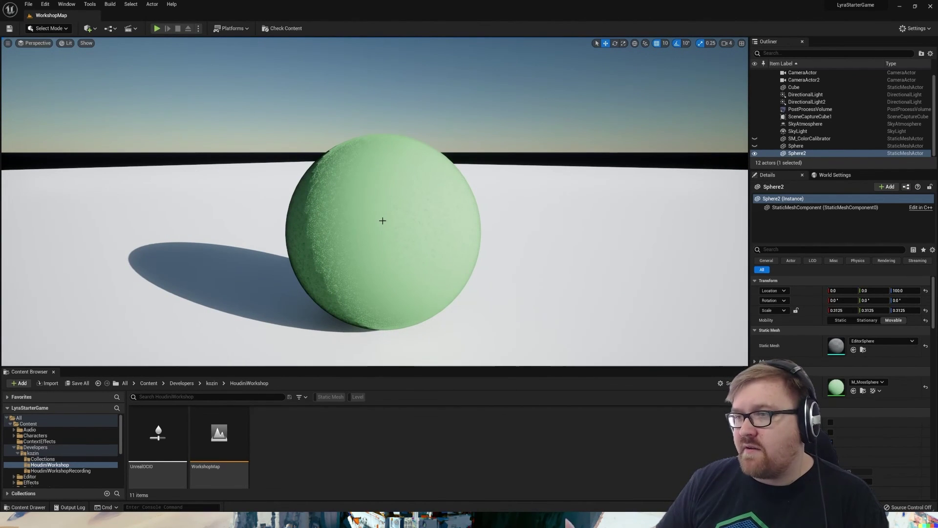
pyautogui.moveTo(377, 222); pyautogui.dragTo(427, 225, button='right')
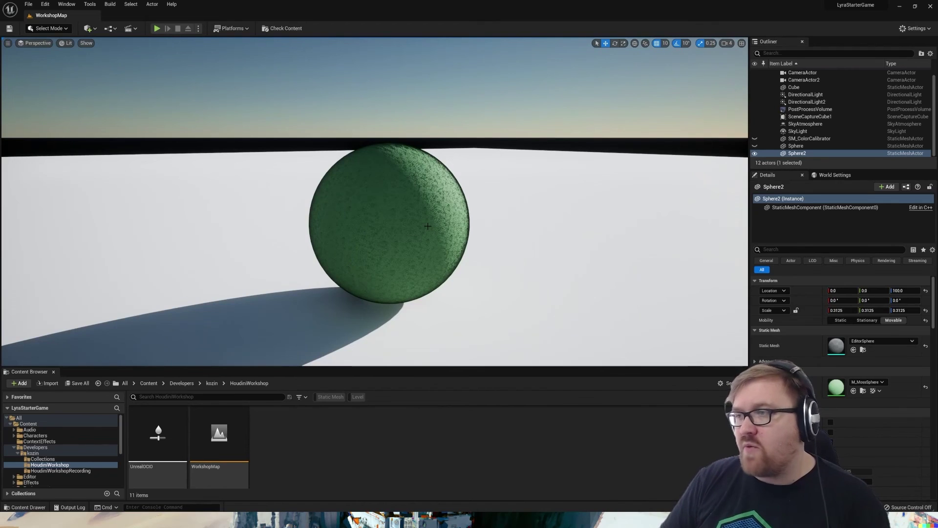
pyautogui.hotkey('alt', 'Tab')
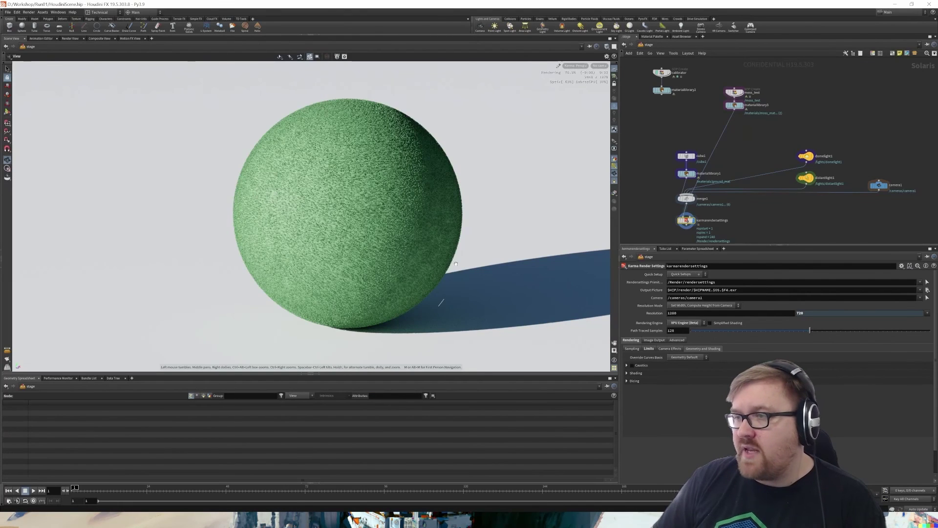
pyautogui.hotkey('alt', 'Tab')
pyautogui.keyDown('alt'); pyautogui.moveTo(390, 223); pyautogui.dragTo(364, 226); pyautogui.keyUp('alt')
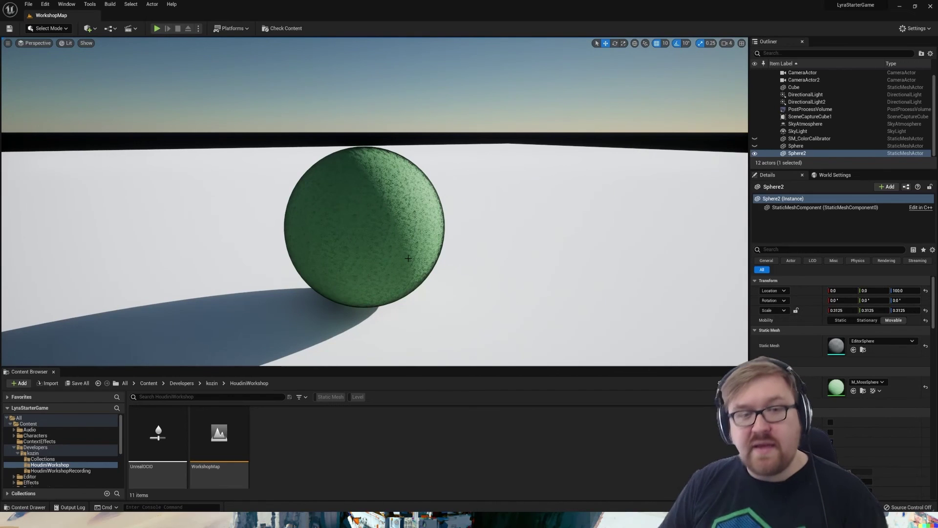